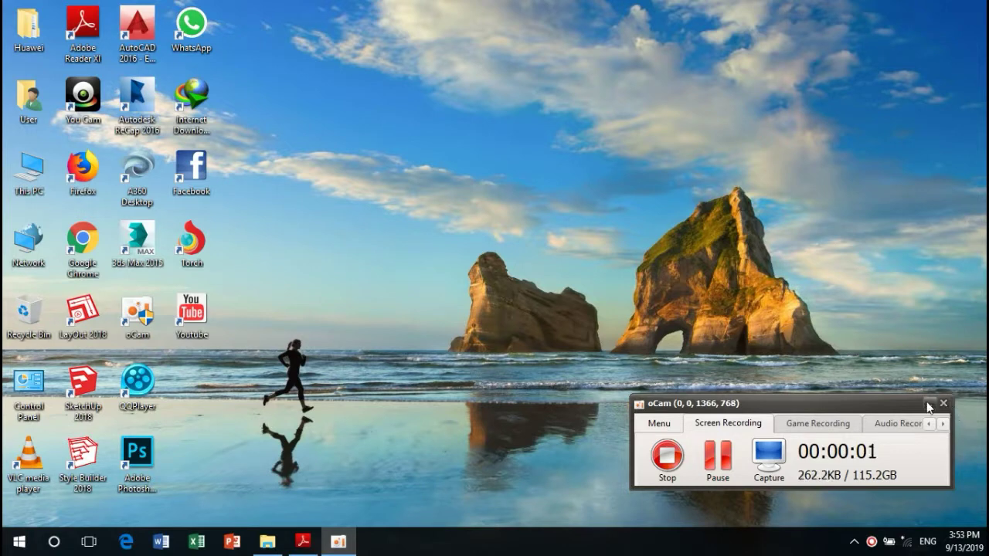
Minimize the screen recorder and bring up the punch-and-dies PDF zoomed to 75%.
left_click(929, 404)
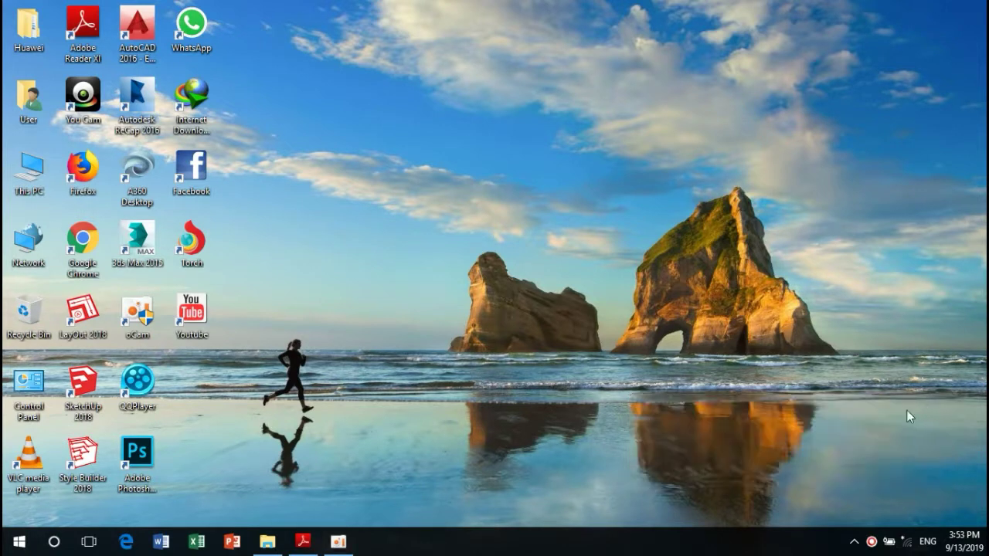
left_click(301, 543)
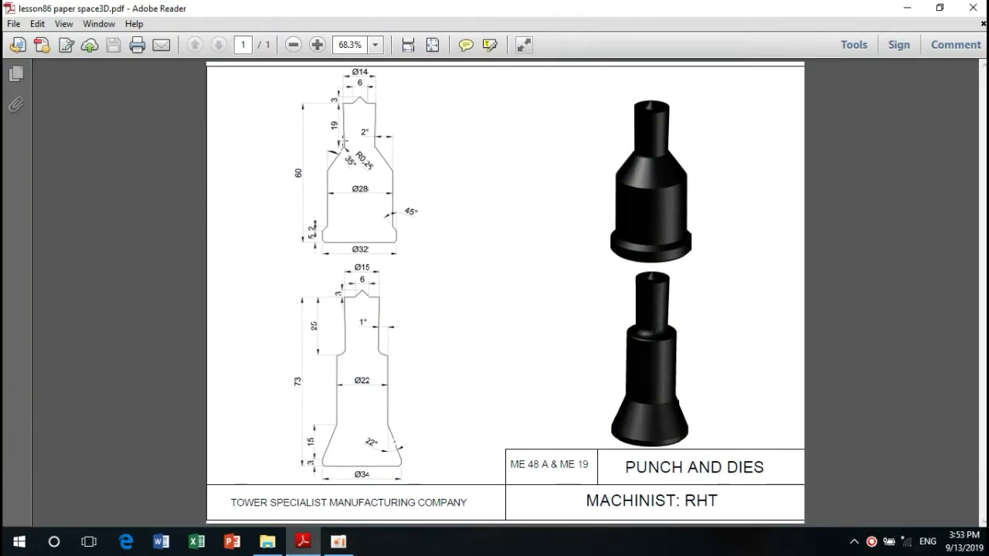
left_click(316, 44)
Scroll through the punch-and-dies drawing to review it, then minimize Adobe Reader.
scroll(411, 334, "down", 1)
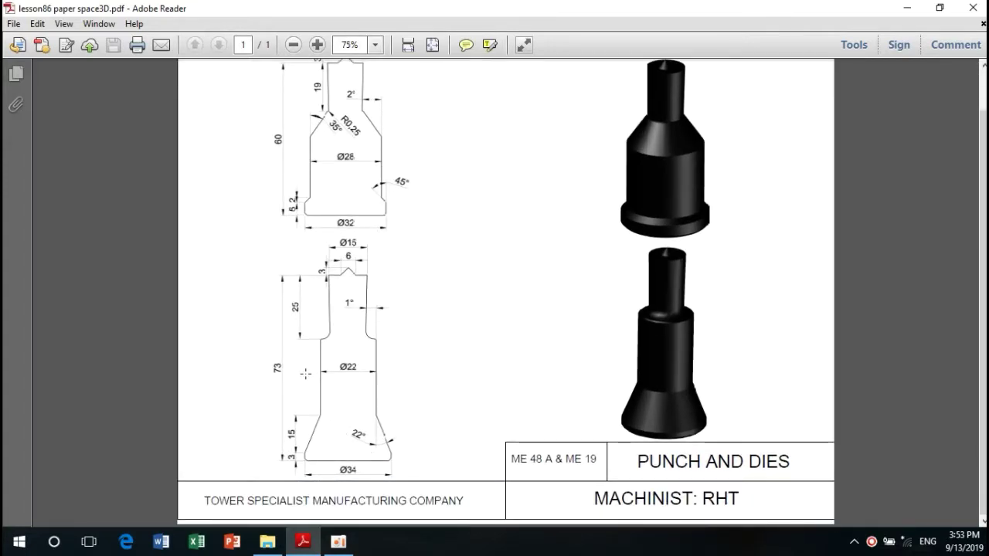
scroll(306, 374, "up", 1)
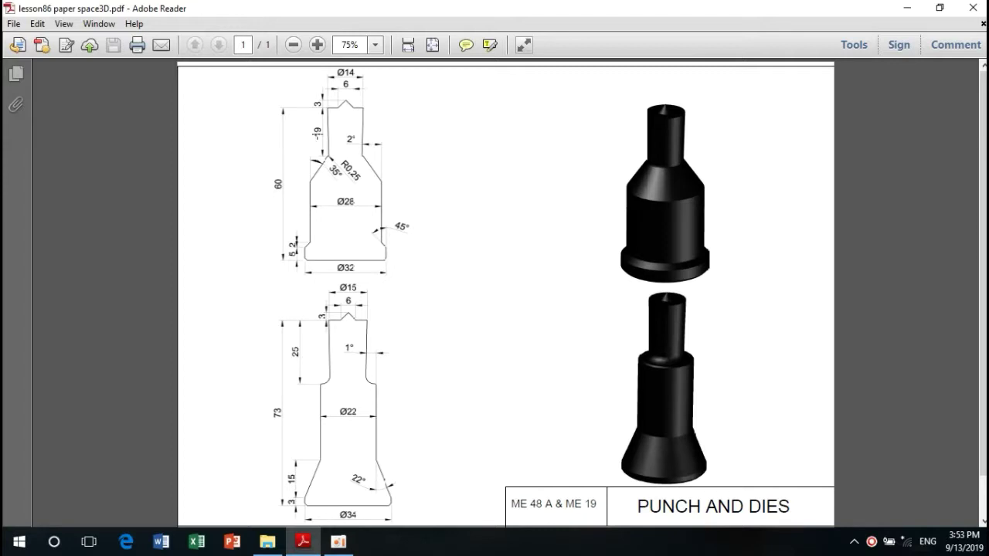
scroll(323, 169, "down", 1)
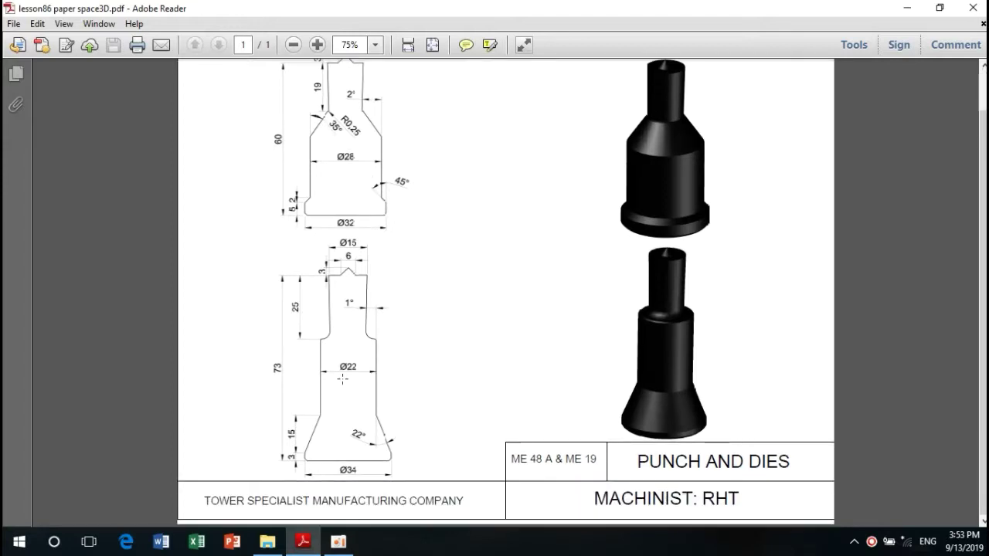
scroll(342, 379, "up", 1)
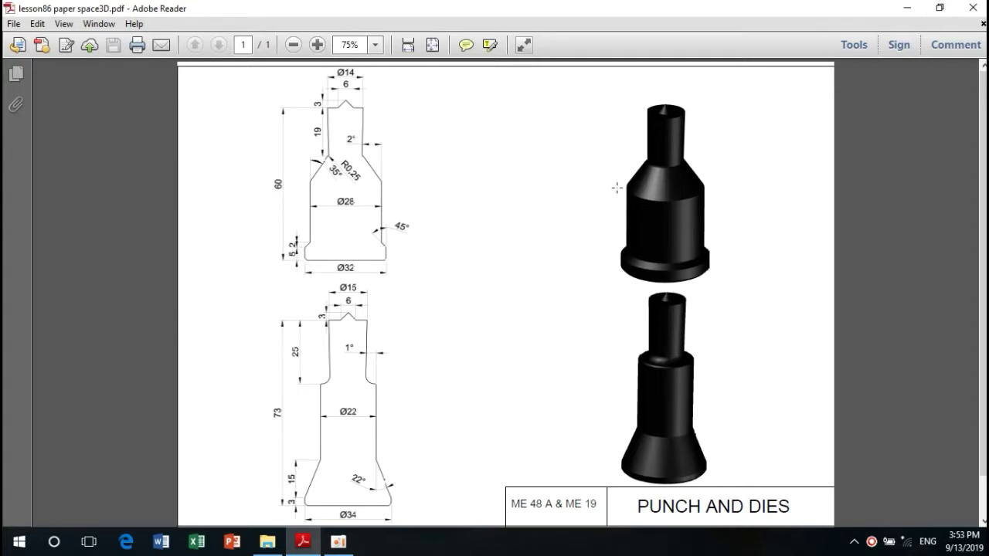
scroll(467, 237, "down", 1)
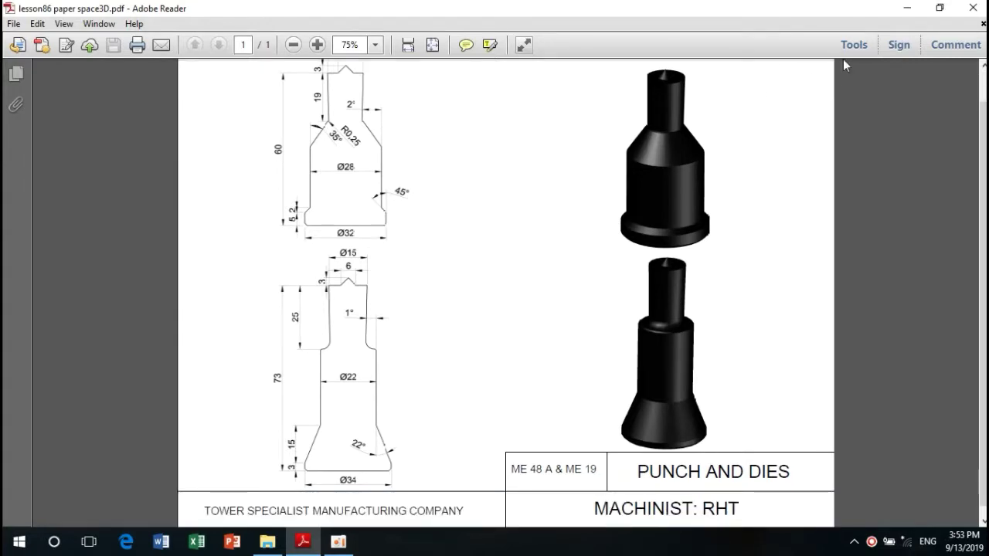
left_click(906, 8)
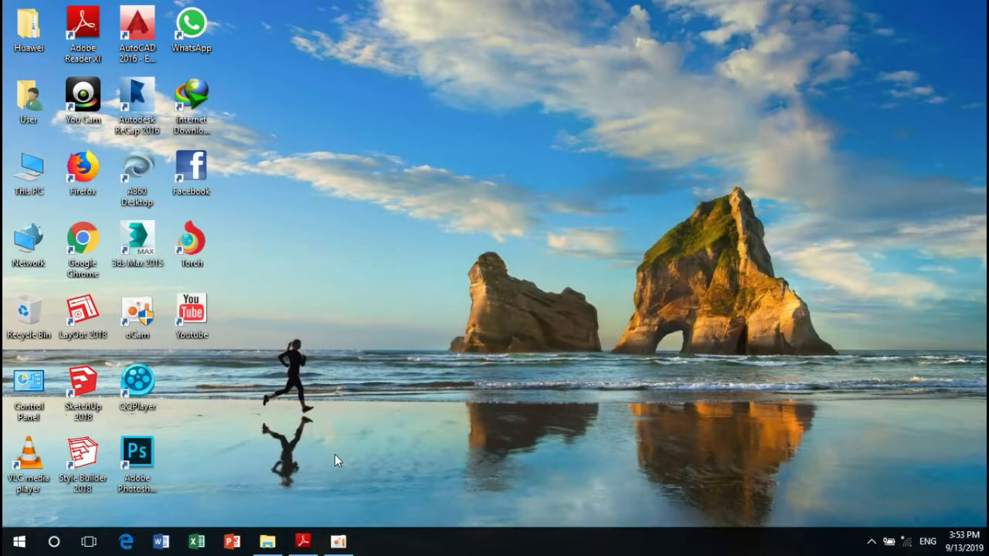
Launch AutoCAD 2016 and start a new Drawing1 from the acadiso template.
double_click(139, 24)
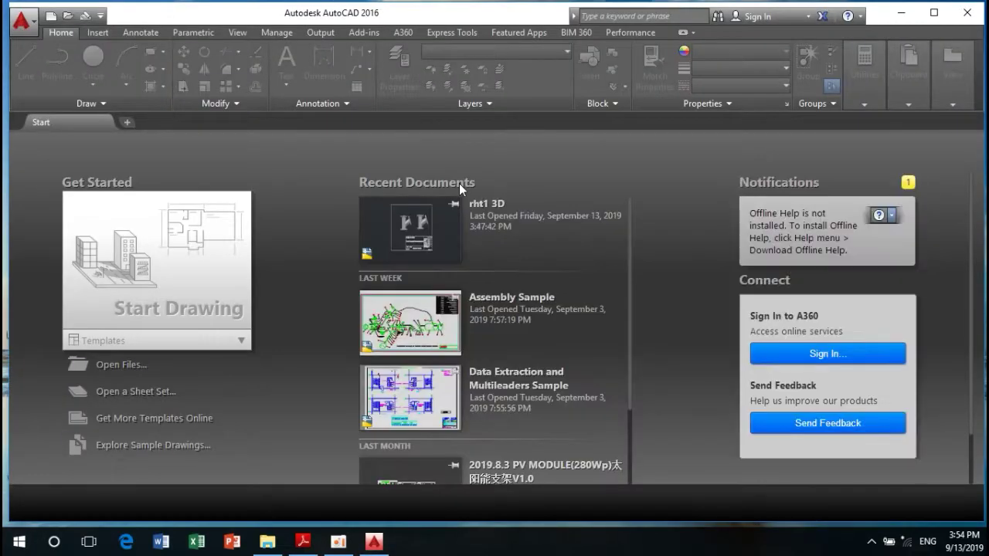
left_click(51, 17)
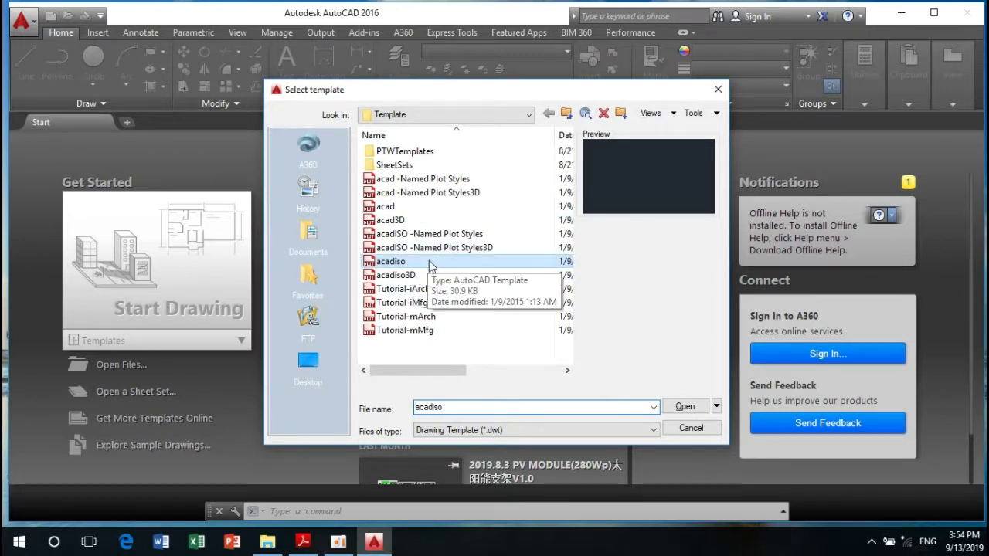
left_click(685, 405)
left_click(685, 406)
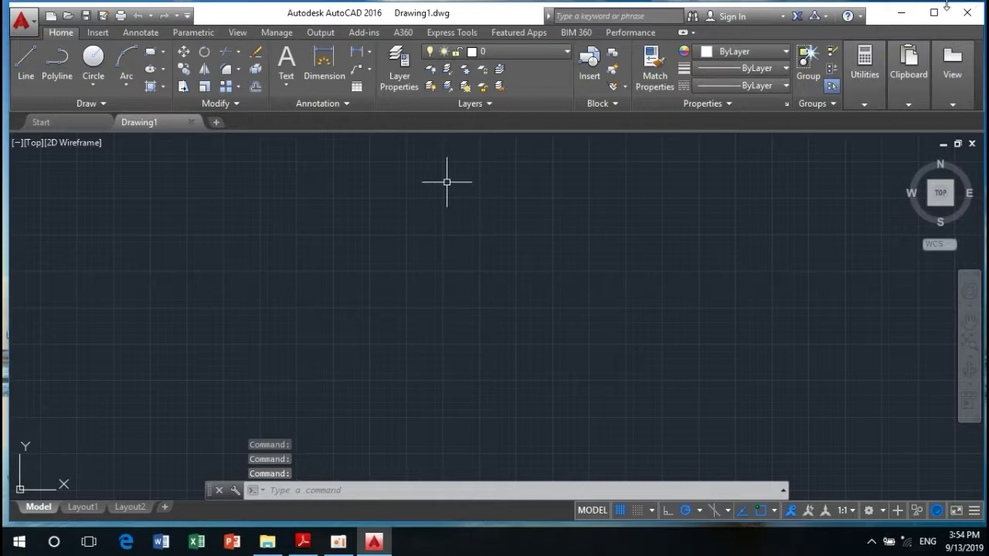
Maximize AutoCAD and turn off Show UCS Icon at Origin so the icon stays lower-left.
key("super+Up")
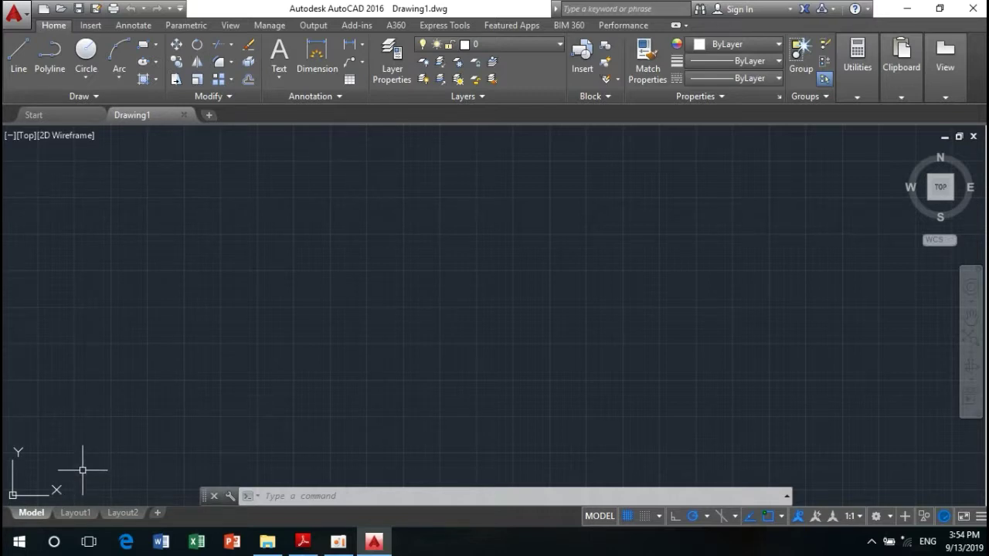
mouse_move(68, 491)
middle_mouse_down()
mouse_move(494, 269)
mouse_move(509, 298)
middle_mouse_up()
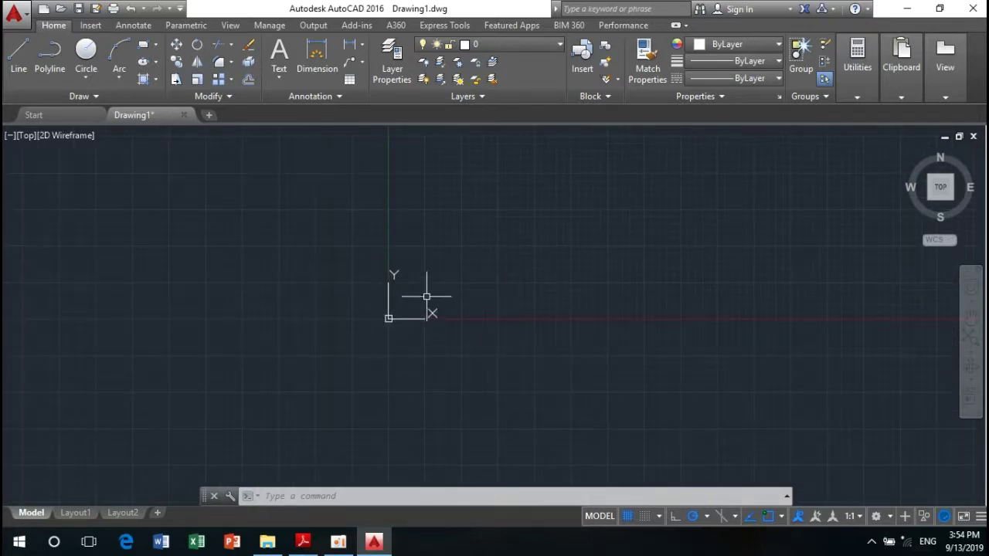
right_click(387, 318)
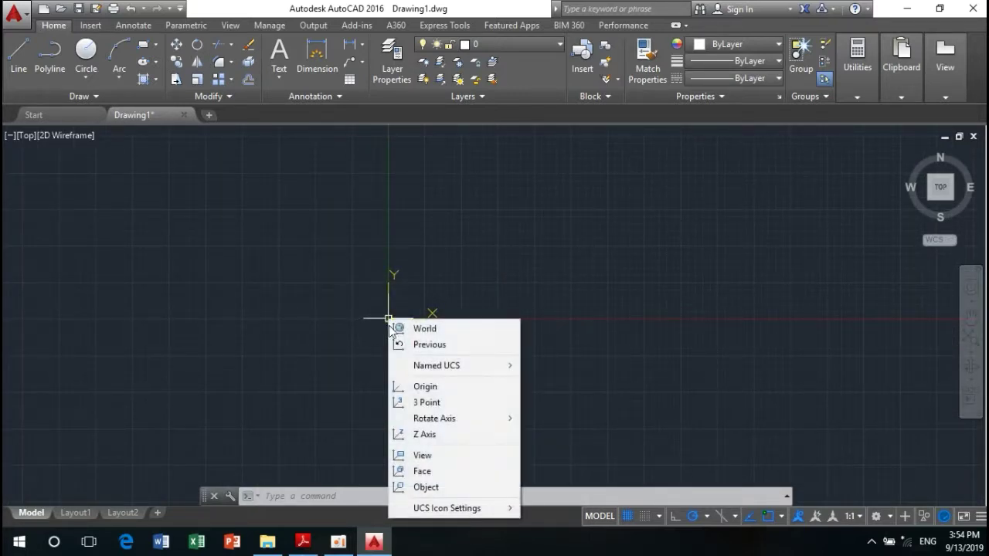
mouse_move(452, 508)
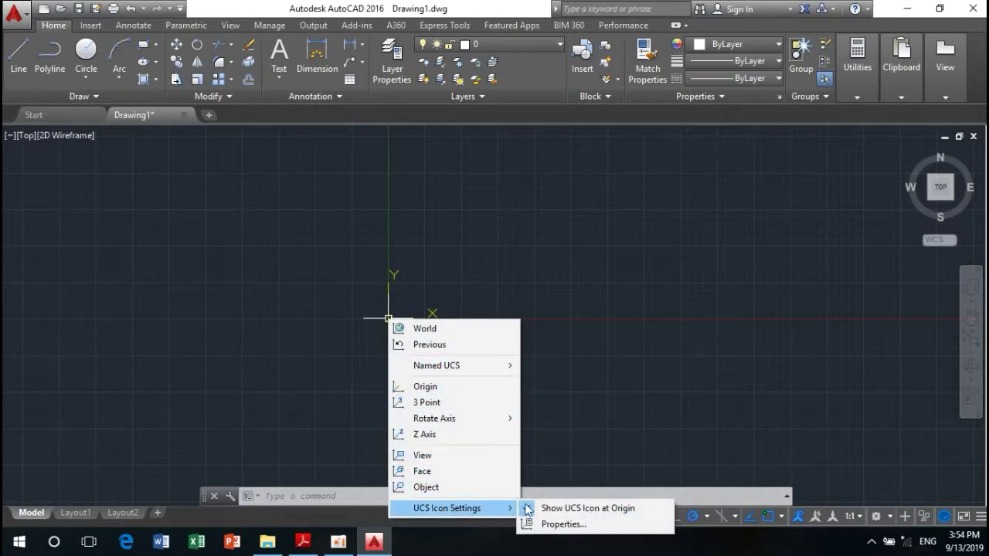
left_click(544, 510)
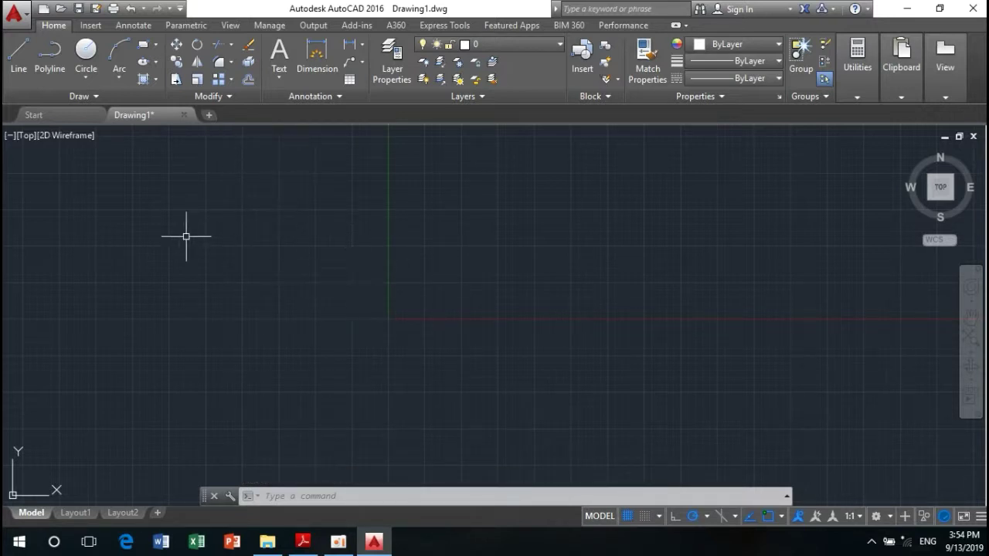
Draw a 34-unit horizontal base line.
left_click(15, 51)
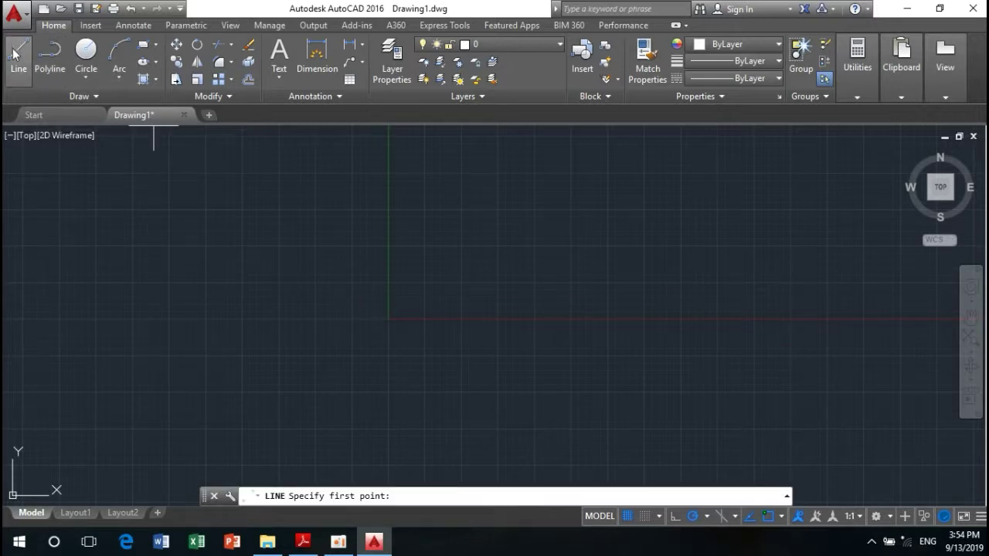
left_click(342, 372)
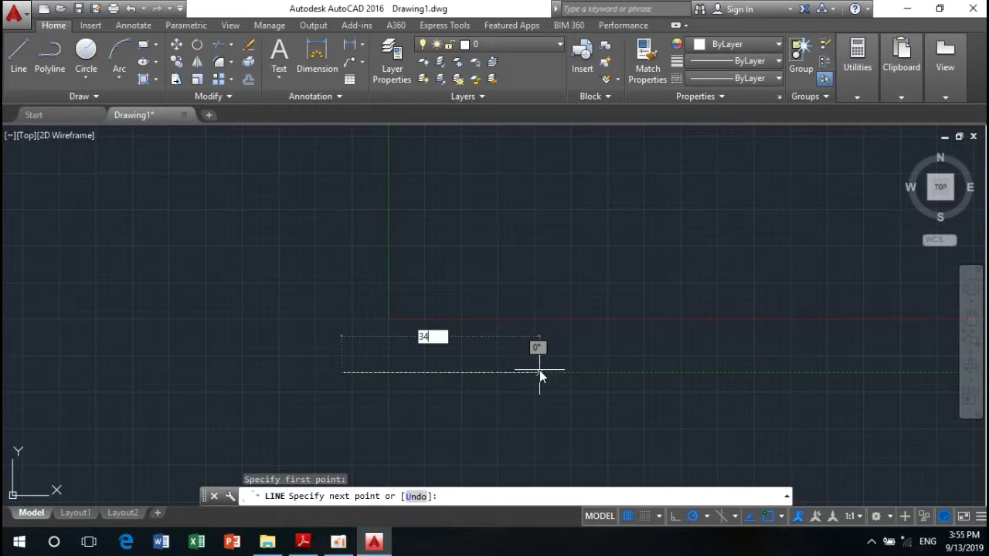
type("34")
key("Return")
right_click(416, 269)
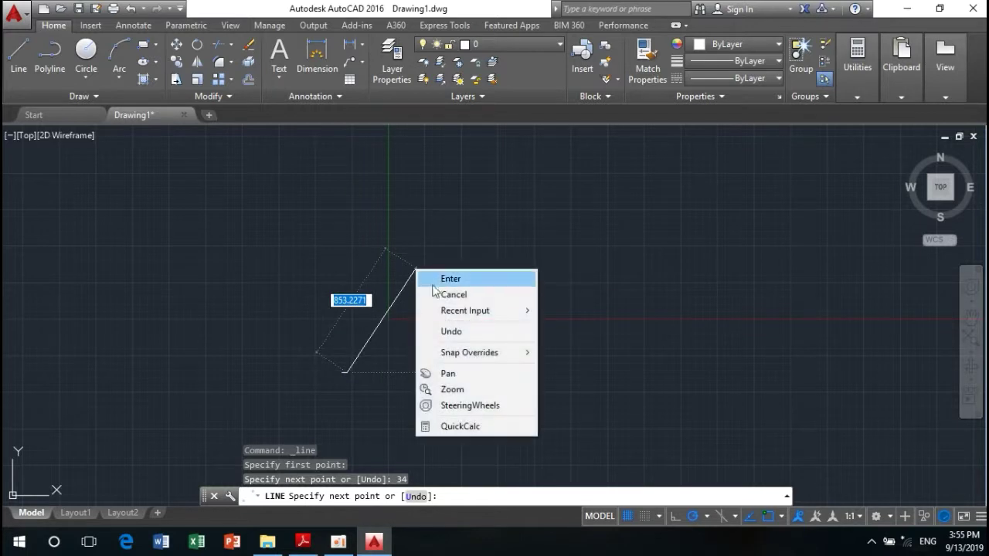
left_click(452, 279)
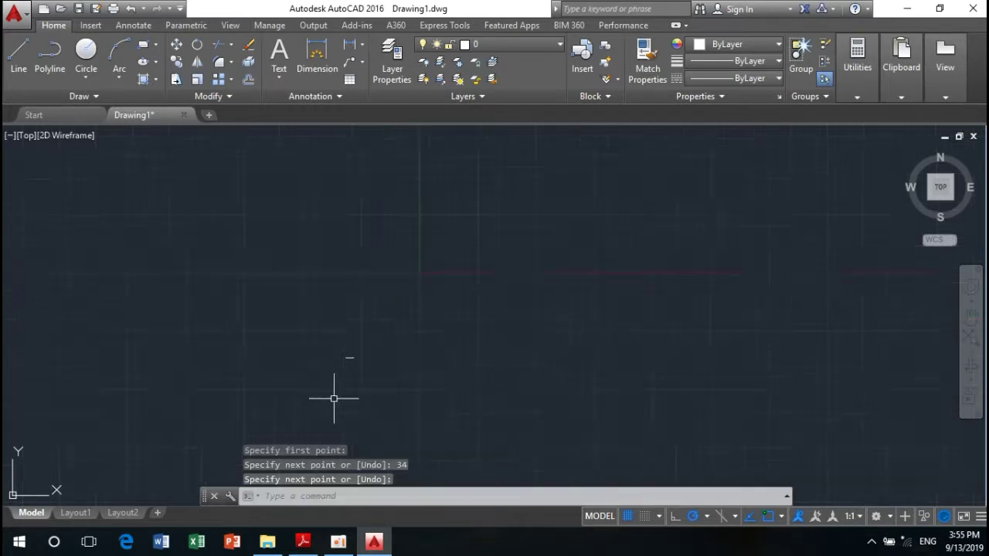
scroll(383, 322, "up", 3)
scroll(397, 270, "up", 2)
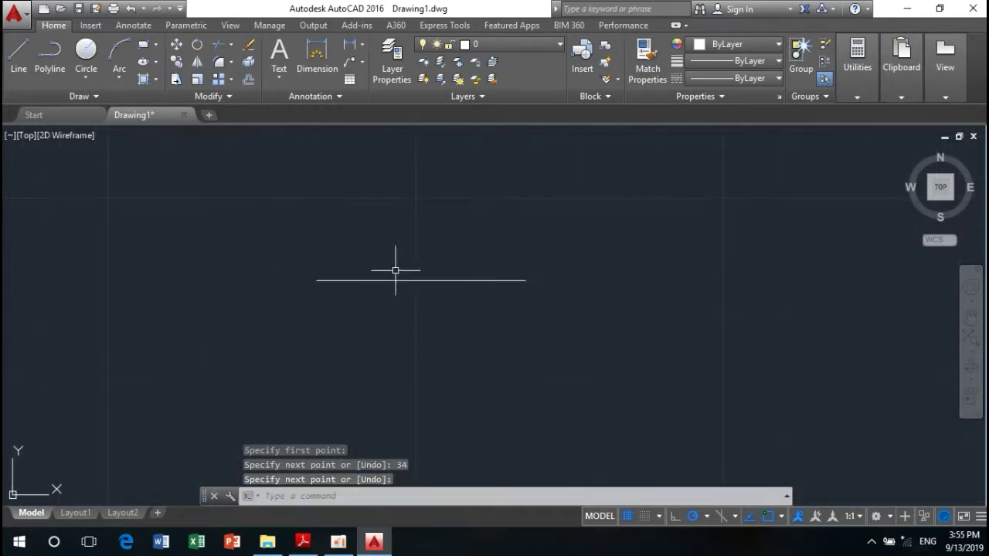
middle_click_drag(397, 269, 387, 343)
scroll(400, 292, "down", 4)
scroll(388, 322, "up", 2)
scroll(388, 344, "down", 1)
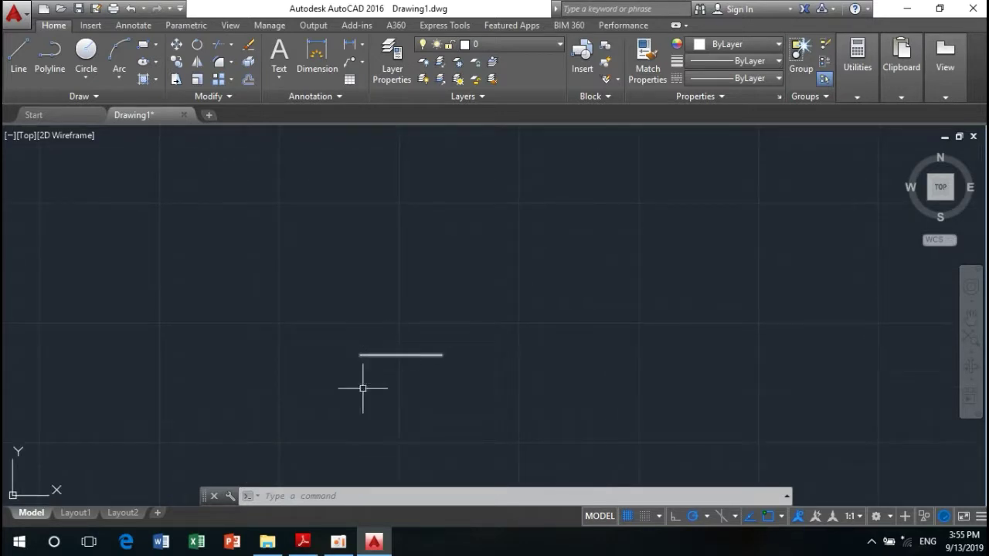
Draw a 73-unit vertical centerline rising from the base line's midpoint.
left_click(19, 56)
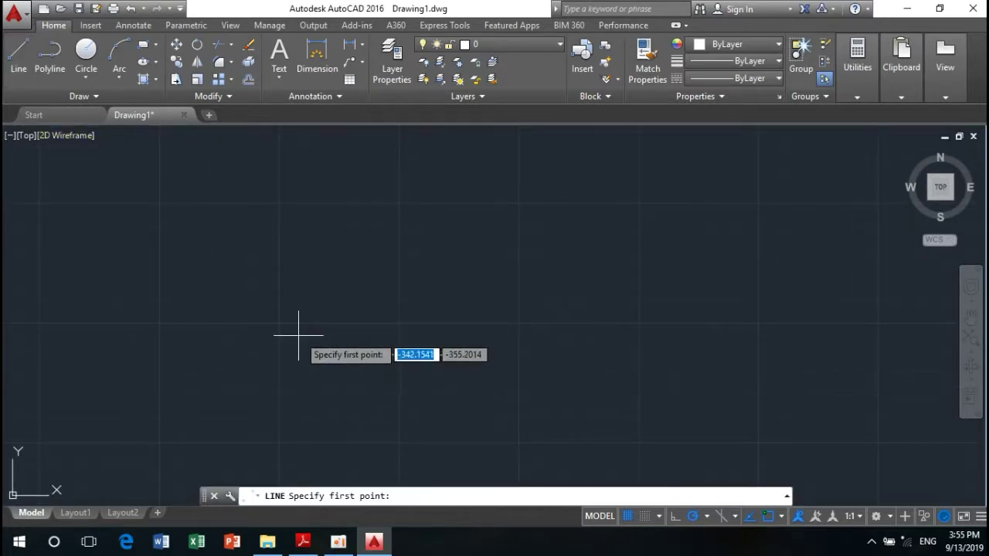
left_click(400, 355)
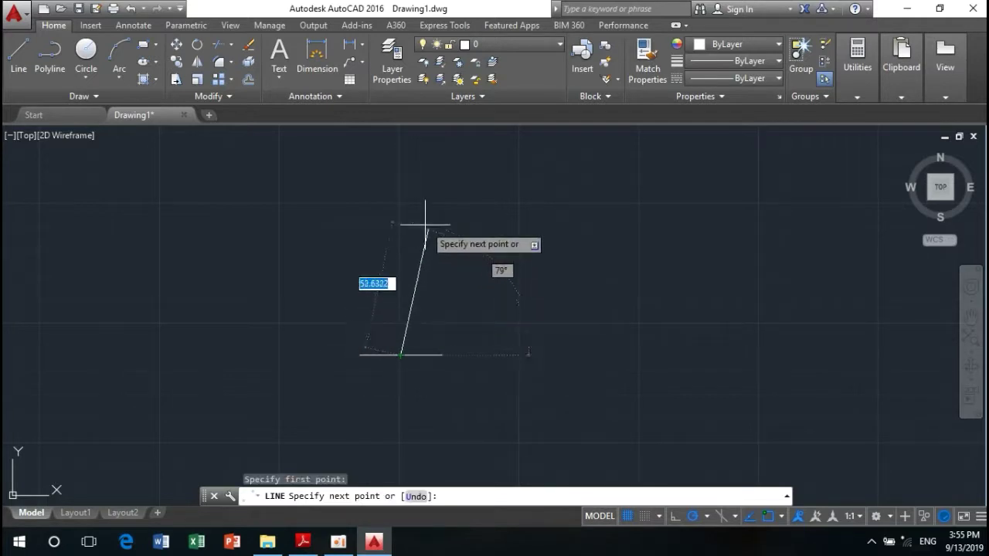
mouse_move(390, 215)
middle_mouse_down()
mouse_move(395, 265)
mouse_move(408, 255)
middle_mouse_up()
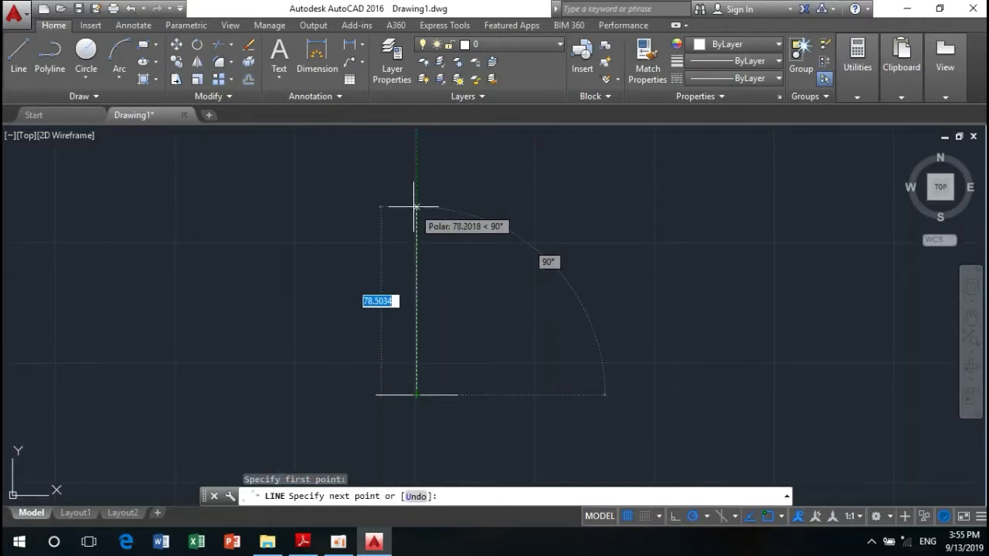
type("7")
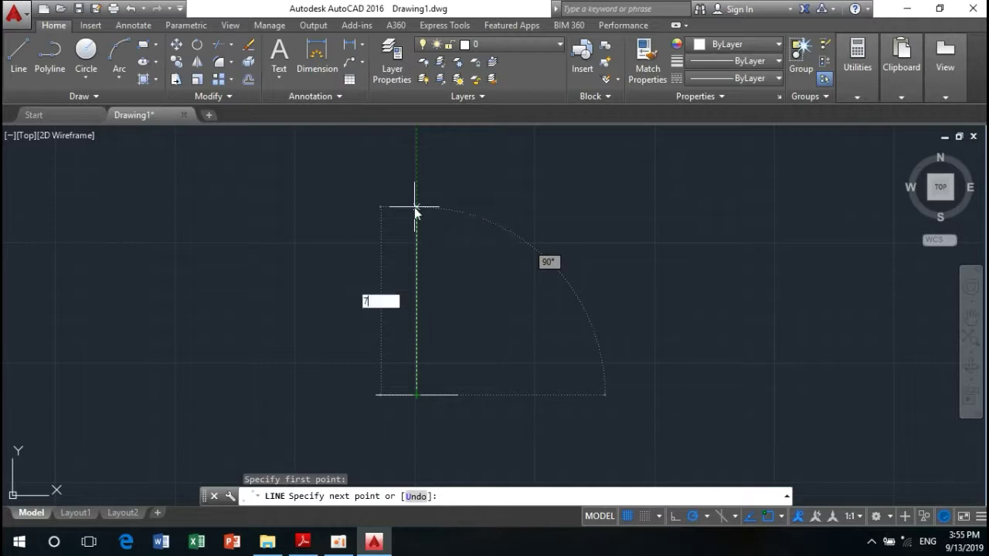
type("5")
key("BackSpace")
type("3")
key("Return")
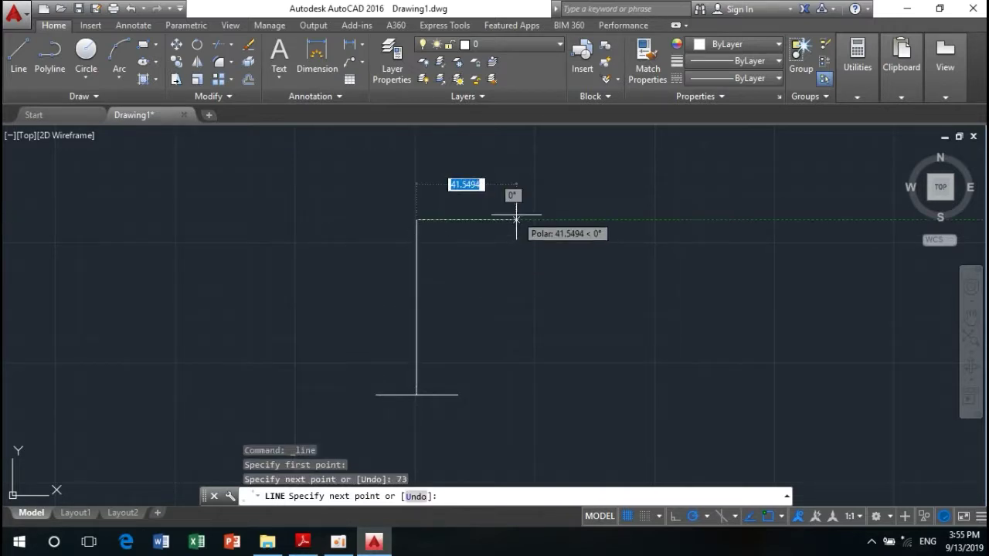
right_click(516, 220)
left_click(528, 226)
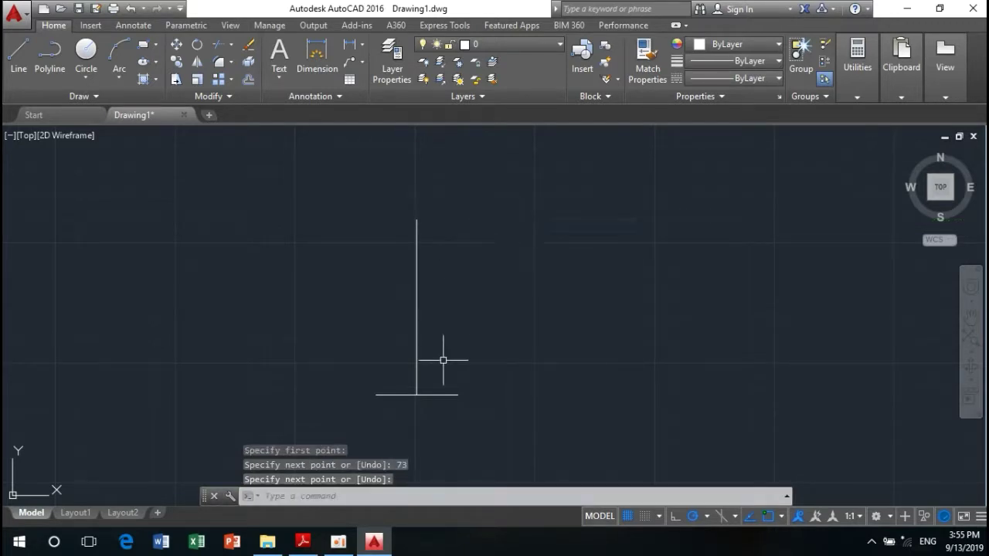
scroll(409, 340, "up", 2)
scroll(409, 340, "down", 2)
mouse_move(409, 340)
middle_mouse_down()
mouse_move(435, 336)
mouse_move(433, 346)
middle_mouse_up()
scroll(437, 340, "up", 1)
scroll(439, 327, "down", 1)
scroll(437, 330, "up", 2)
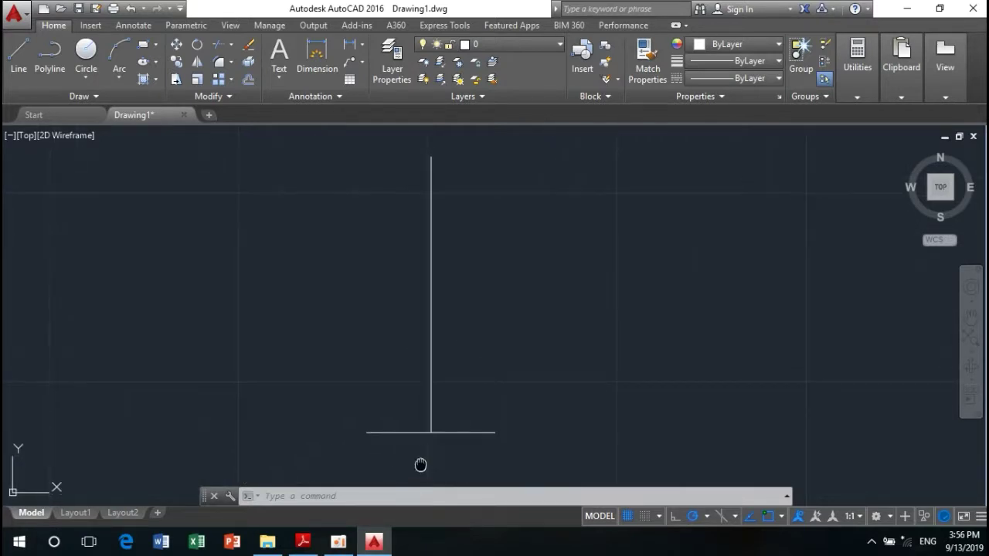
mouse_move(424, 464)
middle_mouse_down()
mouse_move(425, 420)
mouse_move(455, 404)
middle_mouse_up()
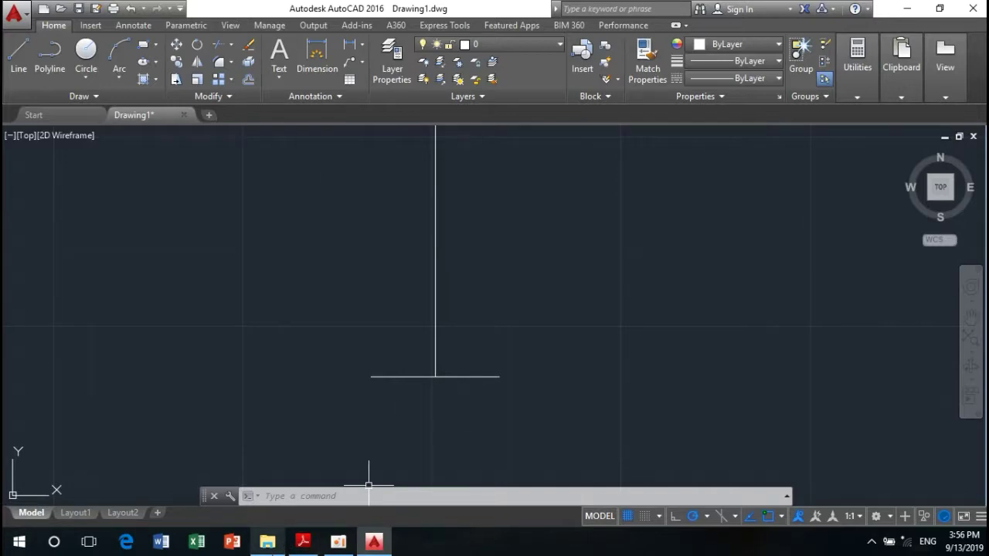
left_click(308, 547)
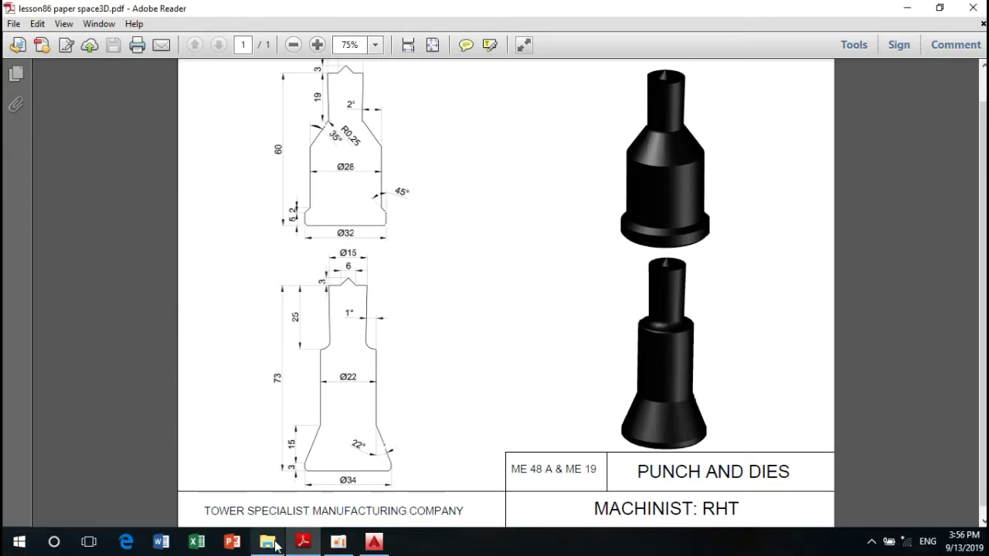
left_click(303, 542)
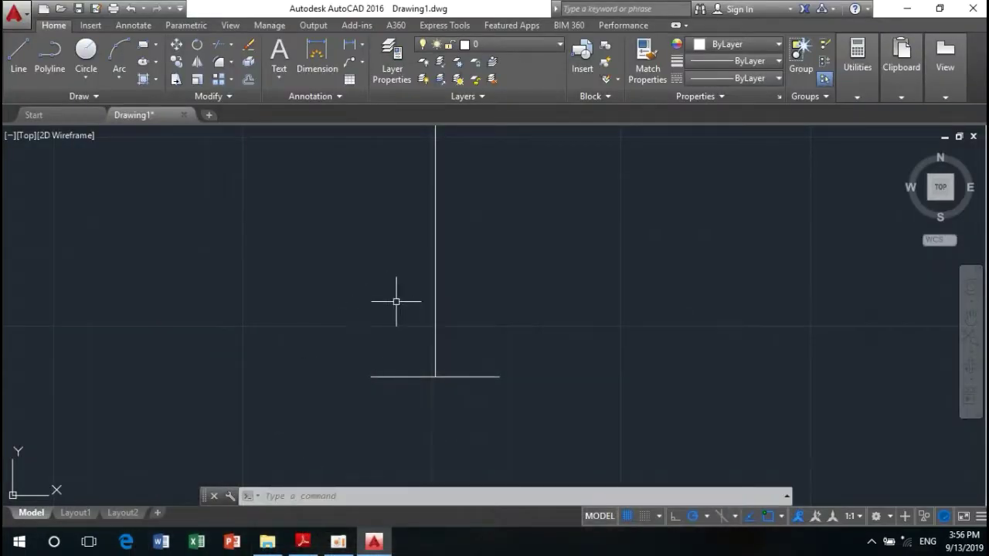
Offset the base line 3 units upward, then offset that copy 15 units higher.
left_click(247, 81)
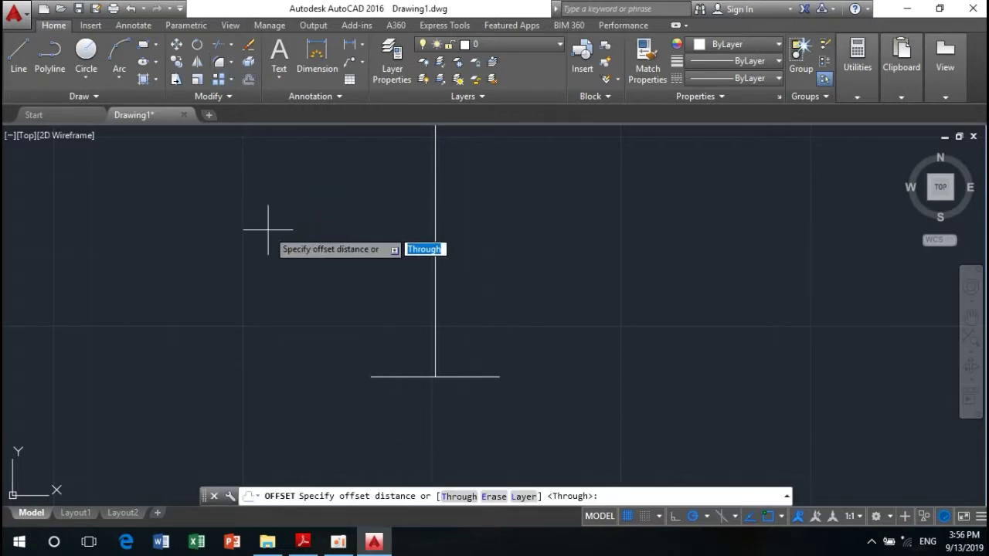
type("3")
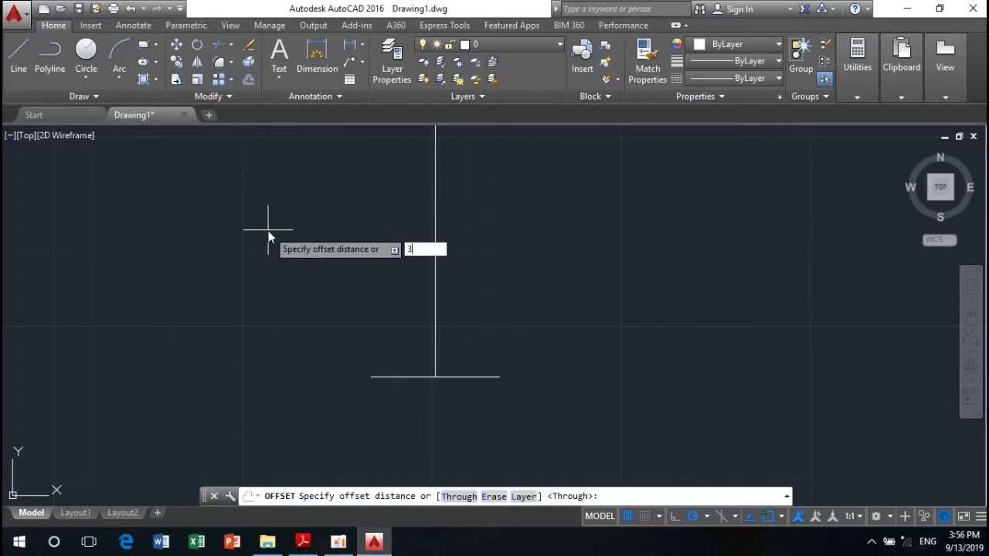
key("Return")
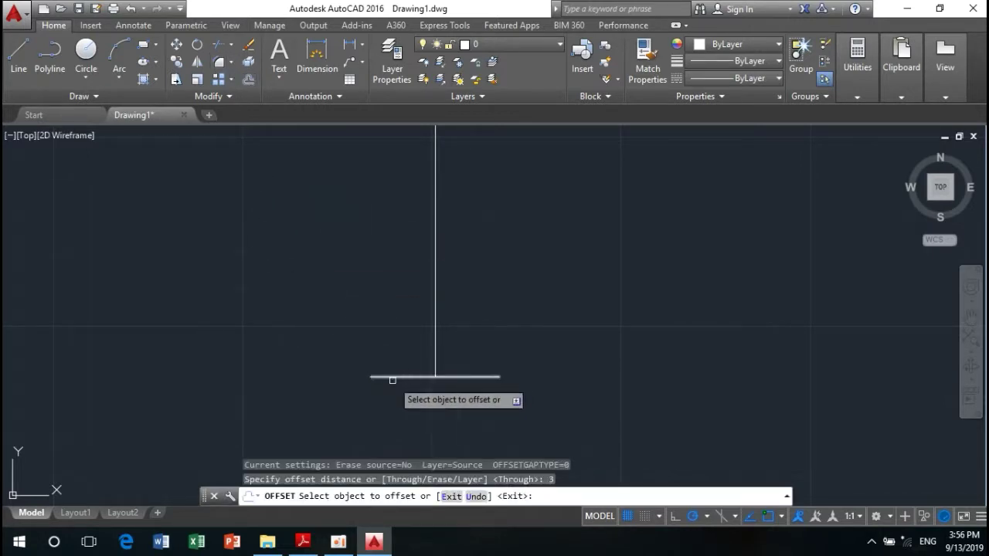
left_click(391, 377)
left_click(391, 312)
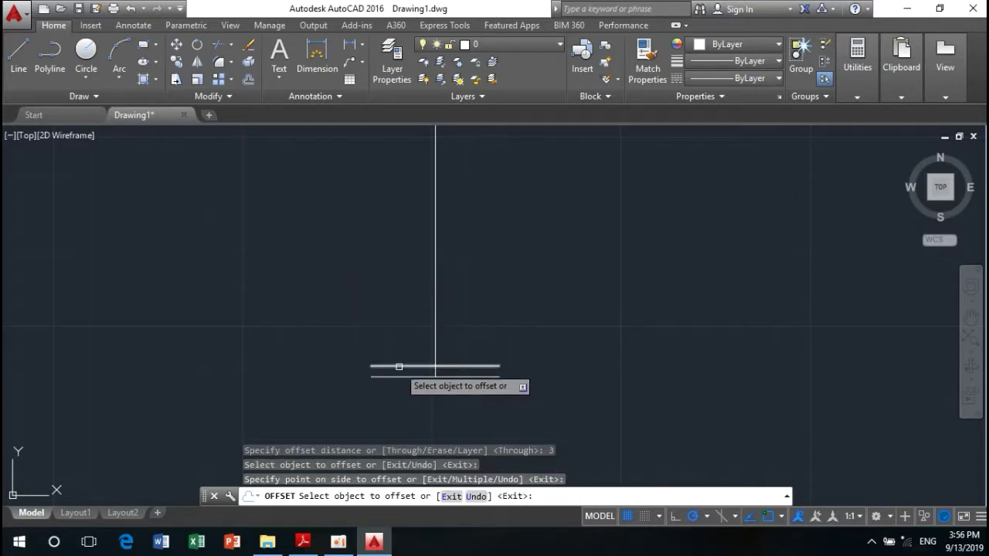
left_click(398, 366)
type("15")
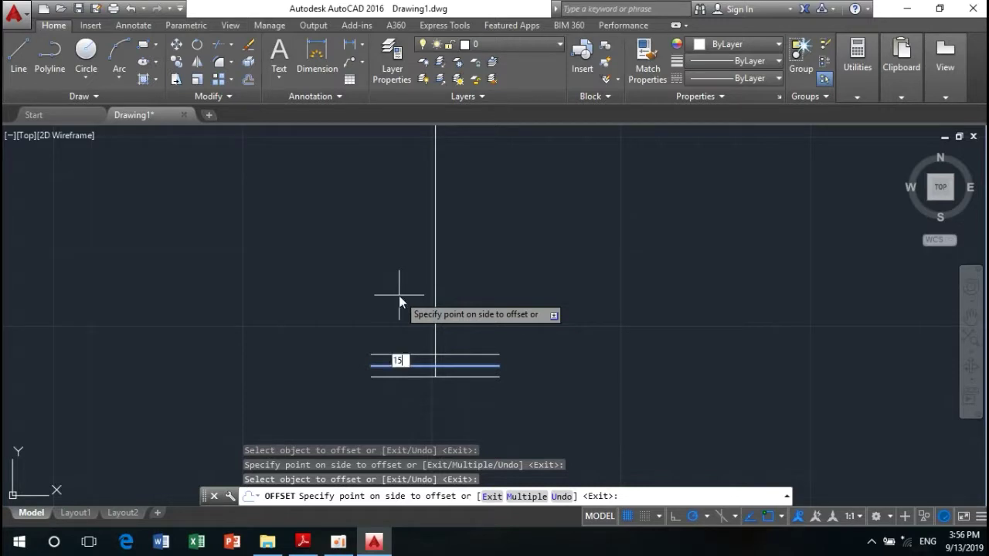
key("Return")
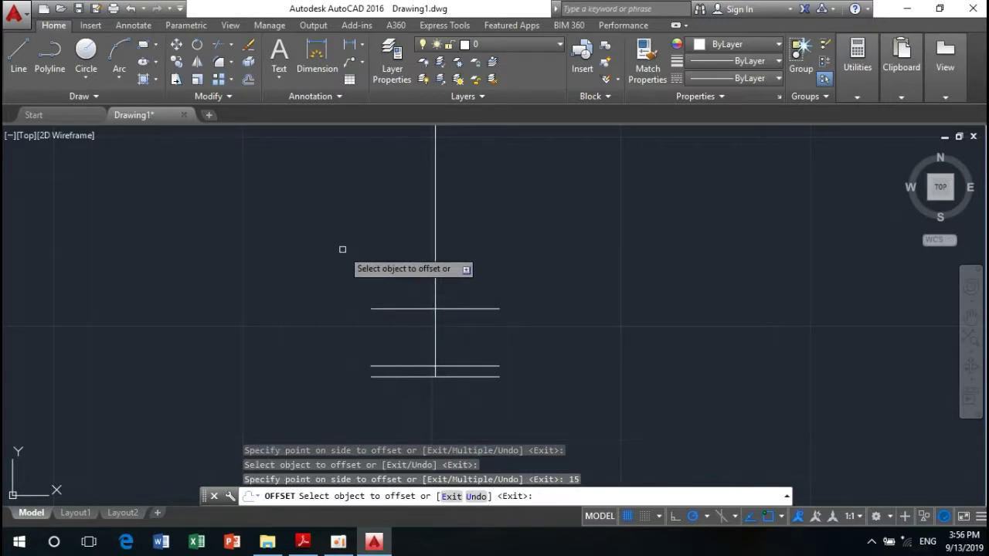
right_click(342, 249)
left_click(377, 259)
scroll(417, 369, "down", 2)
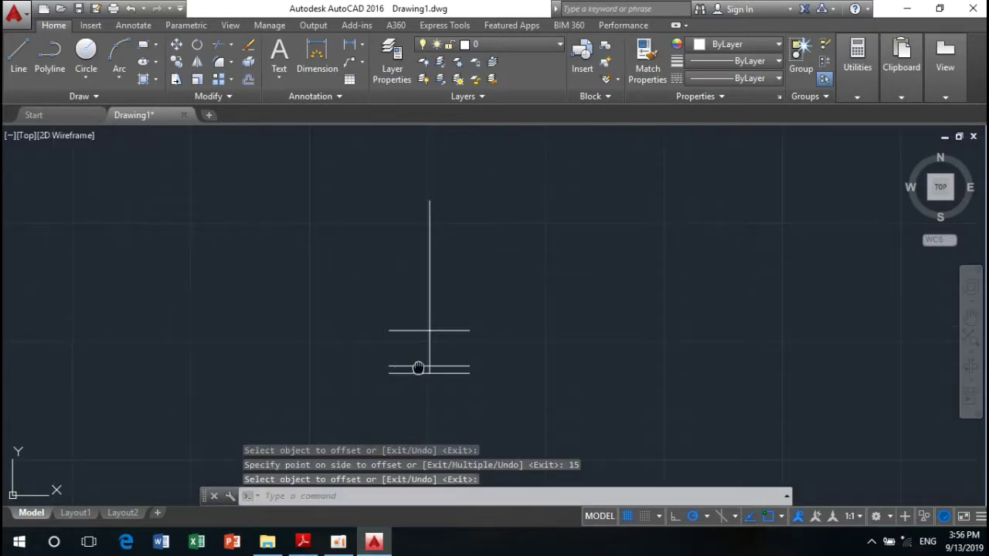
middle_click_drag(420, 368, 414, 386)
scroll(415, 382, "up", 1)
scroll(416, 377, "up", 1)
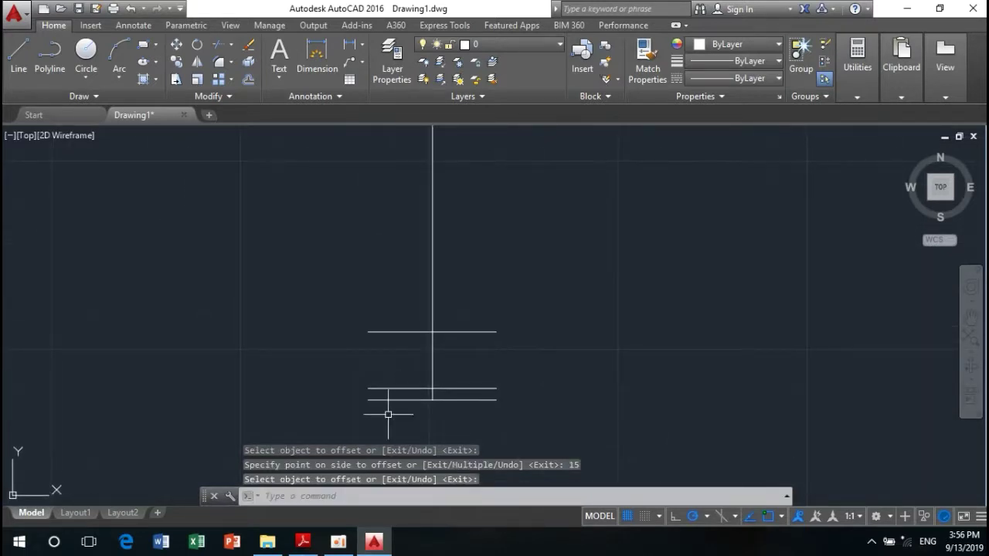
Offset another horizontal line up to cap the top of the centerline.
key("Return")
key("Return")
scroll(456, 383, "up", 2)
left_click(371, 392)
left_click(359, 244)
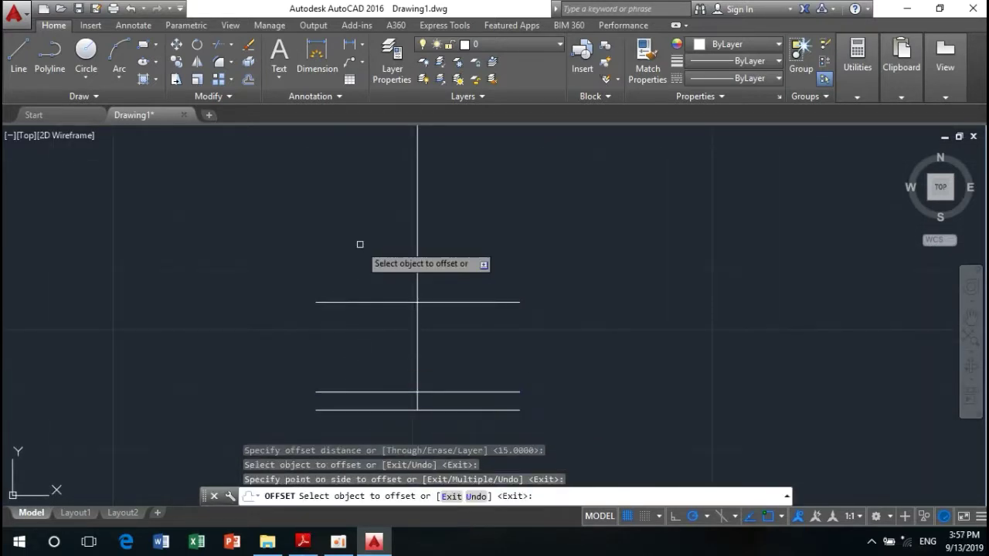
scroll(359, 244, "down", 2)
middle_click_drag(354, 276, 347, 316)
right_click(309, 265)
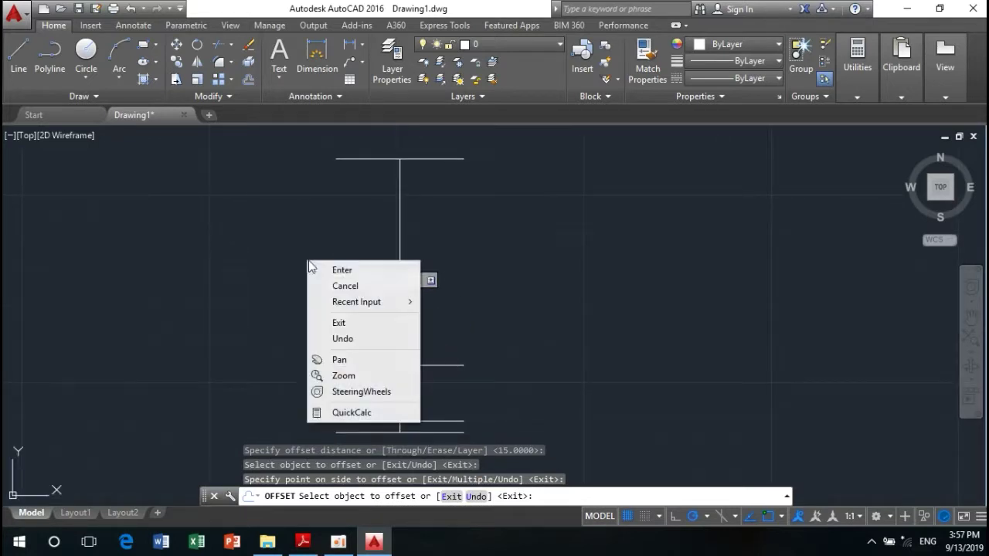
left_click(342, 286)
middle_click_drag(299, 400, 319, 354)
scroll(344, 391, "up", 2)
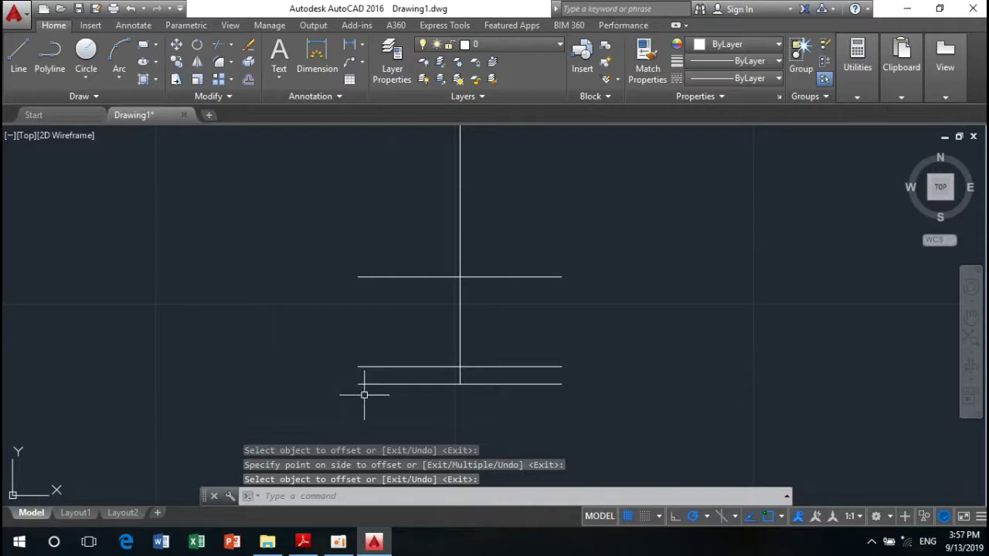
scroll(359, 402, "down", 2)
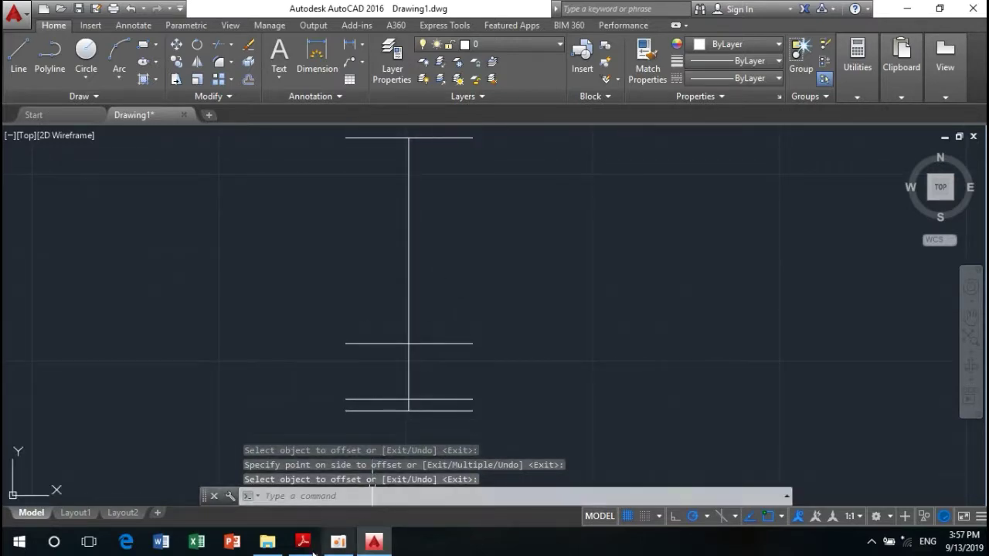
Bring the reference PDF forward to read the 73, 25, 15, Ø22 and Ø34 dimensions.
mouse_move(303, 541)
left_click(297, 475)
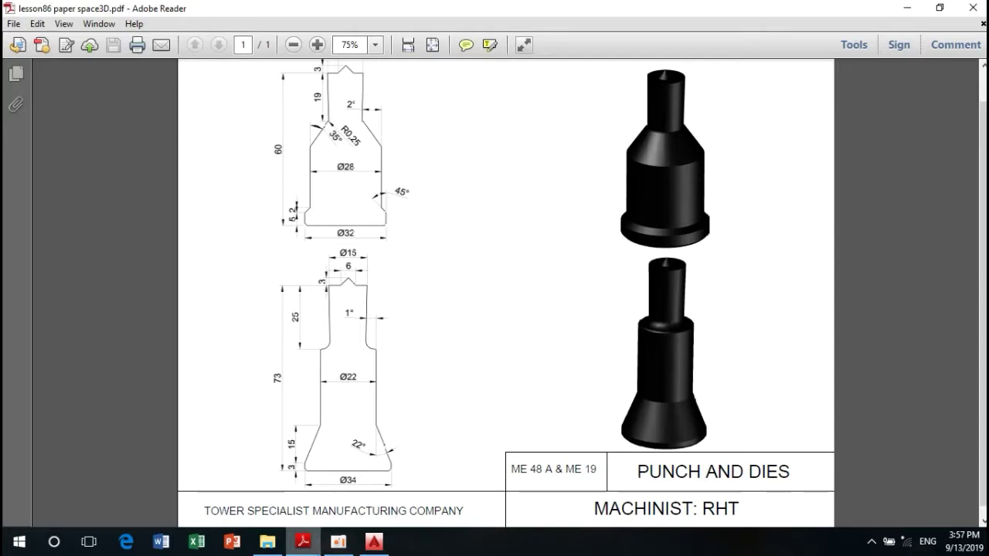
Offset the vertical centerline 11 units to the right and to the left for the Ø22 width.
left_click(302, 545)
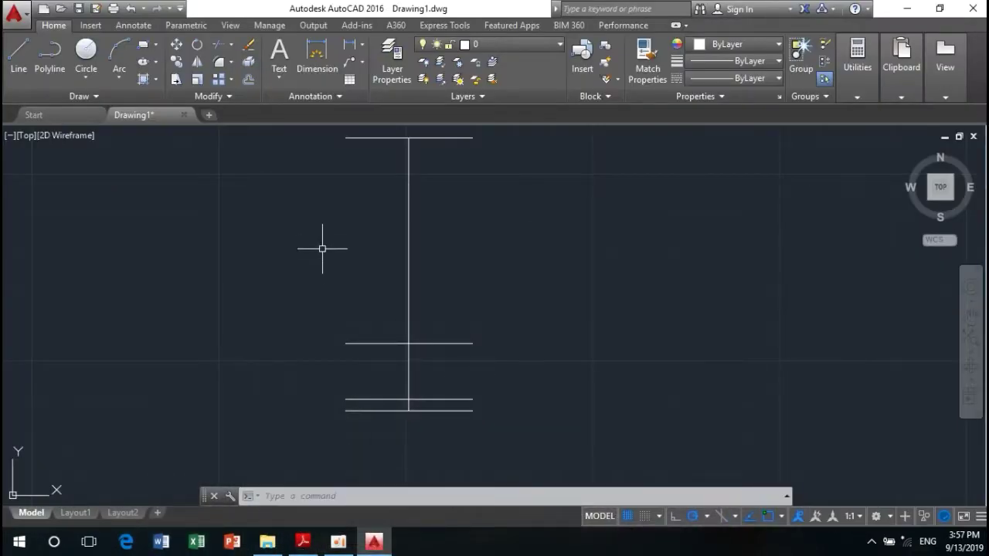
middle_click_drag(322, 249, 330, 309)
left_click(244, 80)
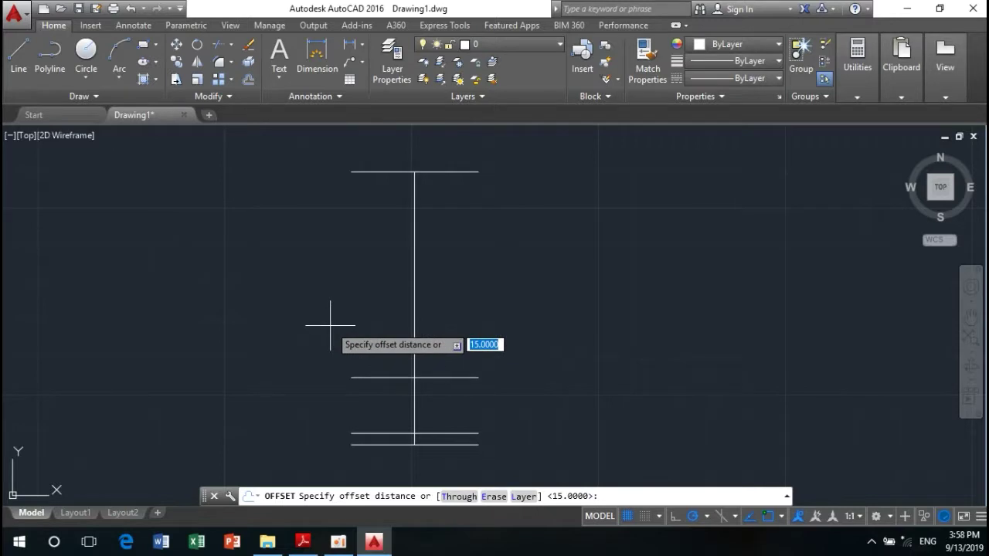
type("11")
key("Return")
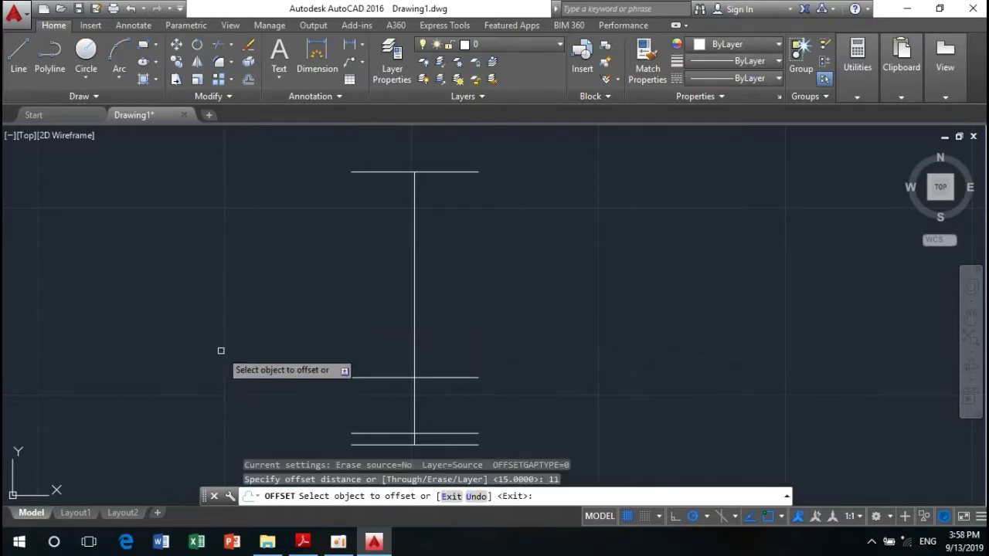
left_click(414, 250)
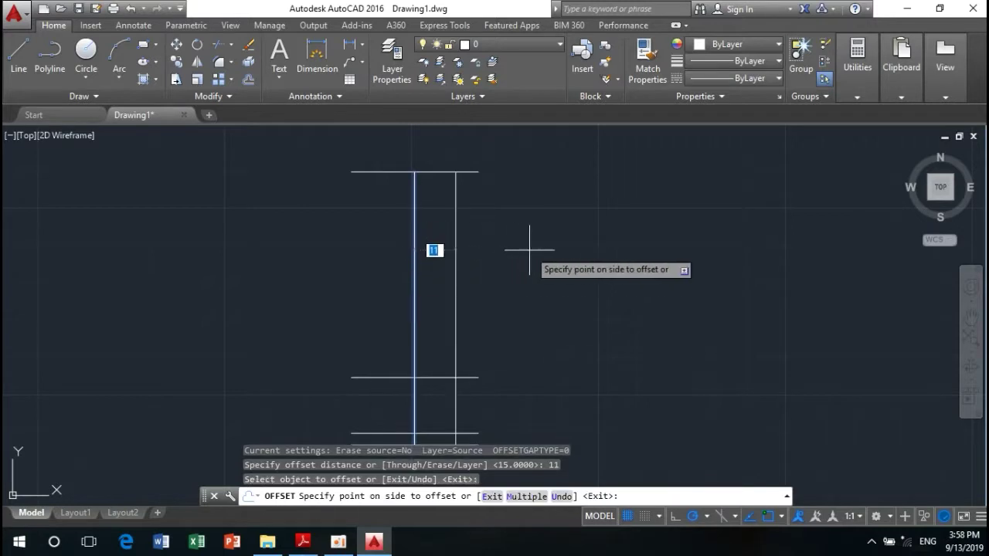
left_click(526, 255)
left_click(416, 263)
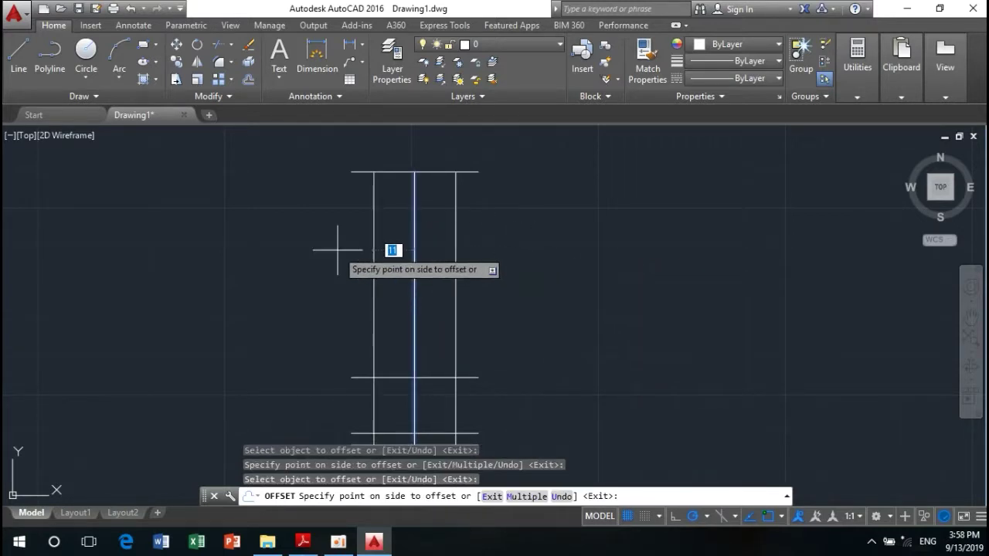
left_click(331, 262)
middle_click_drag(295, 316, 291, 225)
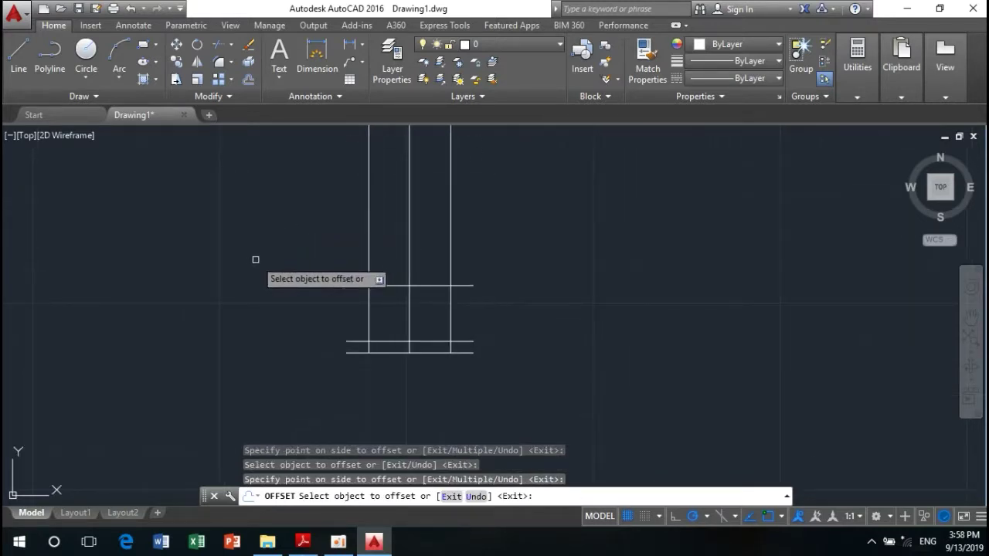
middle_click_drag(254, 260, 254, 287)
right_click(255, 198)
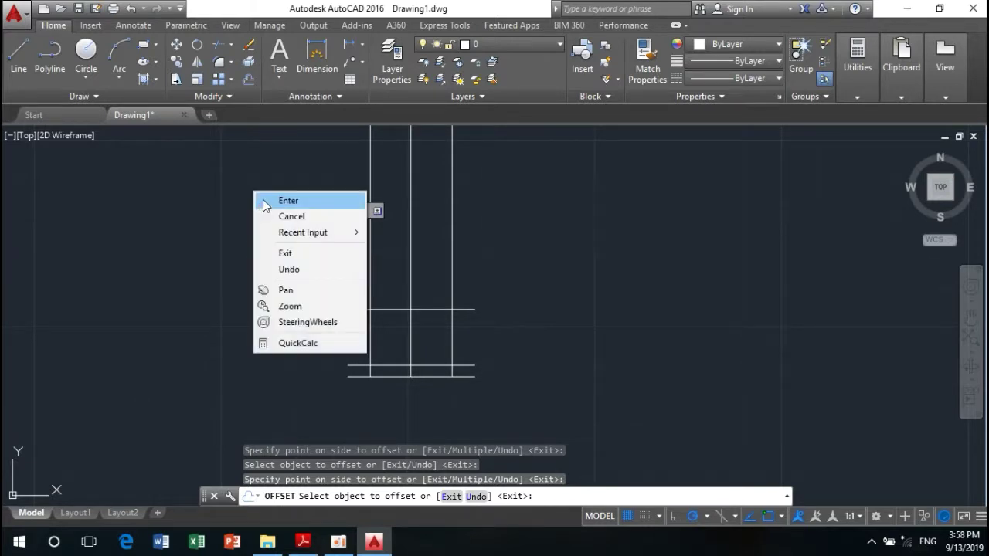
left_click(258, 200)
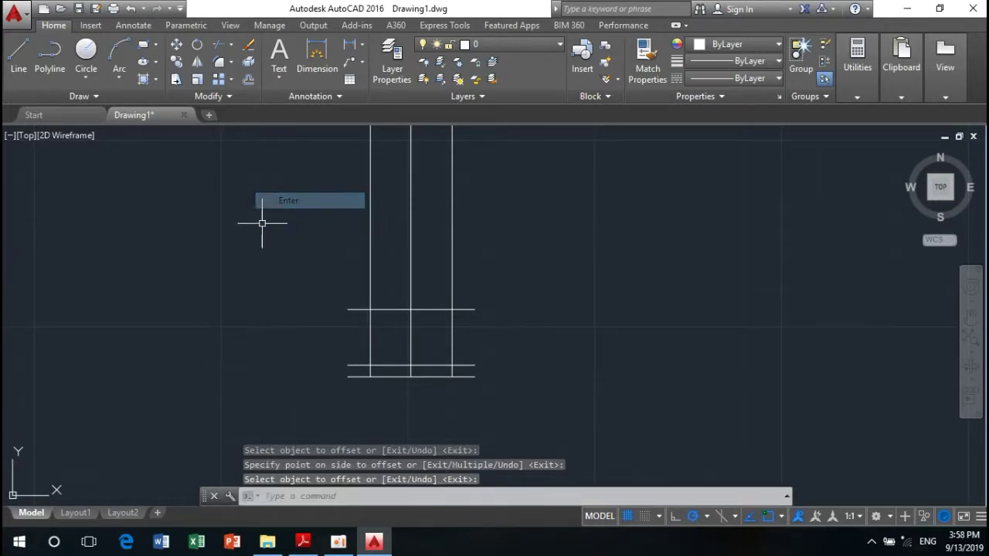
left_click(17, 62)
Draw the left slanted line from the lower horizontal line up to the left shoulder intersection.
scroll(348, 381, "up", 5)
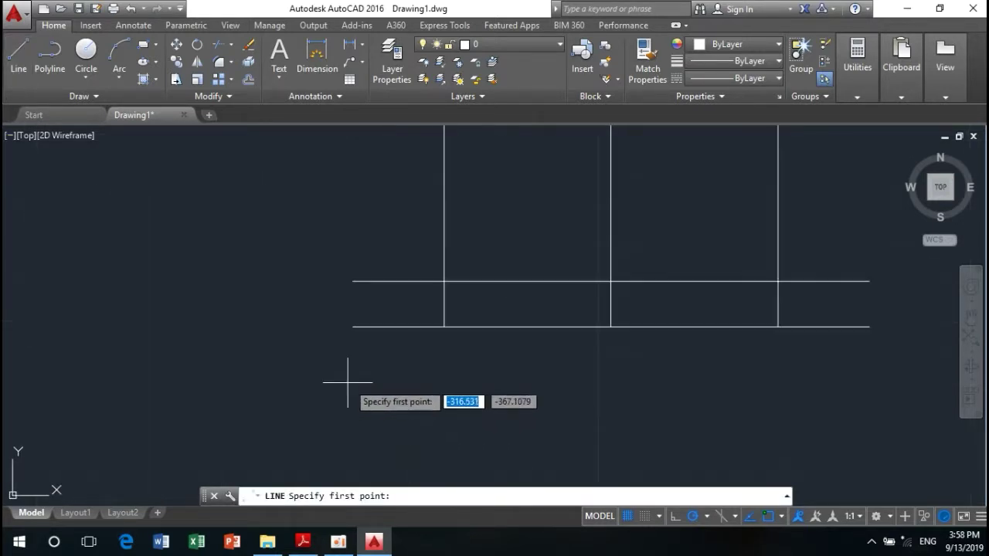
scroll(351, 362, "up", 2)
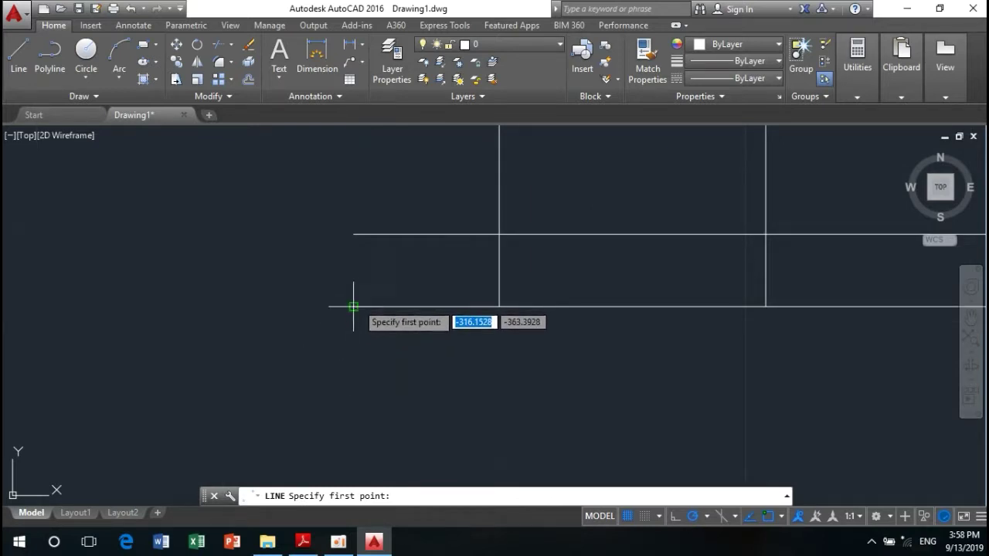
left_click(354, 307)
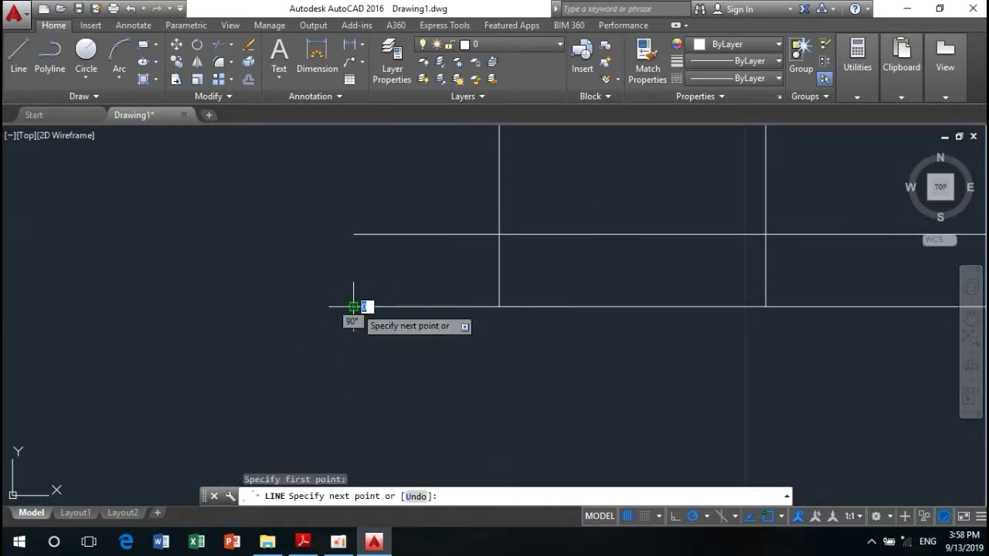
left_click(353, 233)
scroll(355, 255, "down", 2)
middle_click_drag(357, 256, 370, 394)
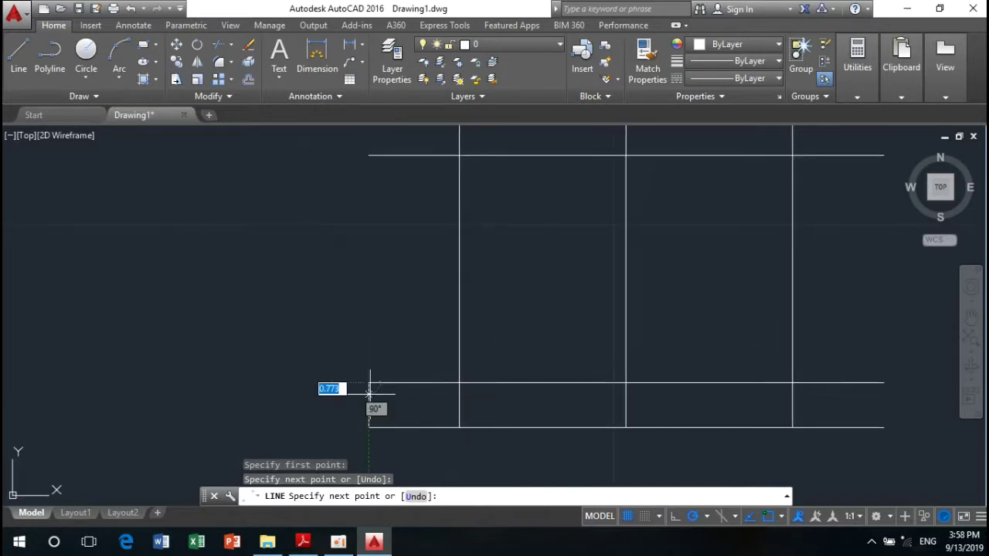
left_click(459, 155)
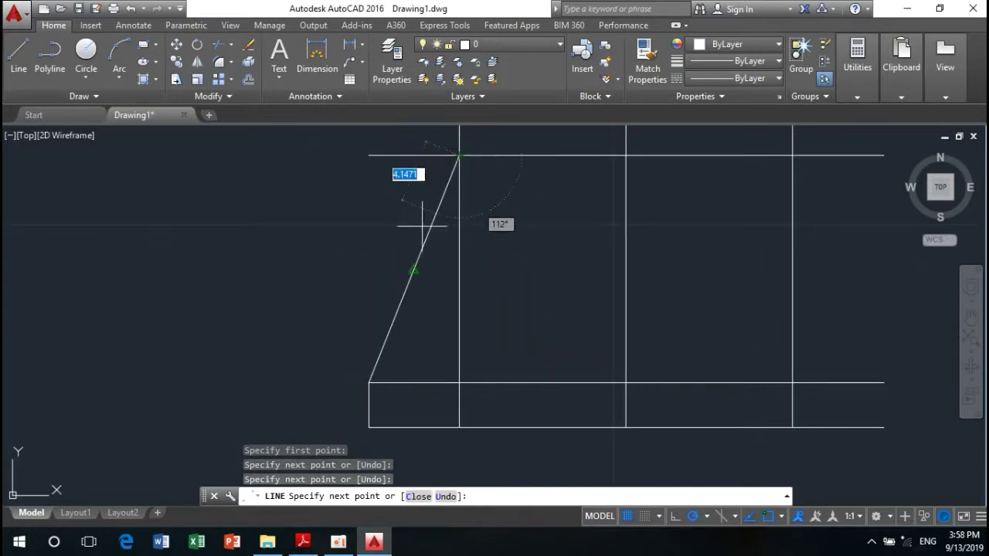
right_click(382, 298)
left_click(415, 313)
Draw the matching slanted line from the base's right end up to the right shoulder.
right_click(575, 250)
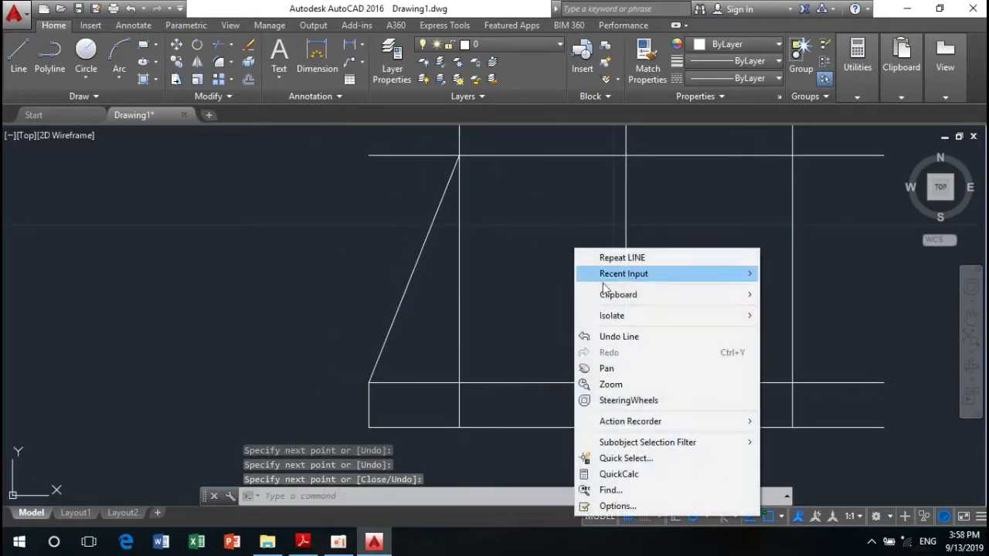
mouse_move(625, 273)
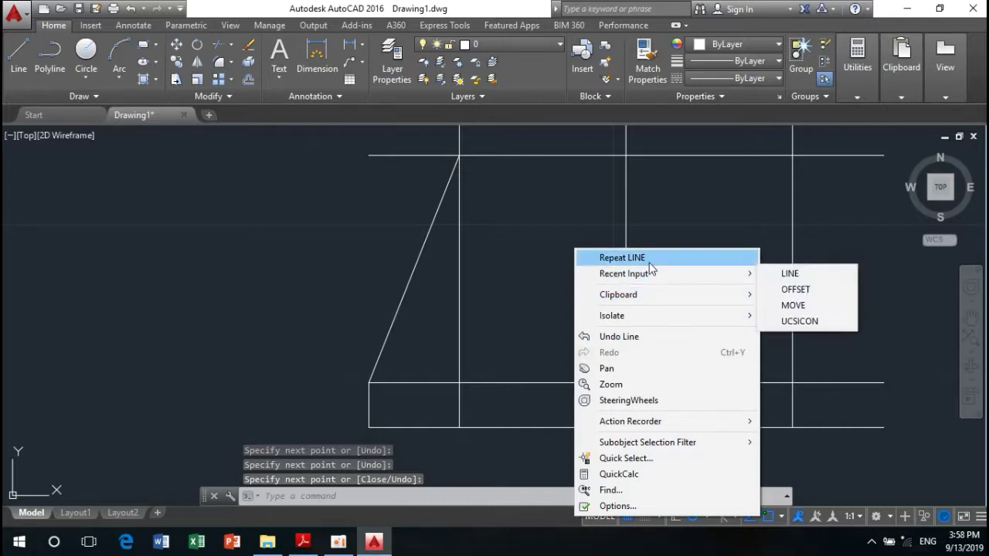
left_click(649, 264)
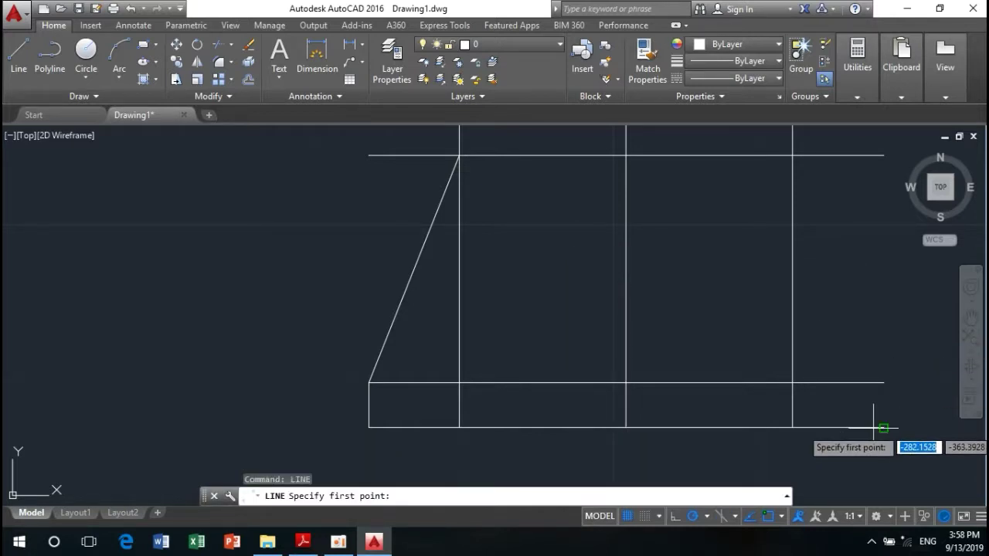
left_click(883, 427)
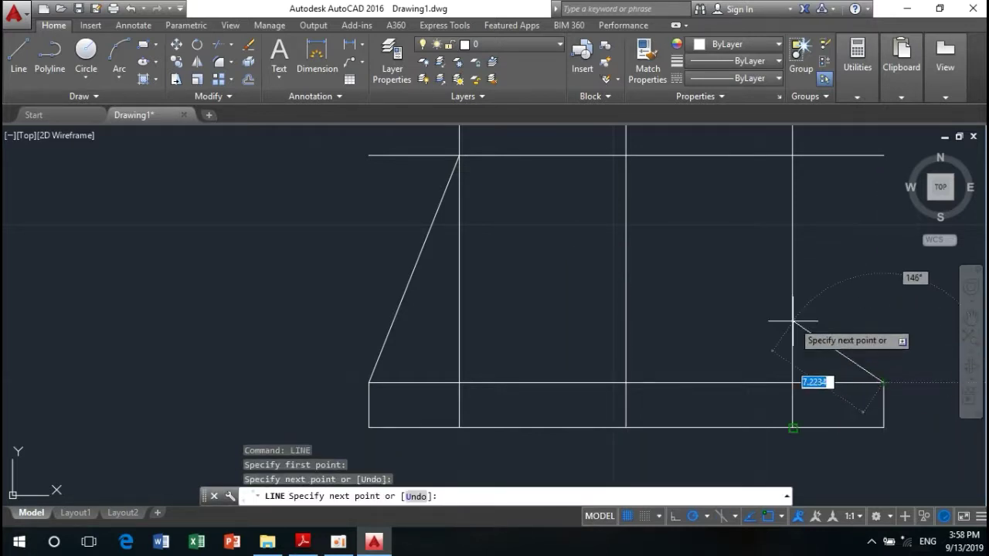
mouse_move(784, 326)
middle_mouse_down()
mouse_move(749, 469)
mouse_move(787, 313)
middle_mouse_up()
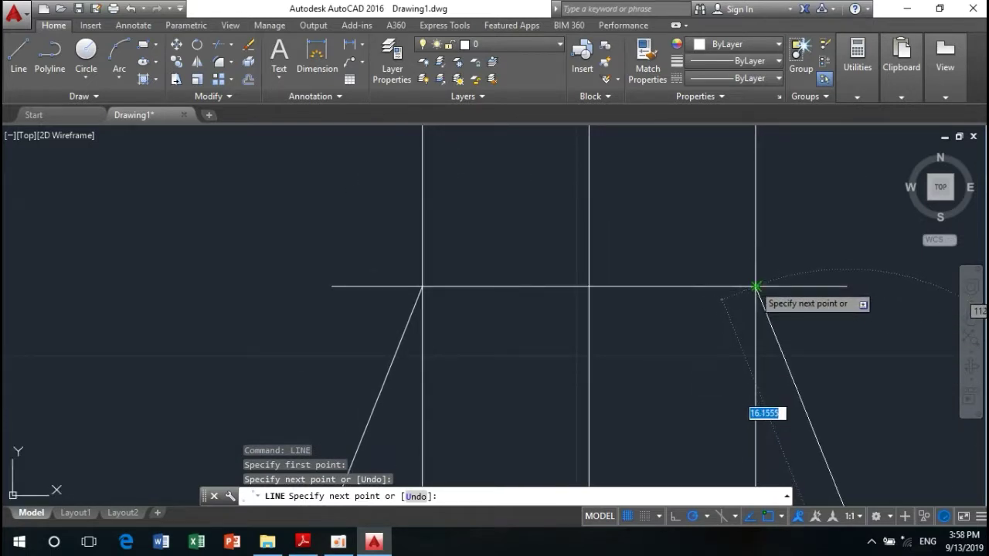
left_click(756, 287)
right_click(791, 245)
left_click(808, 257)
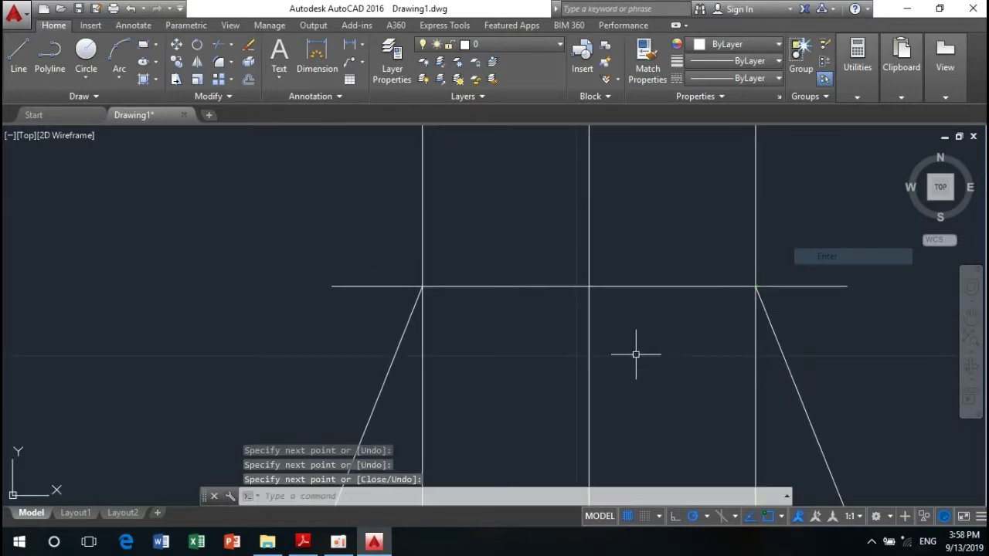
scroll(610, 378, "down", 4)
middle_click_drag(587, 399, 600, 353)
scroll(596, 340, "up", 2)
scroll(592, 331, "up", 2)
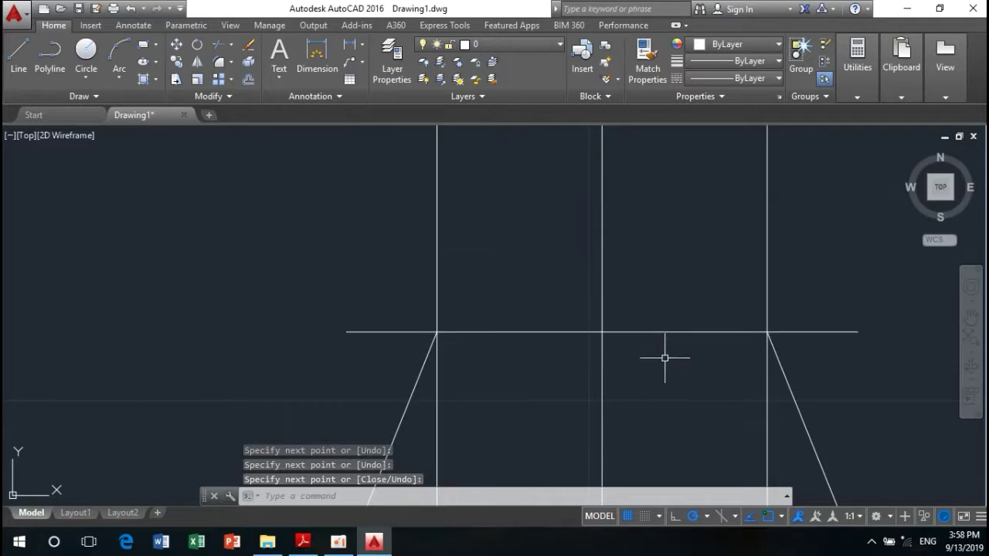
left_click_drag(665, 357, 654, 289)
Erase the horizontal shoulder line and the upper base line.
right_click(653, 294)
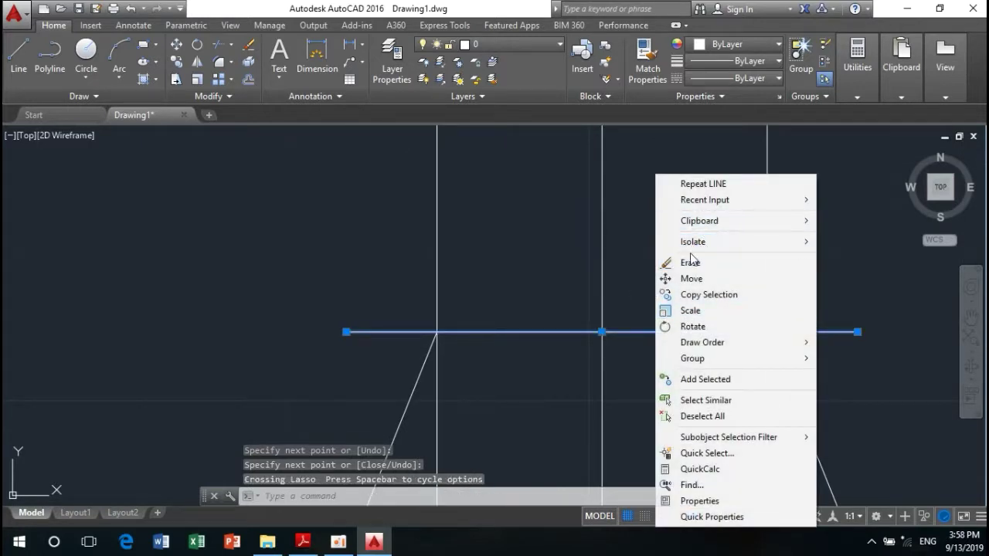
left_click(686, 264)
scroll(618, 332, "down", 3)
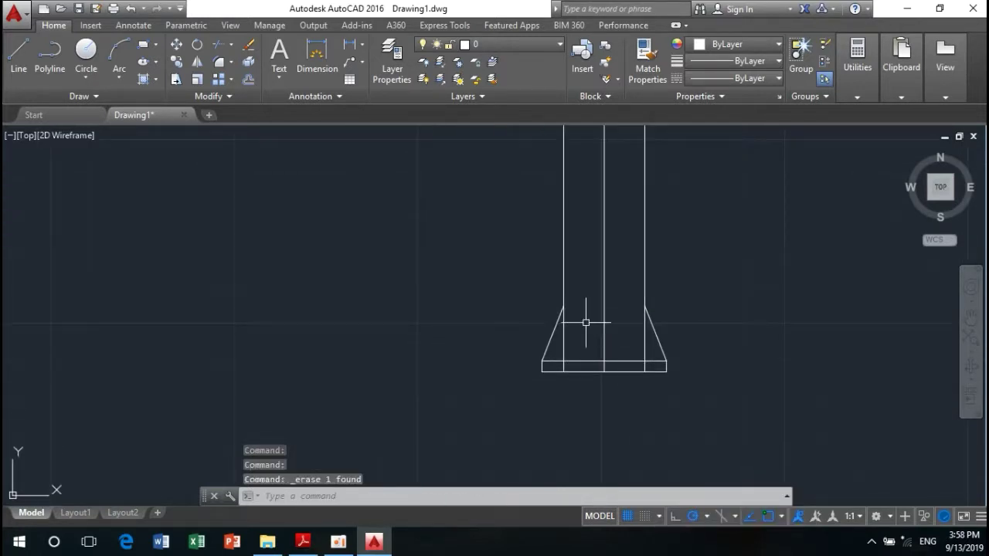
scroll(576, 363, "up", 3)
scroll(571, 375, "down", 2)
middle_click_drag(569, 381, 565, 338)
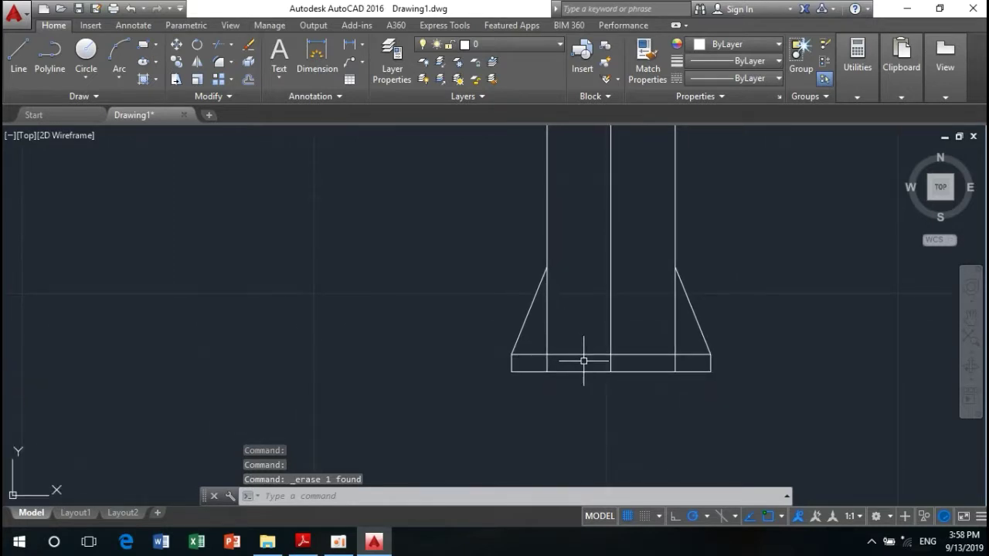
scroll(591, 363, "up", 4)
left_click_drag(638, 361, 662, 275)
right_click(662, 276)
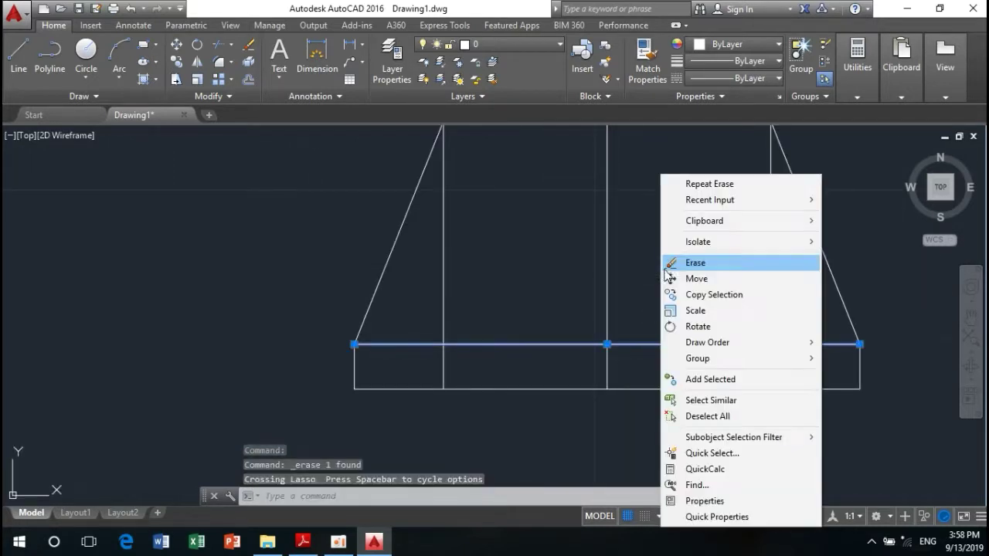
left_click(691, 263)
scroll(608, 267, "down", 2)
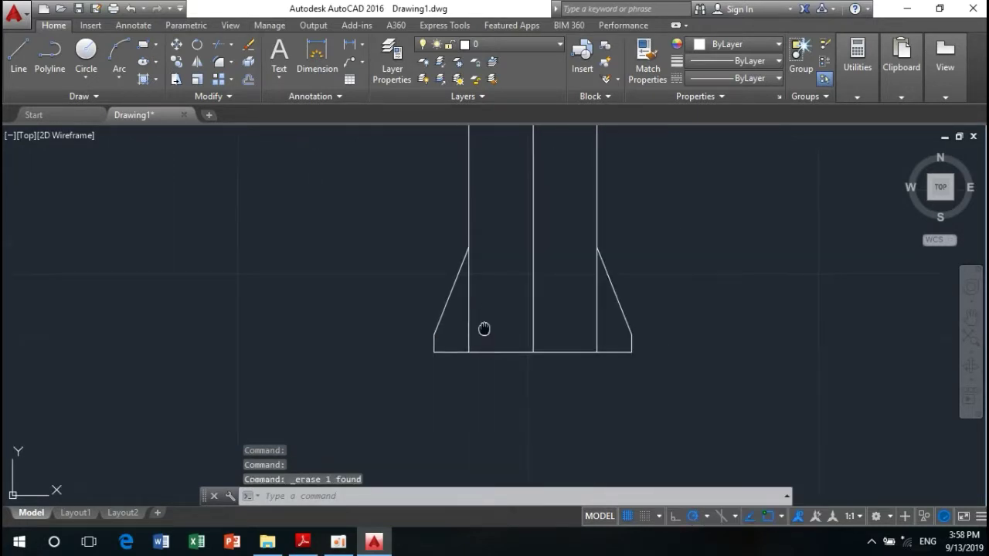
middle_click_drag(483, 329, 501, 371)
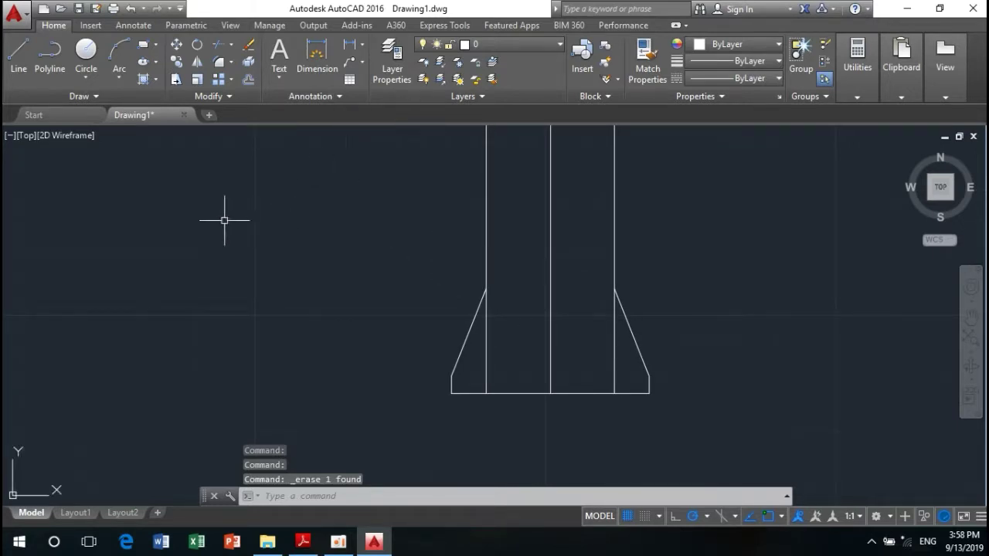
Trim the inner vertical line below the shoulder, using all objects as cutting edges.
left_click(220, 48)
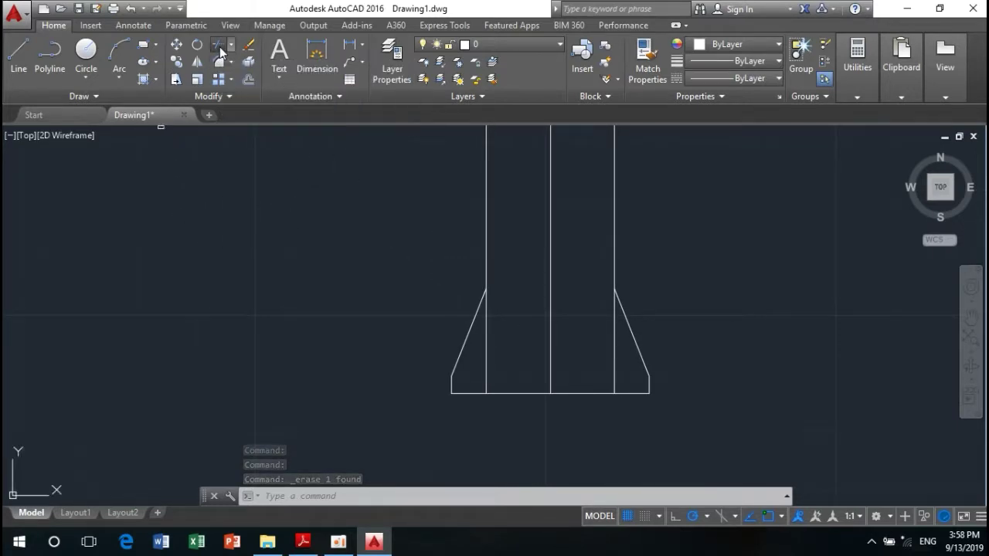
key("Return")
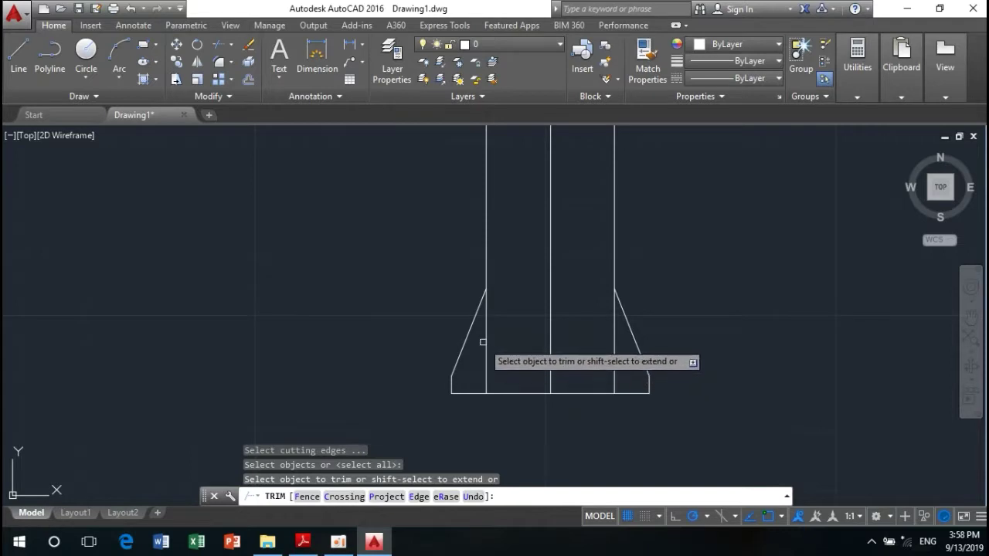
left_click(483, 342)
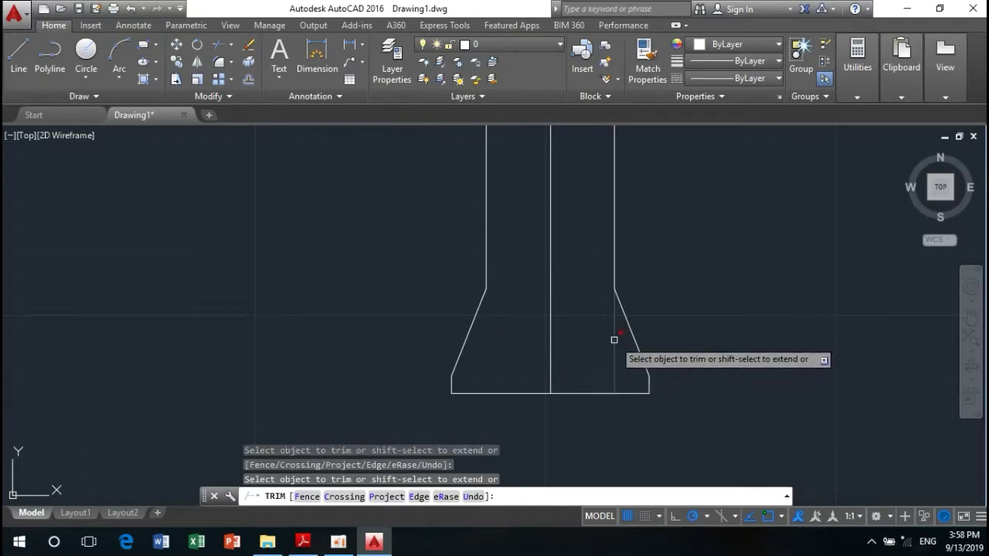
scroll(421, 318, "down", 2)
middle_click_drag(417, 336, 430, 422)
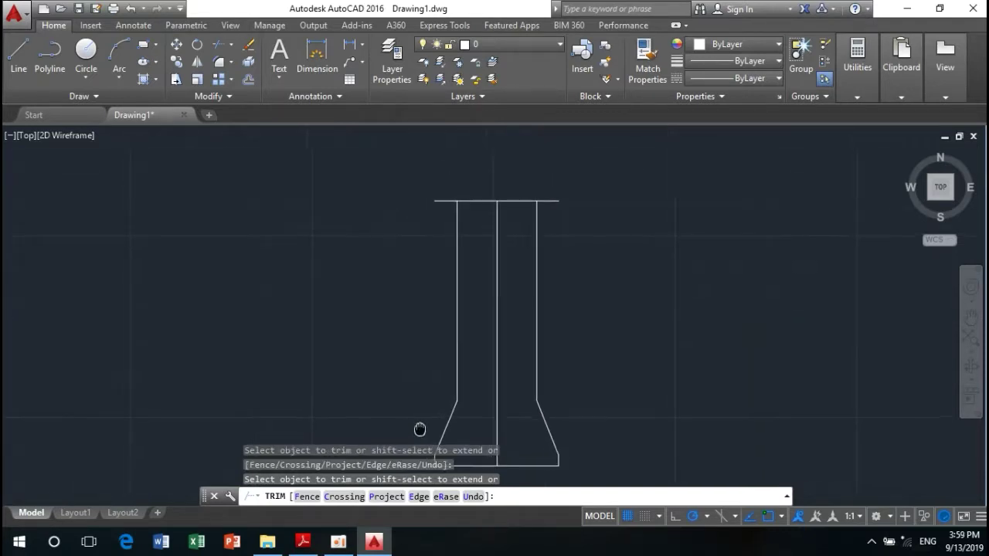
right_click(338, 255)
left_click(377, 259)
middle_click_drag(464, 238, 464, 269)
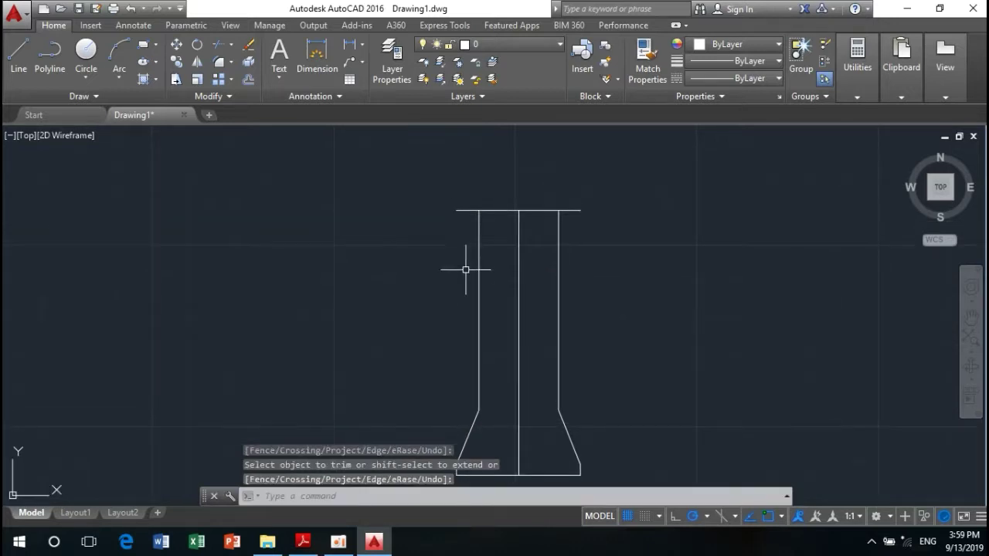
scroll(459, 278, "up", 1)
scroll(430, 304, "down", 1)
middle_click_drag(430, 304, 430, 271)
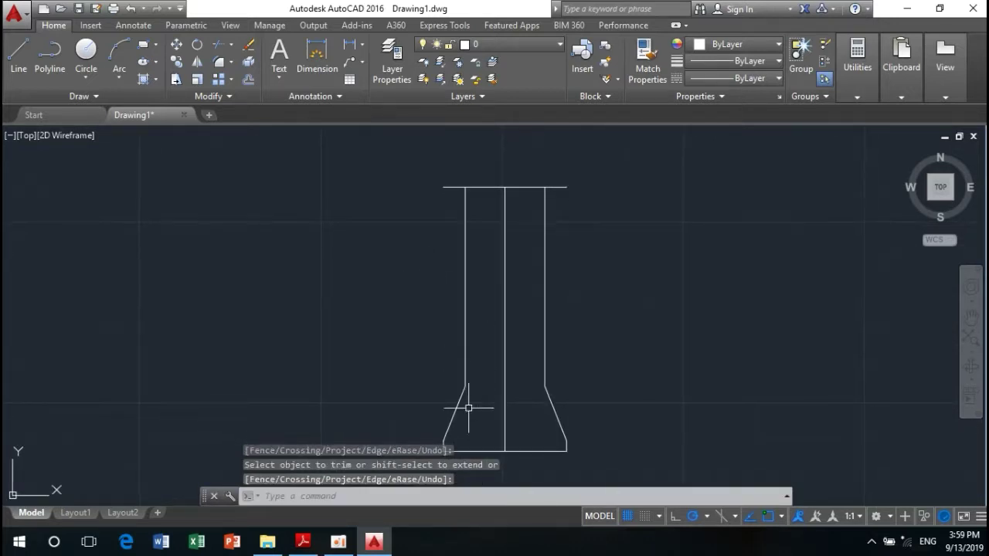
middle_click_drag(425, 382, 426, 348)
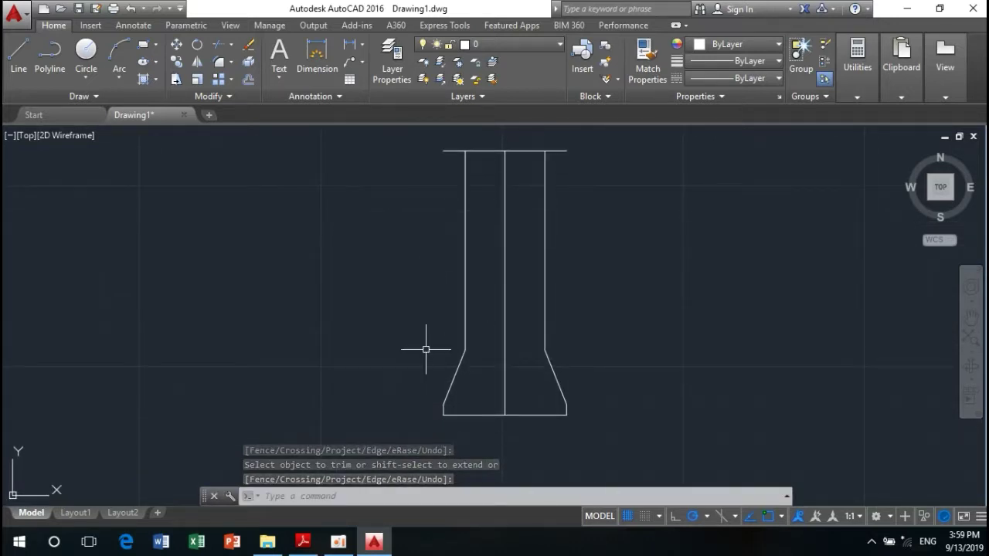
left_click(303, 543)
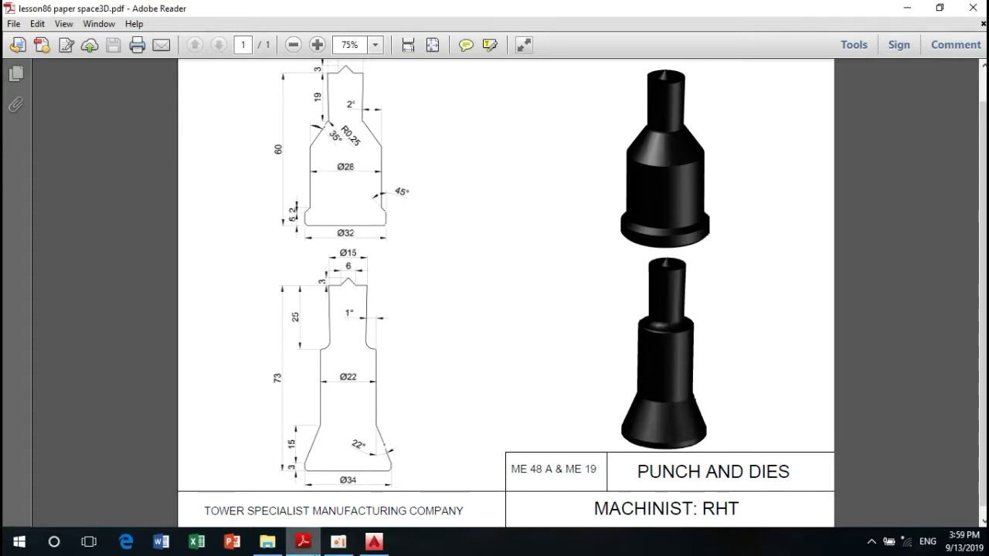
left_click(297, 545)
middle_click_drag(347, 335, 327, 401)
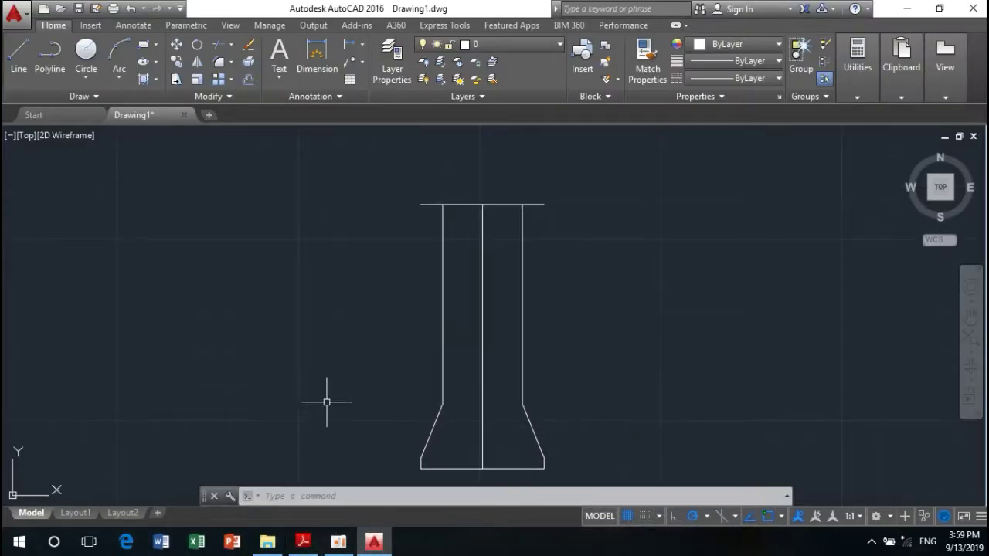
Offset a copy of the top horizontal line 25 units downward.
left_click(248, 81)
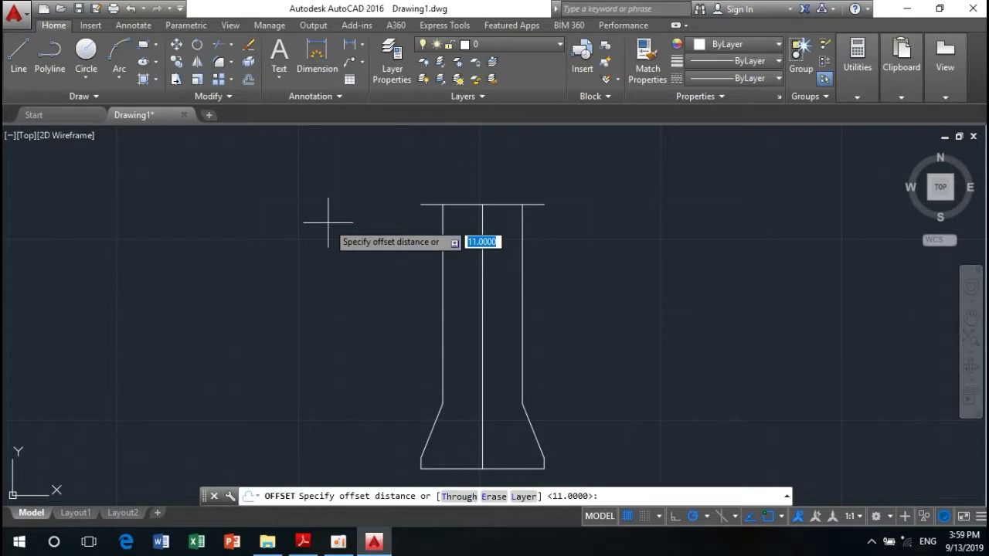
type("25")
key("Return")
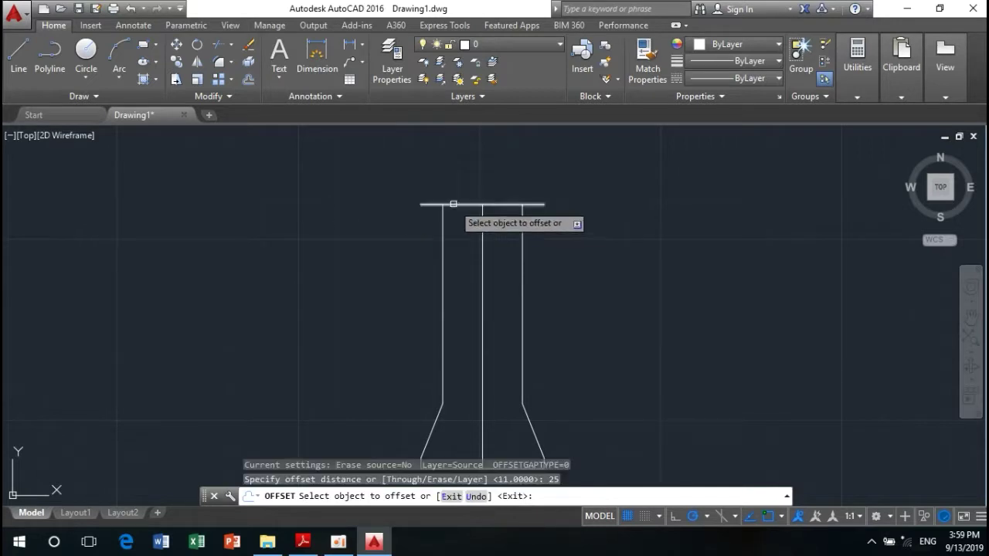
left_click(465, 206)
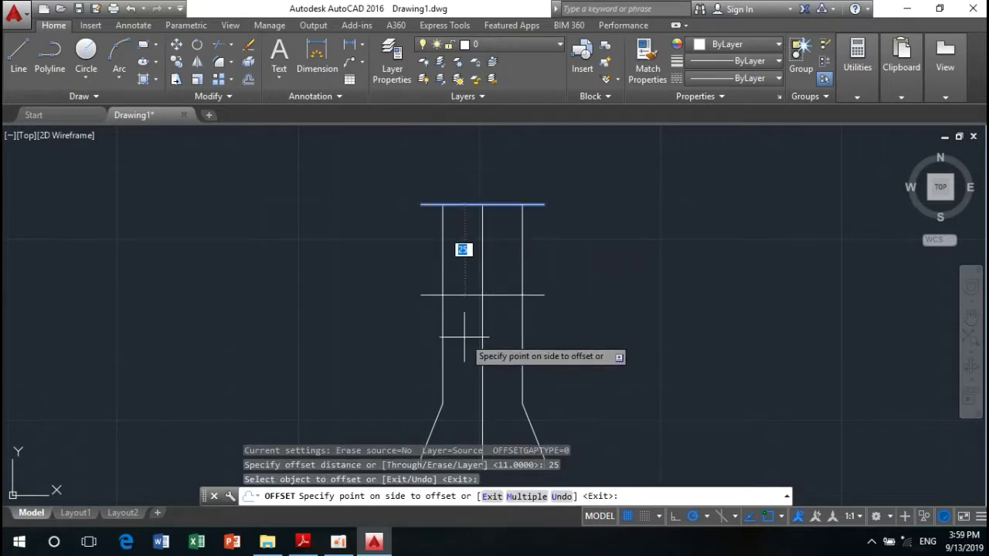
left_click(464, 331)
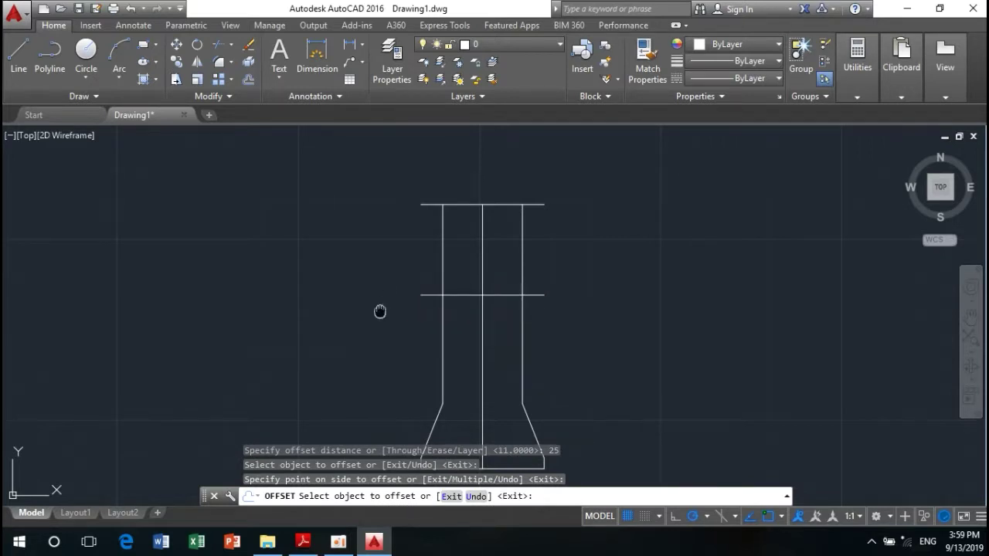
Offset the centreline 7.5 units to each side to outline the Ø15 width.
scroll(370, 274, "up", 1)
scroll(371, 273, "up", 1)
middle_click_drag(439, 257, 402, 276)
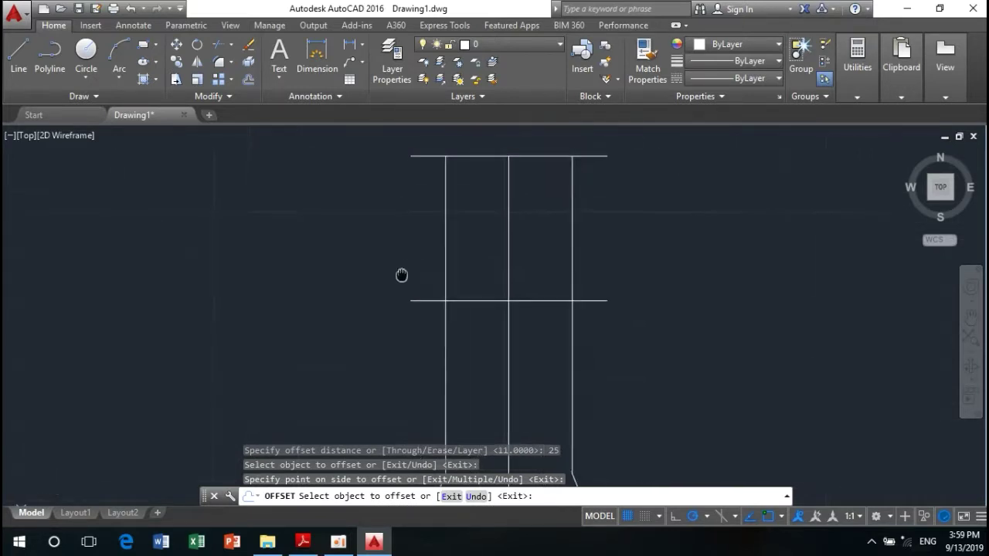
left_click(507, 228)
type("7.5")
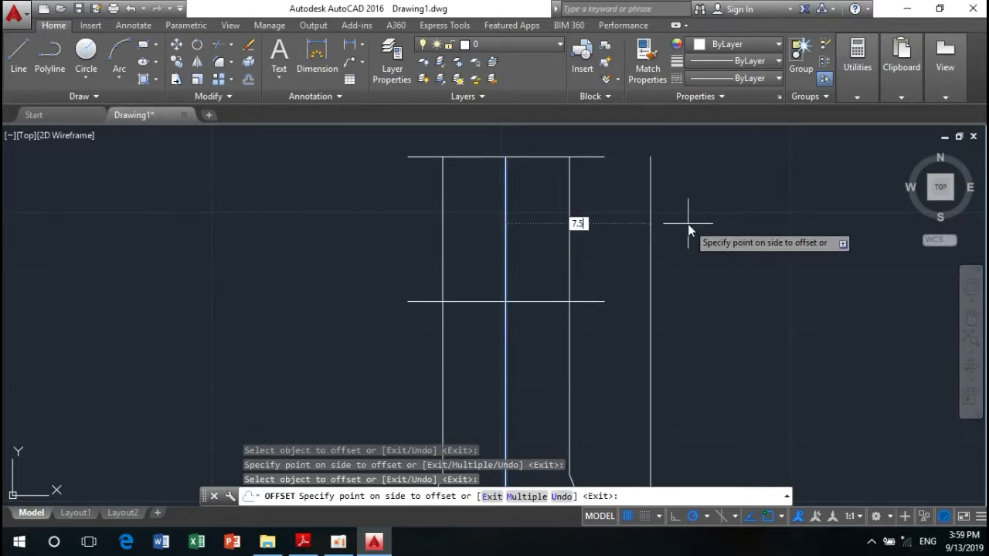
key("Return")
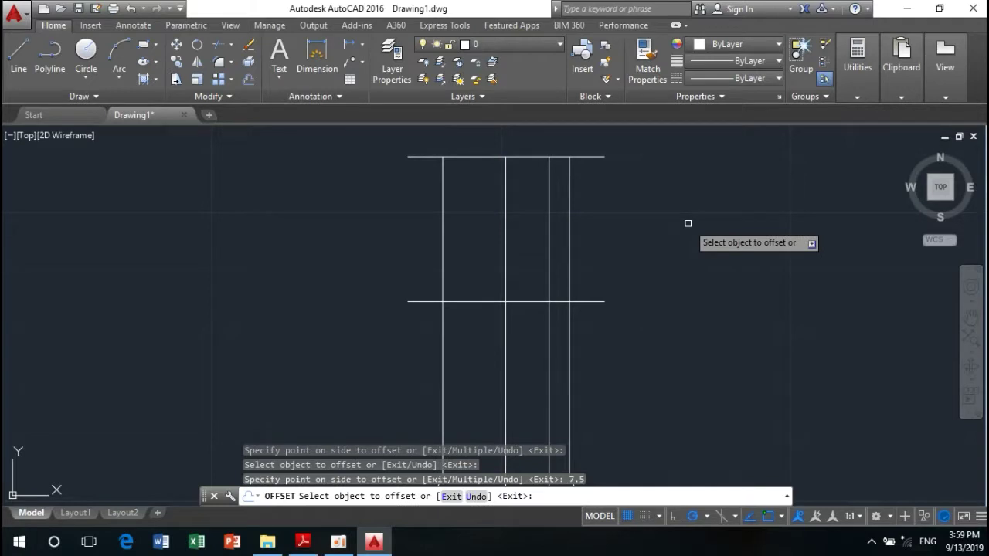
left_click(505, 230)
type("7.5")
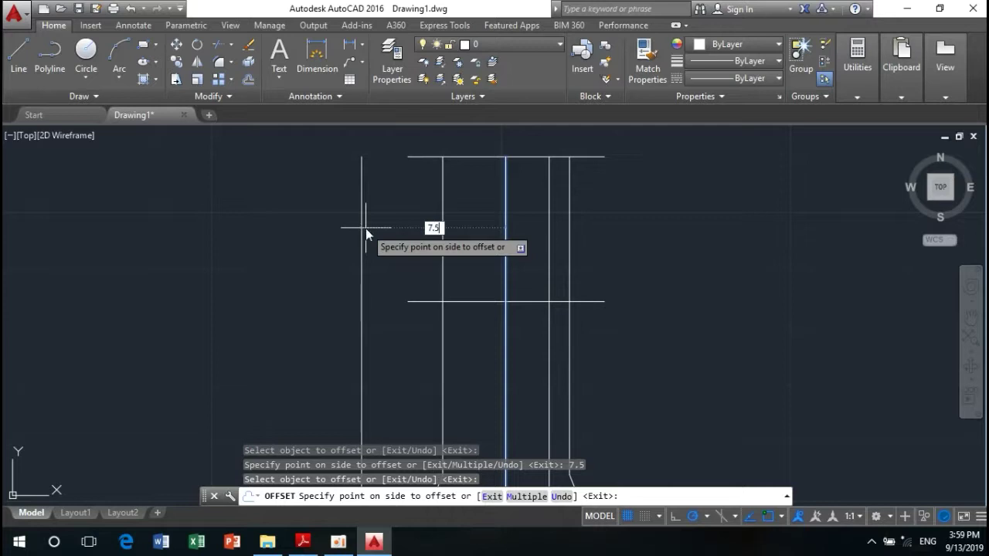
left_click(365, 228)
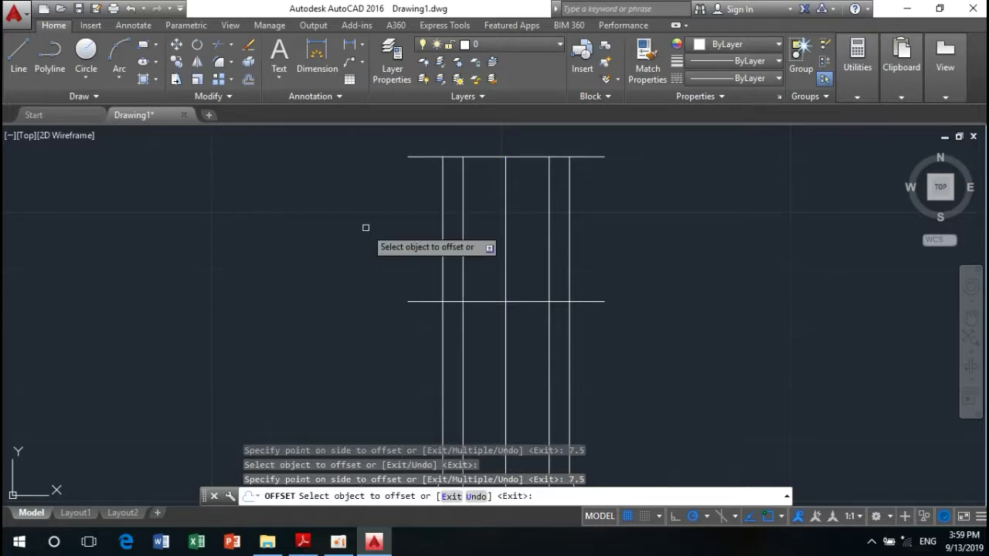
right_click(368, 229)
left_click(377, 246)
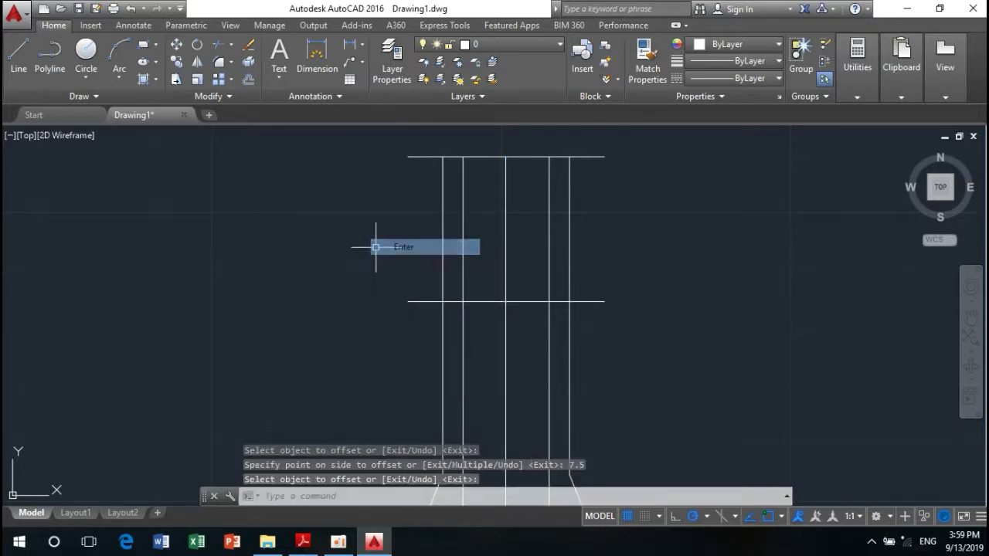
scroll(363, 280, "down", 2)
mouse_move(364, 280)
middle_mouse_down()
mouse_move(363, 250)
mouse_move(359, 287)
middle_mouse_up()
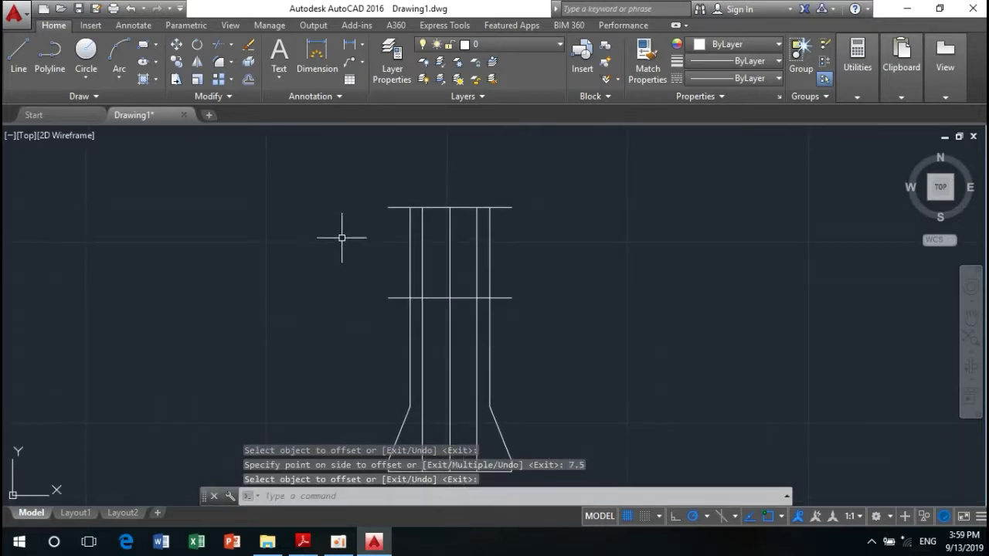
scroll(361, 304, "up", 2)
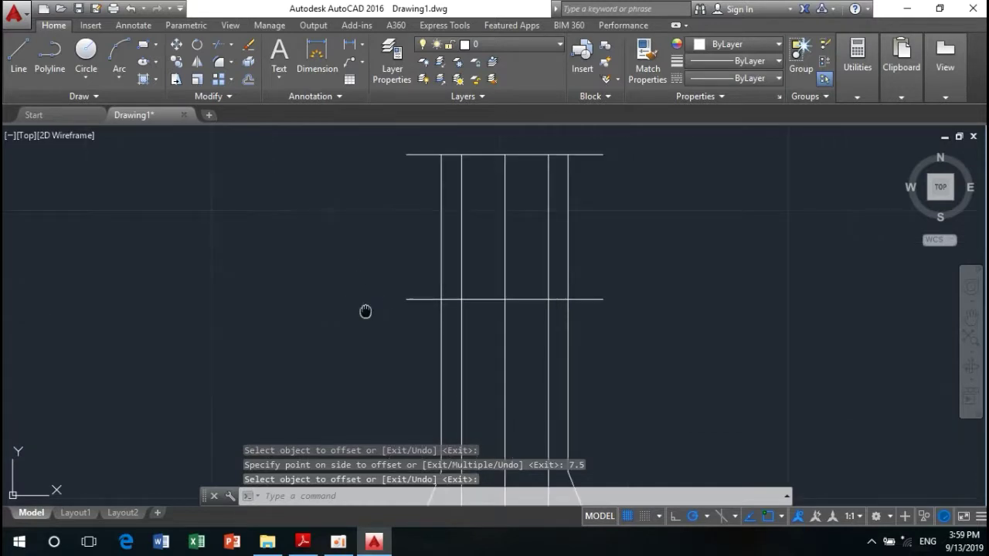
Trim the overhanging ends of the outer vertical lines, shoulder line and top line.
left_click(216, 48)
key("Return")
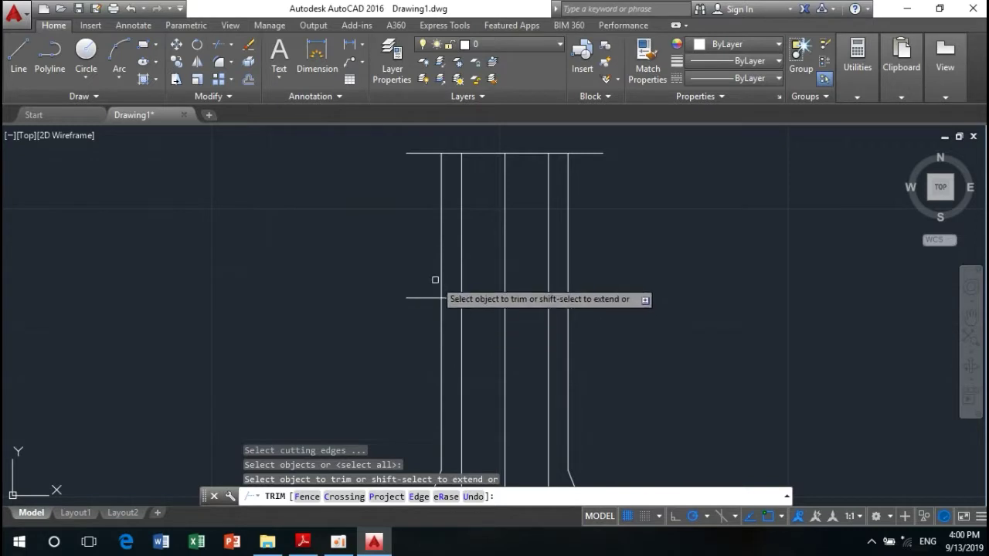
left_click(440, 278)
left_click(570, 261)
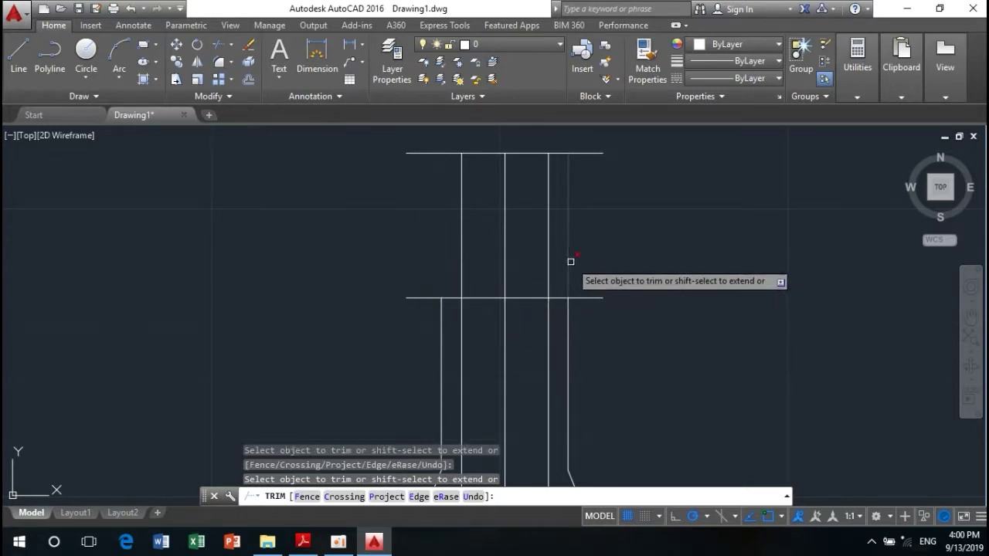
left_click(571, 261)
left_click(589, 298)
left_click(413, 296)
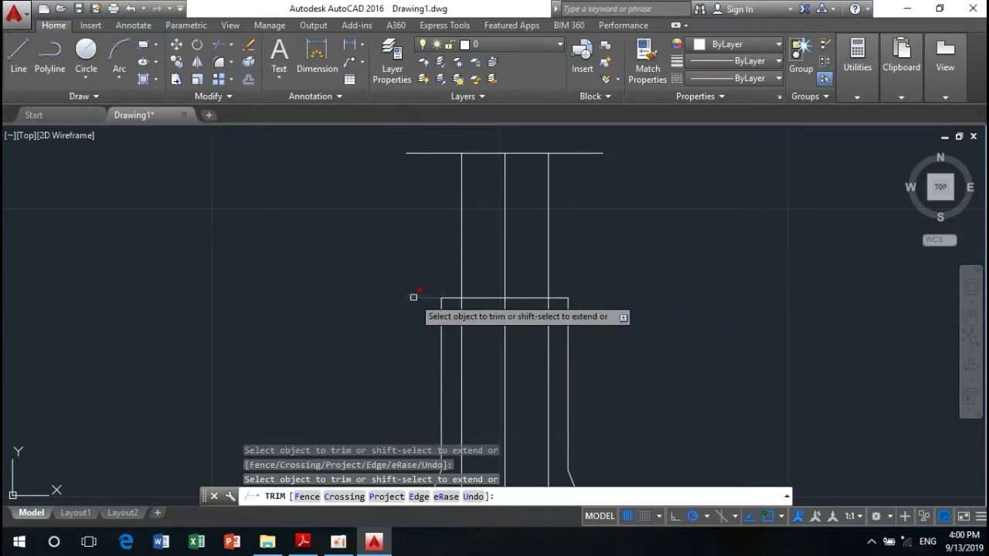
left_click(432, 153)
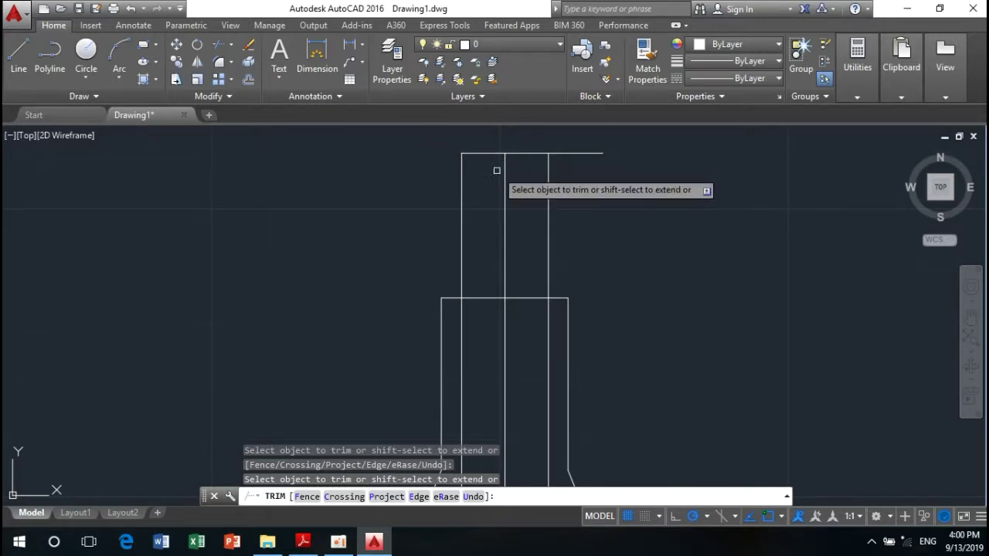
left_click(574, 153)
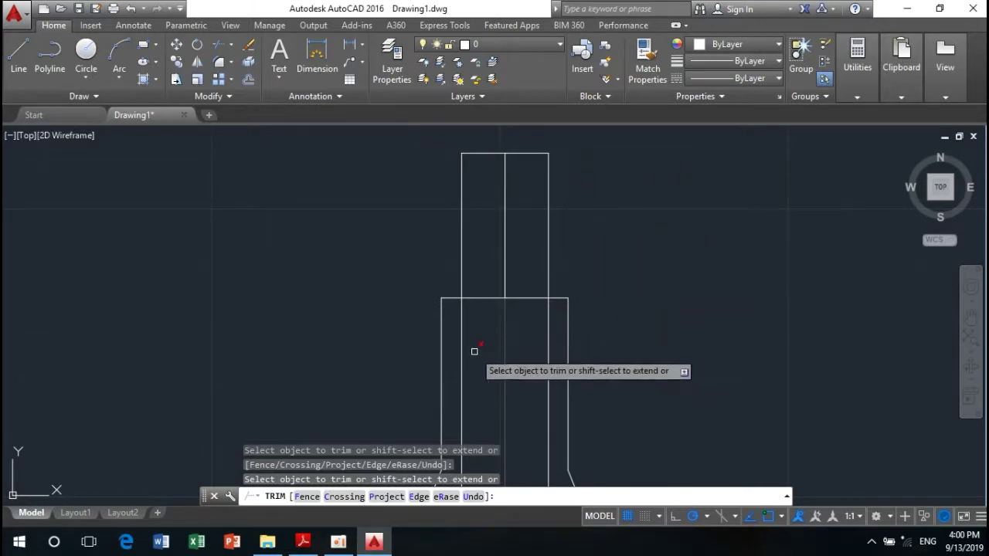
Trim the extra inner line and leftover segment in the lower body, then end TRIM.
mouse_move(474, 352)
middle_mouse_down()
mouse_move(404, 333)
mouse_move(420, 278)
middle_mouse_up()
scroll(399, 296, "down", 1)
scroll(413, 293, "down", 1)
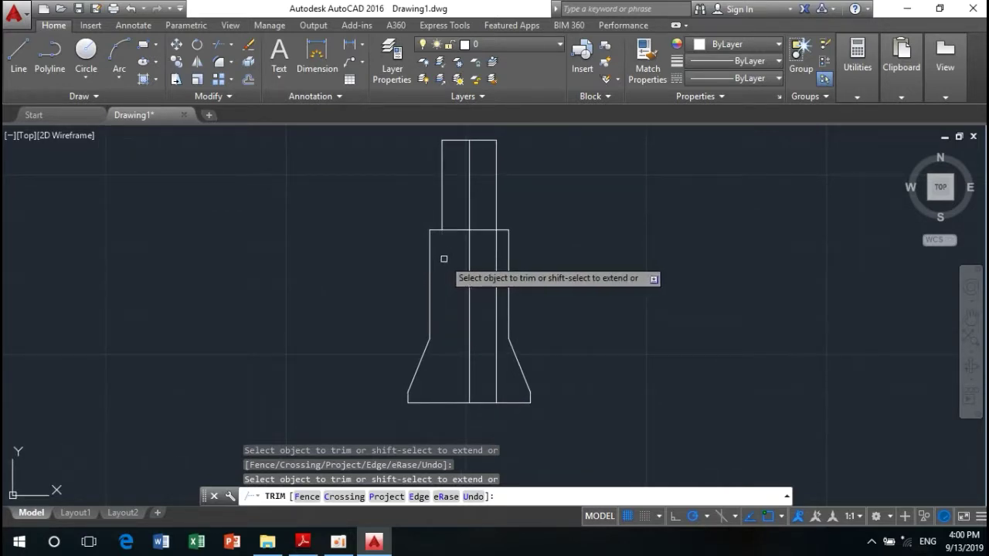
left_click(495, 263)
mouse_move(323, 256)
middle_mouse_down()
mouse_move(357, 304)
mouse_move(369, 302)
middle_mouse_up()
left_click(498, 274)
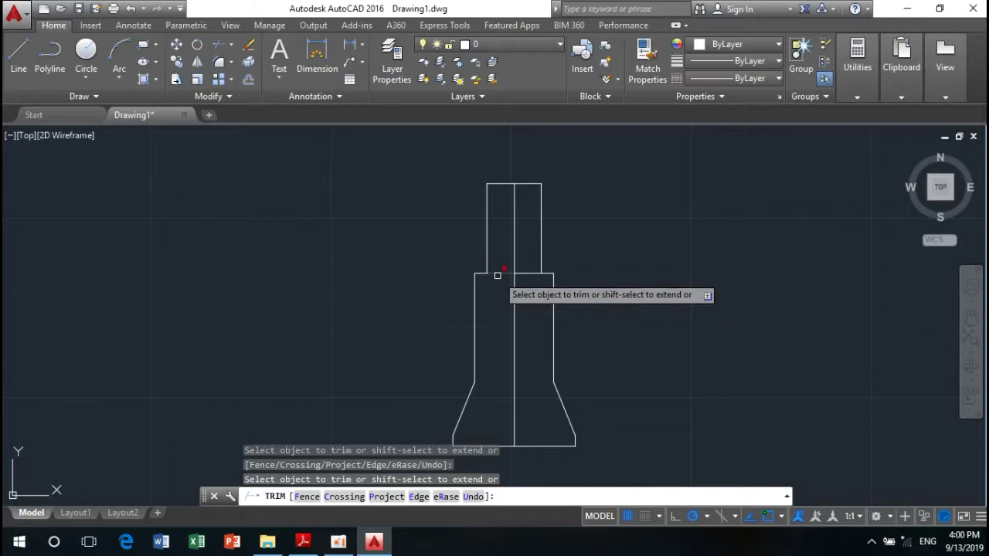
right_click(369, 249)
left_click(389, 258)
scroll(474, 231, "up", 3)
scroll(511, 230, "up", 2)
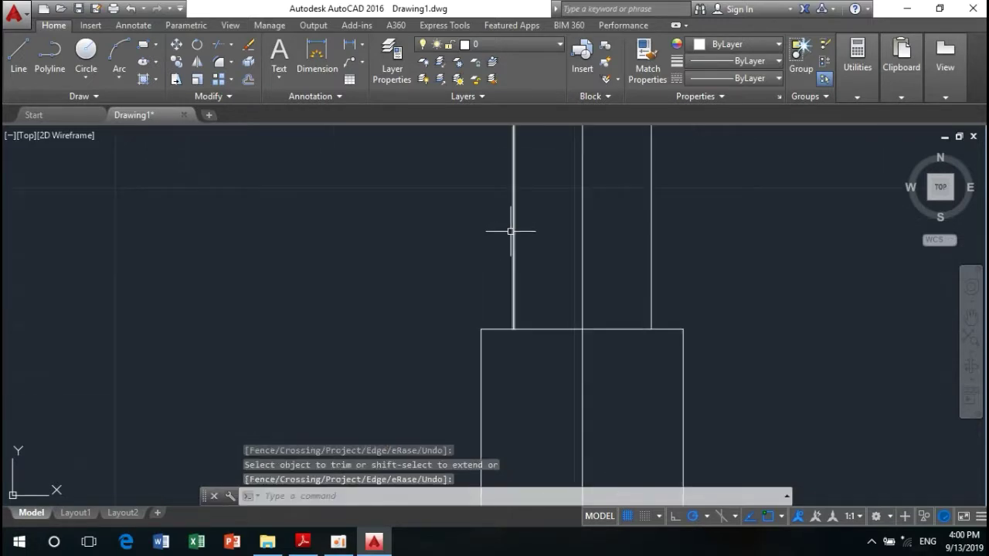
mouse_move(511, 230)
middle_mouse_down()
mouse_move(407, 325)
mouse_move(434, 373)
middle_mouse_up()
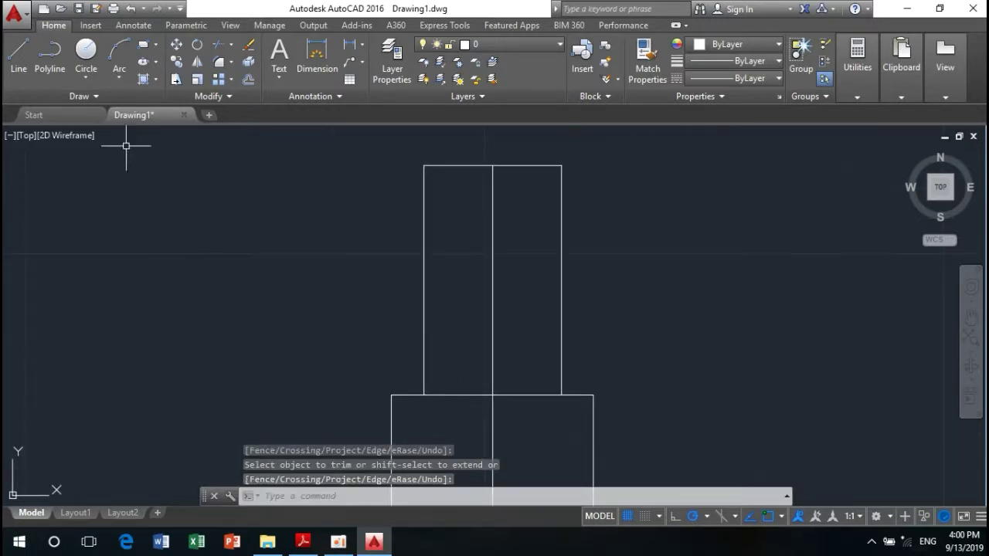
Offset the left and right shank edges 0.5 units inward.
left_click(248, 81)
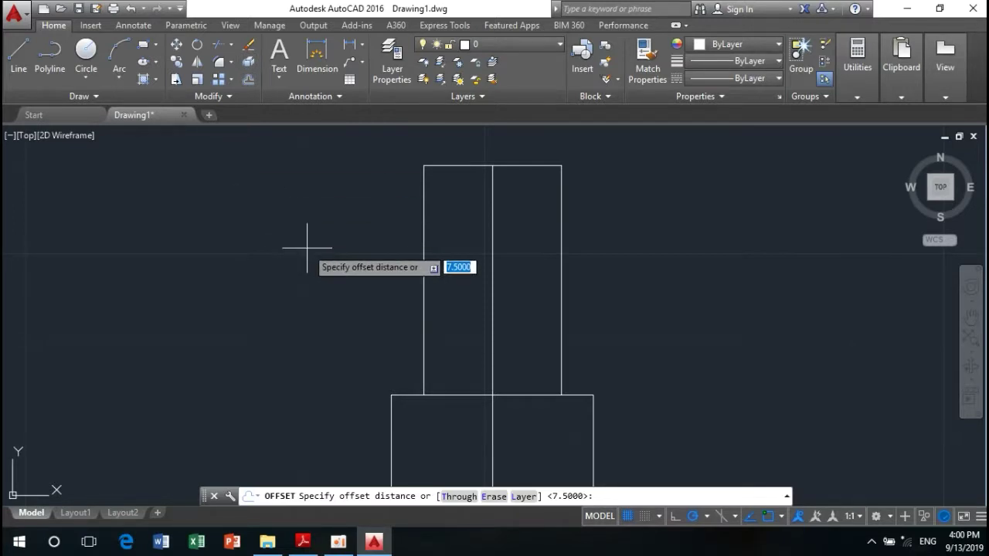
type(".5")
key("Return")
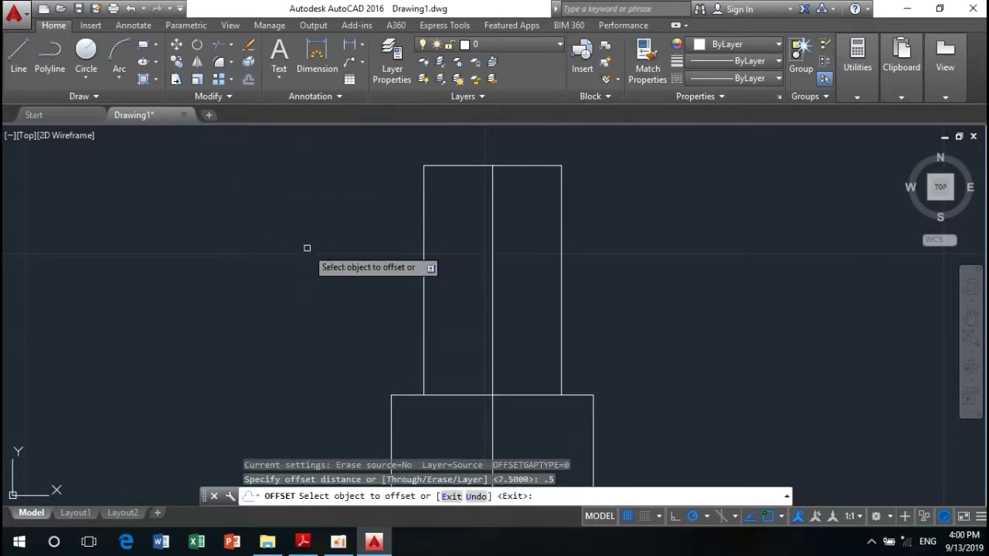
left_click(424, 309)
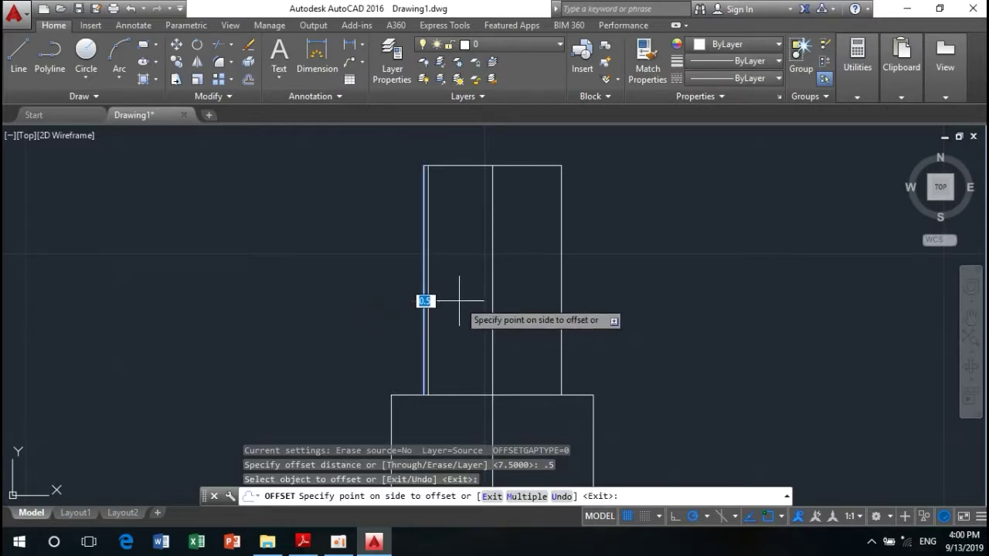
left_click(459, 302)
left_click(562, 302)
left_click(533, 297)
right_click(337, 281)
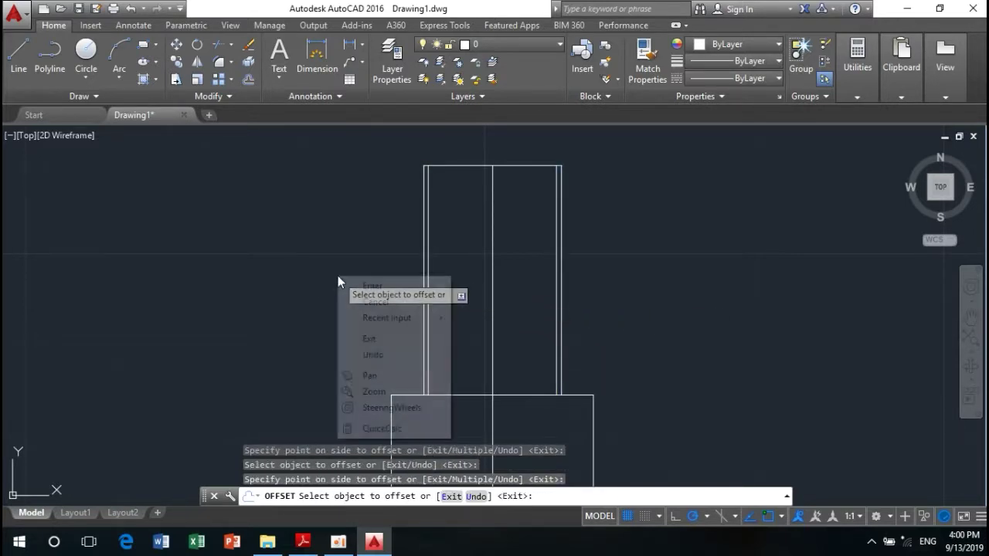
left_click(343, 285)
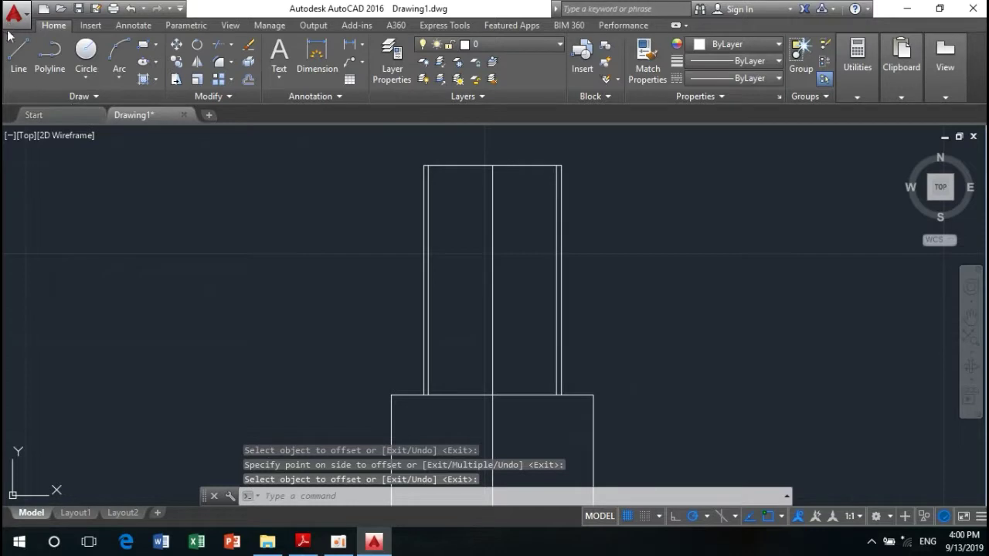
Draw a slanted side line from the shank's lower intersection up to its top corner.
left_click(17, 54)
scroll(406, 397, "up", 5)
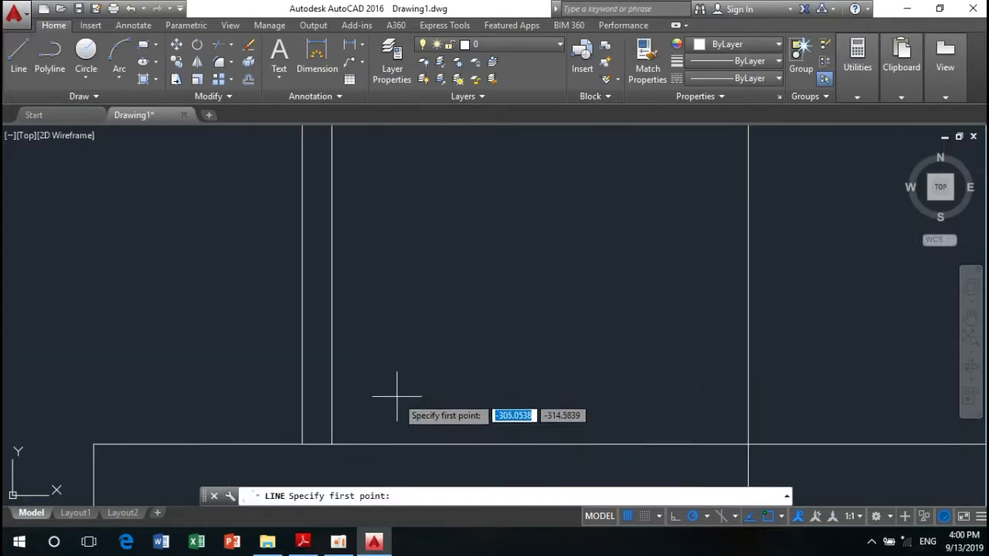
left_click(331, 446)
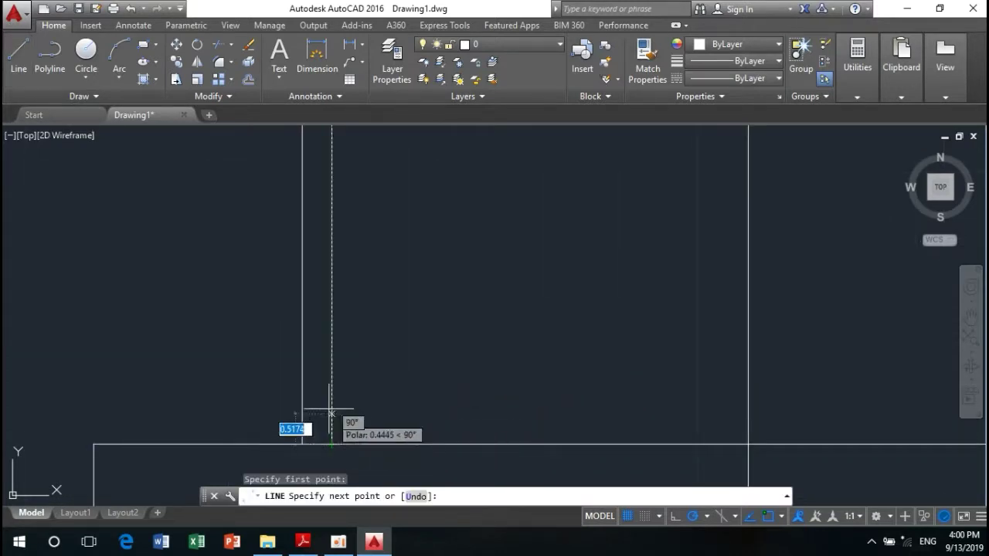
scroll(320, 363, "down", 3)
scroll(324, 369, "down", 2)
scroll(359, 400, "down", 2)
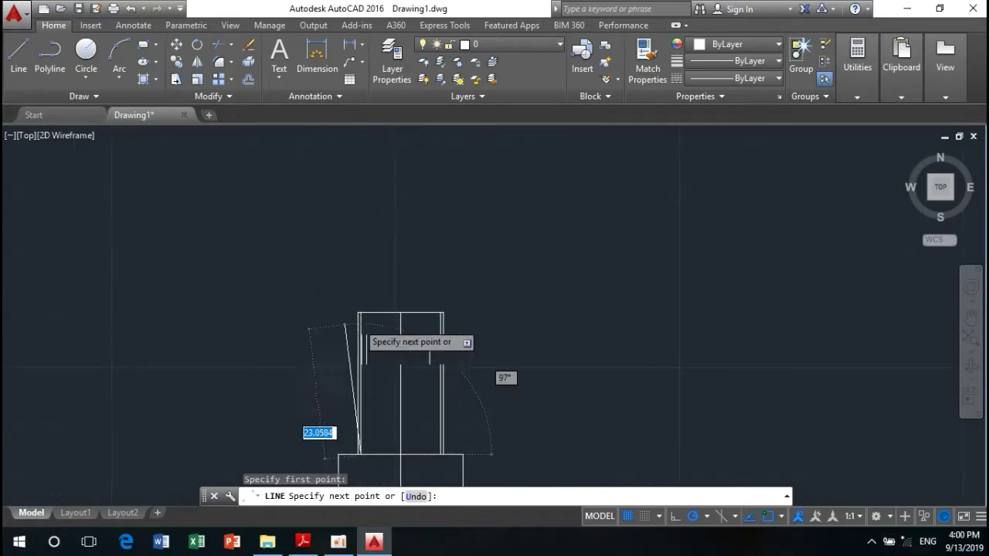
scroll(351, 313, "up", 3)
scroll(340, 297, "up", 3)
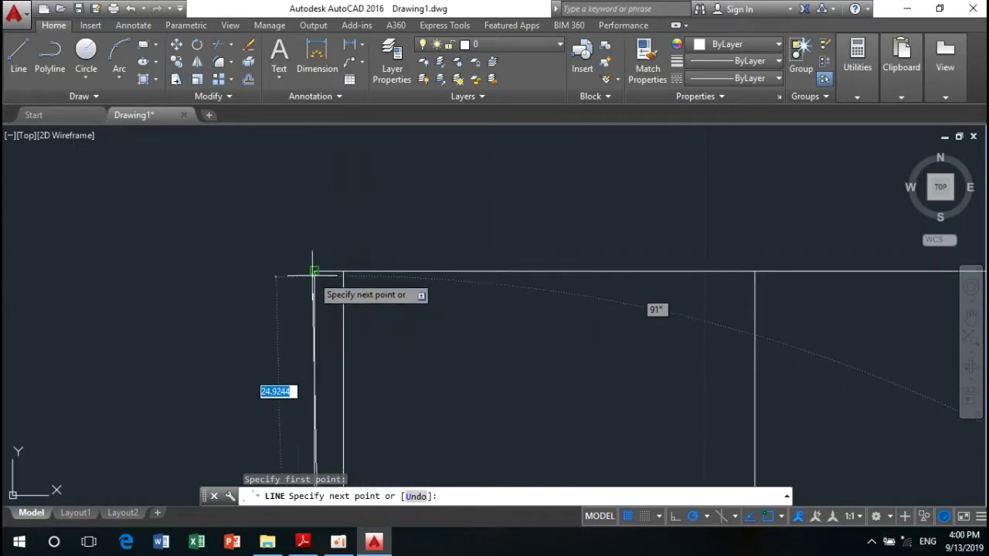
left_click(316, 271)
scroll(390, 354, "down", 2)
scroll(394, 354, "down", 2)
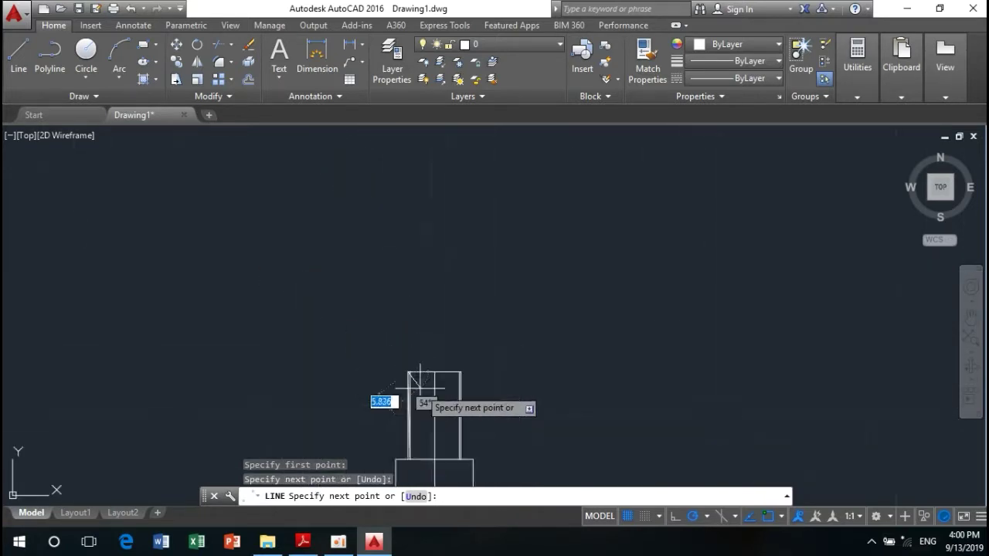
scroll(409, 387, "down", 1)
right_click(461, 299)
left_click(495, 308)
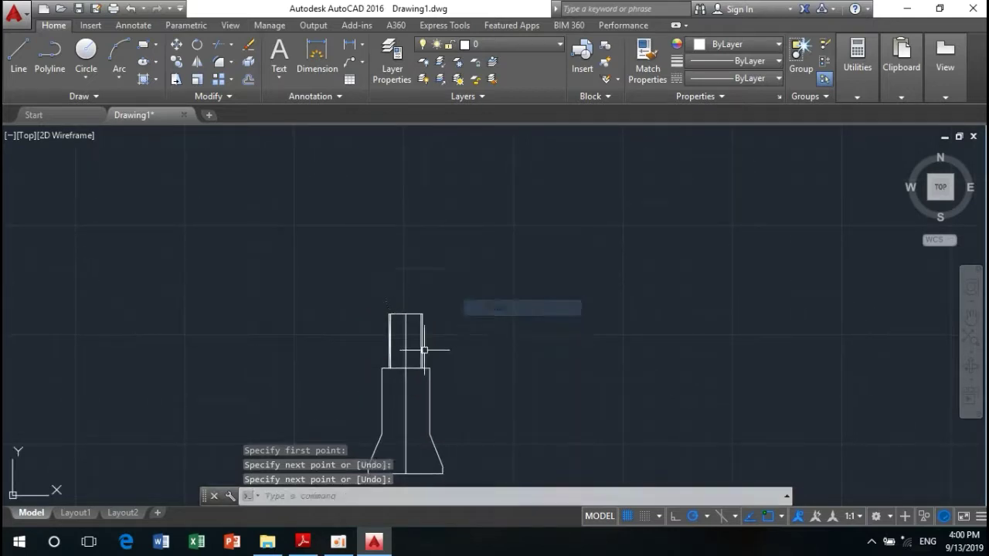
scroll(421, 352, "up", 4)
Draw a second tapered line from the body's top edge up to the other top corner.
right_click(544, 281)
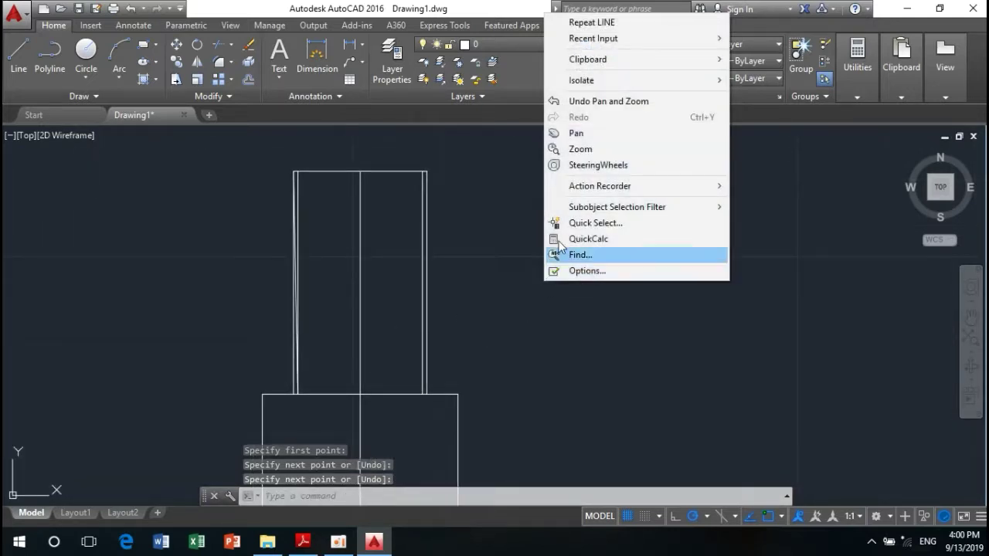
left_click(579, 22)
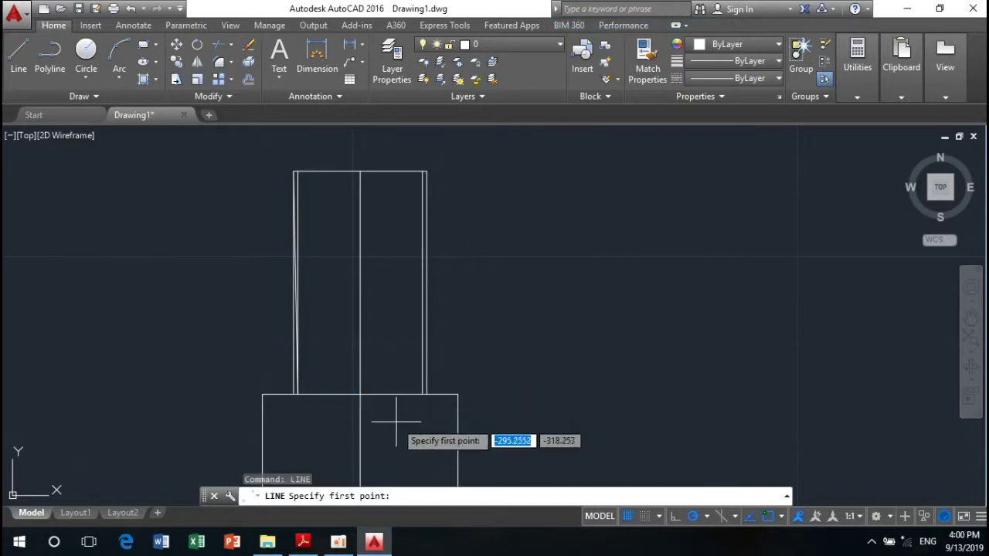
scroll(425, 390, "up", 4)
left_click(417, 403)
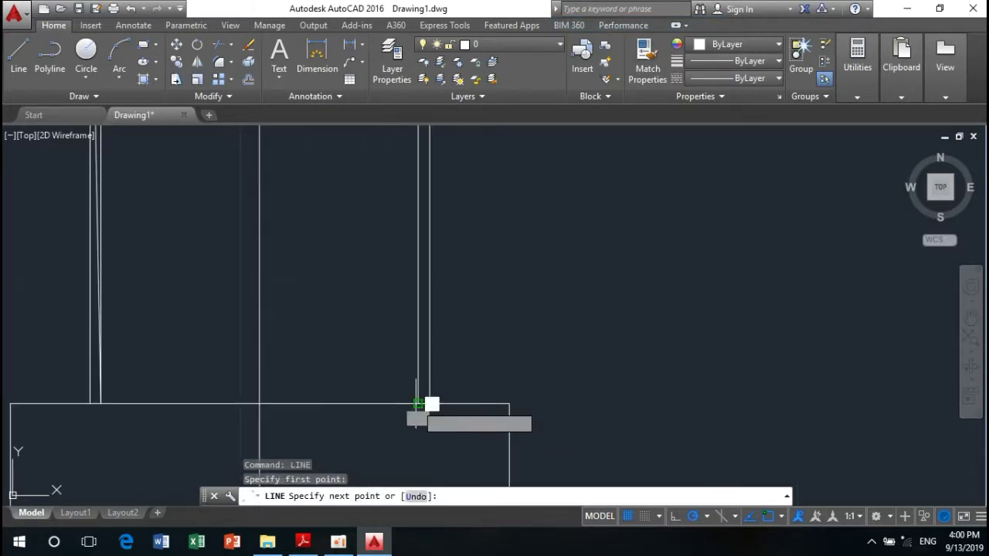
scroll(404, 302, "down", 2)
scroll(397, 326, "down", 1)
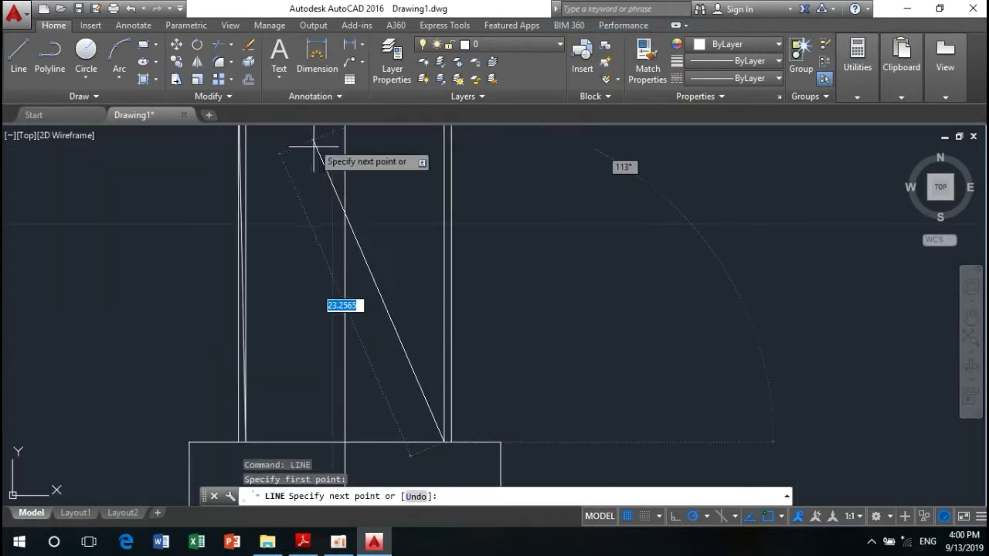
scroll(433, 193, "up", 4)
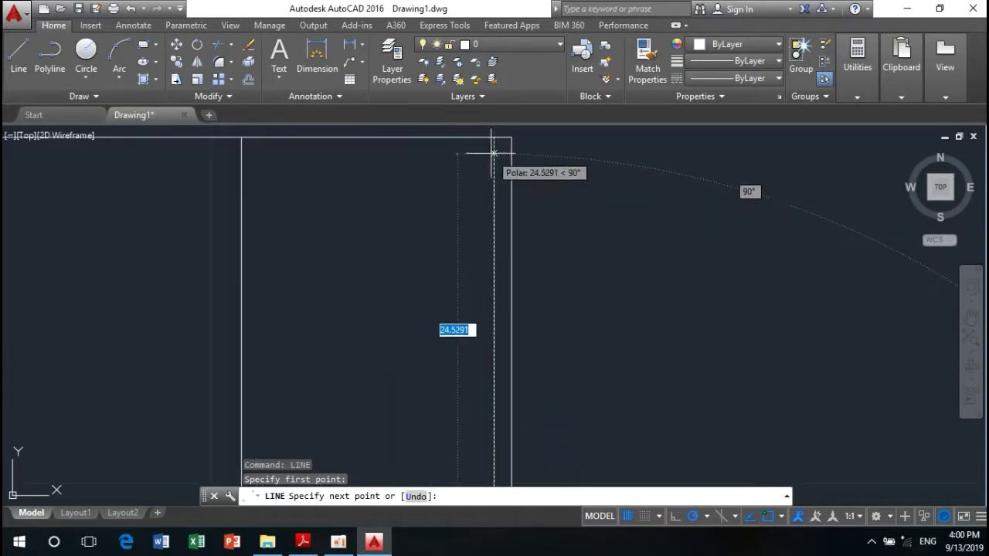
left_click(511, 137)
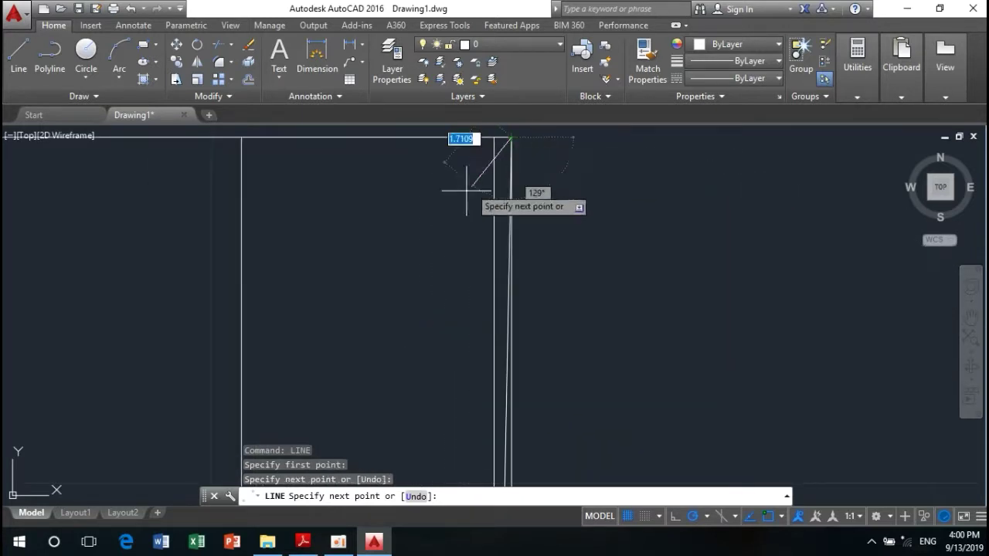
scroll(457, 177, "down", 2)
middle_click_drag(386, 250, 394, 216)
right_click(570, 276)
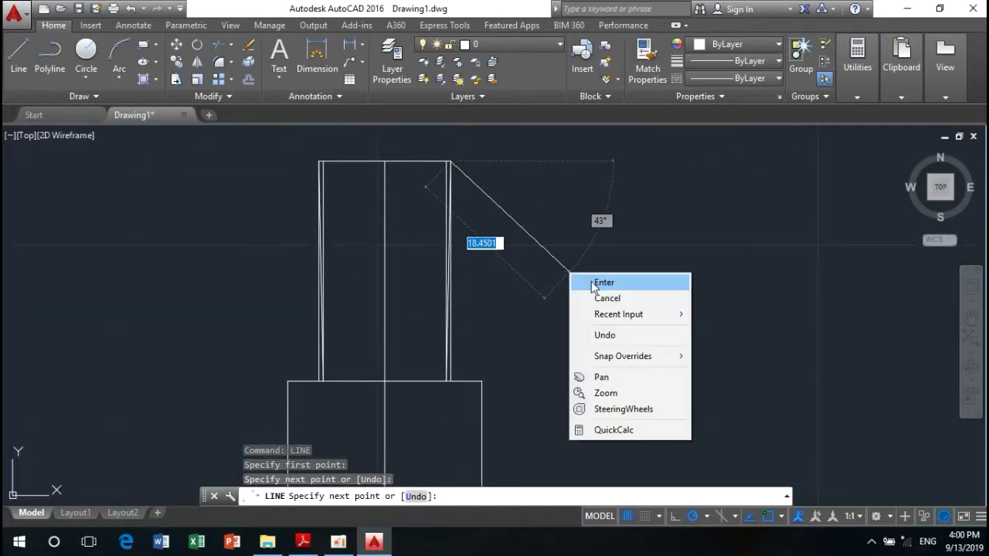
left_click(596, 281)
Select one of the column's vertical side lines.
middle_click_drag(358, 347, 429, 328)
scroll(381, 271, "up", 4)
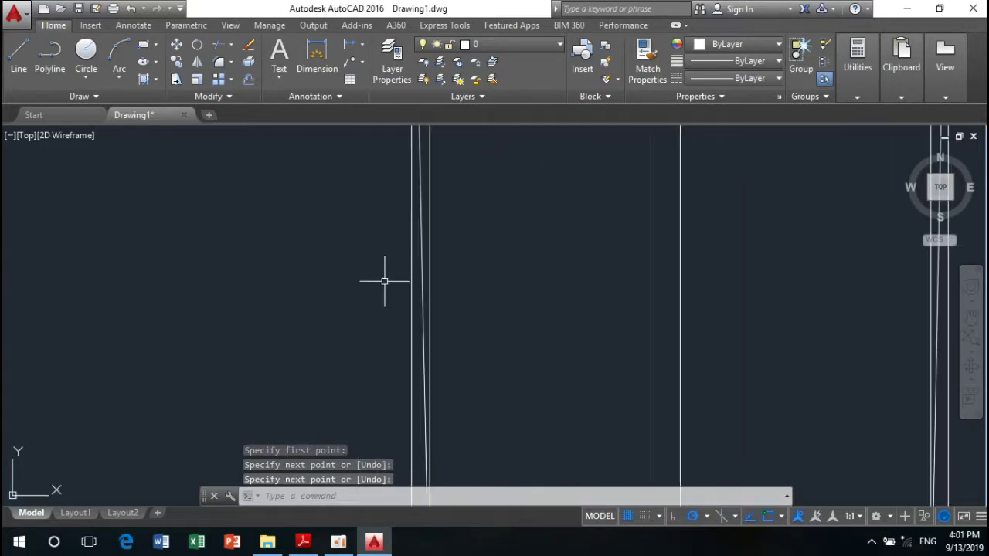
left_click(409, 337)
Erase the two 0.5-offset helper lines inside the stem.
scroll(582, 332, "down", 3)
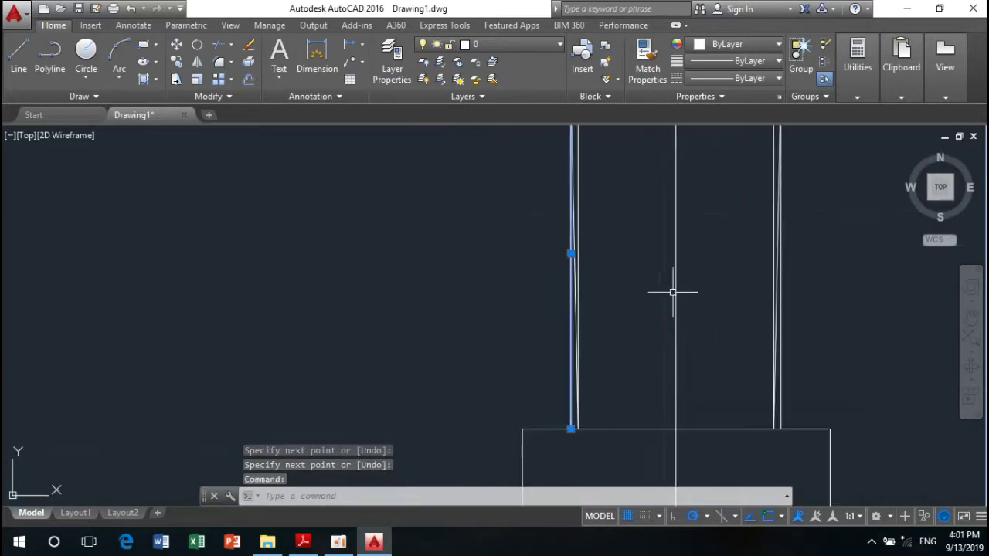
middle_click_drag(671, 289, 548, 270)
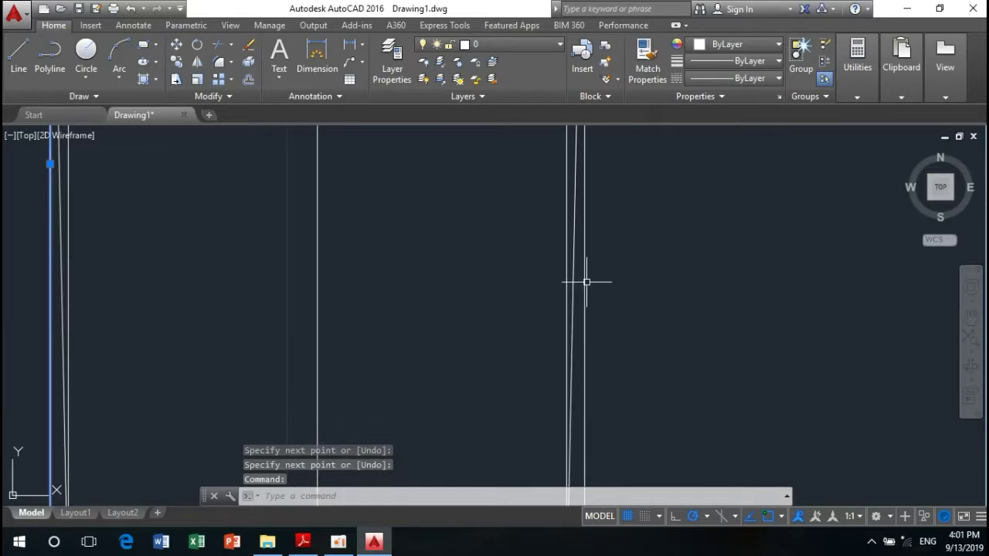
left_click(585, 282)
right_click(669, 196)
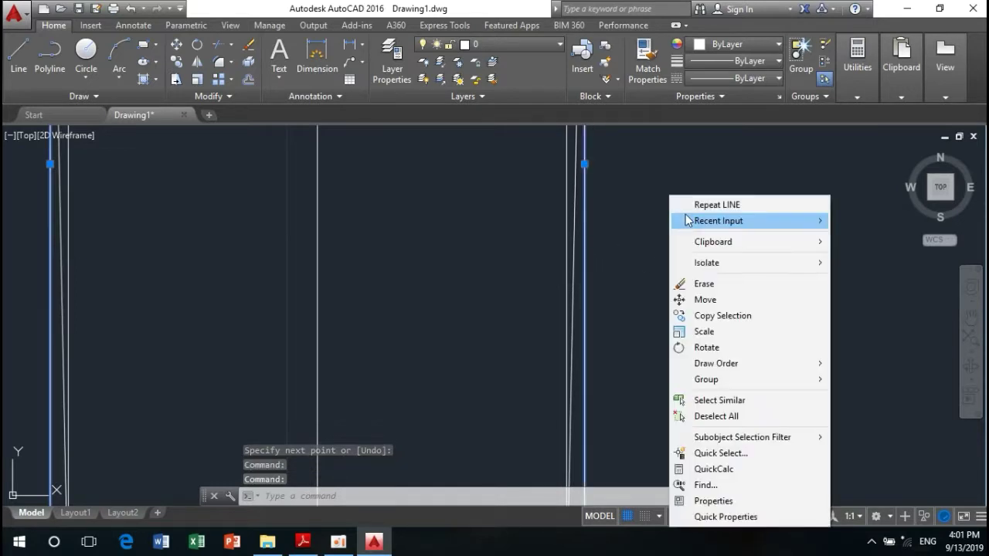
left_click(714, 288)
Erase the column's two original vertical side lines.
scroll(523, 273, "down", 2)
scroll(523, 273, "down", 6)
scroll(487, 232, "up", 4)
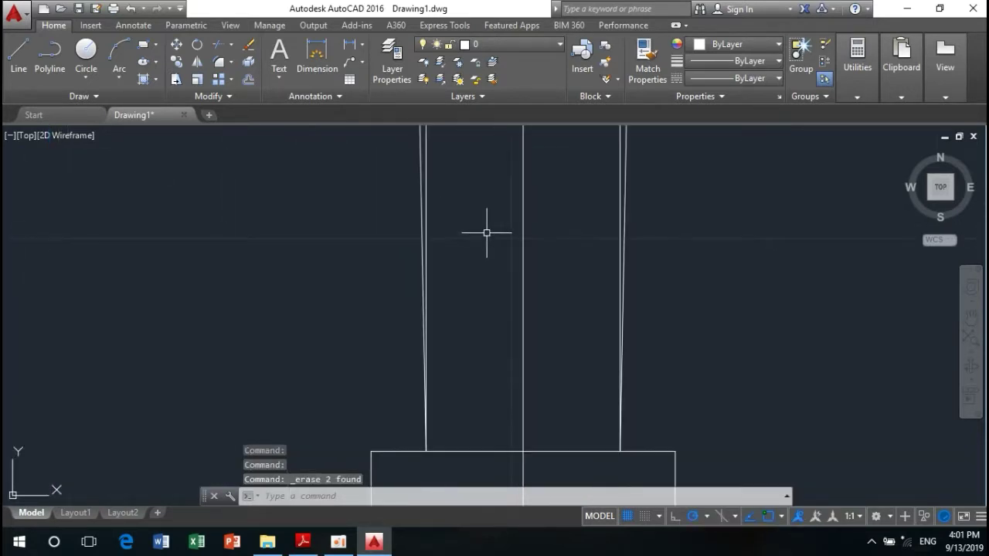
middle_click_drag(434, 188, 441, 225)
scroll(440, 203, "up", 2)
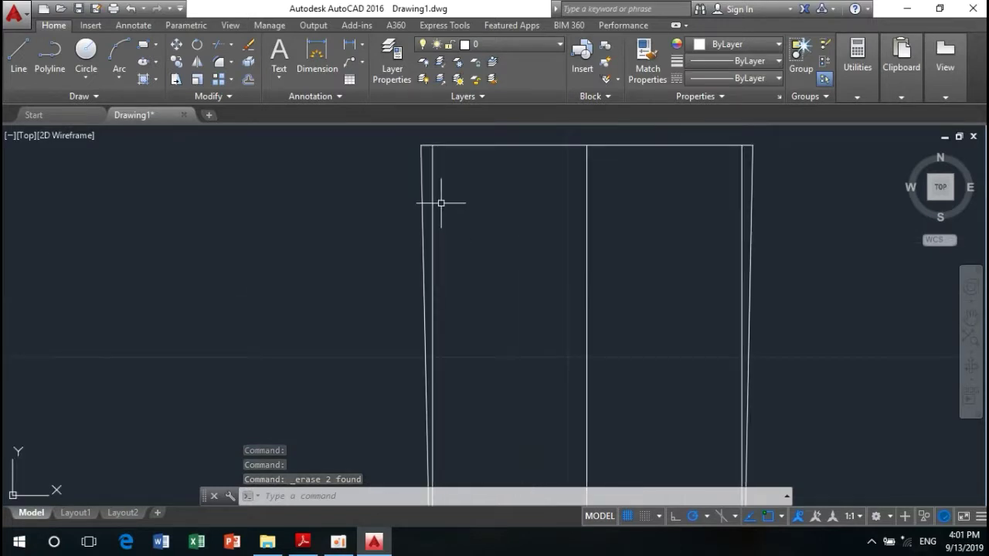
scroll(437, 182, "down", 4)
scroll(463, 247, "down", 3)
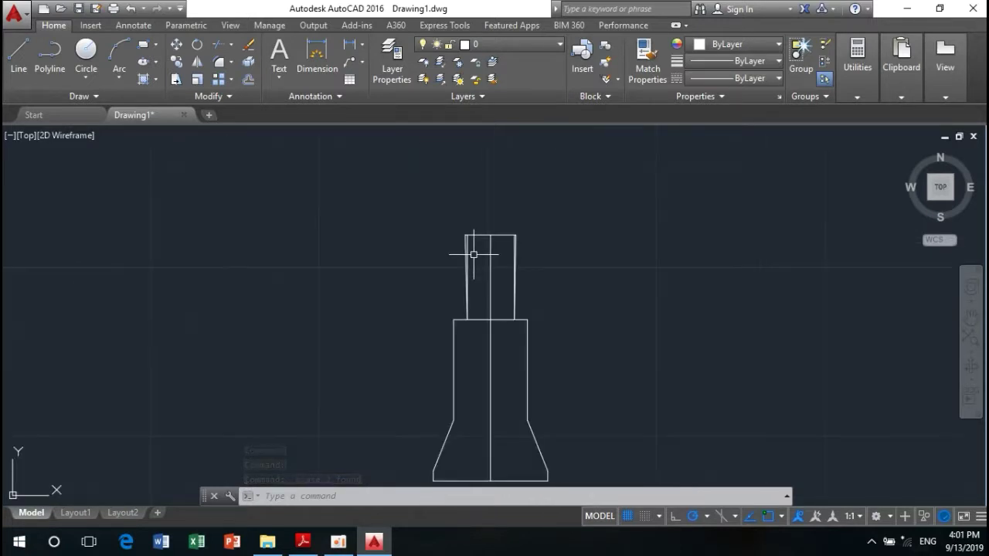
scroll(438, 231, "up", 5)
left_click(439, 227)
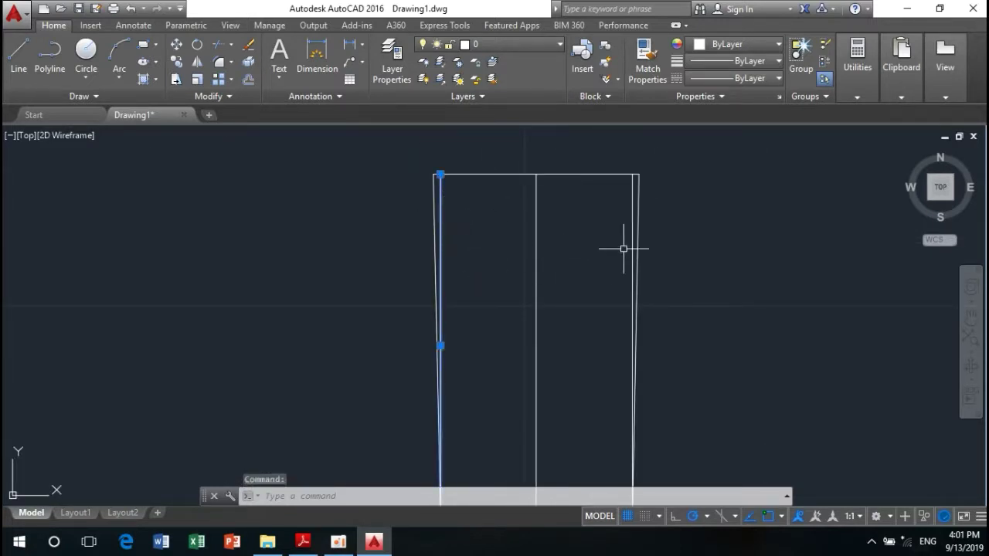
left_click(631, 195)
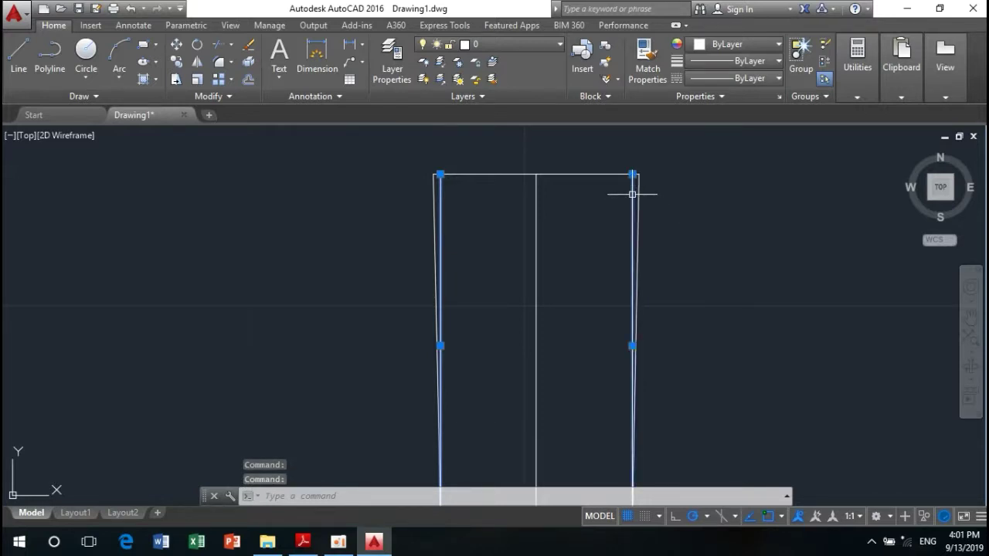
right_click(709, 196)
left_click(747, 288)
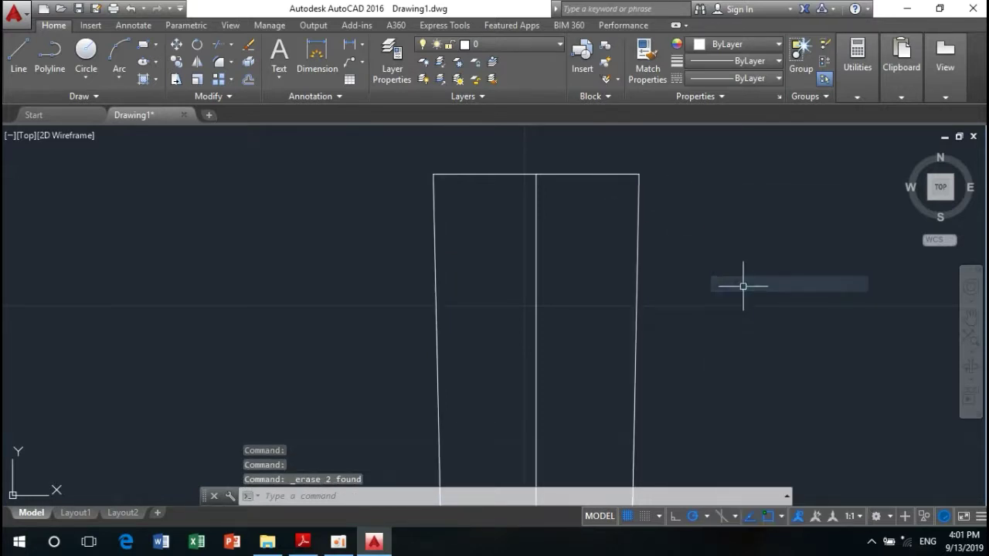
scroll(726, 293, "down", 4)
scroll(651, 264, "up", 2)
scroll(557, 364, "up", 4)
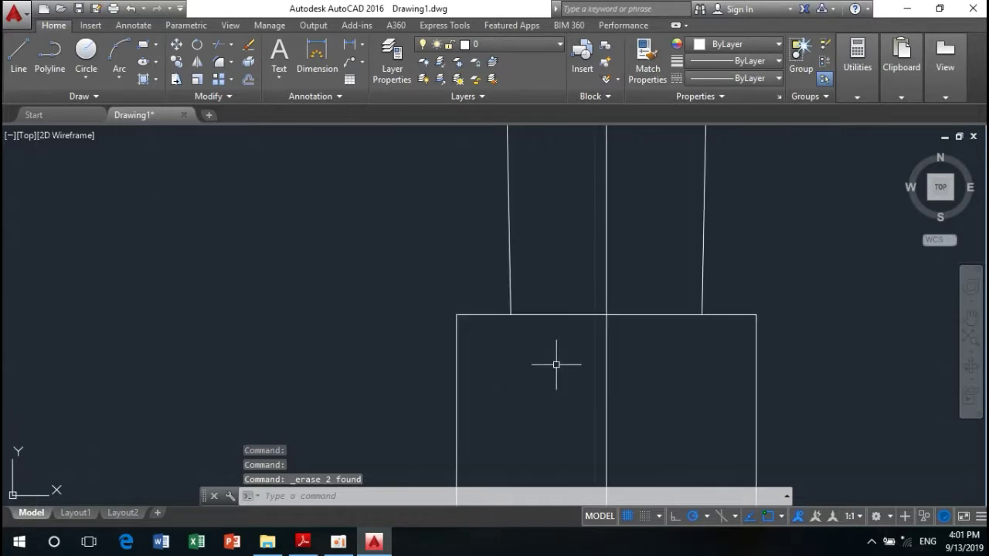
scroll(556, 365, "down", 2)
middle_click_drag(556, 367, 507, 380)
scroll(498, 324, "up", 2)
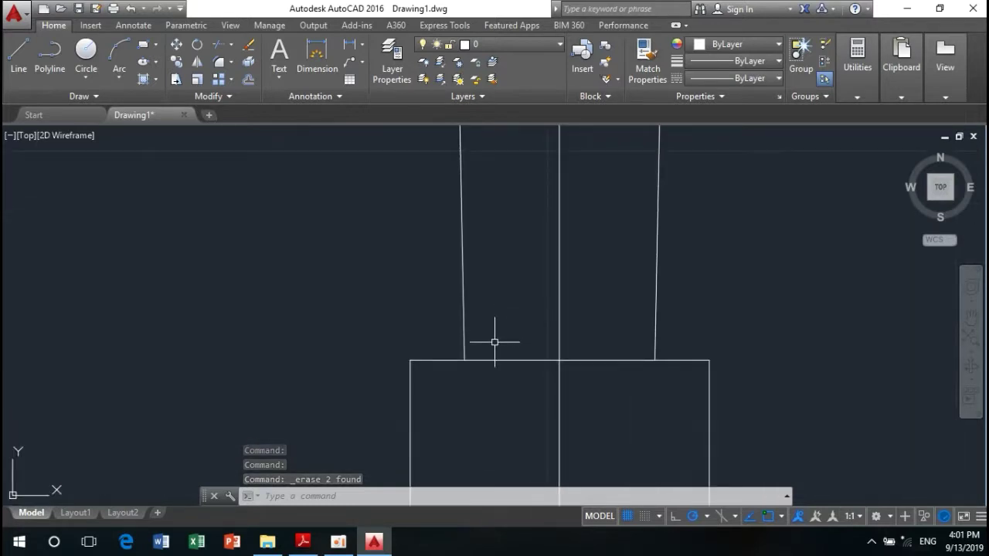
scroll(495, 325, "down", 4)
scroll(470, 291, "up", 1)
scroll(463, 295, "up", 2)
scroll(463, 292, "up", 1)
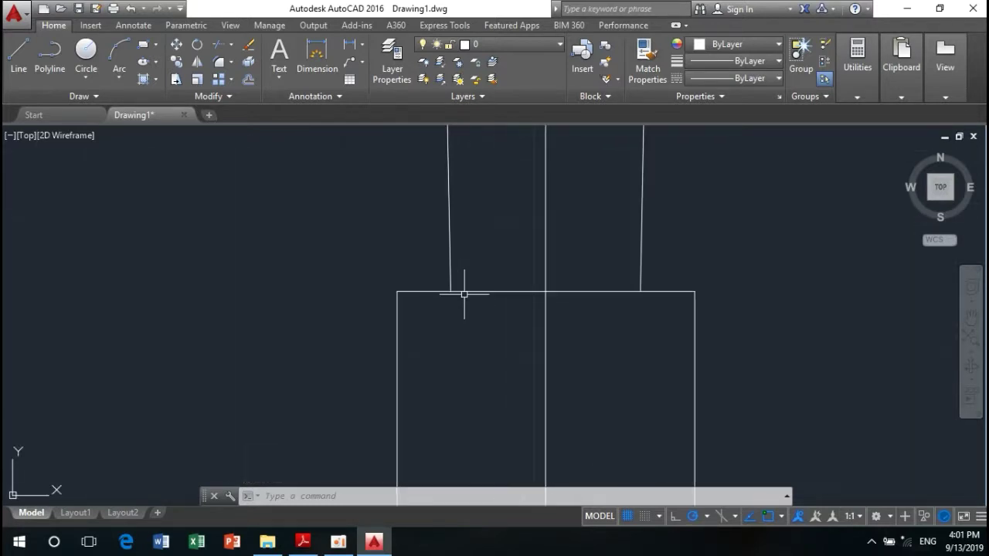
scroll(467, 309, "down", 1)
scroll(477, 344, "down", 1)
middle_click_drag(483, 360, 478, 345)
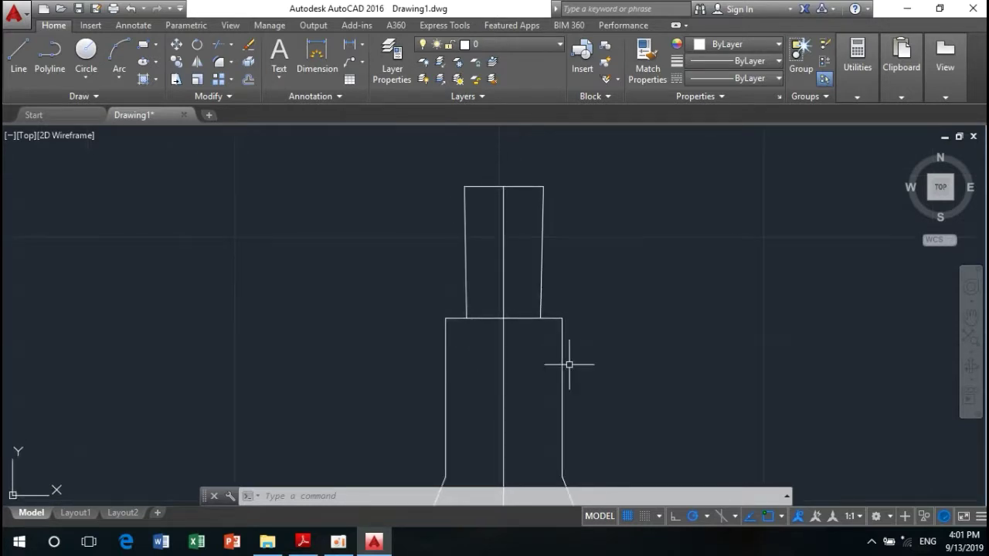
Trim both shoulder-line pieces lying between the stem's tapered sides.
left_click(220, 45)
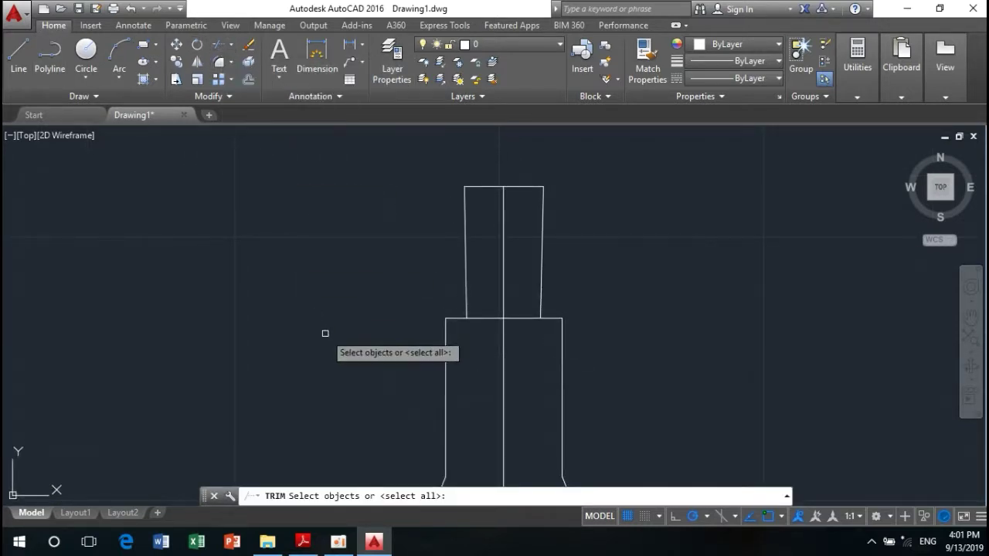
key("Return")
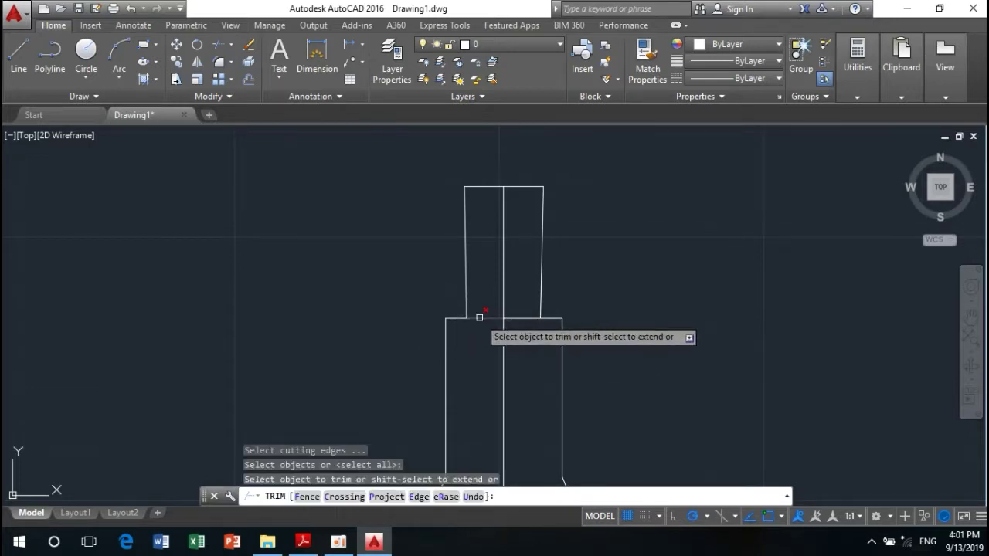
left_click(477, 317)
left_click(521, 317)
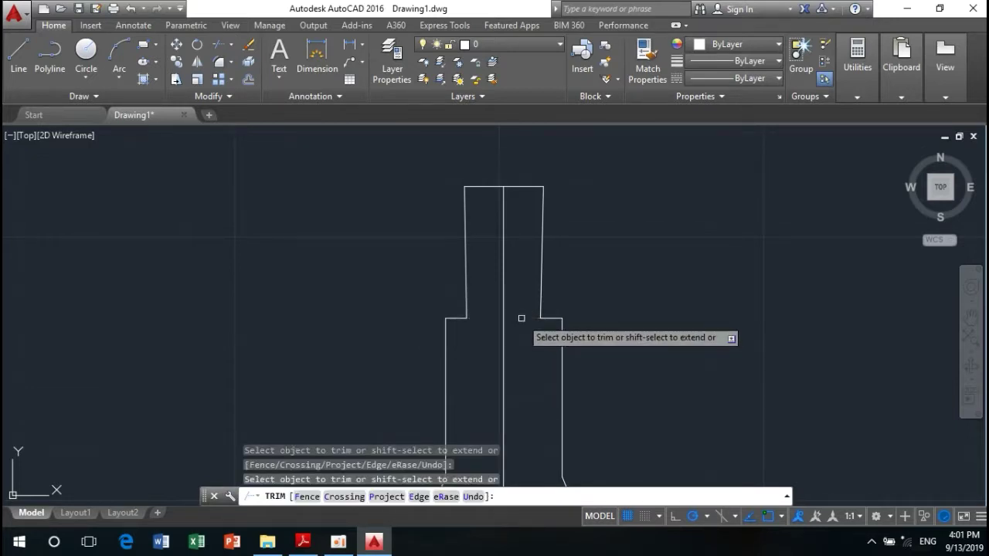
right_click(270, 239)
left_click(306, 248)
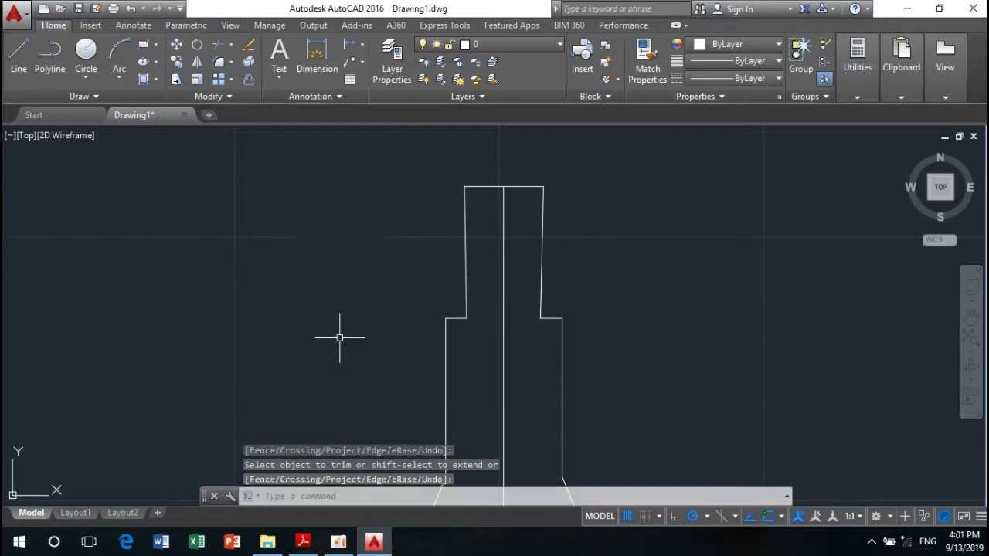
middle_click_drag(360, 347, 334, 306)
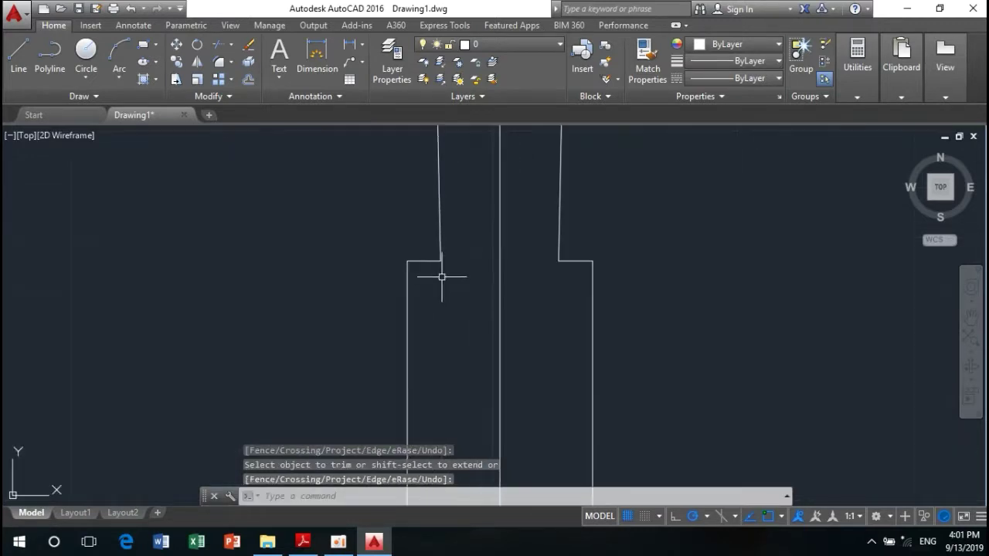
middle_click_drag(436, 283, 391, 250)
scroll(391, 250, "down", 2)
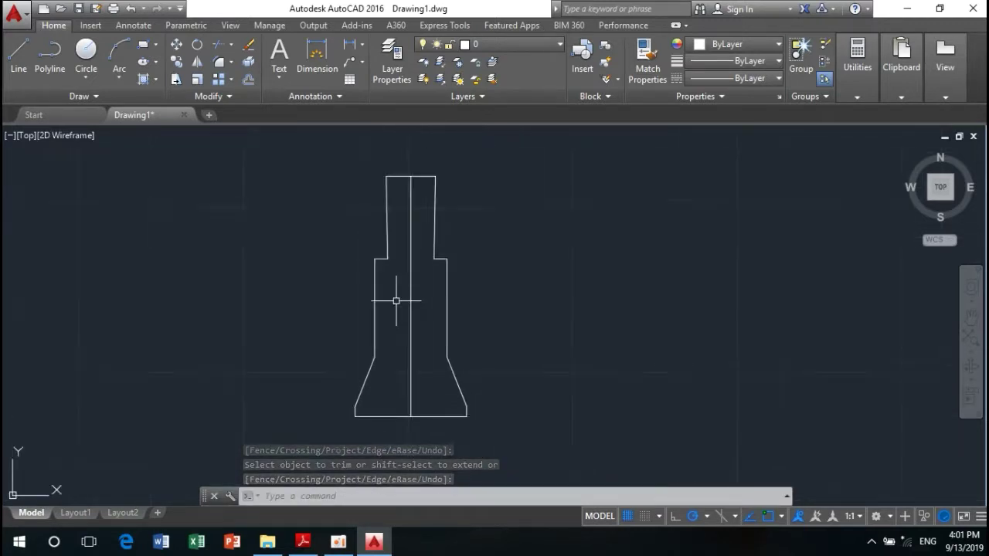
mouse_move(393, 298)
middle_mouse_down()
mouse_move(409, 247)
mouse_move(444, 370)
middle_mouse_up()
Offset the stem's top edge 3 units upward.
scroll(457, 243, "up", 1)
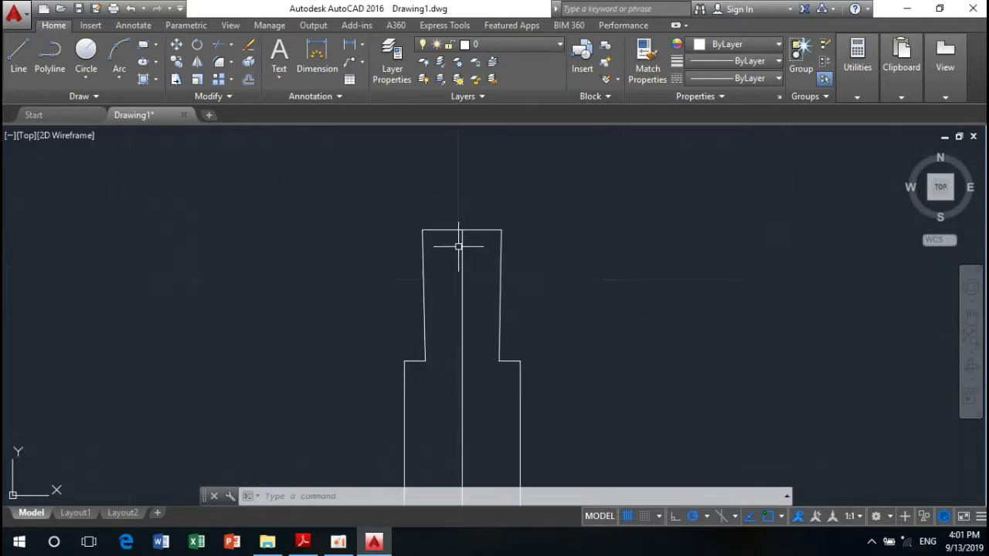
scroll(457, 242, "up", 2)
scroll(454, 255, "up", 2)
middle_click_drag(452, 261, 434, 354)
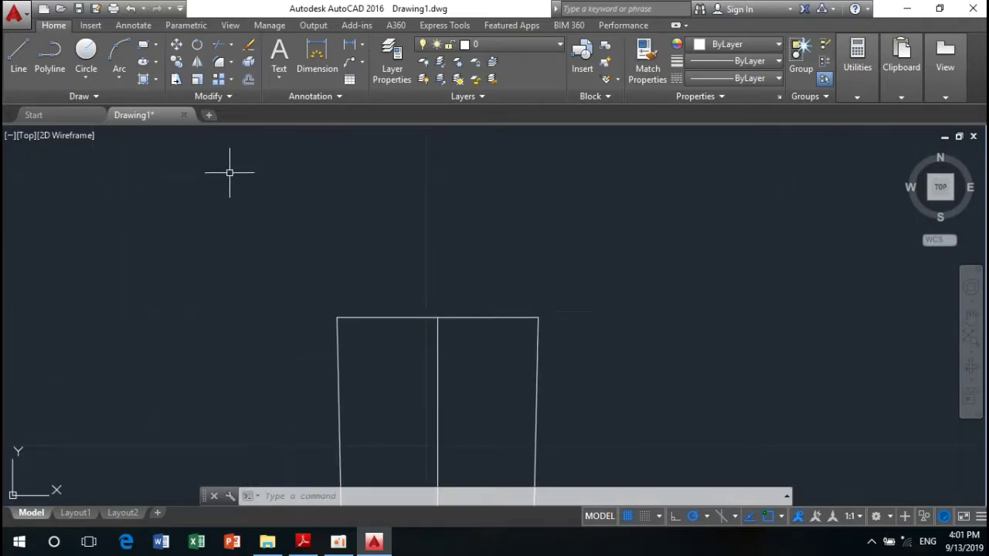
left_click(247, 80)
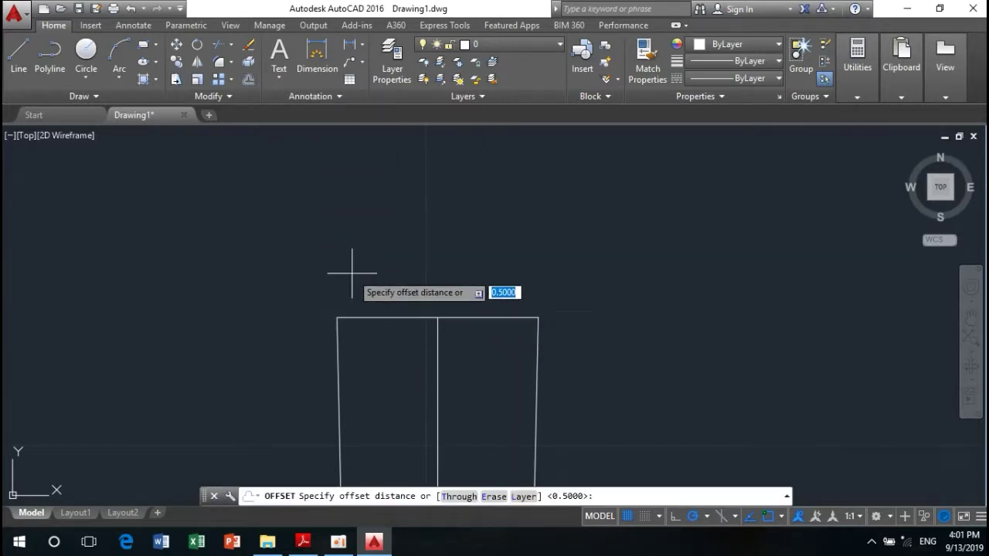
type("3")
key("Return")
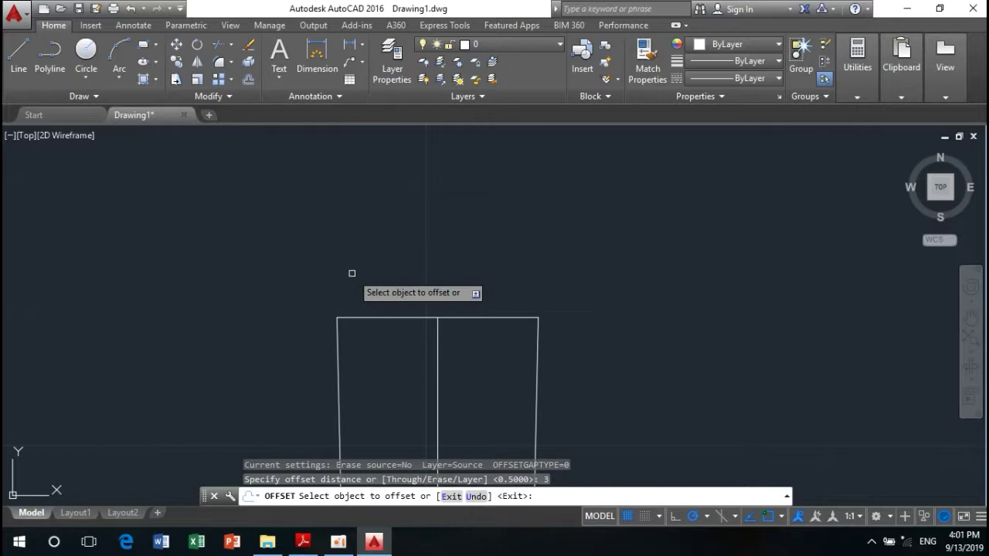
left_click(398, 319)
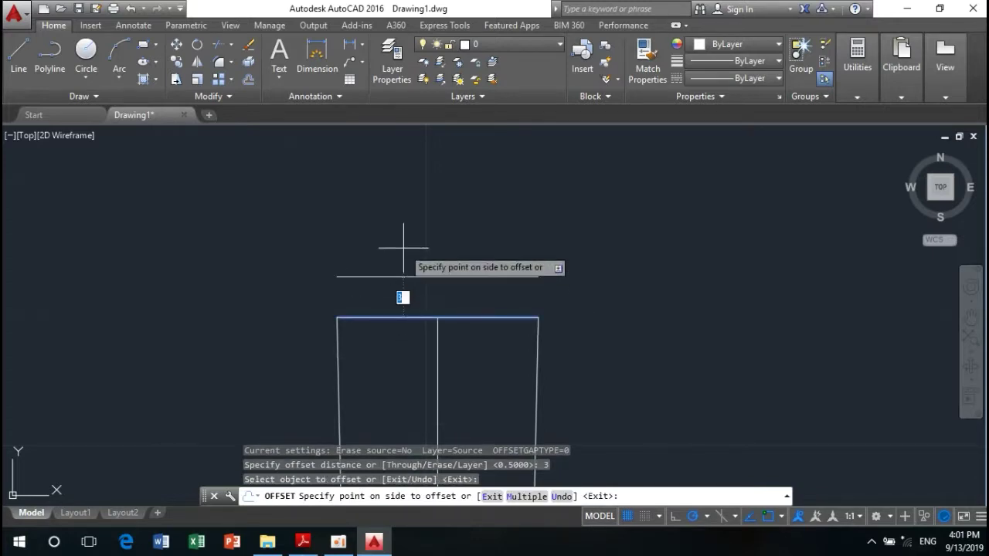
left_click(404, 234)
right_click(312, 254)
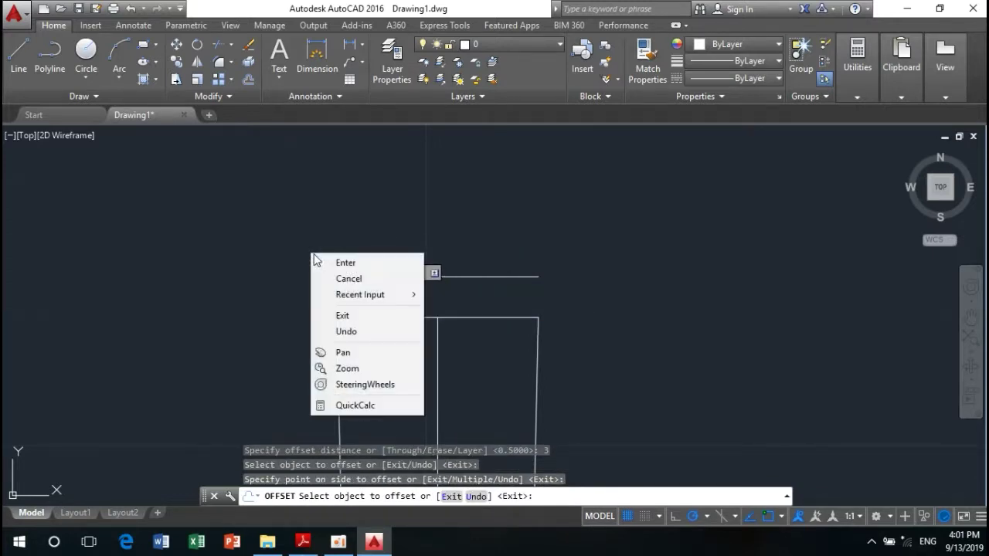
left_click(321, 263)
middle_click_drag(417, 383, 368, 298)
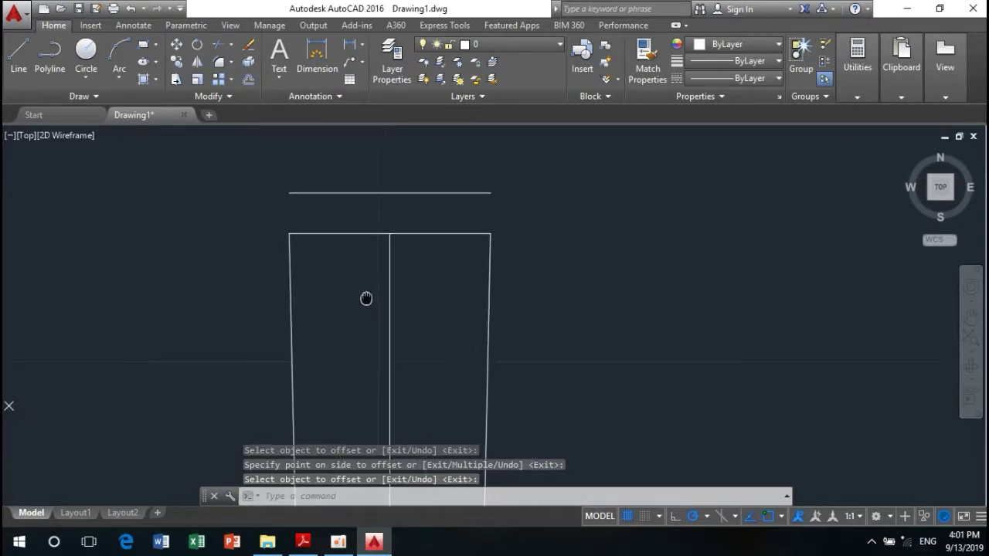
left_click(232, 48)
Extend the centre line up to the top horizontal line.
left_click(227, 97)
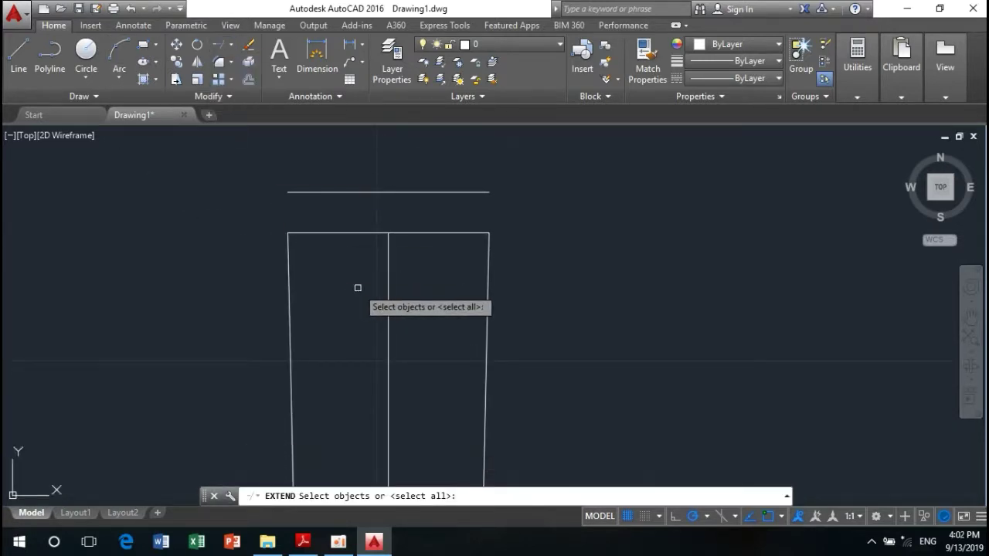
key("Return")
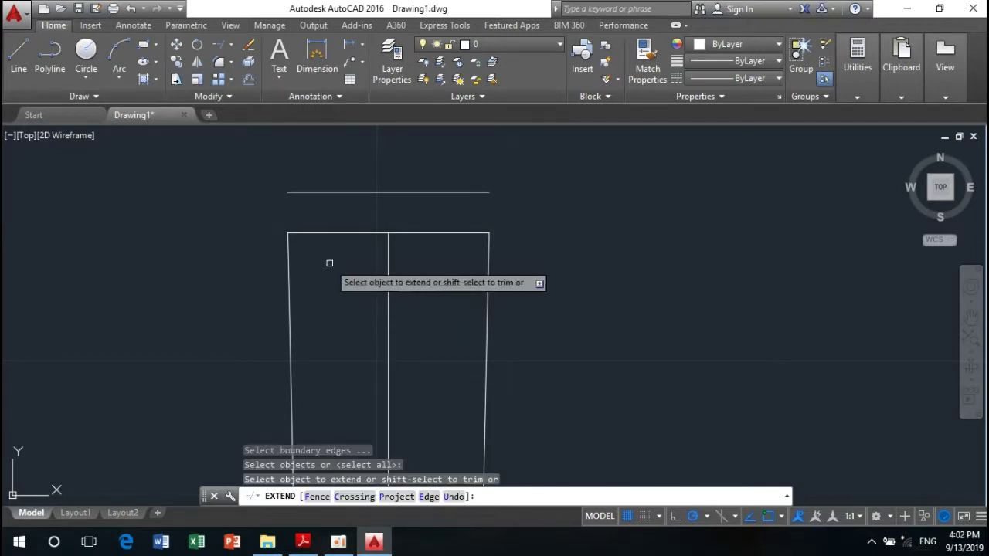
right_click(211, 205)
left_click(241, 216)
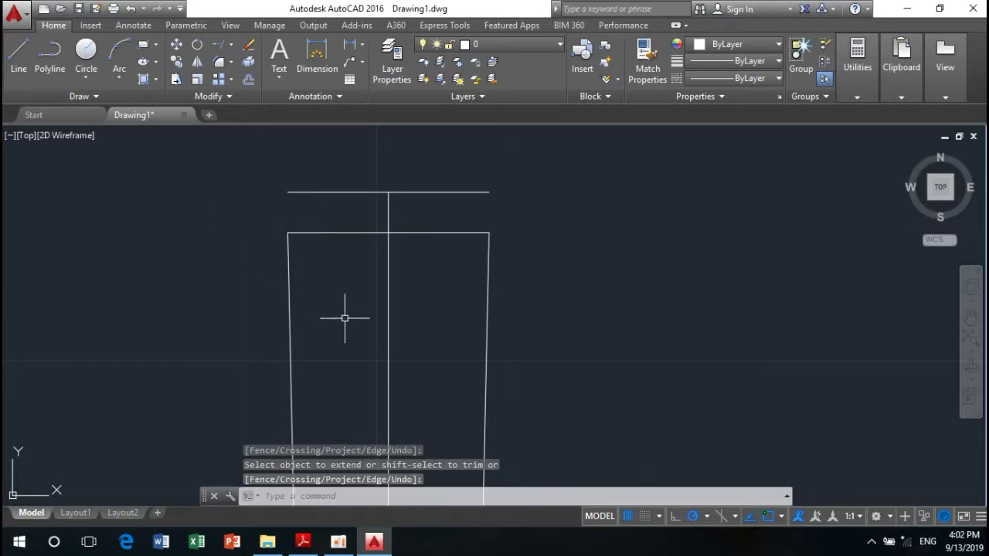
scroll(342, 318, "down", 2)
scroll(340, 289, "up", 2)
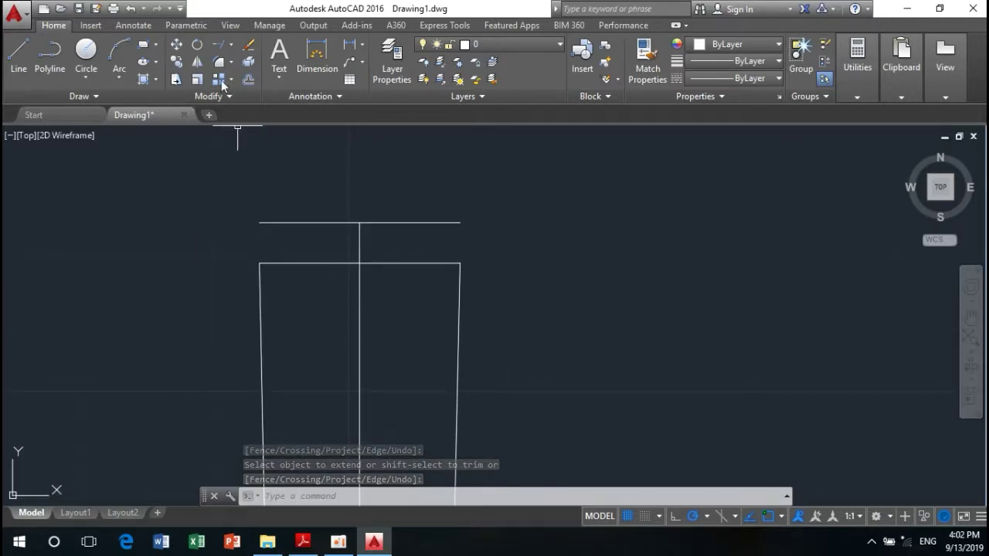
Offset the centre line 3 units to the right.
left_click(248, 79)
key("Return")
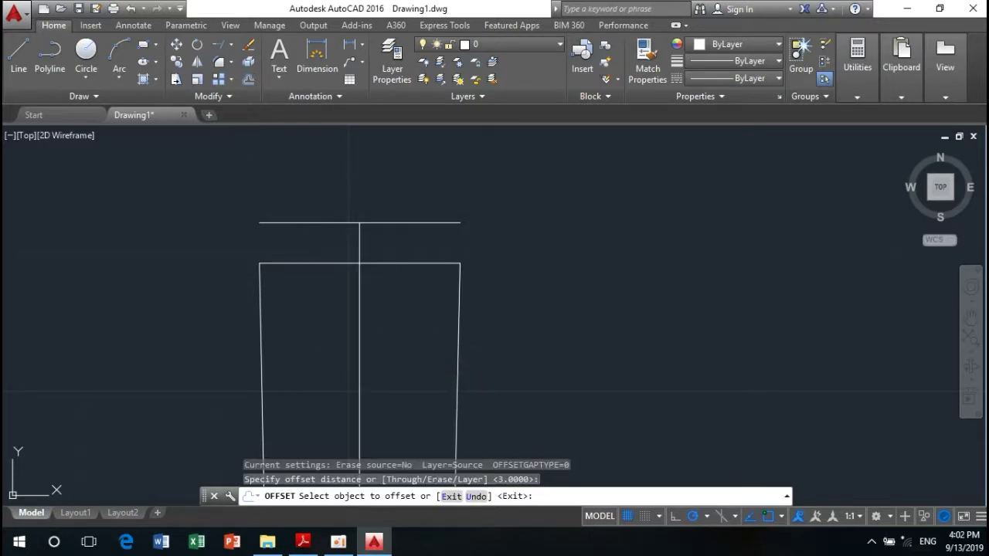
left_click(360, 324)
left_click(430, 317)
right_click(519, 210)
left_click(533, 215)
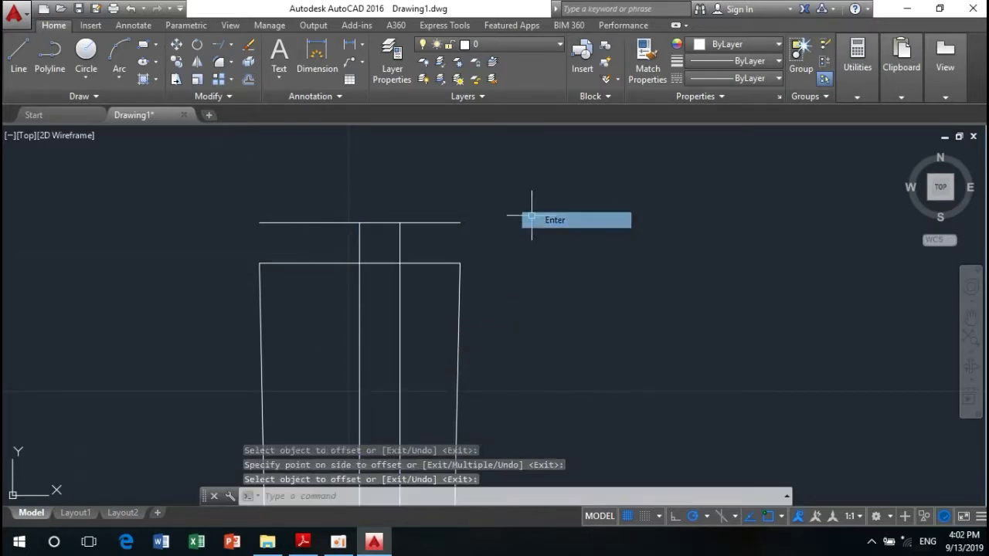
Draw a diagonal line from the centre line's top to the offset line.
left_click(19, 53)
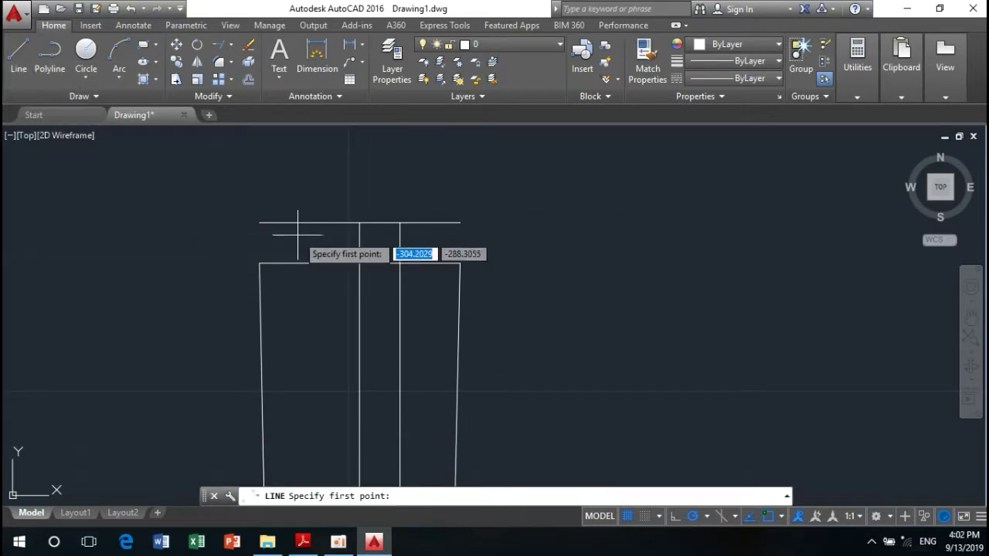
left_click(399, 263)
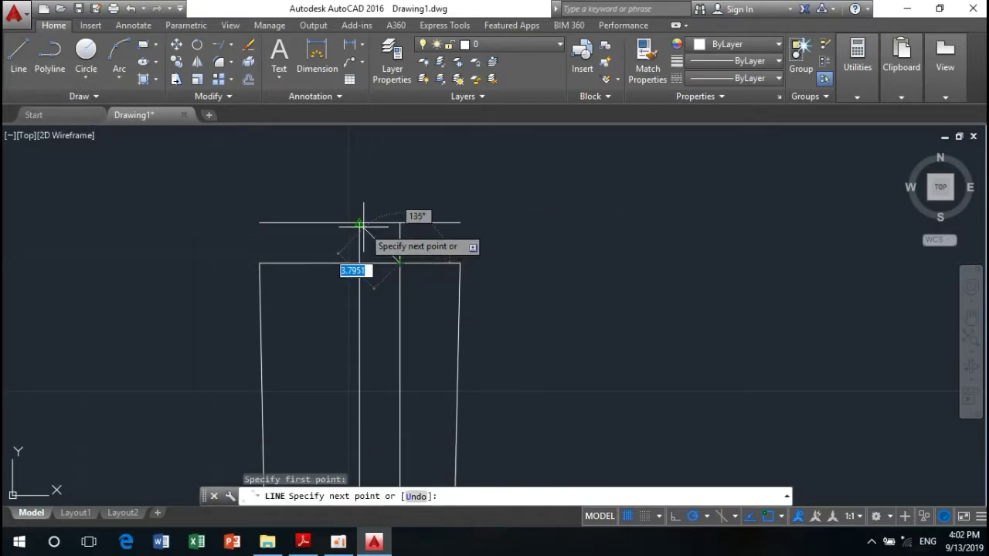
left_click(360, 223)
right_click(495, 200)
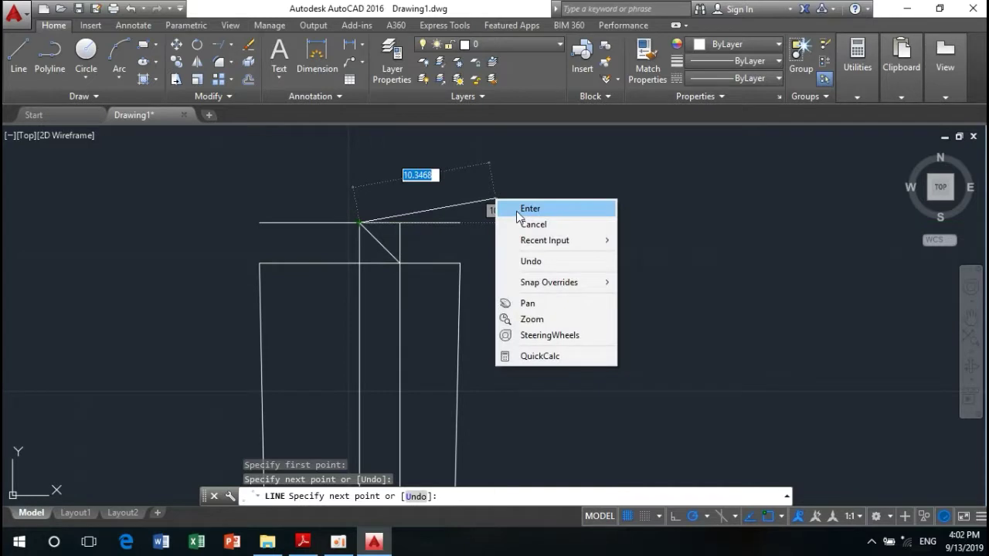
left_click(518, 211)
Erase the top horizontal line.
scroll(572, 375, "down", 2)
mouse_move(579, 387)
middle_mouse_down()
mouse_move(572, 240)
mouse_move(579, 335)
middle_mouse_up()
scroll(594, 326, "down", 2)
scroll(561, 264, "up", 2)
scroll(543, 262, "up", 2)
left_click(510, 228)
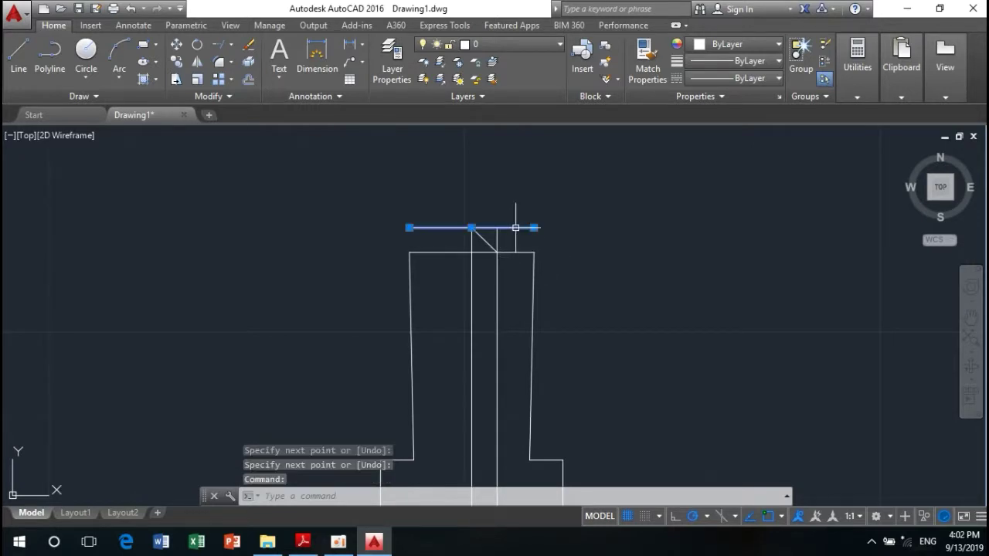
right_click(563, 174)
left_click(616, 264)
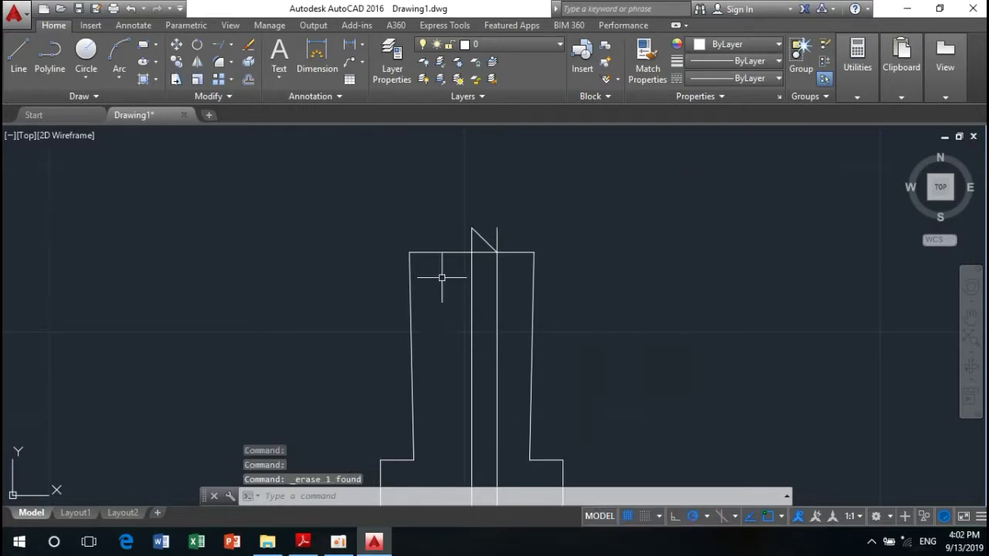
Trim away the stray line piece near the pointed tip.
left_click(222, 44)
key("Return")
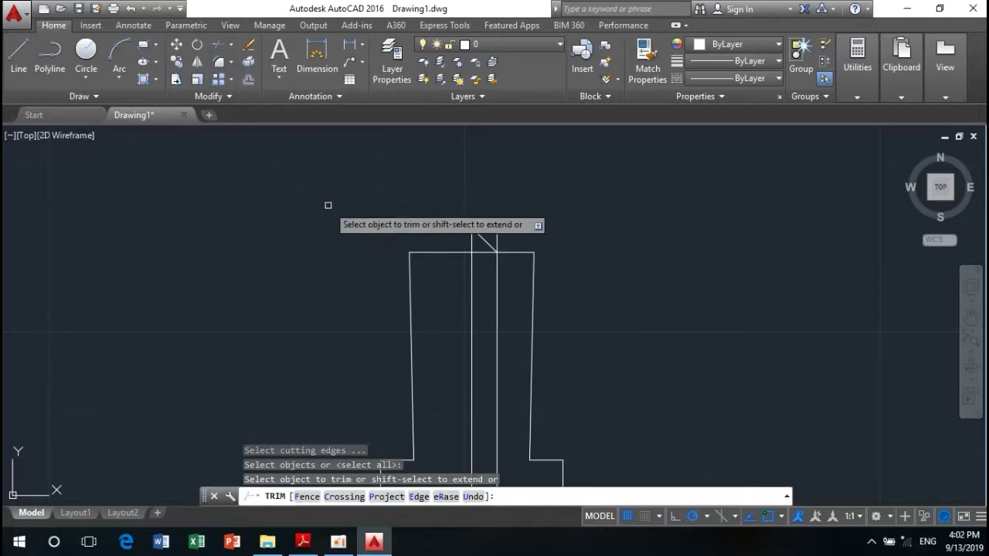
left_click(499, 233)
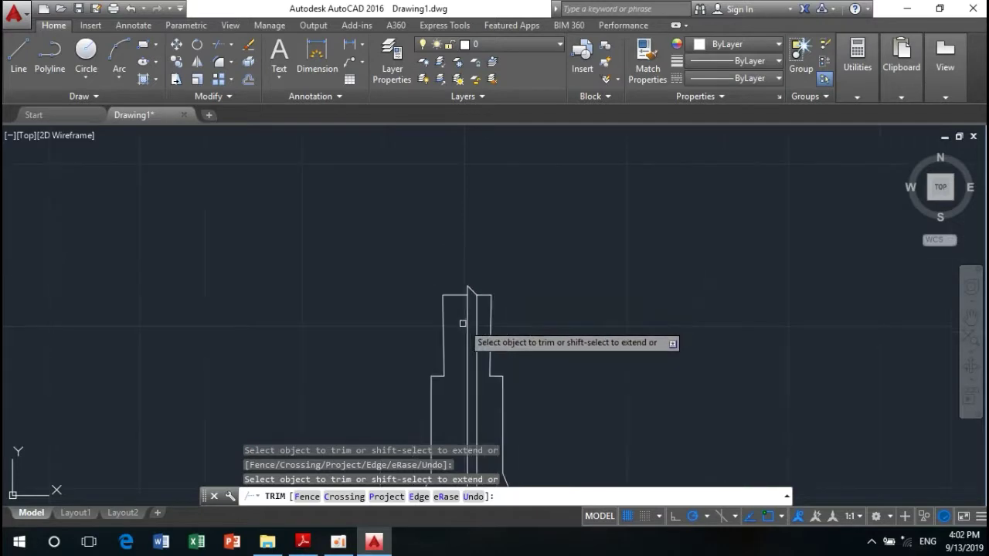
scroll(463, 309, "down", 4)
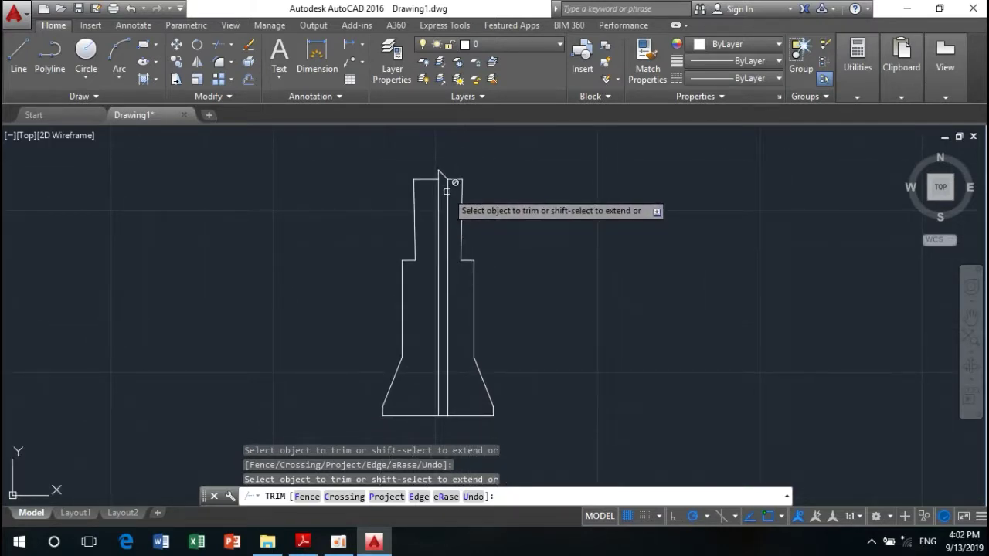
right_click(571, 203)
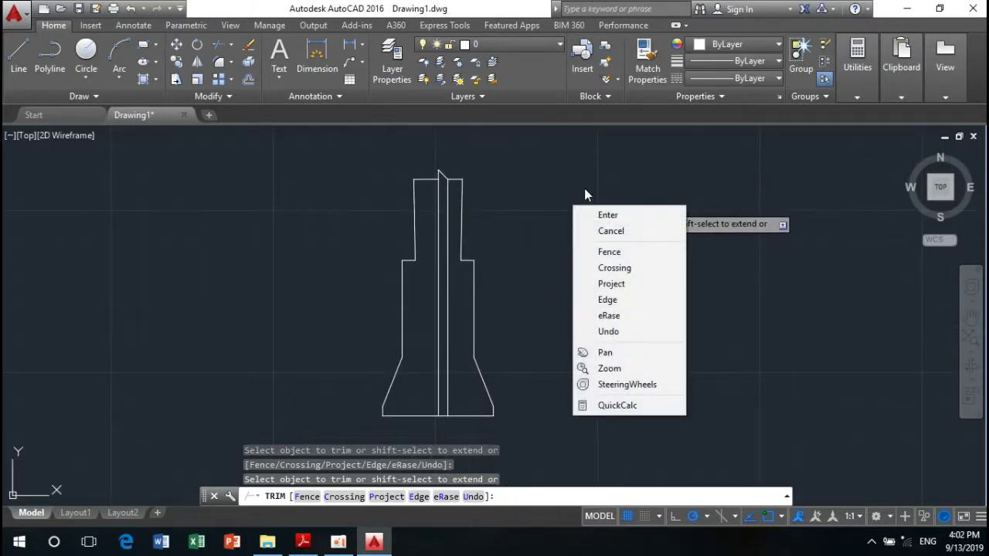
left_click(605, 224)
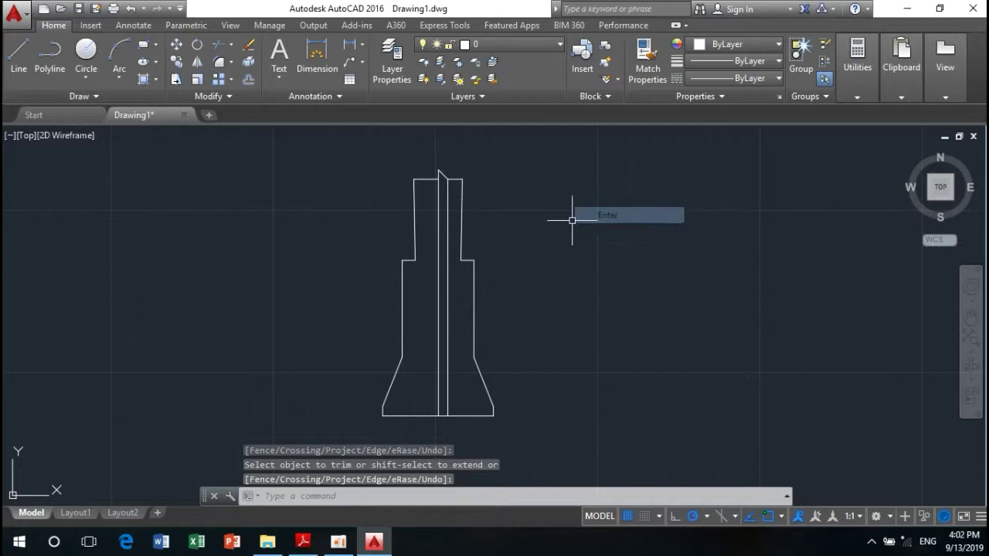
Erase the duplicate 3-unit offset vertical line.
left_click(447, 230)
right_click(533, 202)
left_click(575, 261)
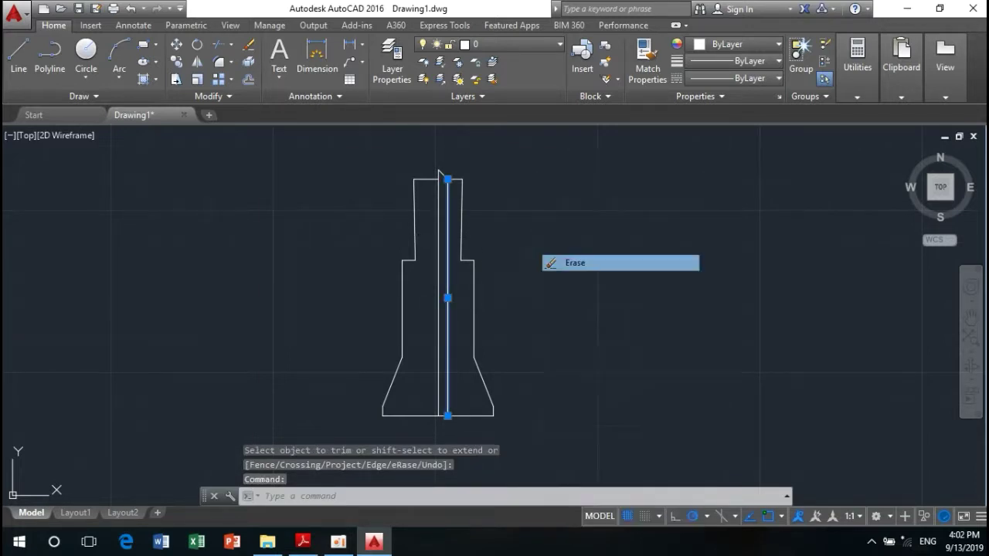
mouse_move(435, 317)
middle_mouse_down()
mouse_move(462, 316)
mouse_move(459, 340)
middle_mouse_up()
scroll(394, 290, "up", 2)
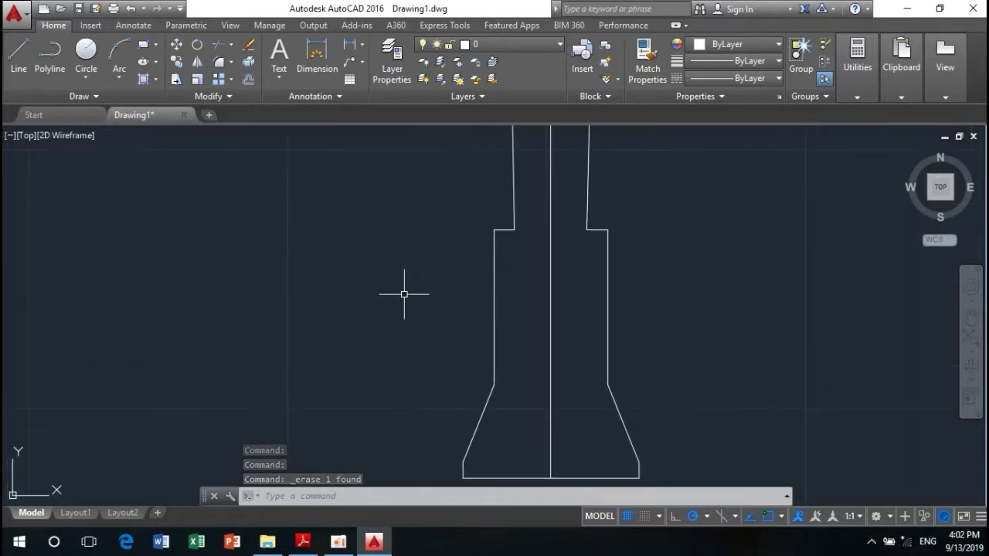
scroll(404, 292, "down", 2)
middle_click_drag(406, 294, 403, 279)
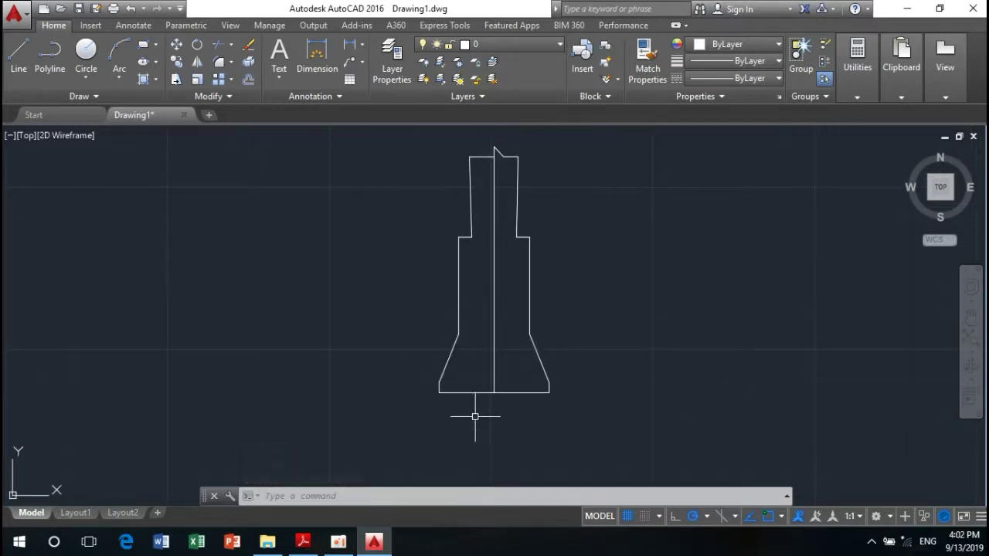
Trim the bottom edge left of the centre line.
left_click(220, 45)
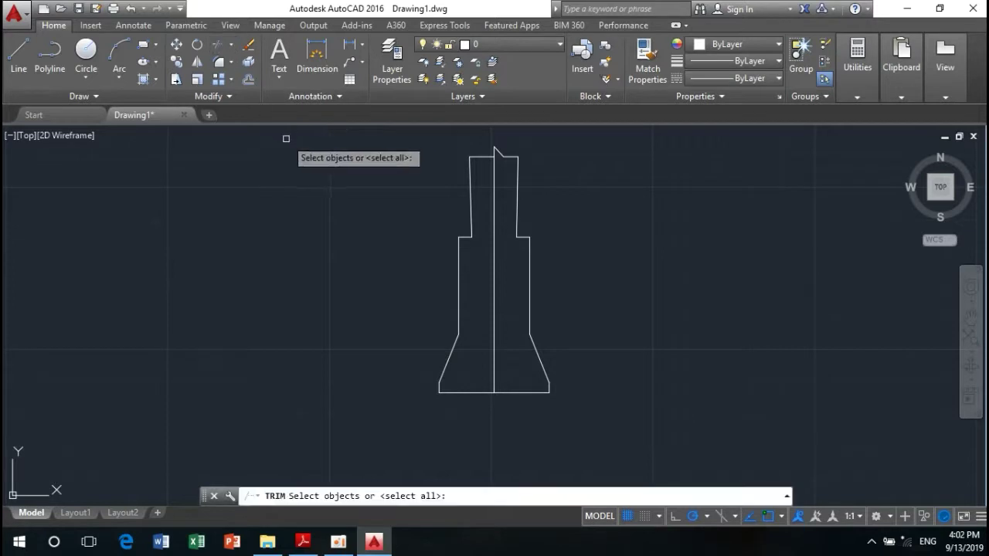
key("Return")
left_click(467, 395)
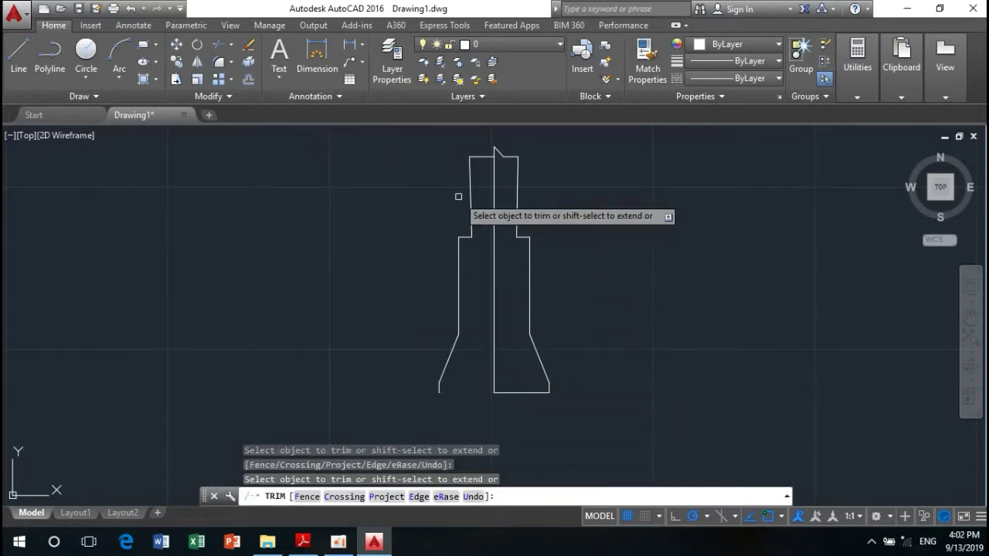
right_click(350, 209)
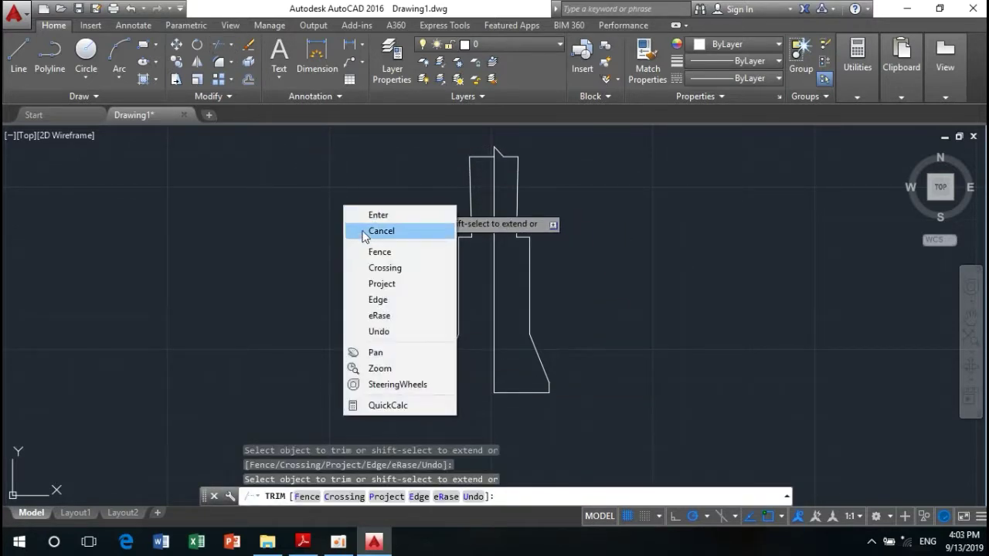
left_click(378, 215)
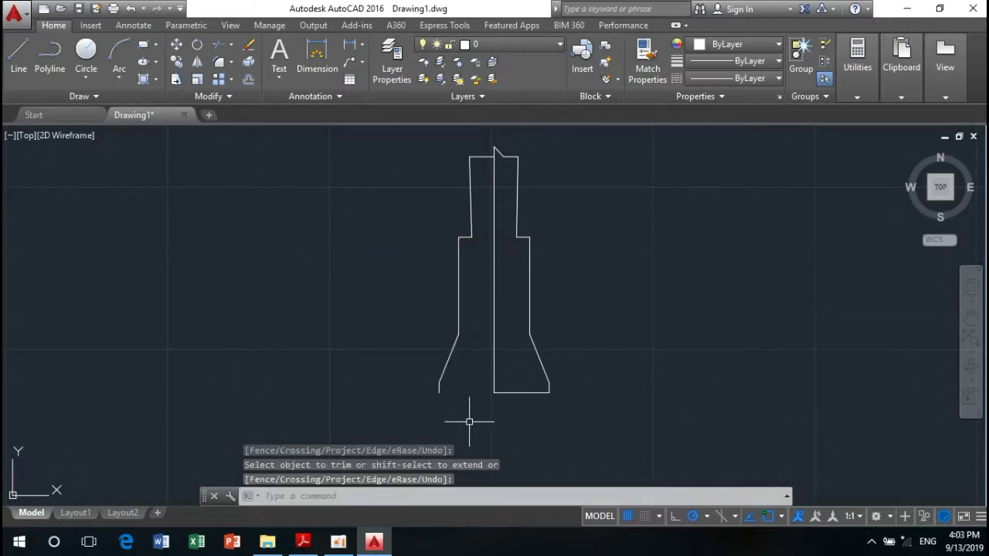
Erase the left half of the outline with a selection box.
left_click(480, 404)
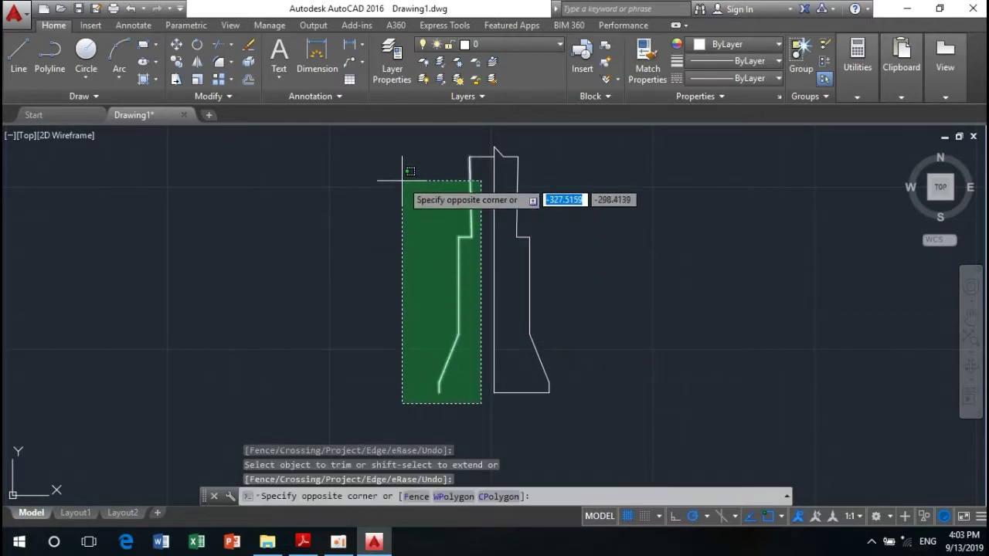
left_click(385, 146)
right_click(374, 167)
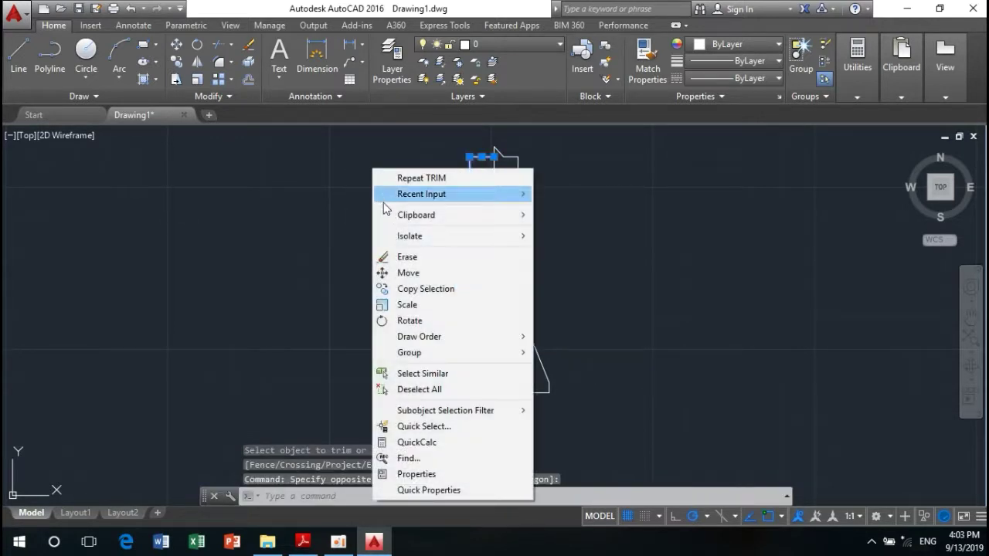
left_click(408, 257)
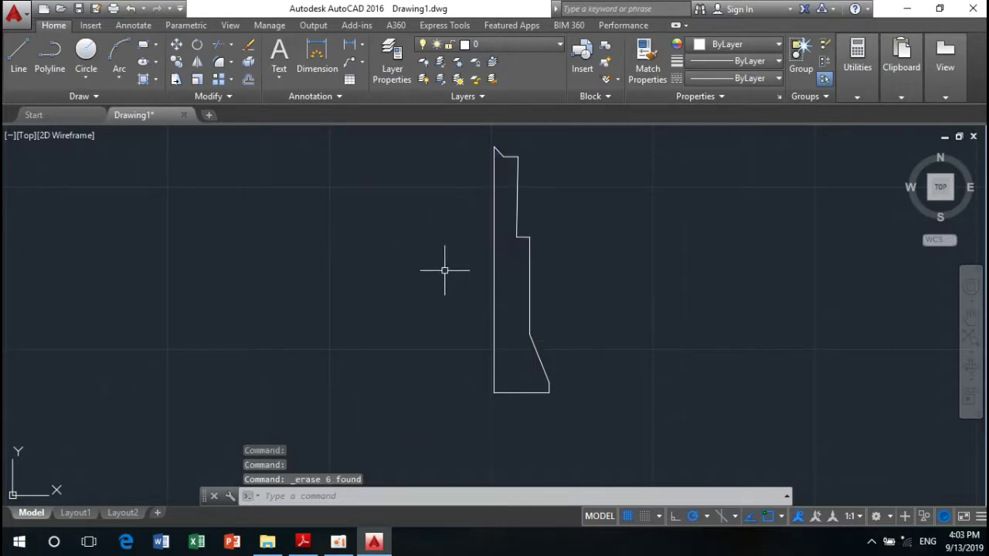
scroll(424, 342, "down", 1)
scroll(486, 286, "up", 2)
scroll(486, 280, "up", 3)
Start a fillet with the 5 unit radius, then cancel it unfinished.
mouse_move(486, 280)
middle_mouse_down()
mouse_move(446, 374)
mouse_move(413, 333)
middle_mouse_up()
scroll(442, 348, "up", 1)
scroll(437, 349, "down", 1)
scroll(413, 333, "up", 2)
type("f")
key("Return")
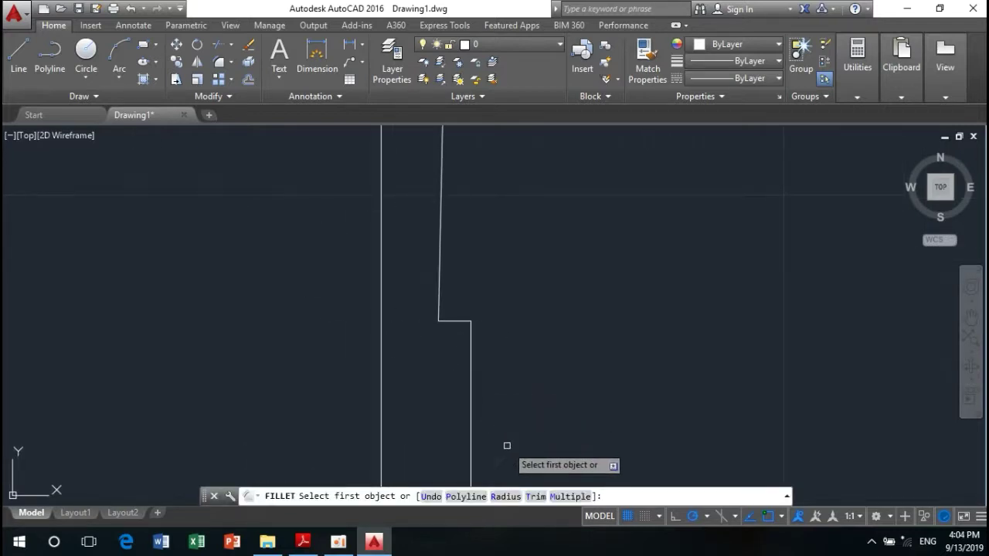
left_click(506, 497)
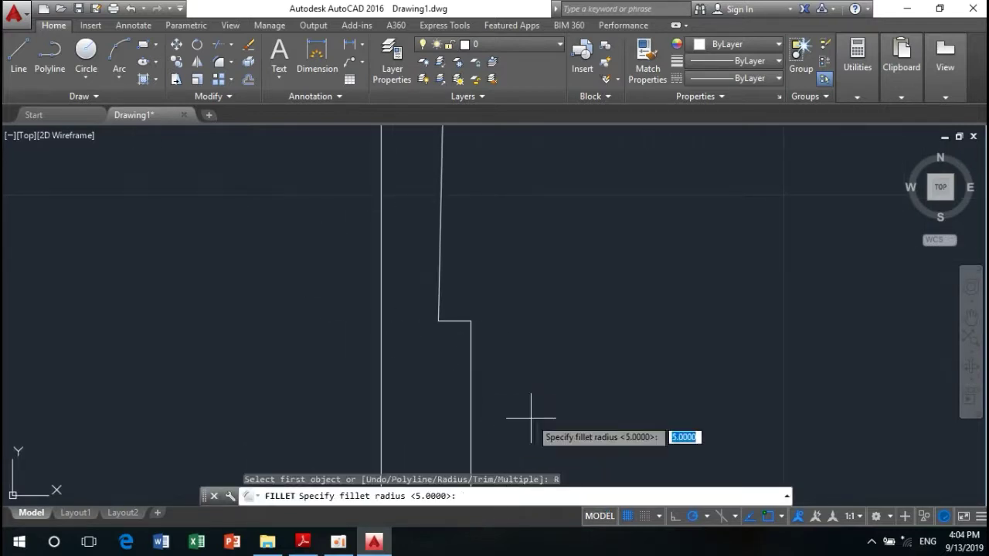
key("Return")
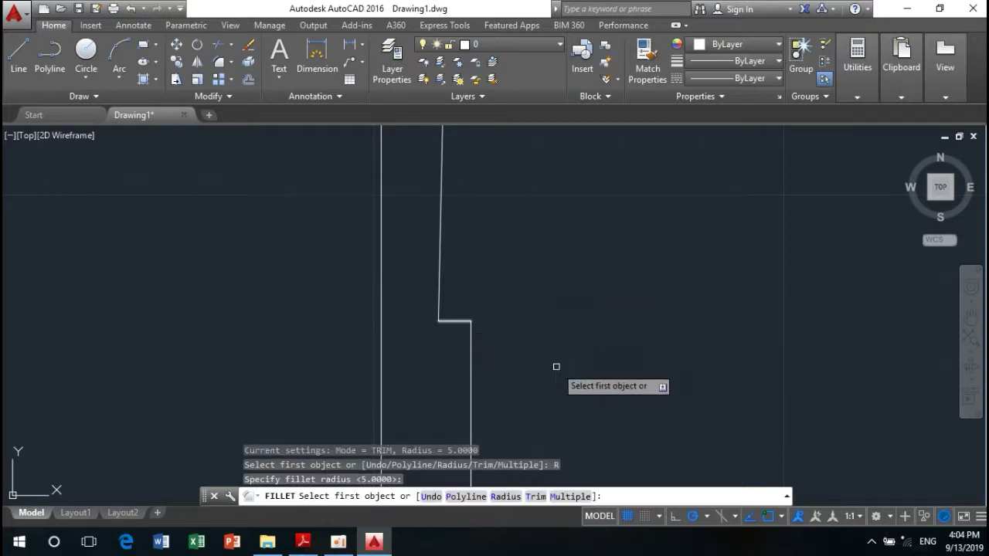
key("Escape")
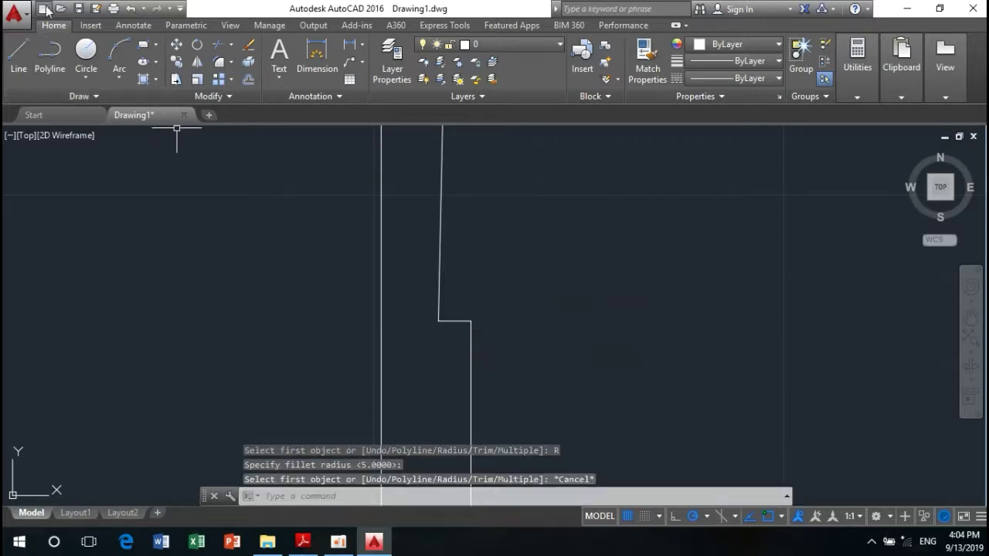
Fillet the corner between the long vertical edge and the shoulder edge with radius 3.
left_click(220, 64)
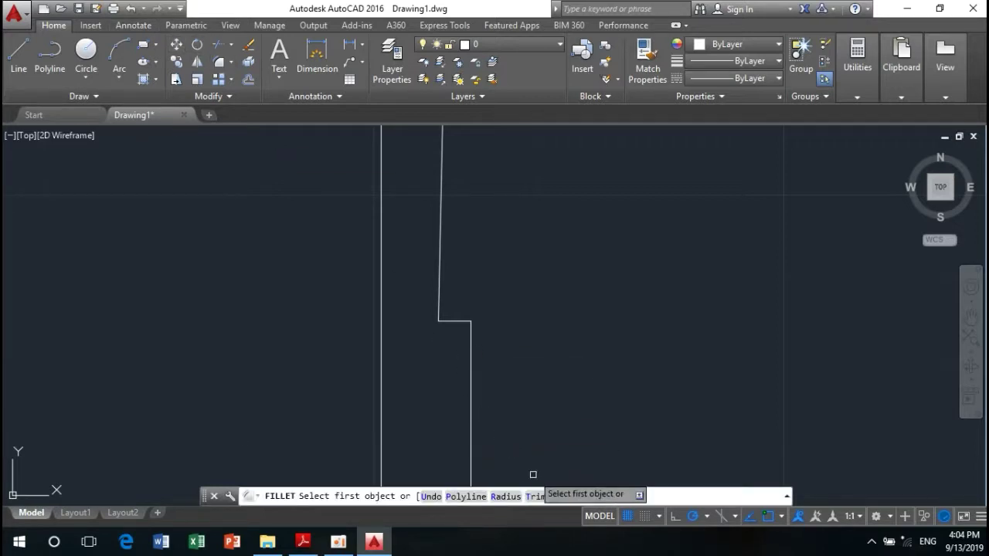
left_click(511, 498)
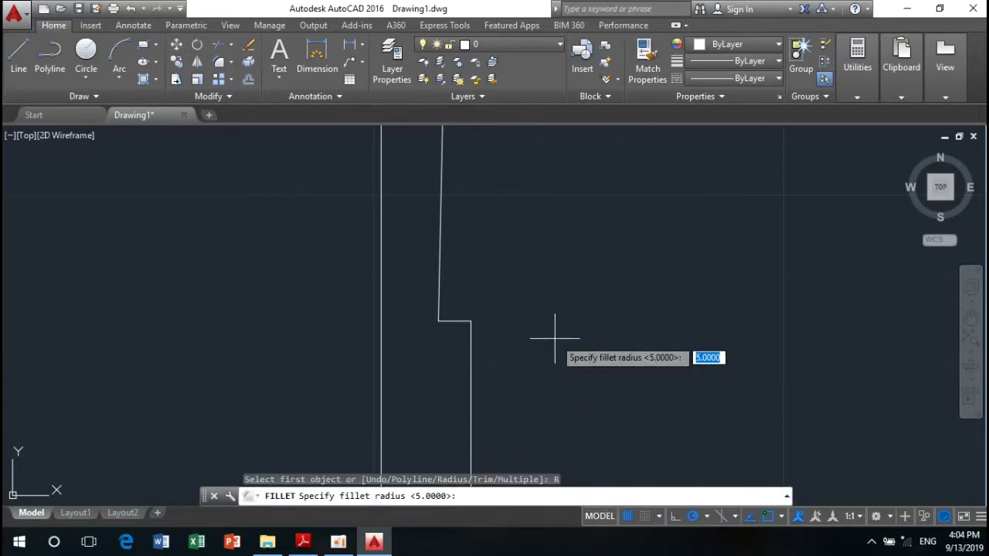
type("3")
key("Return")
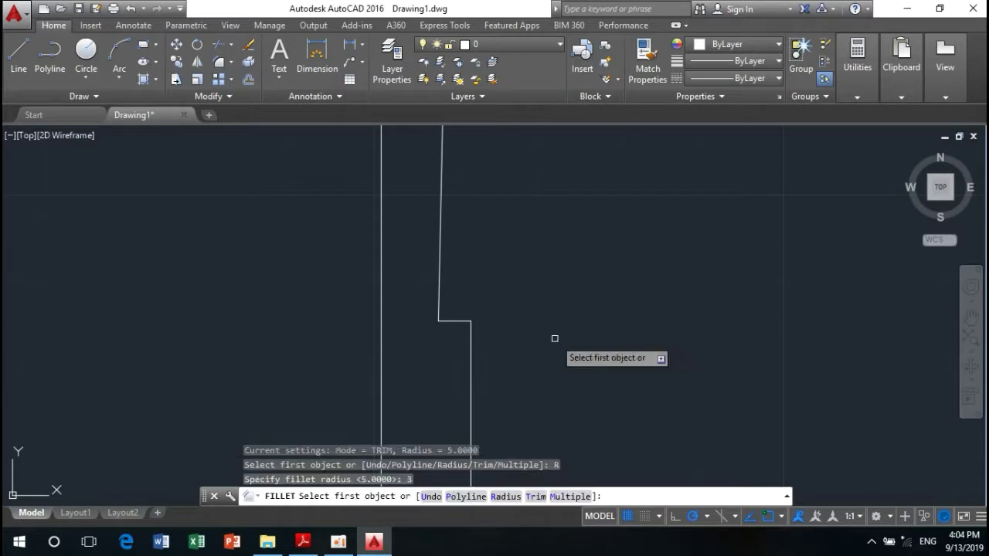
left_click(576, 498)
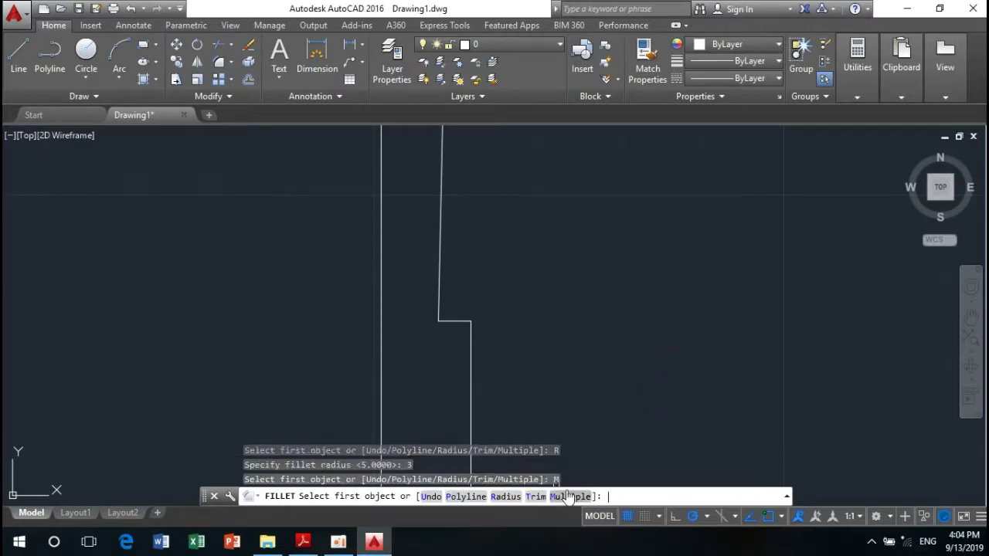
left_click(439, 303)
left_click(457, 321)
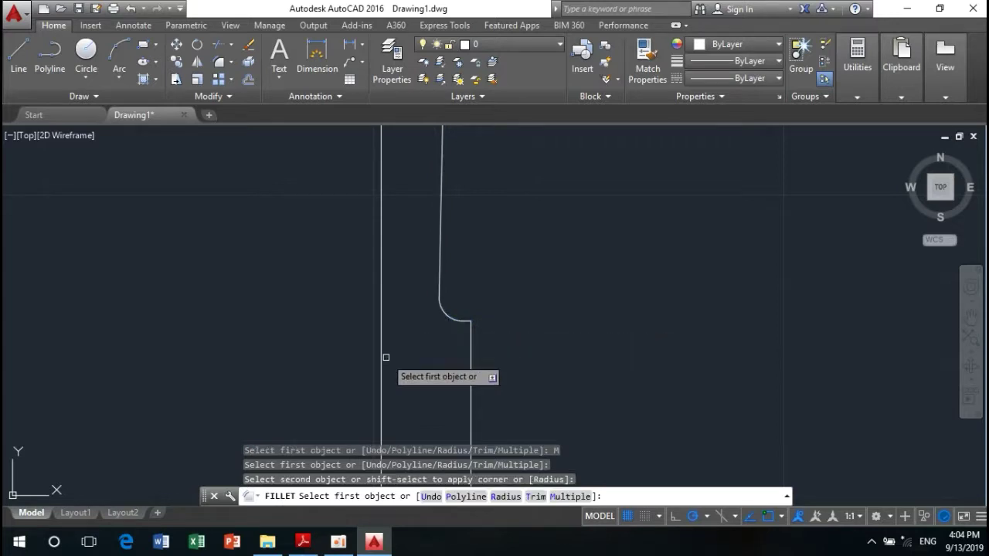
scroll(386, 358, "down", 2)
scroll(437, 244, "up", 1)
scroll(457, 314, "down", 2)
mouse_move(457, 314)
middle_mouse_down()
mouse_move(453, 294)
mouse_move(443, 345)
mouse_move(442, 277)
middle_mouse_up()
scroll(494, 286, "up", 6)
scroll(464, 293, "down", 4)
right_click(592, 284)
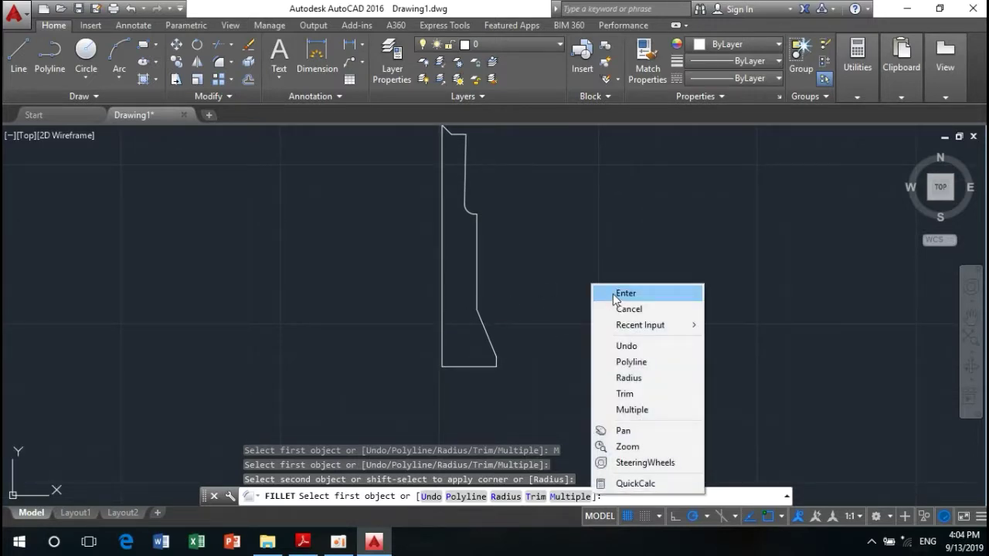
left_click(616, 294)
Frame the lower part of the profile and switch the corner tool to Chamfer.
mouse_move(548, 430)
middle_mouse_down()
mouse_move(578, 463)
mouse_move(565, 397)
mouse_move(509, 416)
middle_mouse_up()
scroll(530, 364, "up", 1)
scroll(543, 393, "up", 1)
scroll(553, 418, "up", 1)
scroll(553, 418, "up", 2)
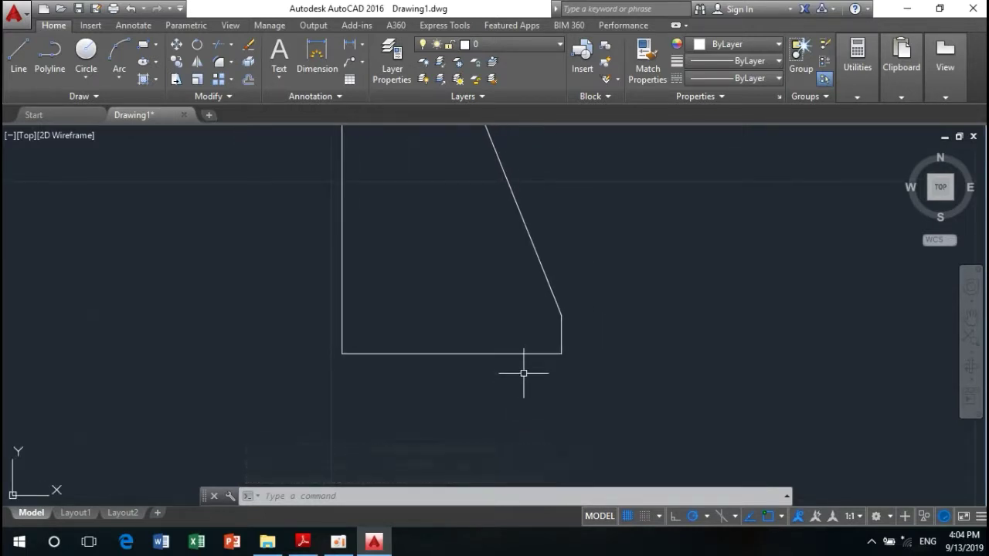
middle_click_drag(523, 376, 489, 409)
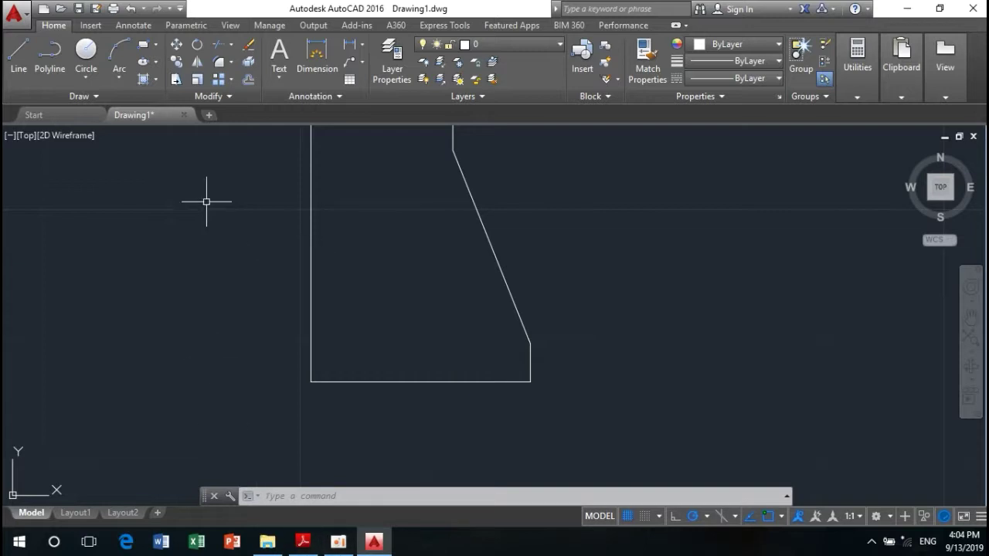
left_click(230, 64)
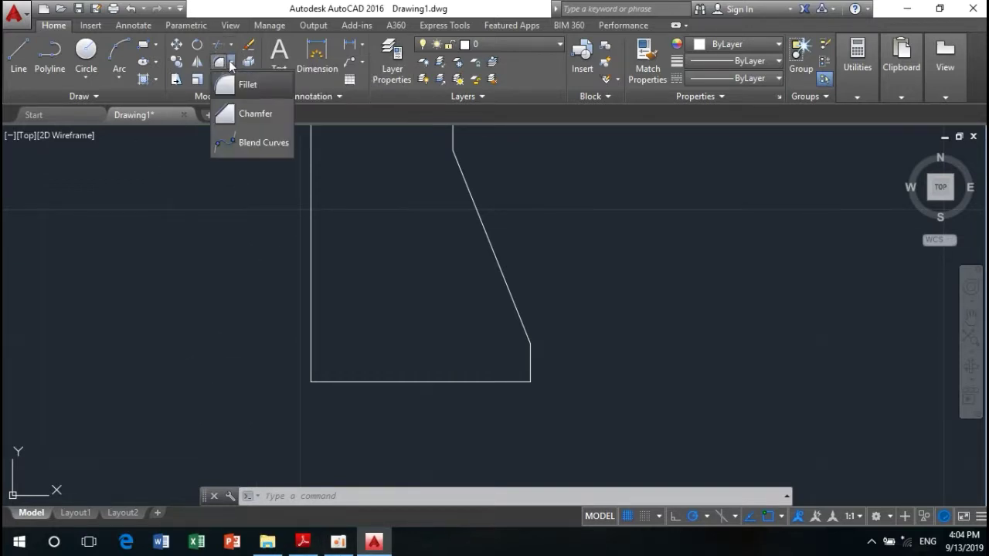
left_click(225, 122)
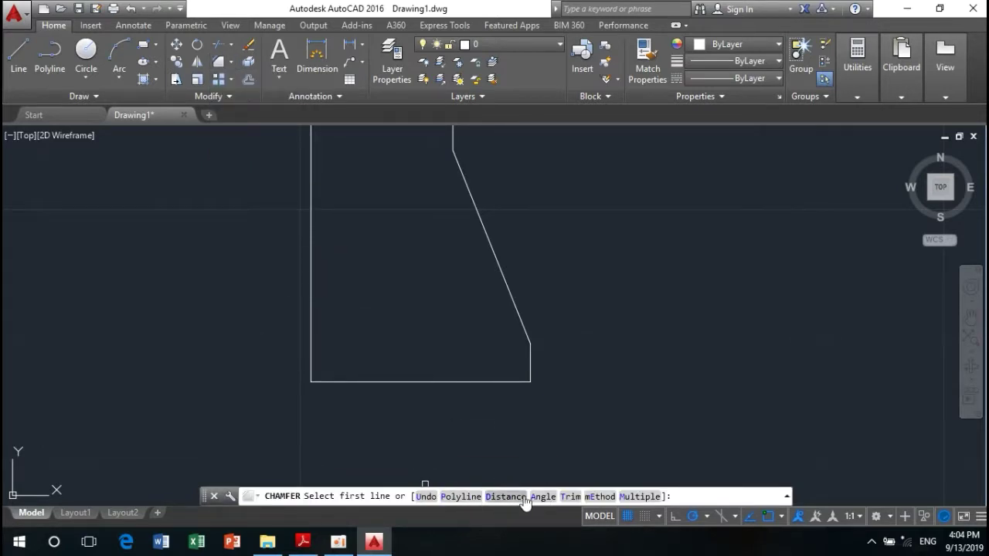
Chamfer the bottom-right corner 1 × 1 using the bottom and right edges.
left_click(500, 497)
type("2")
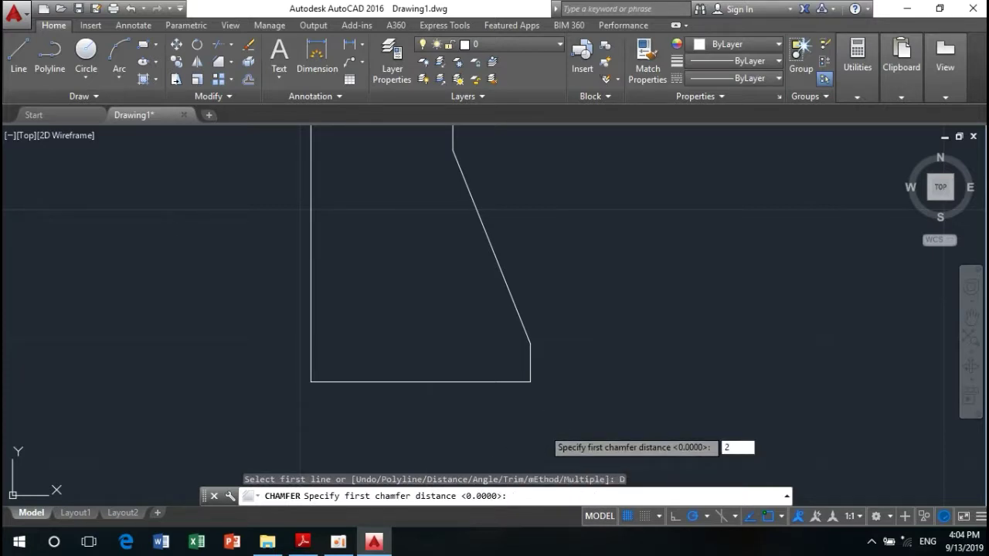
key("Return")
key("Return")
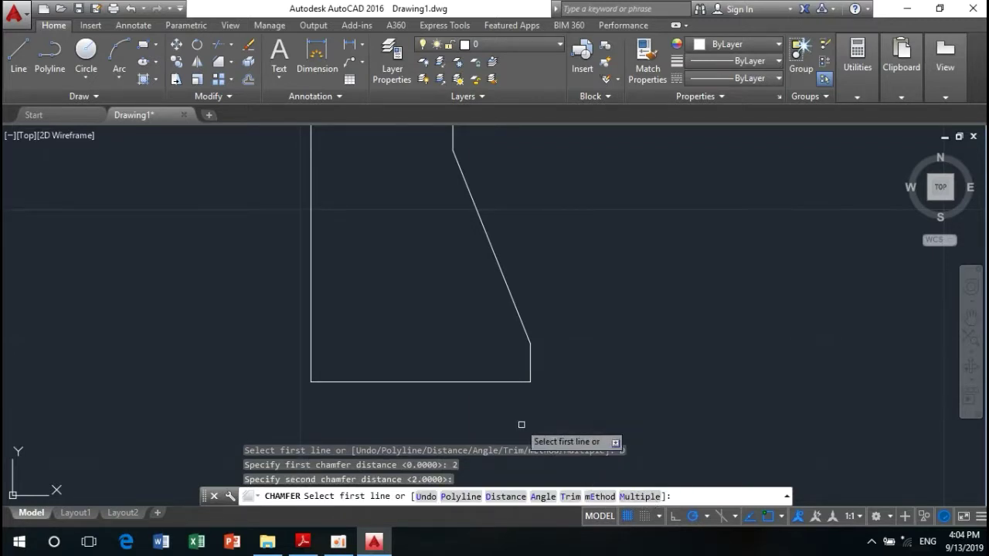
left_click(518, 381)
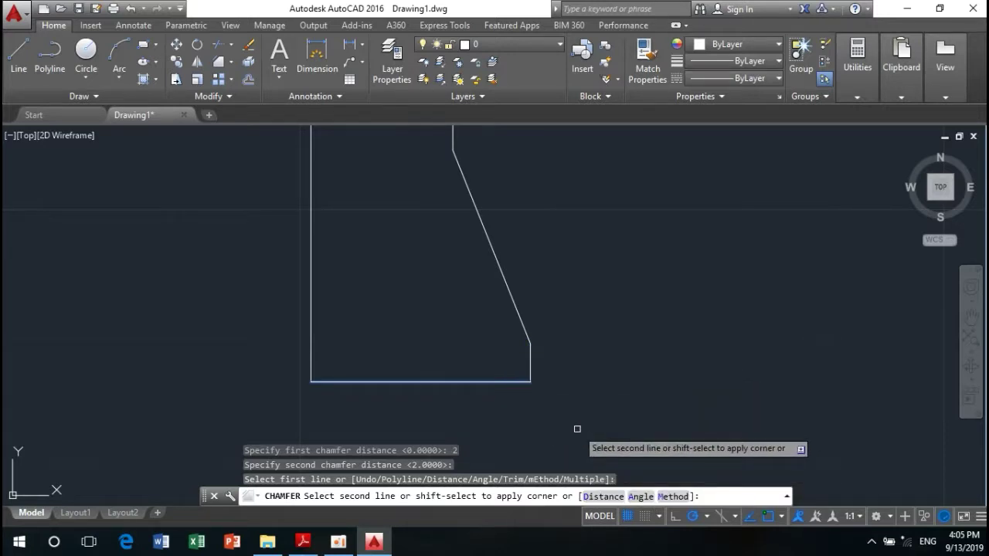
key("Escape")
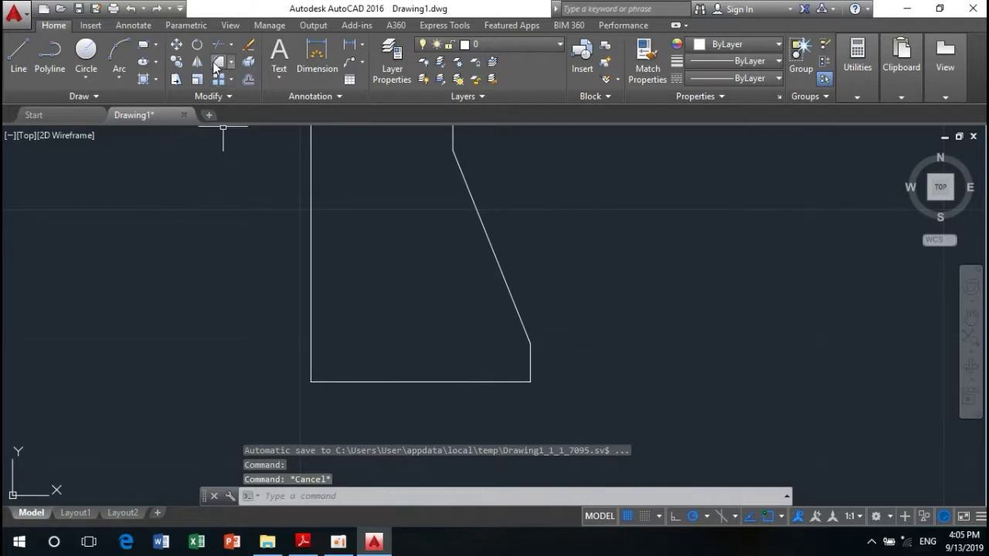
left_click(218, 63)
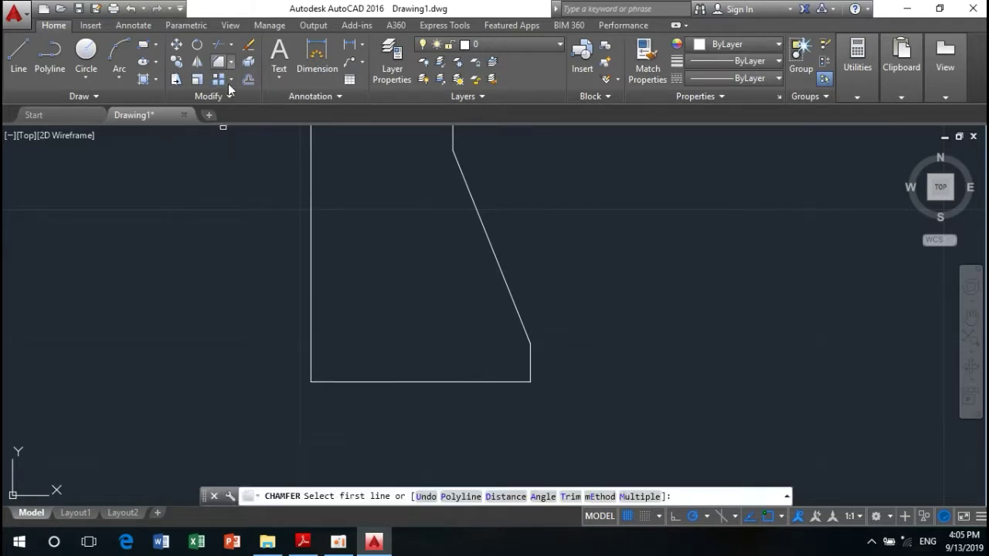
left_click(502, 497)
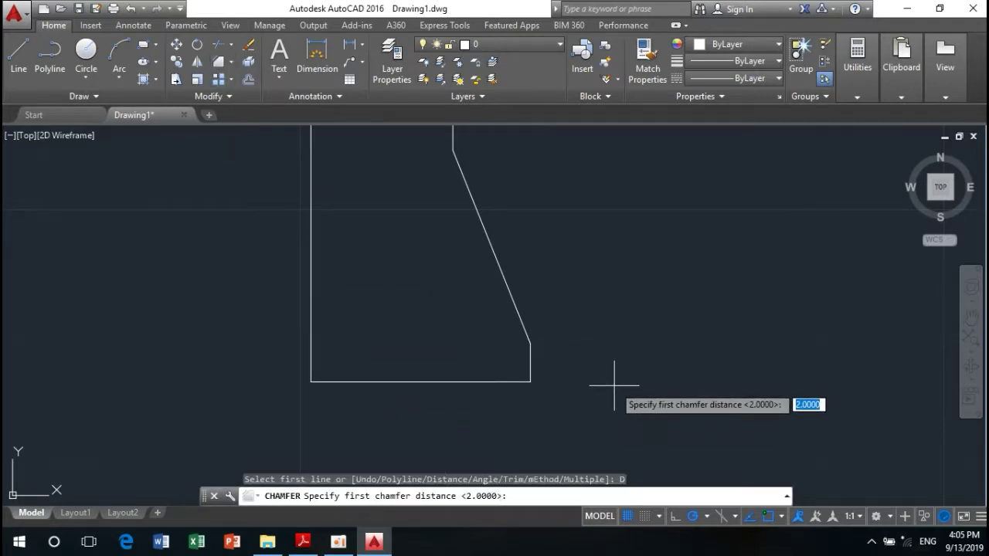
key("Return")
key("Return")
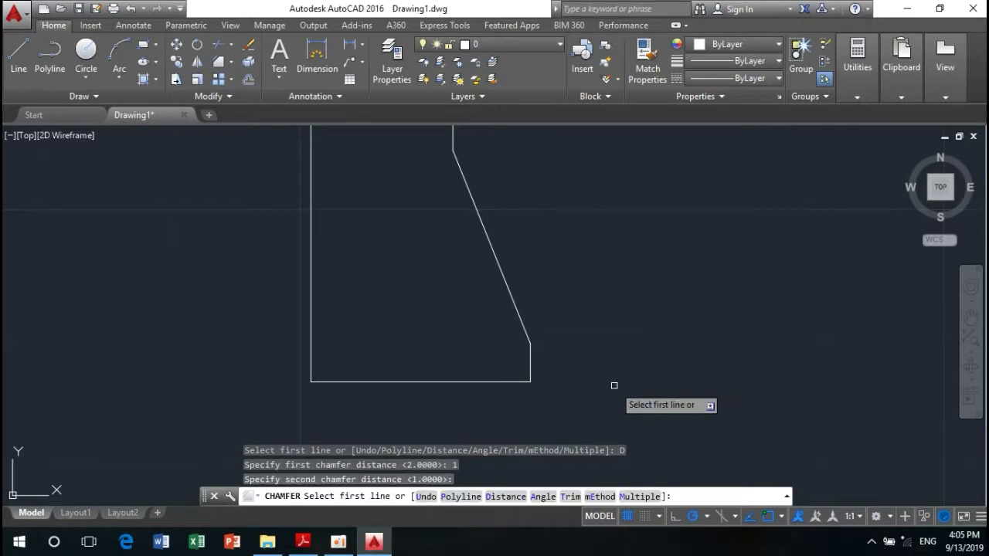
left_click(508, 381)
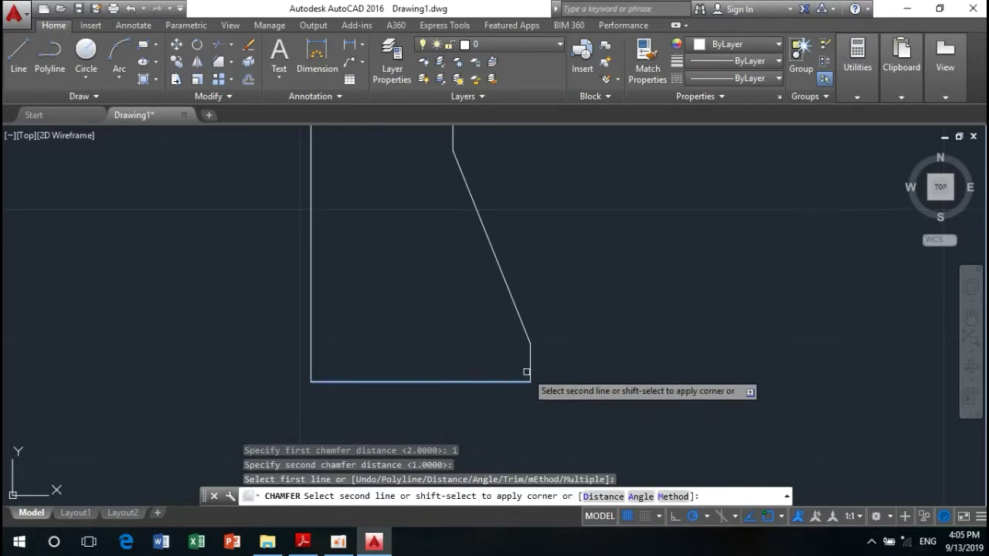
left_click(530, 363)
scroll(453, 418, "down", 3)
Pan and zoom to bring the whole half-profile into view.
scroll(607, 386, "down", 2)
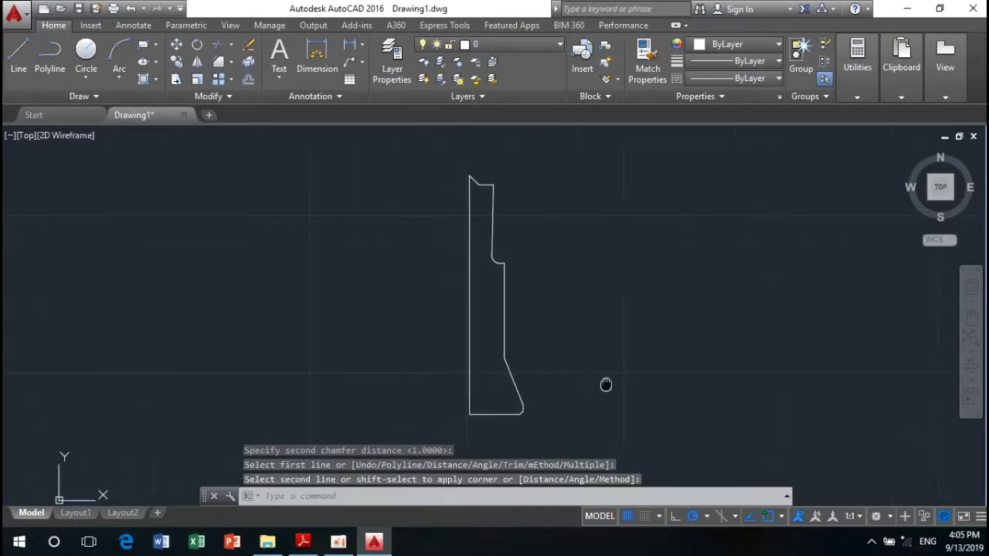
scroll(617, 360, "down", 2)
middle_click_drag(619, 387, 618, 374)
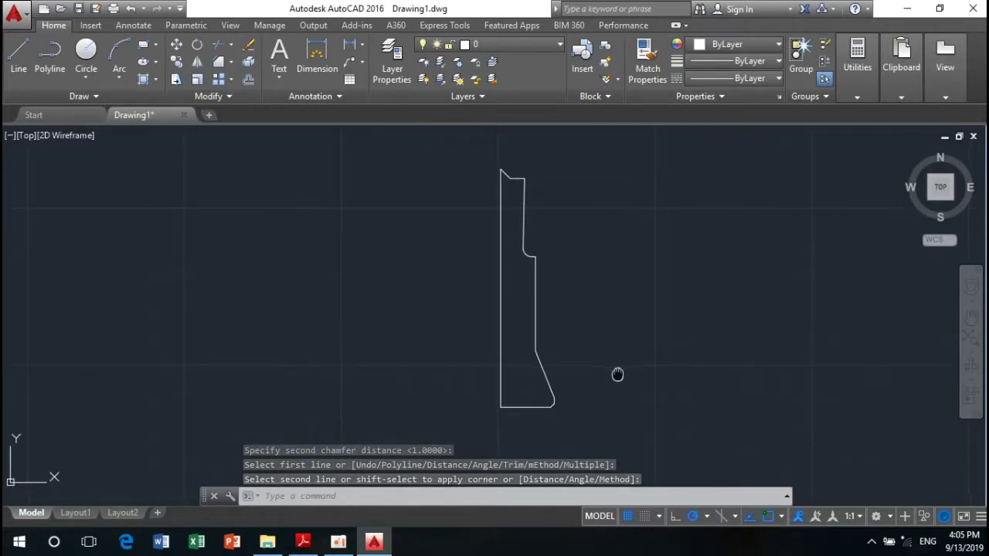
scroll(546, 248, "up", 5)
scroll(546, 256, "up", 2)
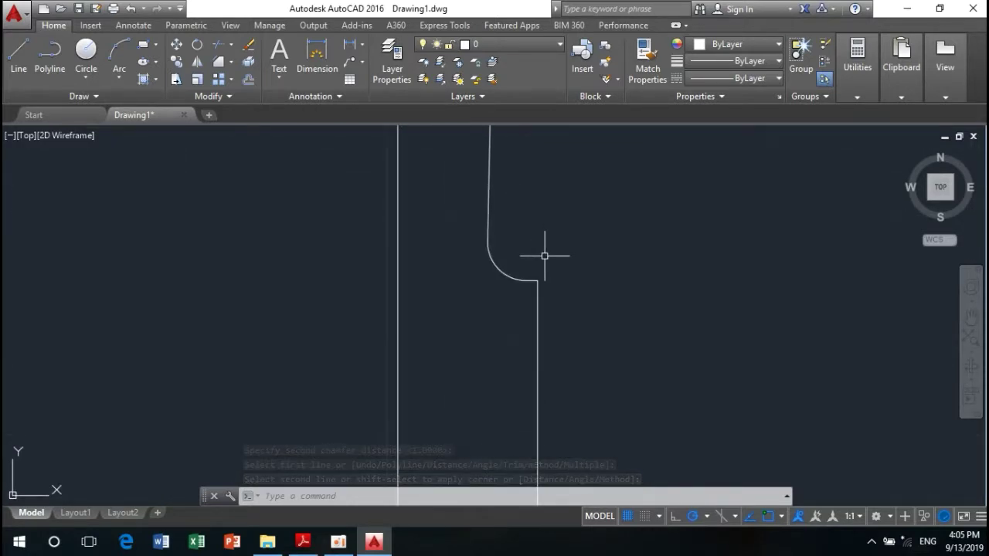
scroll(587, 267, "down", 7)
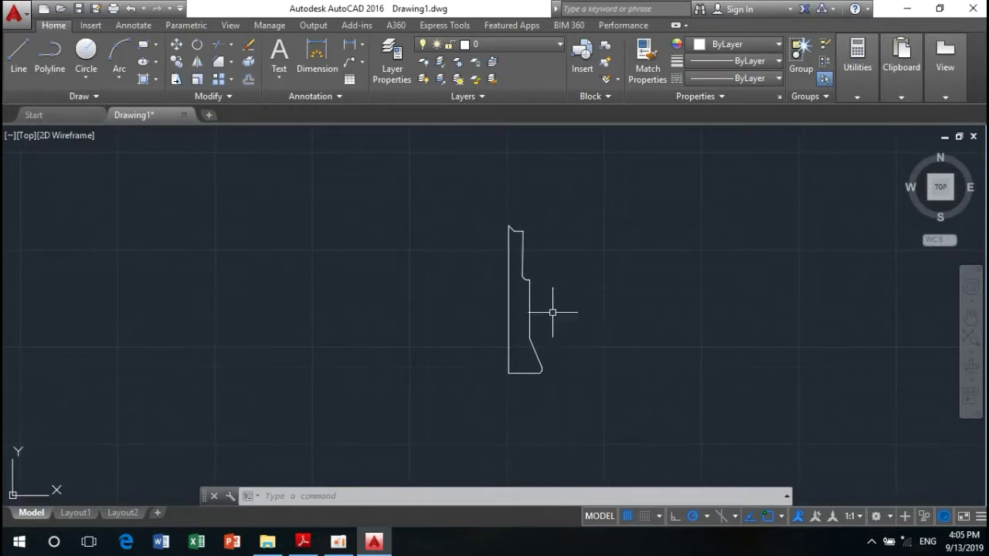
scroll(531, 281, "up", 3)
scroll(518, 276, "up", 3)
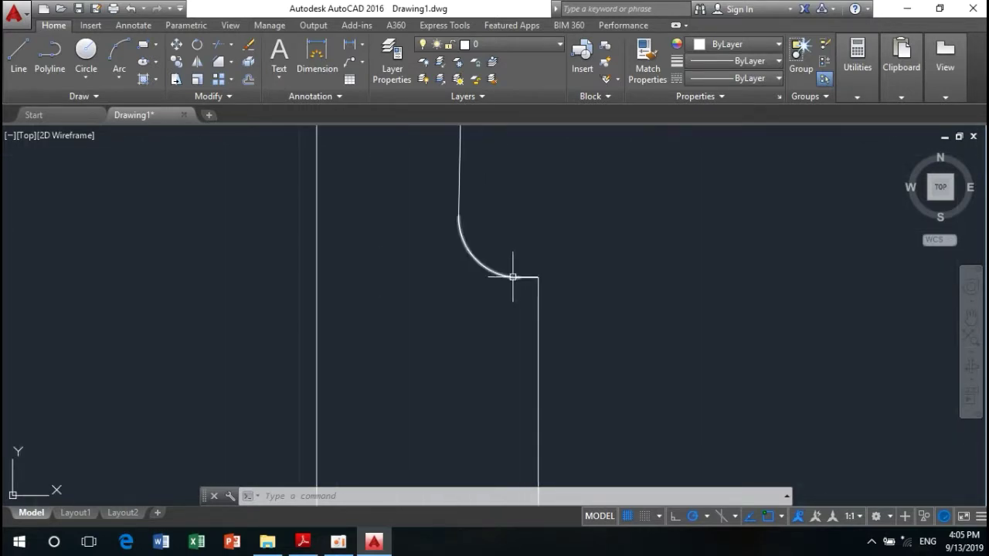
scroll(512, 277, "down", 4)
scroll(506, 324, "down", 2)
middle_click_drag(490, 302, 470, 236)
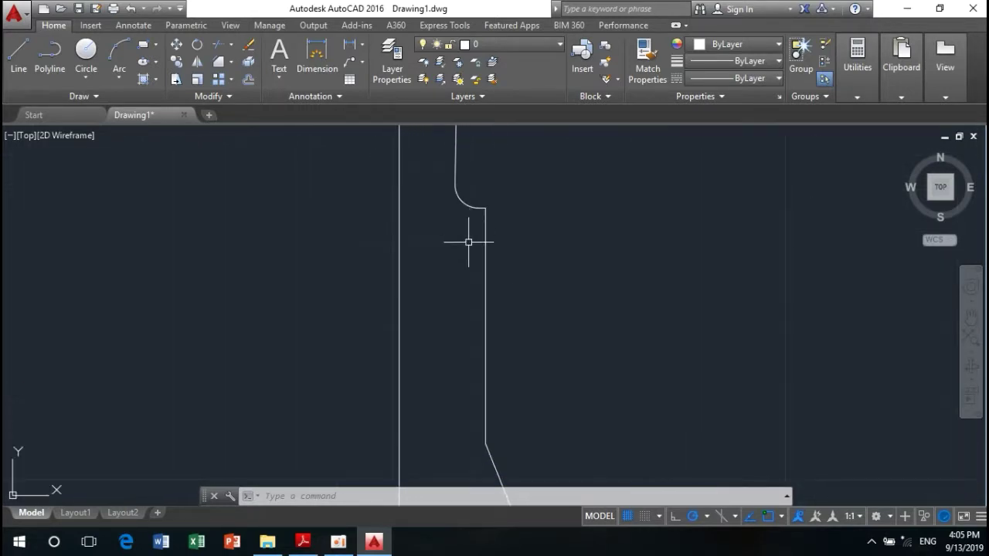
scroll(463, 271, "down", 2)
middle_click_drag(458, 302, 449, 262)
Repeat the chamfer on the short shoulder edge, then cancel the too-large attempt.
right_click(561, 221)
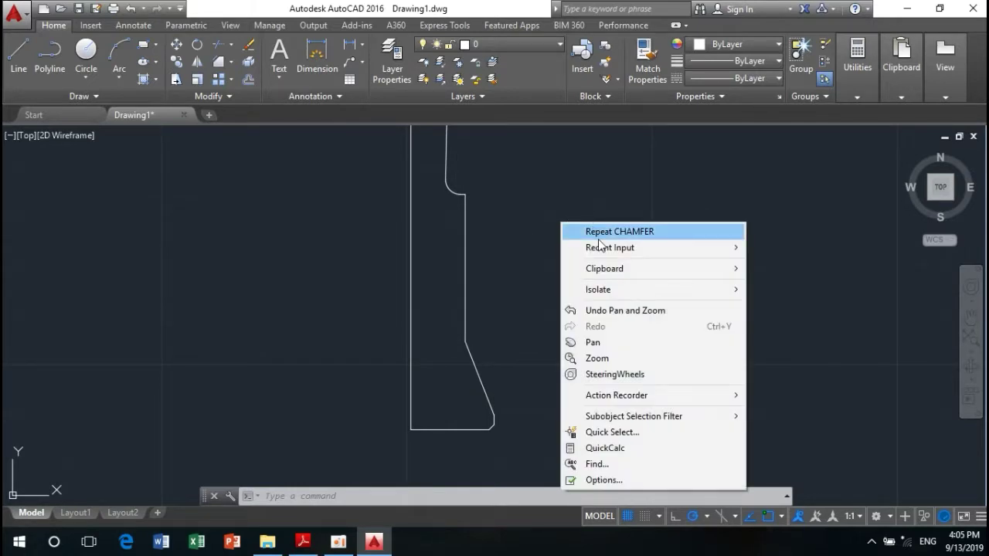
left_click(600, 234)
scroll(442, 183, "up", 6)
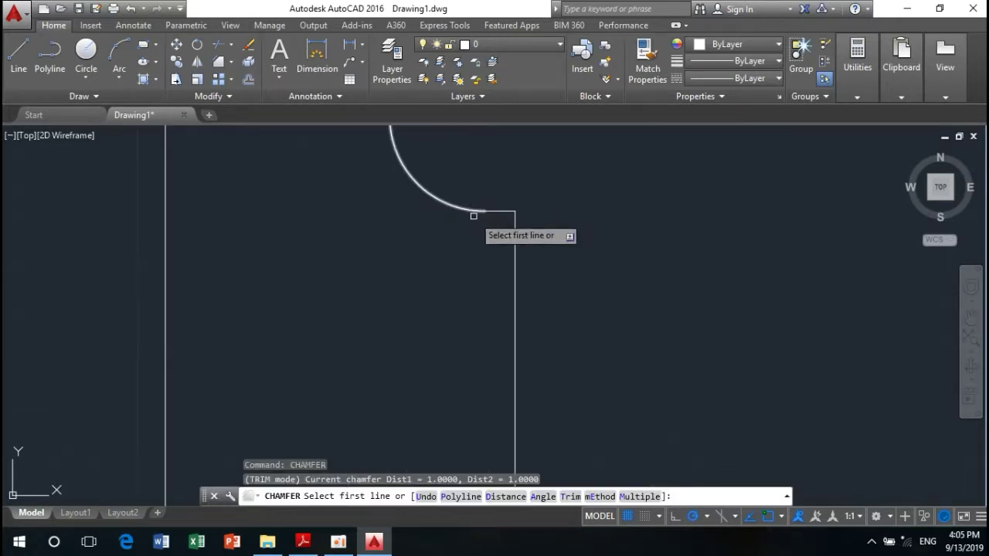
left_click(500, 211)
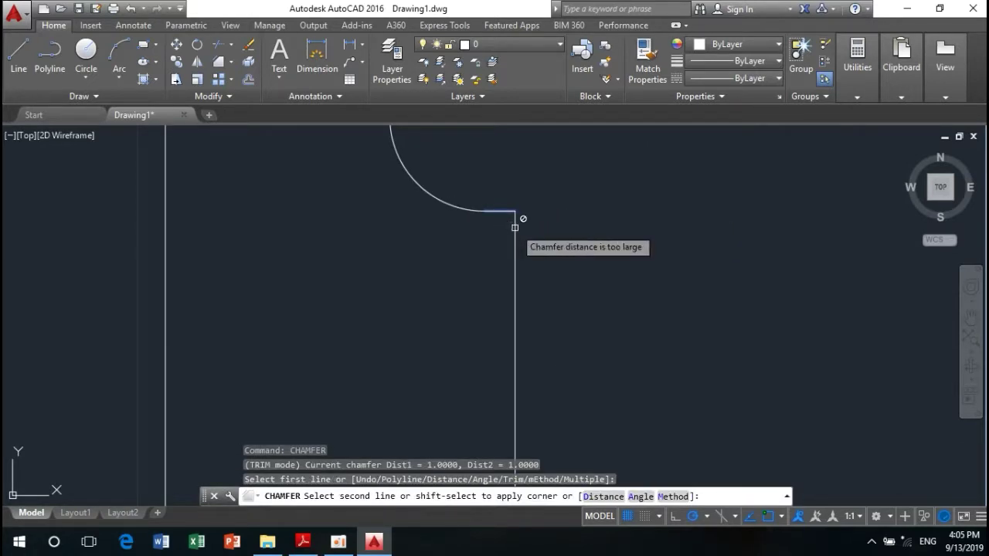
key("Escape")
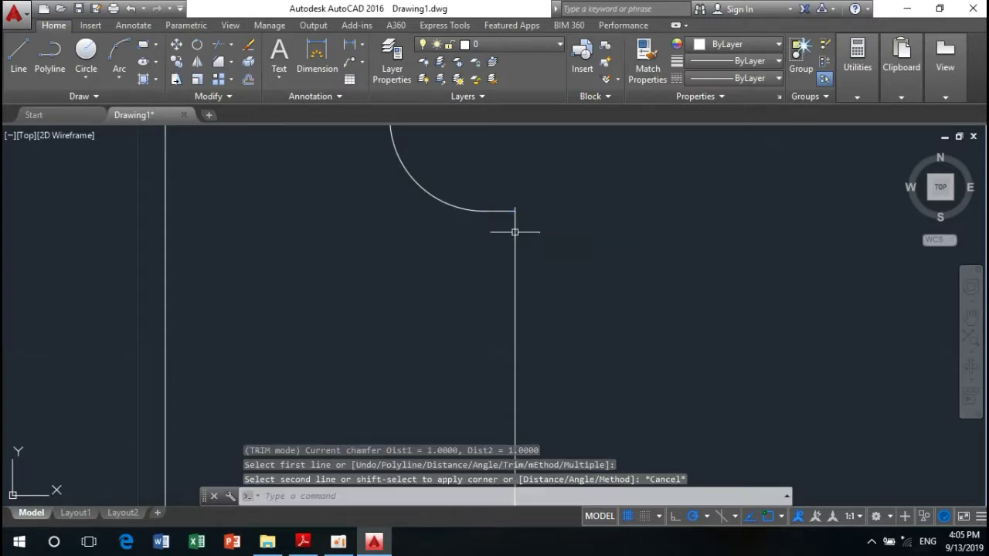
Chamfer the shoulder corner with equal 0.5 by 0.5 distances.
left_click(222, 64)
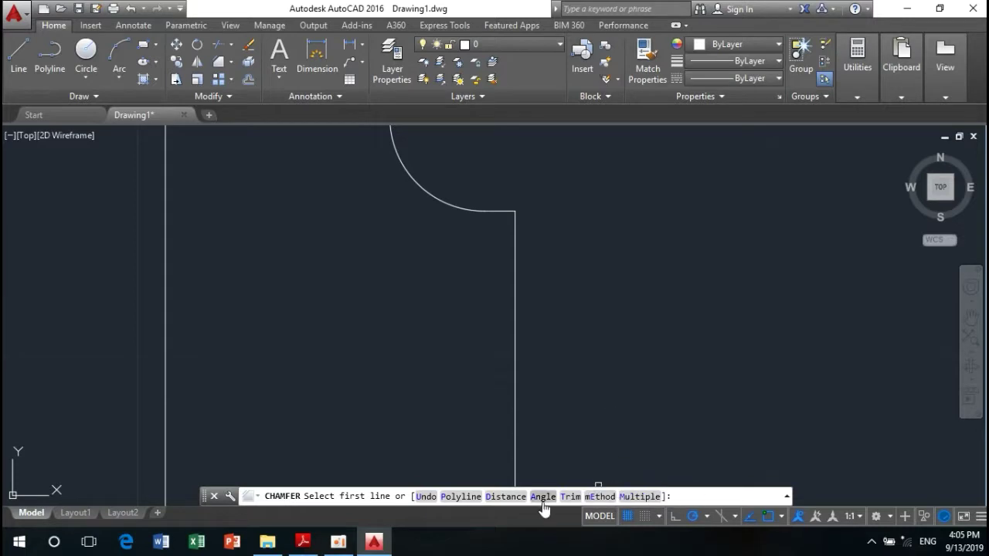
left_click(498, 497)
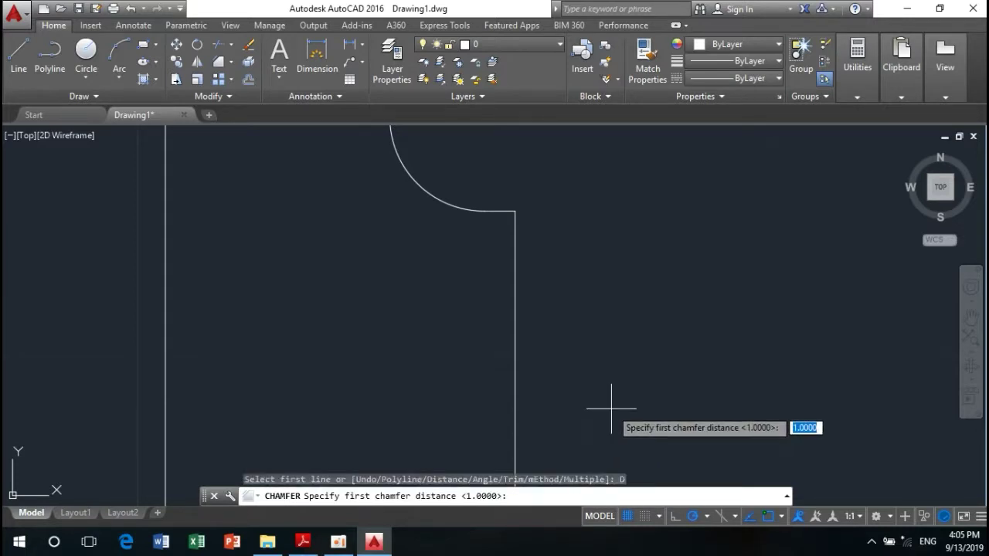
type("5")
key("Return")
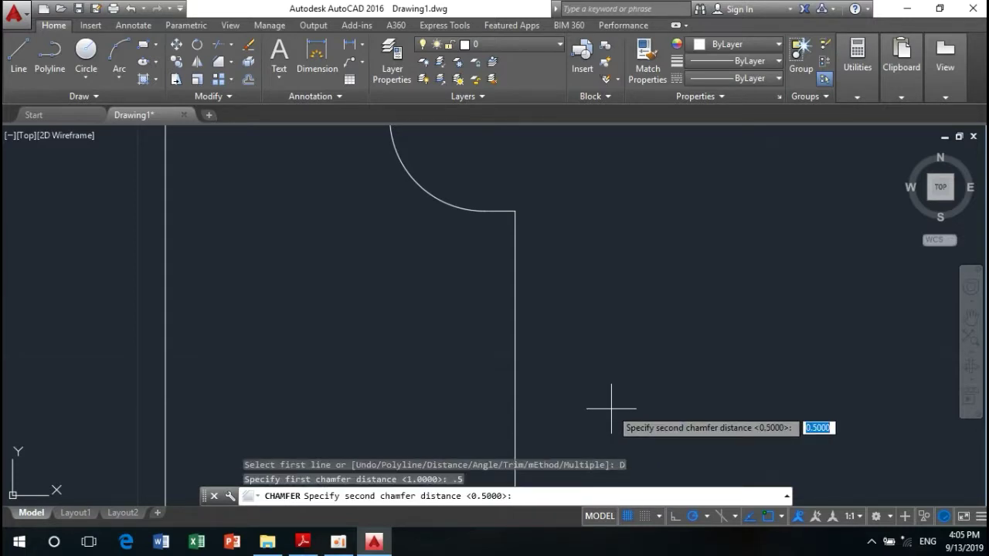
key("Return")
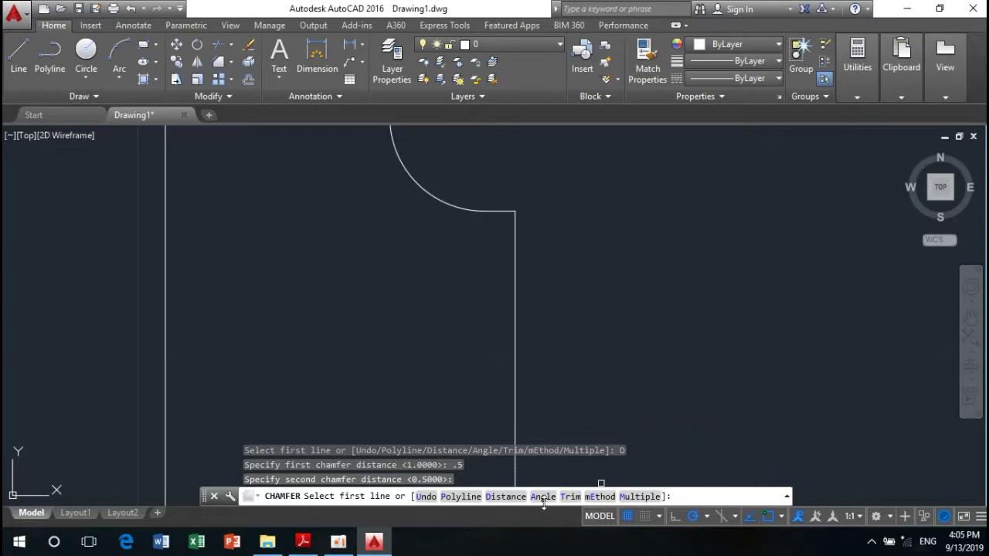
left_click(504, 214)
left_click(514, 225)
scroll(627, 226, "down", 3)
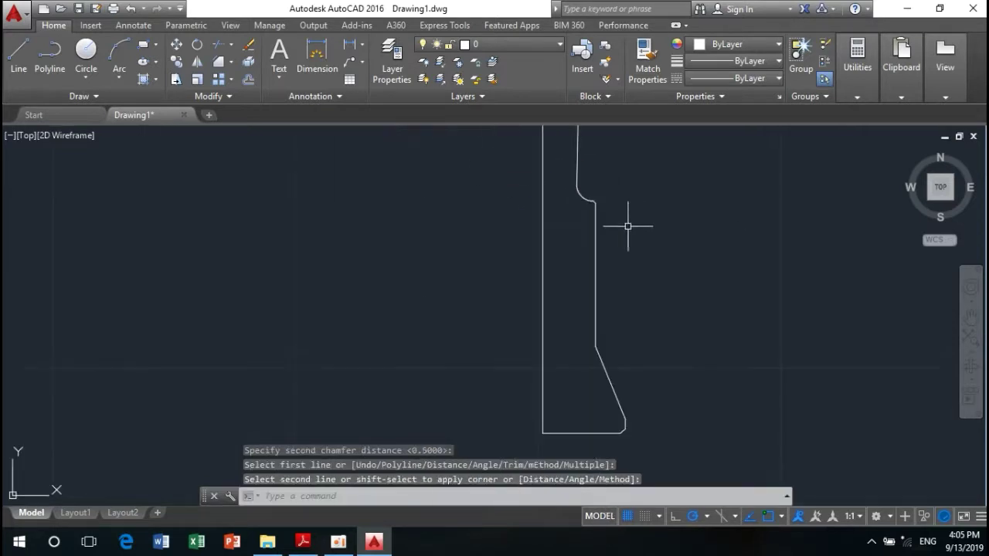
Window-select the whole half profile.
right_click(648, 224)
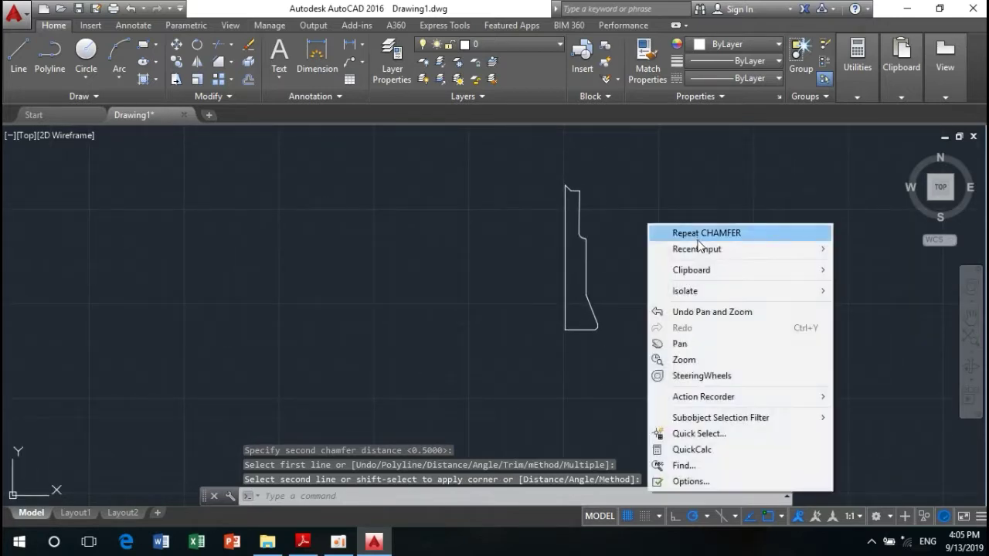
left_click(629, 242)
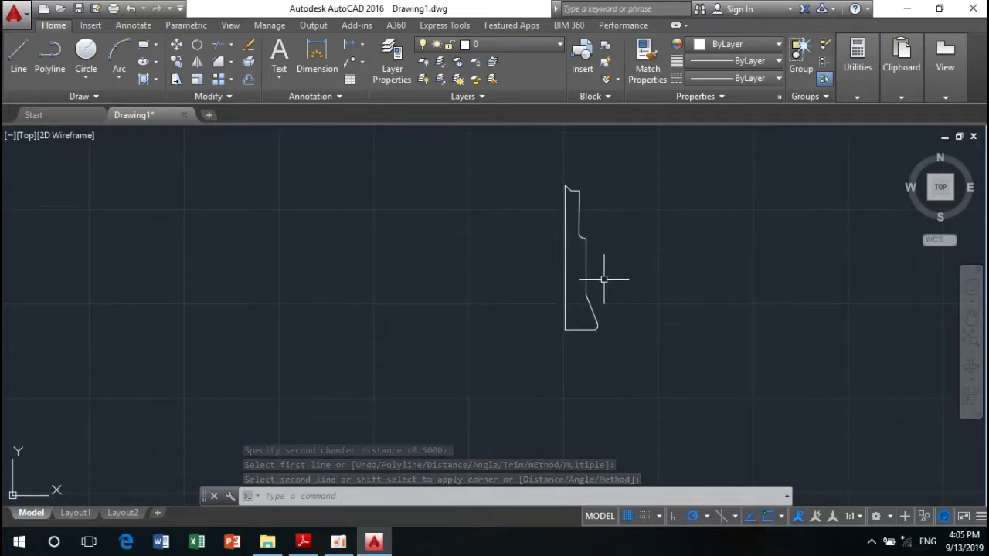
middle_click_drag(604, 279, 588, 300)
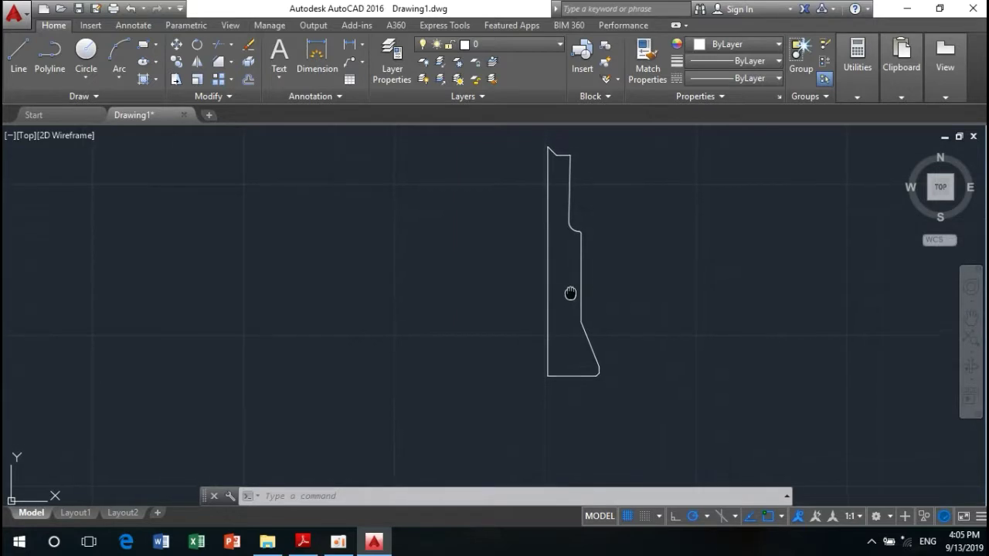
scroll(587, 297, "down", 2)
left_click(636, 378)
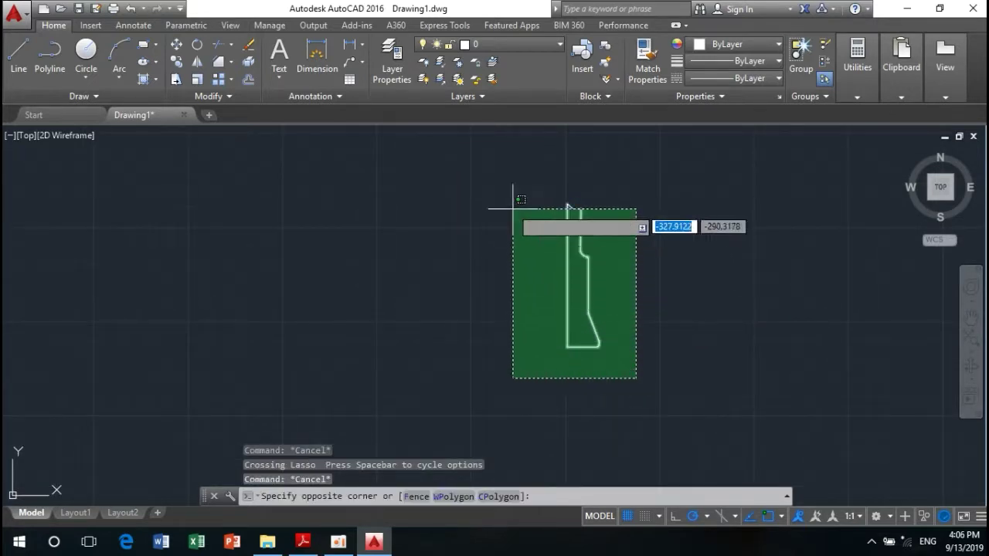
left_click(501, 176)
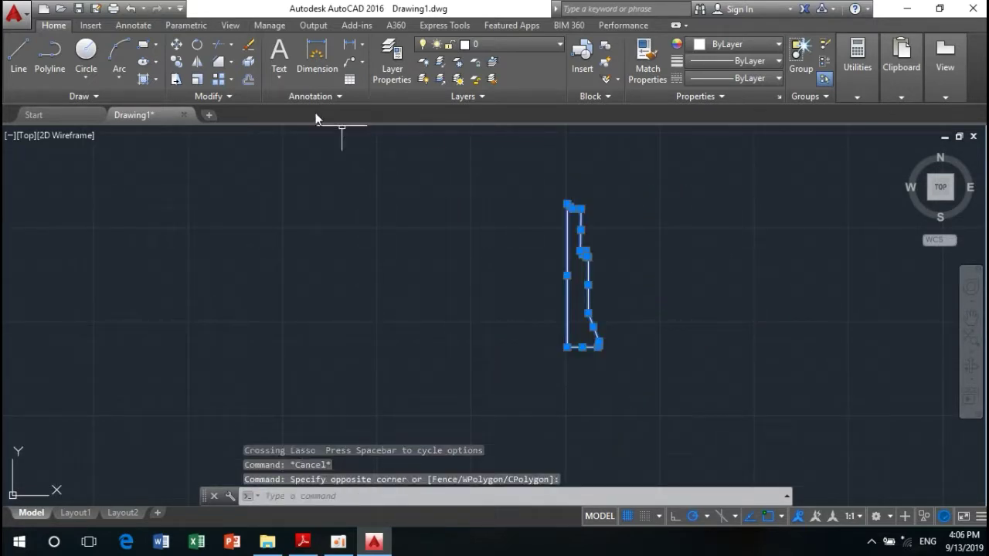
Mirror the selection about the centre line's top and bottom endpoints, keeping the original half.
left_click(199, 62)
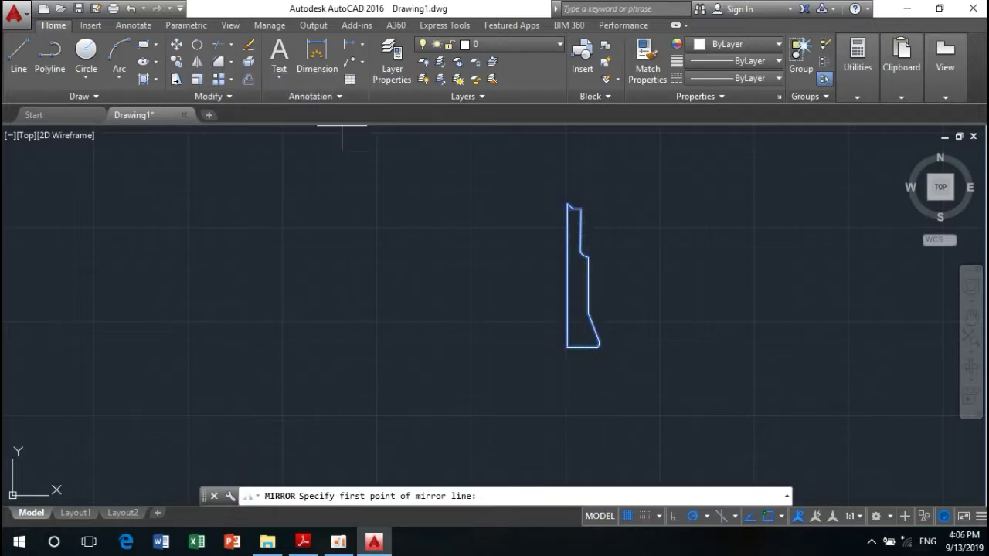
left_click(567, 204)
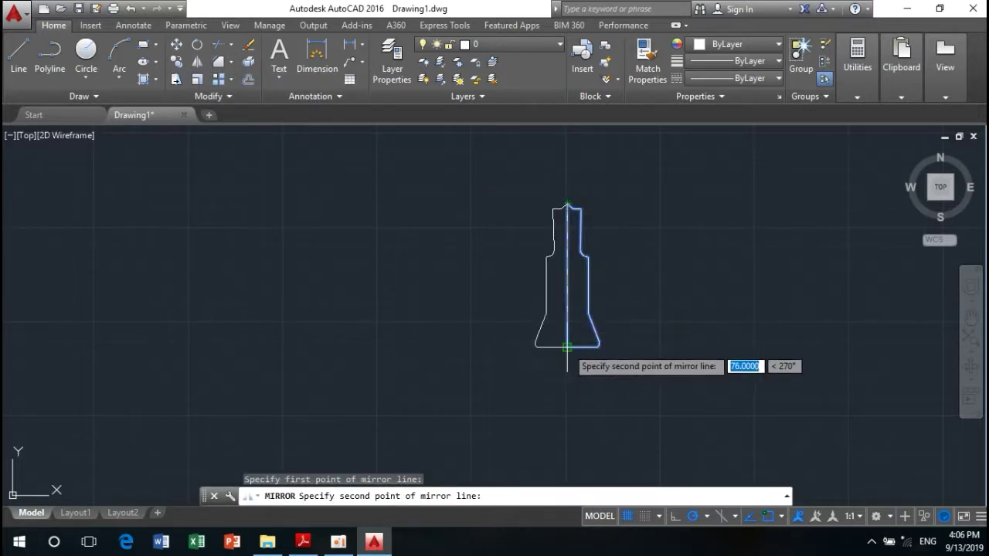
left_click(567, 346)
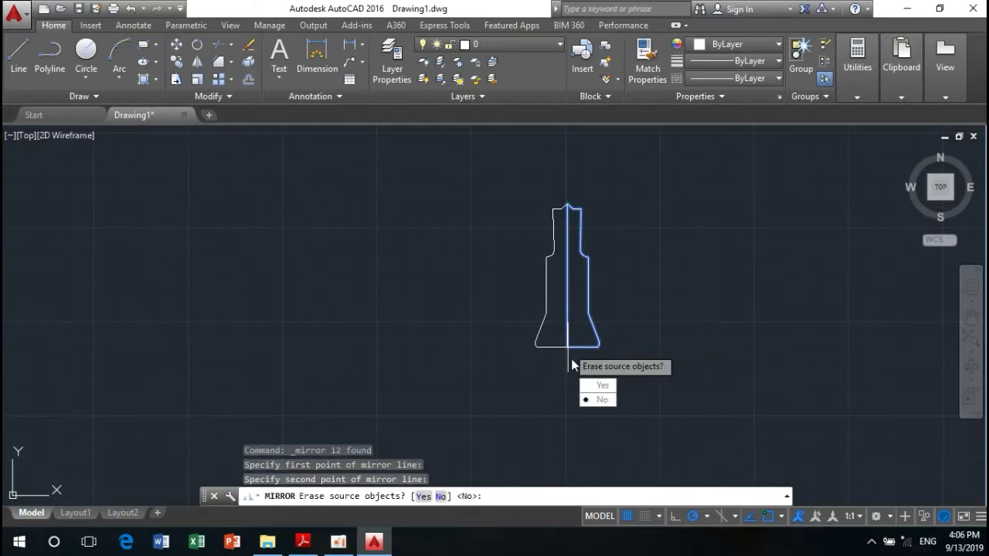
left_click(592, 399)
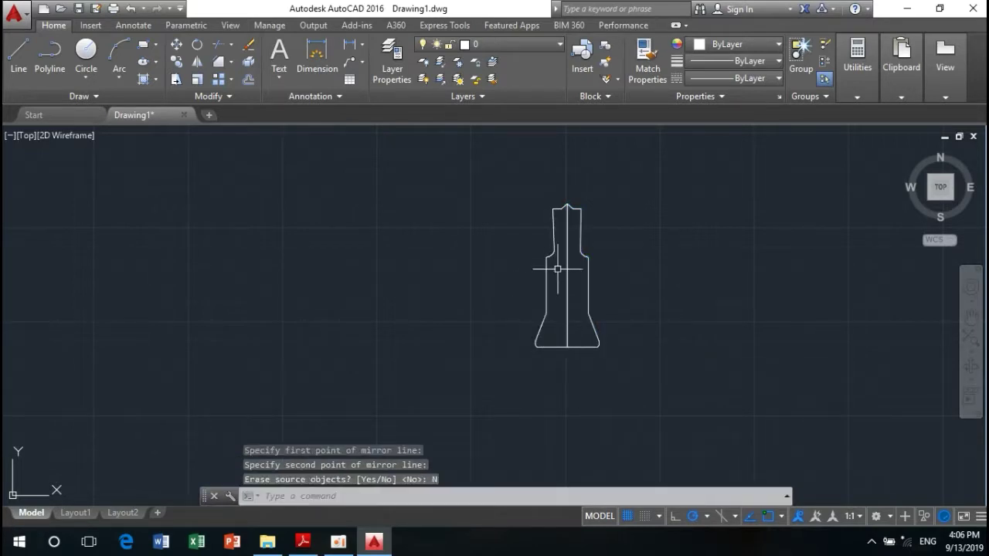
scroll(557, 269, "up", 5)
scroll(569, 260, "down", 3)
scroll(567, 276, "down", 1)
scroll(533, 261, "up", 6)
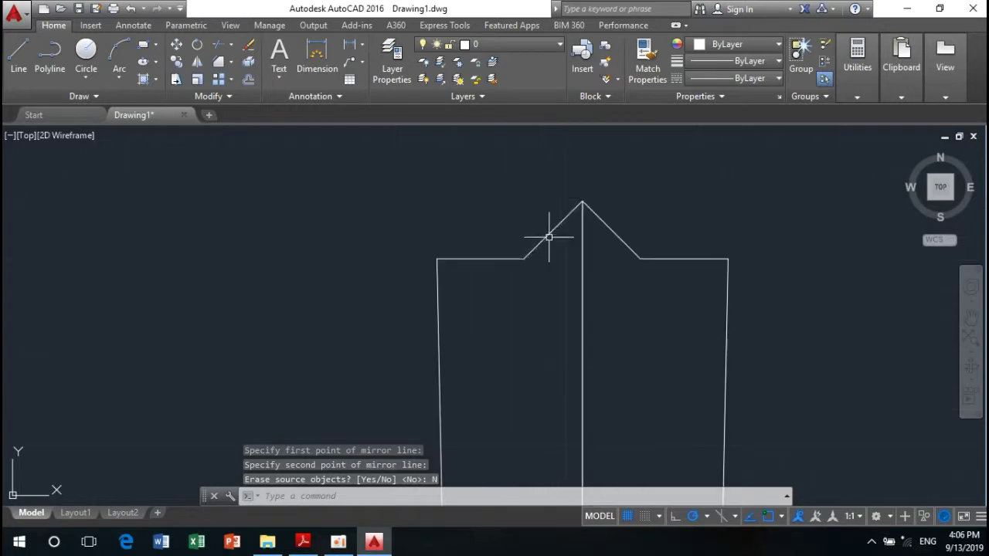
scroll(548, 237, "down", 4)
scroll(569, 283, "down", 3)
scroll(532, 231, "up", 1)
scroll(525, 322, "up", 8)
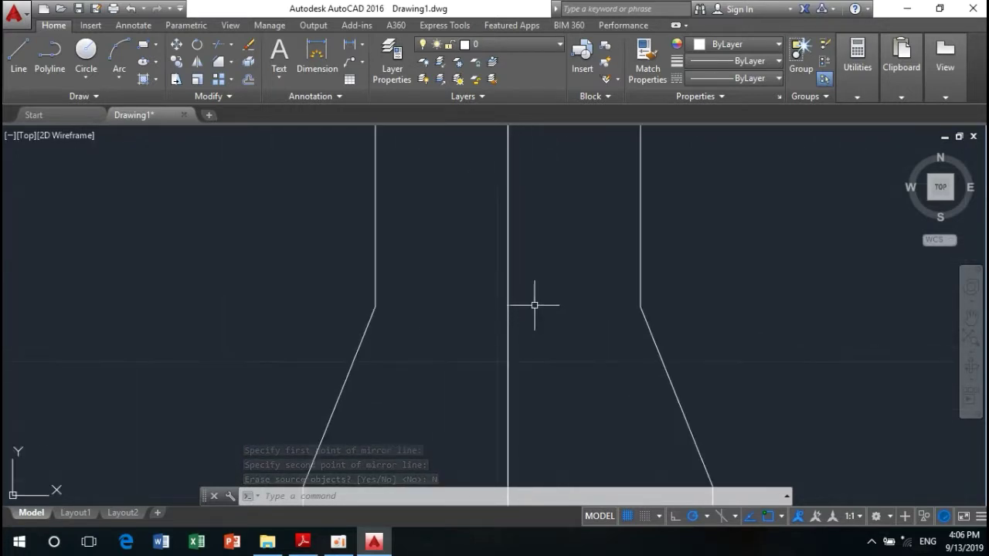
scroll(533, 305, "down", 6)
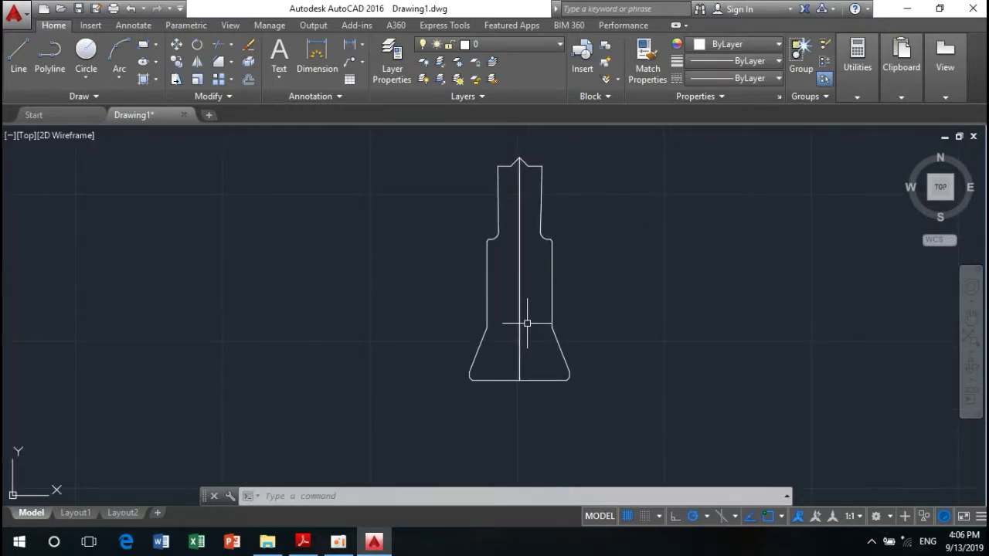
Window-select the whole punch outline, Join its 24 objects into 4 polylines, then reselect to verify.
middle_click_drag(523, 309, 528, 283)
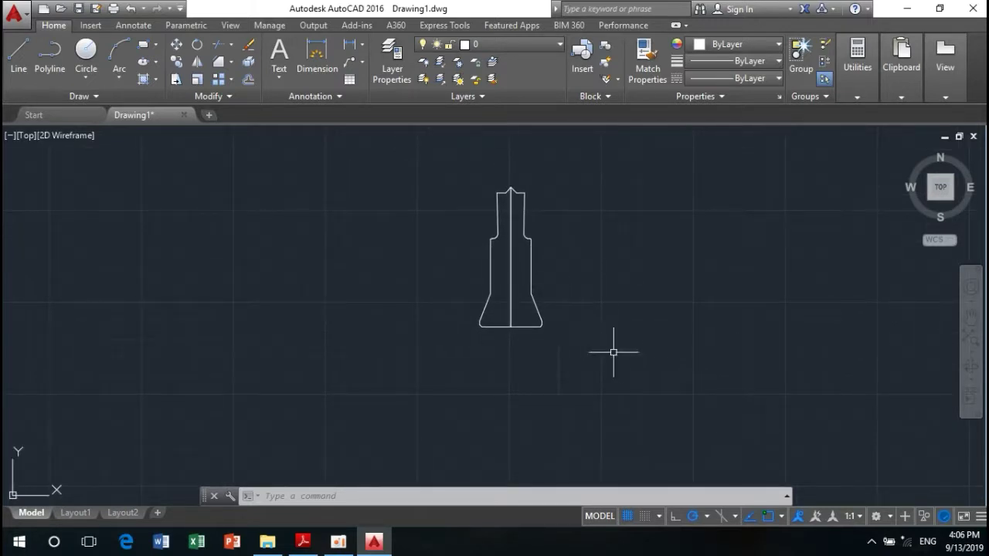
left_click(639, 365)
left_click(407, 167)
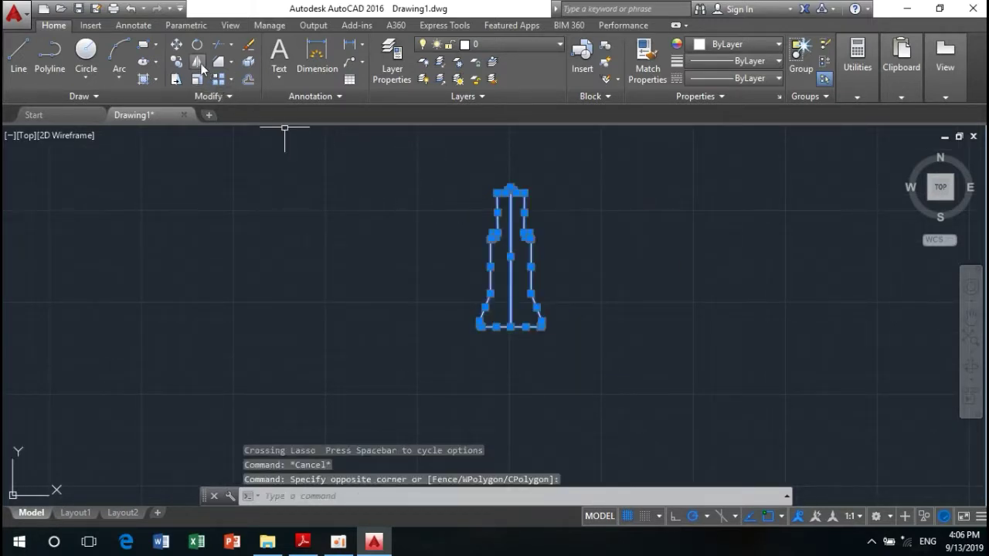
left_click(237, 94)
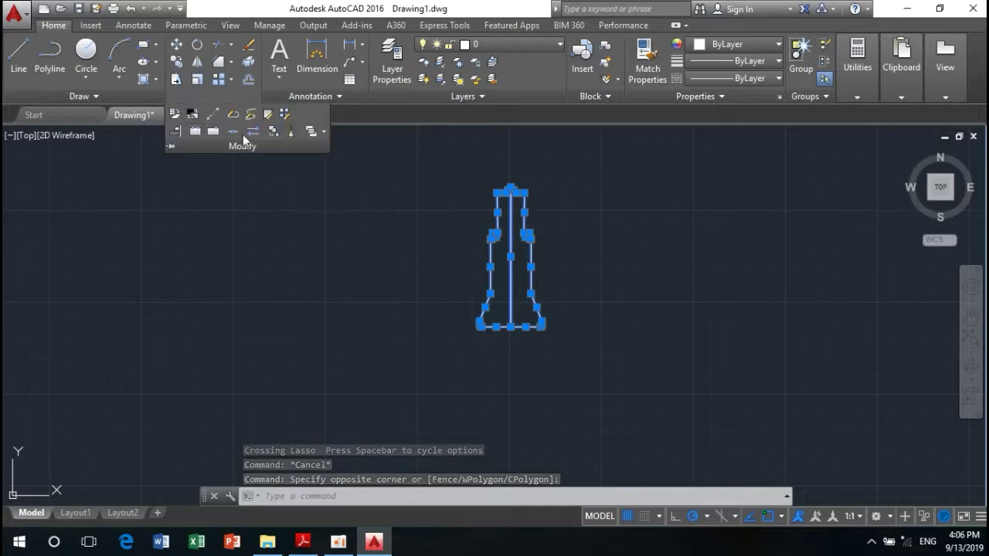
left_click(235, 129)
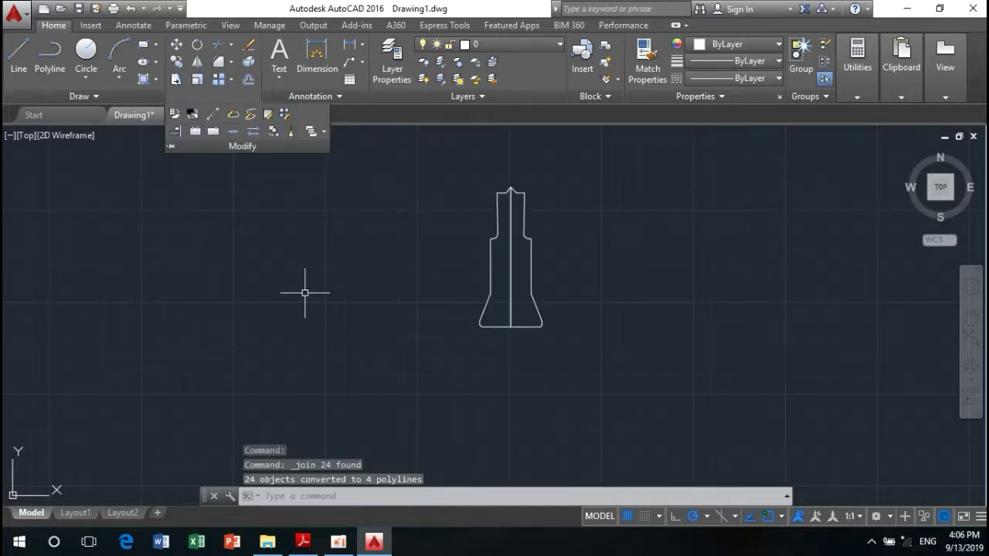
left_click(608, 368)
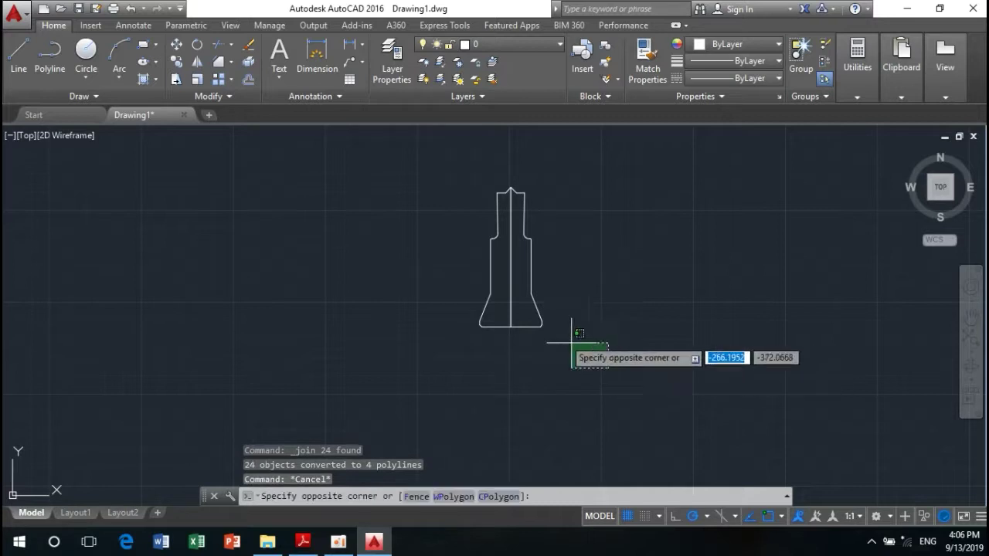
left_click(385, 164)
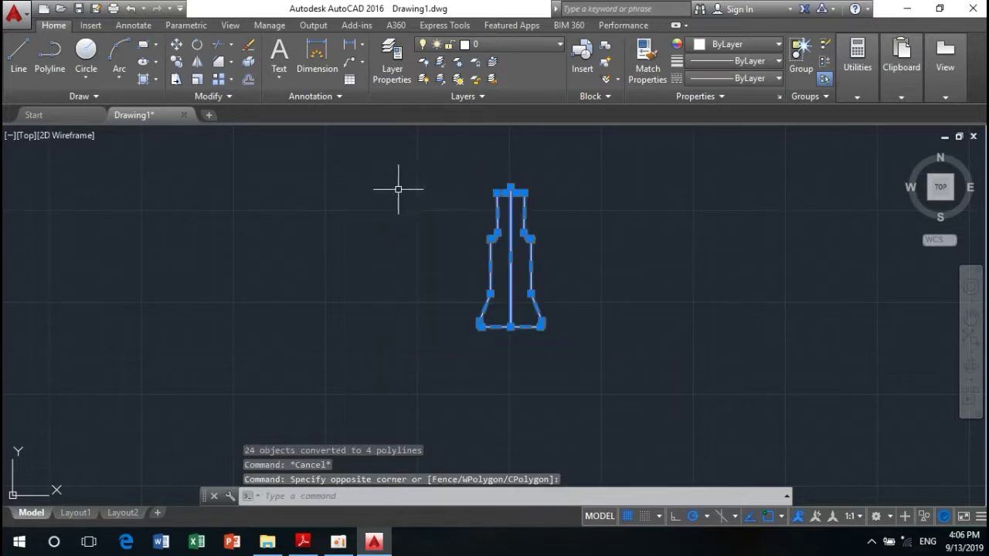
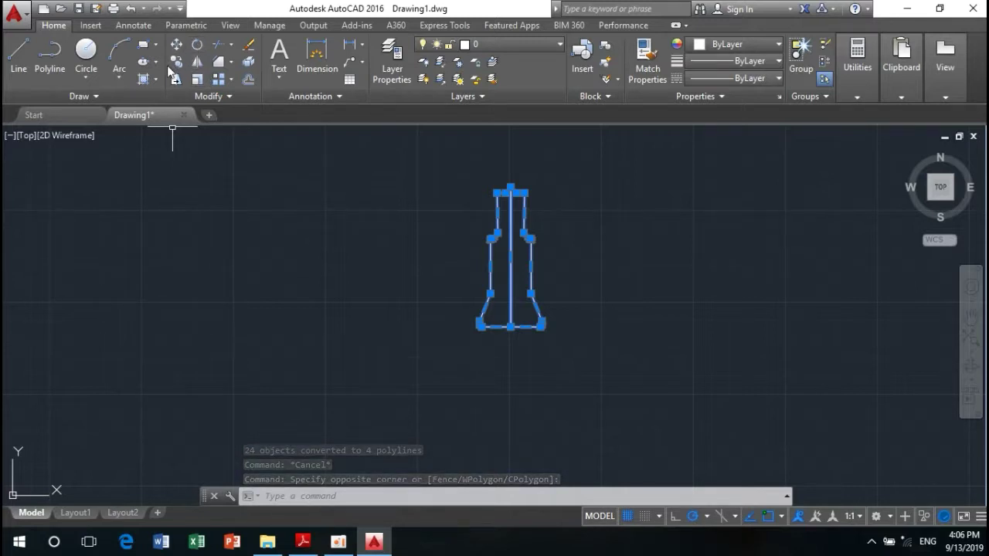
Copy the bottle profile from its bottom centre to a spot on the right.
left_click(174, 63)
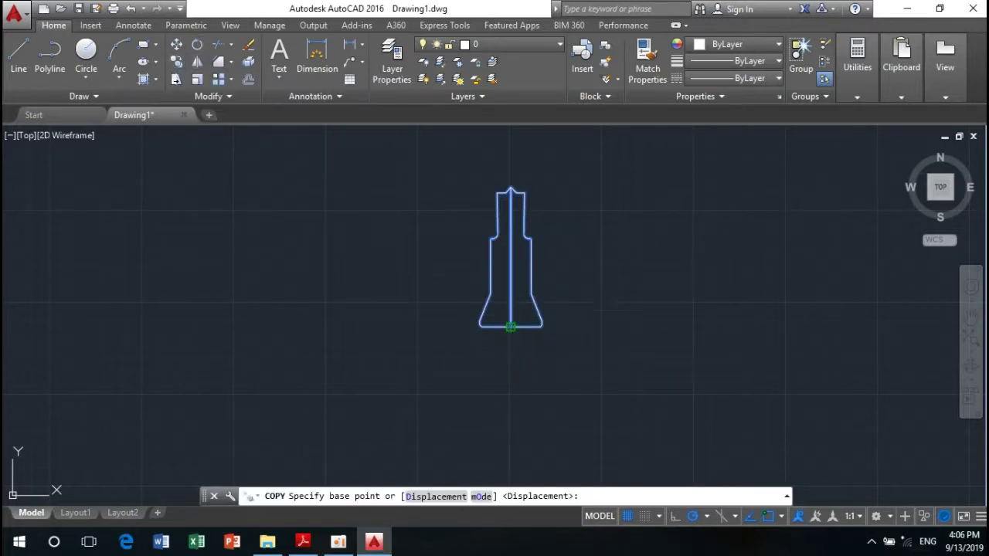
left_click(509, 327)
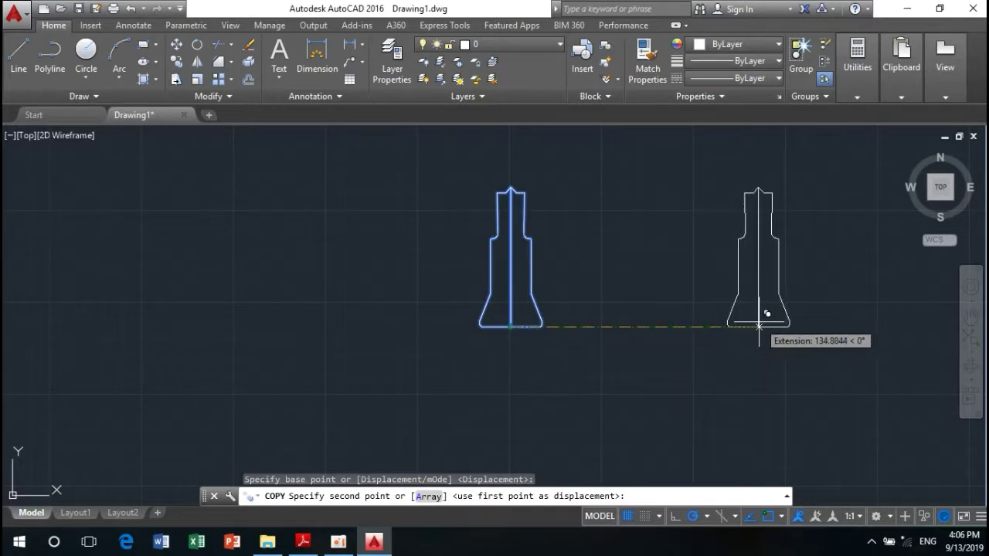
left_click(758, 327)
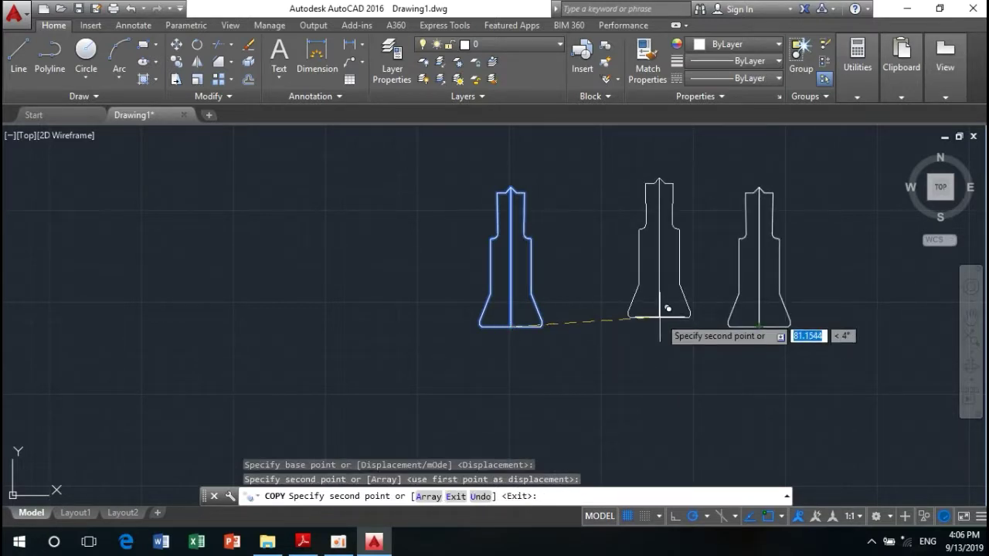
key("Escape")
Window-select the left bottle's lines, then clear the selection.
scroll(535, 307, "up", 4)
scroll(530, 302, "down", 4)
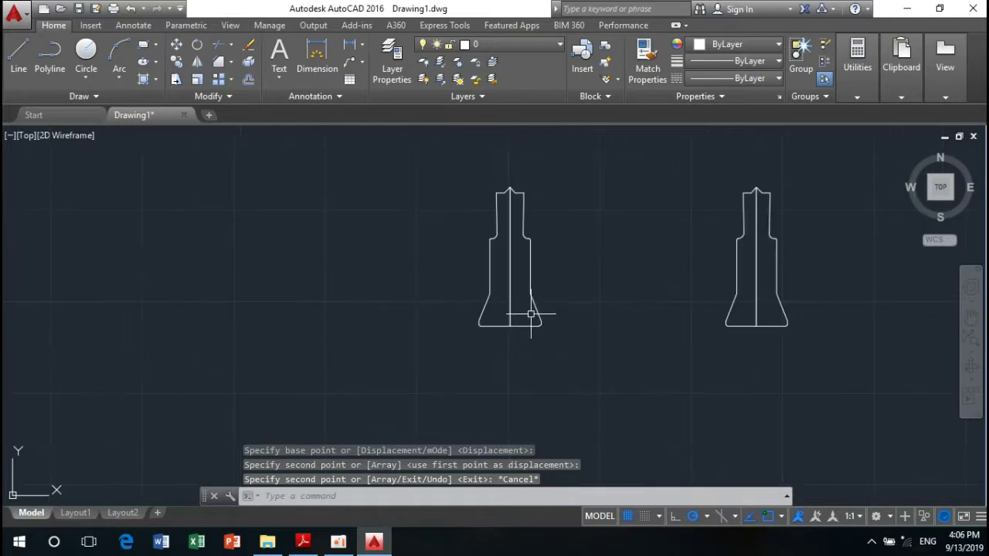
scroll(530, 316, "up", 1)
scroll(579, 331, "up", 2)
scroll(587, 325, "down", 2)
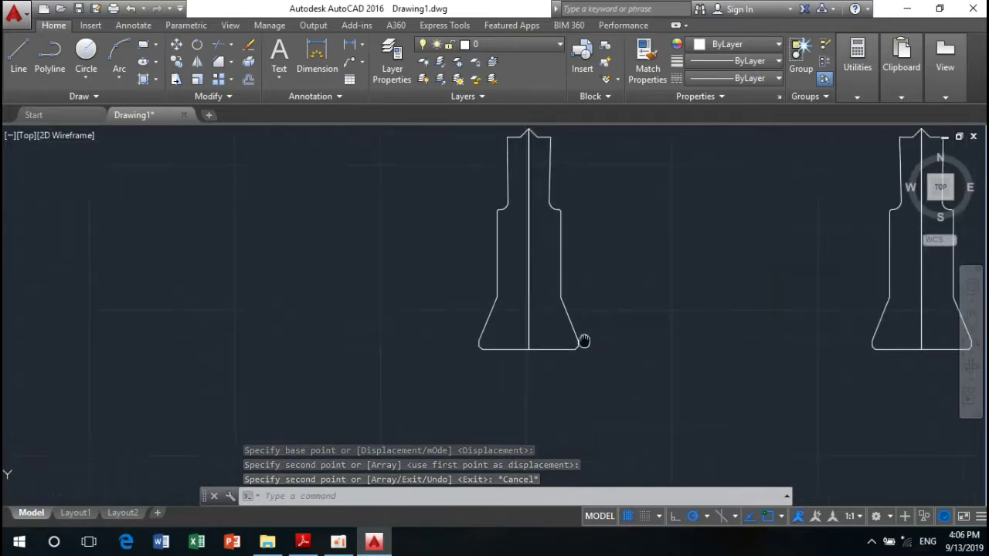
left_click(538, 298)
left_click(506, 272)
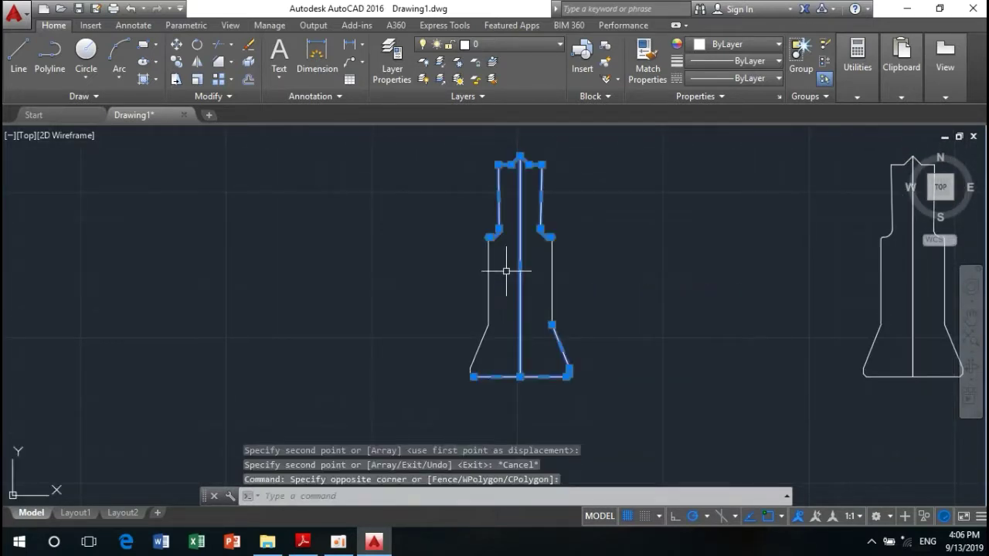
key("Escape")
key("Escape")
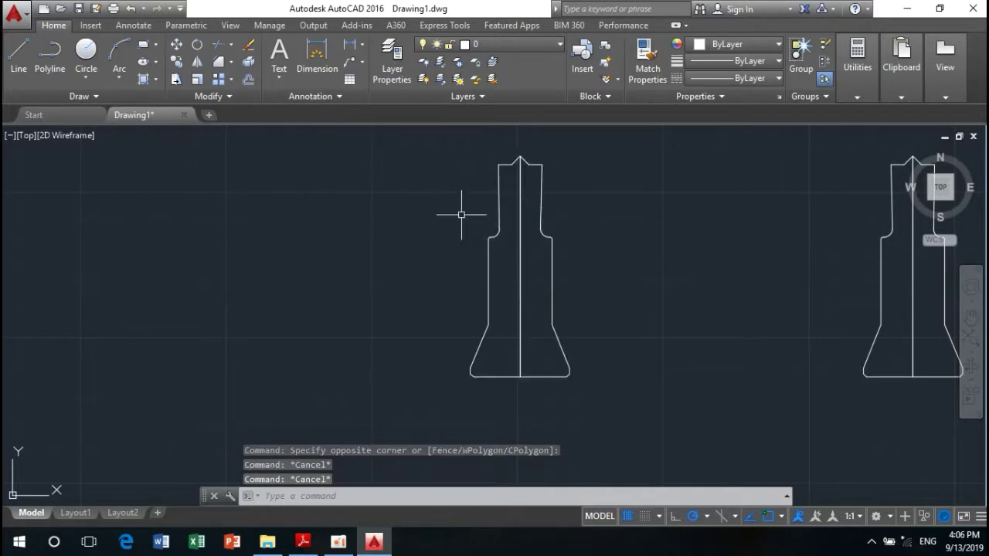
Trim away the centre line of the left bottle profile.
left_click(519, 213)
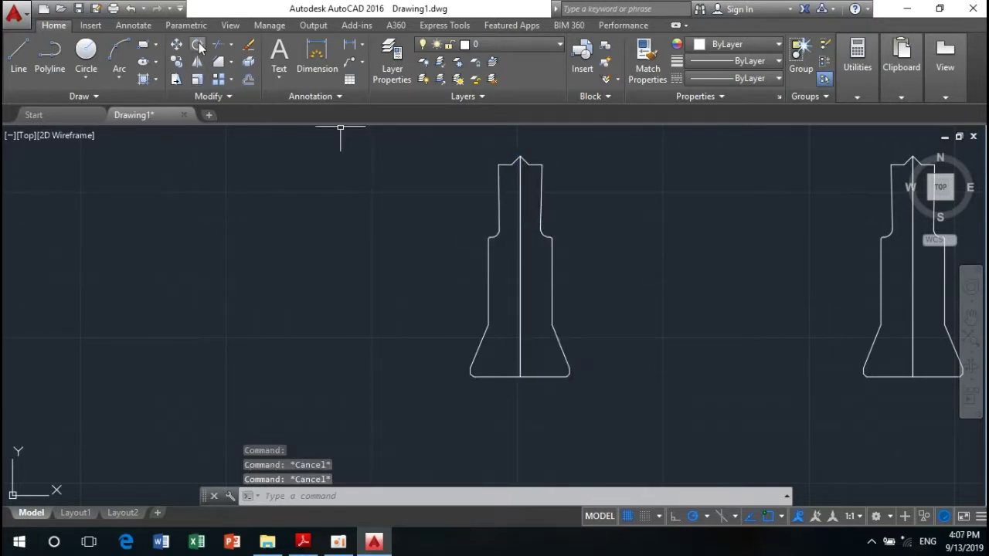
left_click(227, 47)
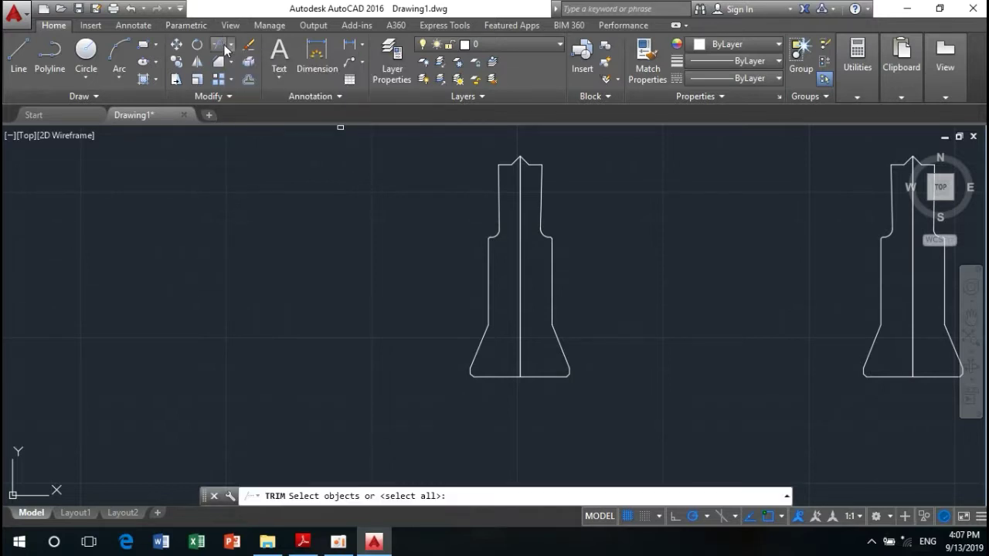
key("Return")
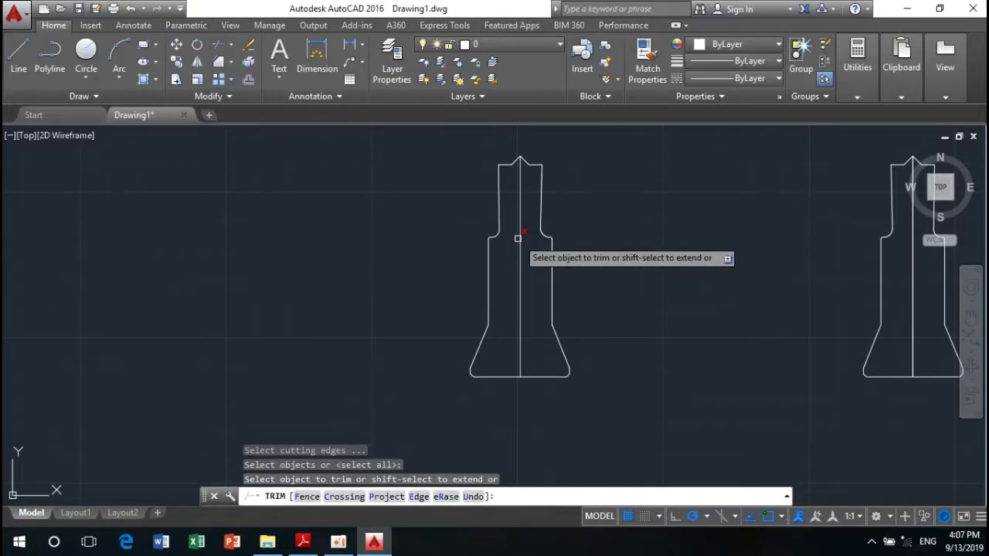
left_click(518, 239)
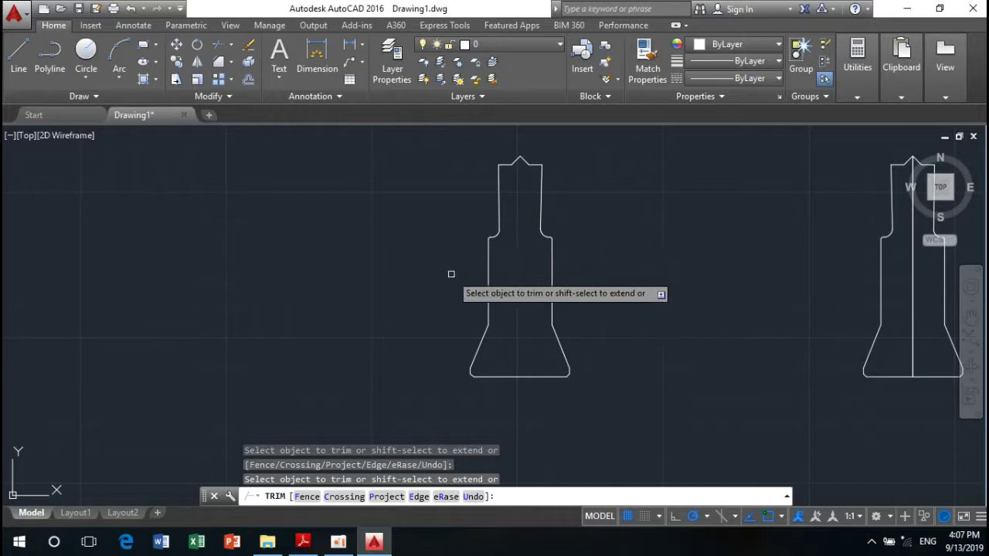
scroll(421, 269, "down", 2)
right_click(541, 247)
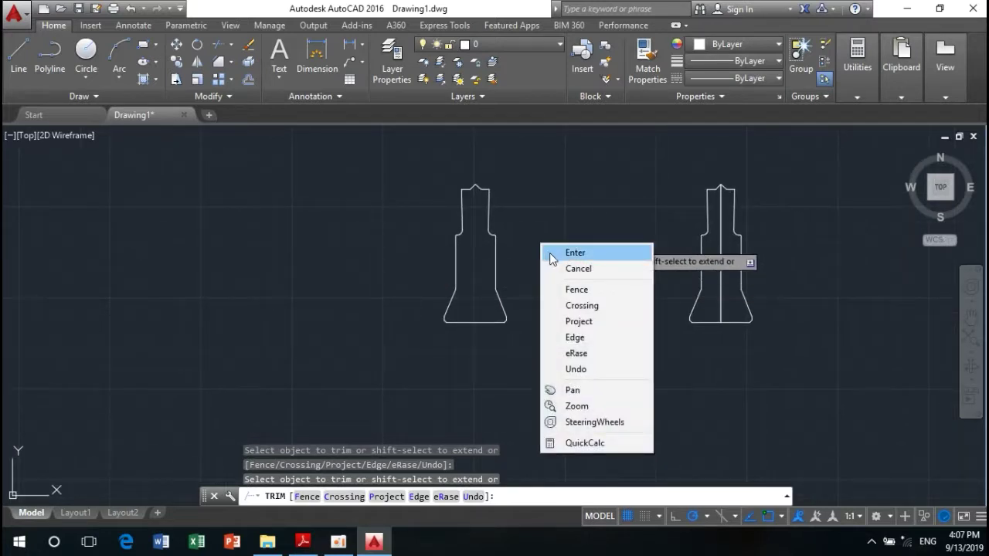
left_click(551, 253)
scroll(494, 297, "up", 5)
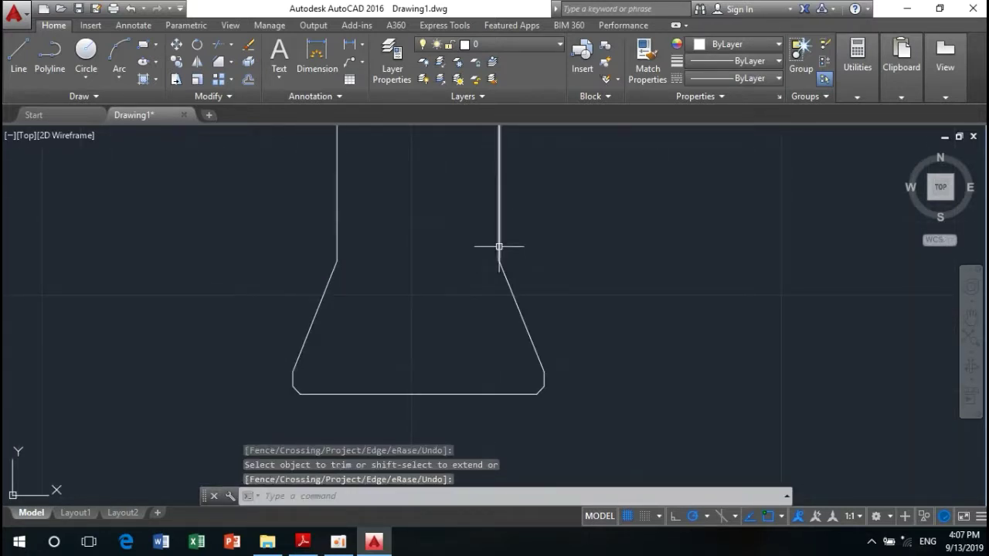
scroll(499, 246, "down", 4)
Join the left bottle's 20 segments into one polyline with Modify > Join.
middle_click_drag(459, 283, 464, 337)
left_click(560, 374)
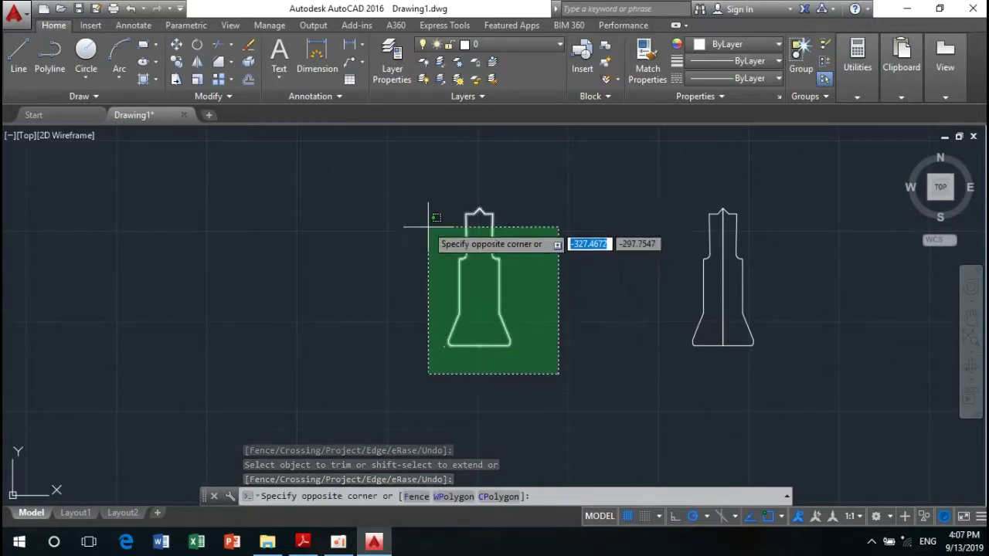
left_click(387, 184)
left_click(236, 94)
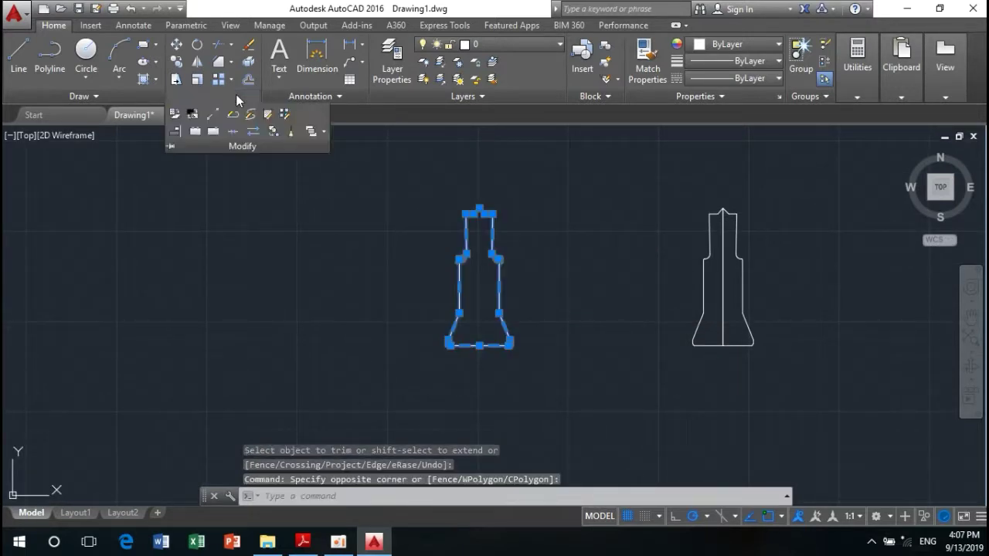
left_click(235, 128)
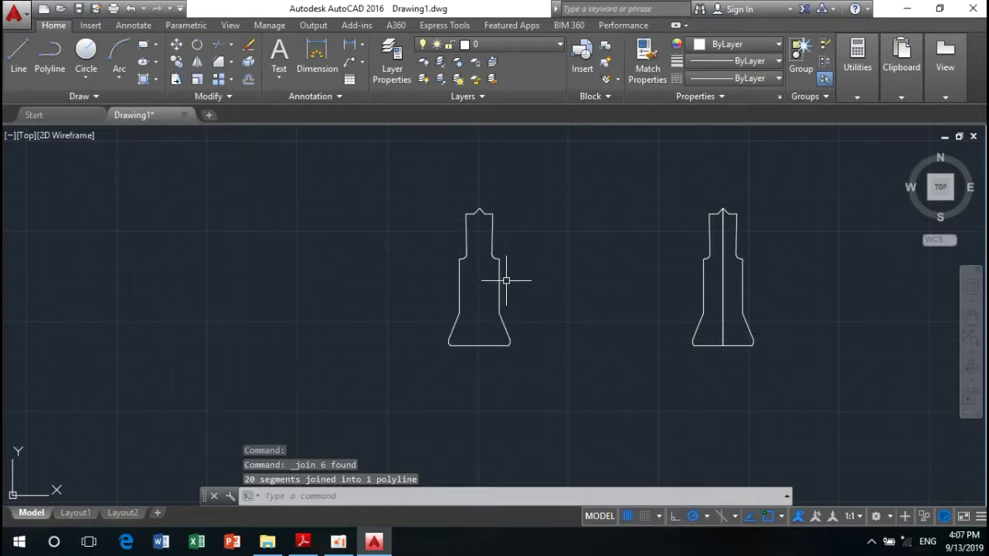
scroll(506, 280, "up", 2)
scroll(565, 327, "down", 2)
scroll(454, 240, "up", 2)
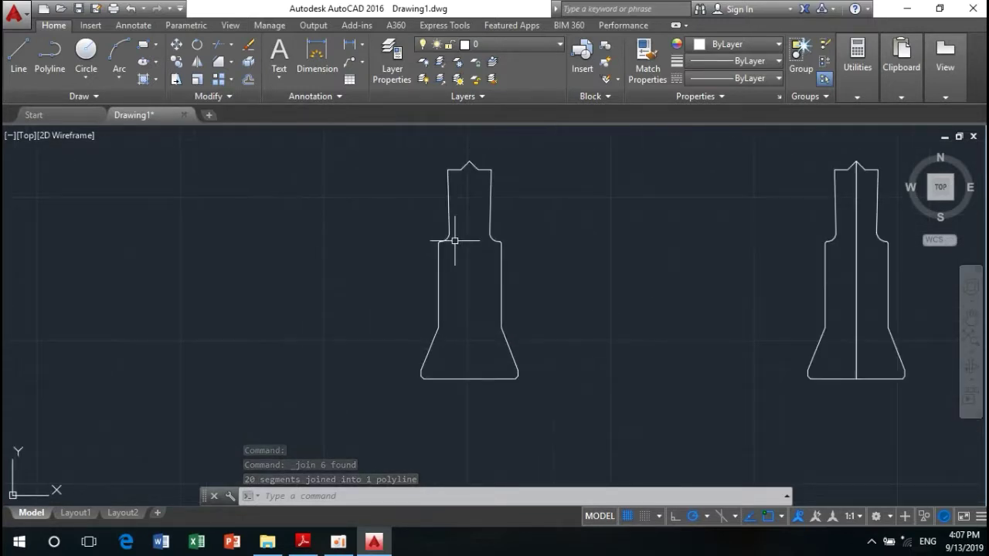
scroll(461, 254, "down", 2)
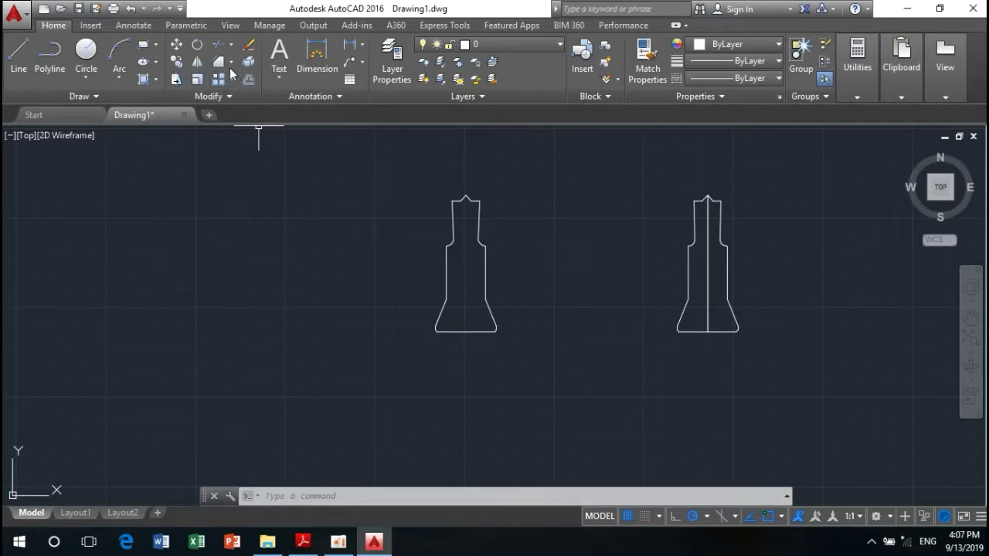
Dimension the left bottle's base width as 34, placed below the bottle.
left_click(313, 51)
scroll(437, 363, "up", 2)
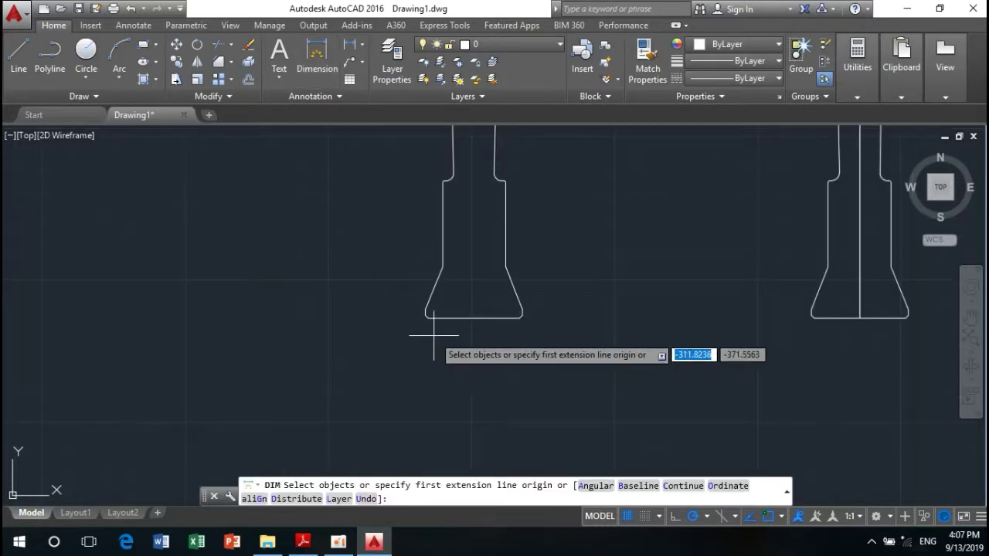
scroll(424, 324, "up", 3)
scroll(419, 313, "up", 3)
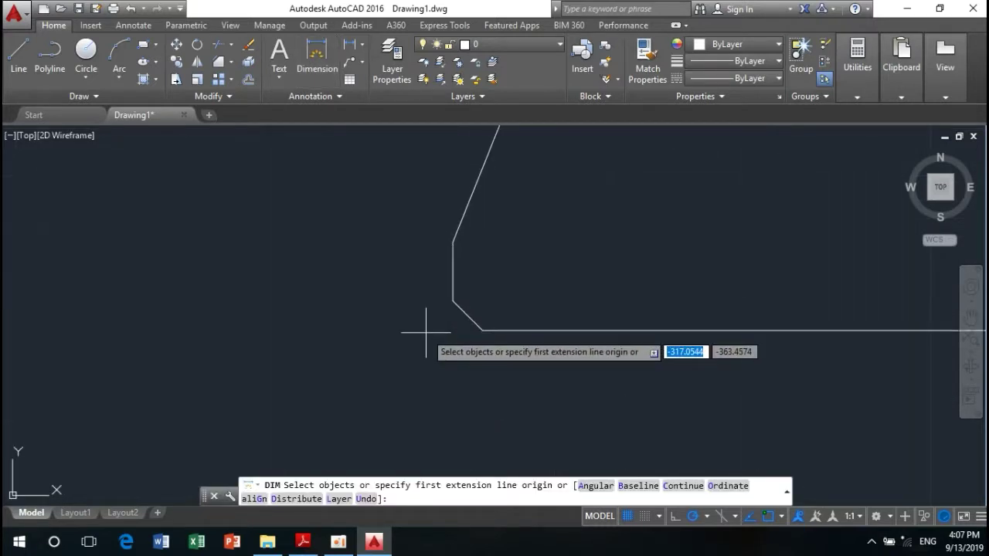
left_click(453, 301)
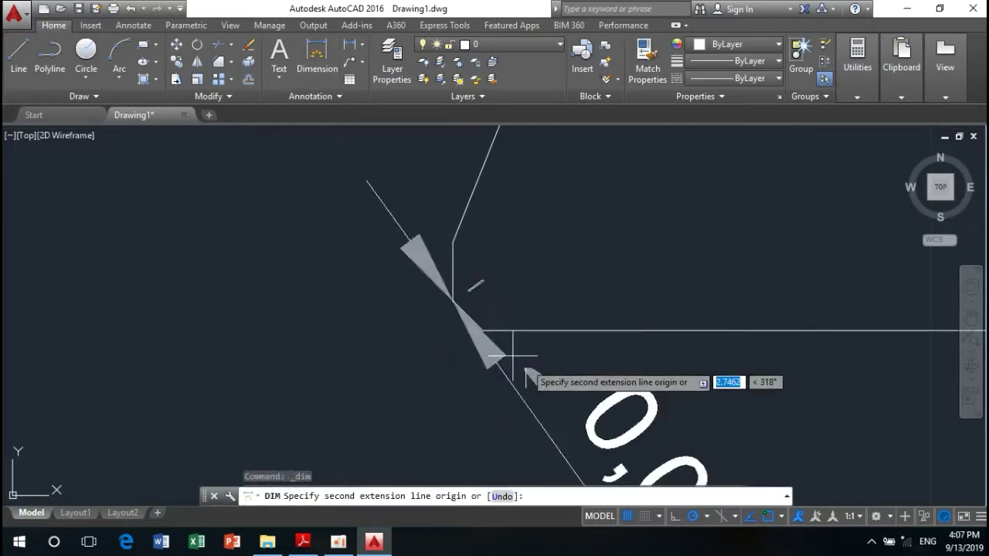
scroll(503, 353, "down", 3)
scroll(607, 397, "down", 2)
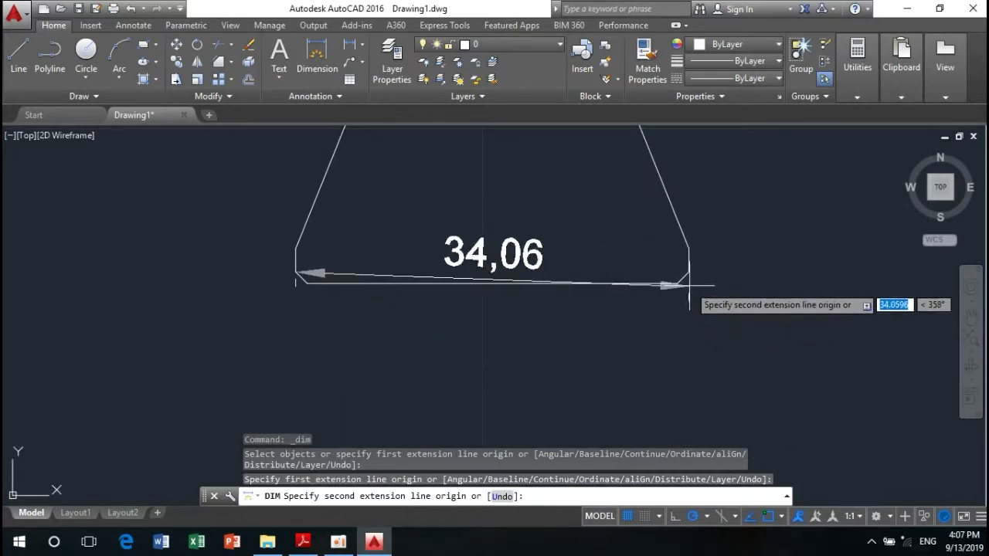
scroll(701, 302, "up", 3)
scroll(690, 271, "up", 1)
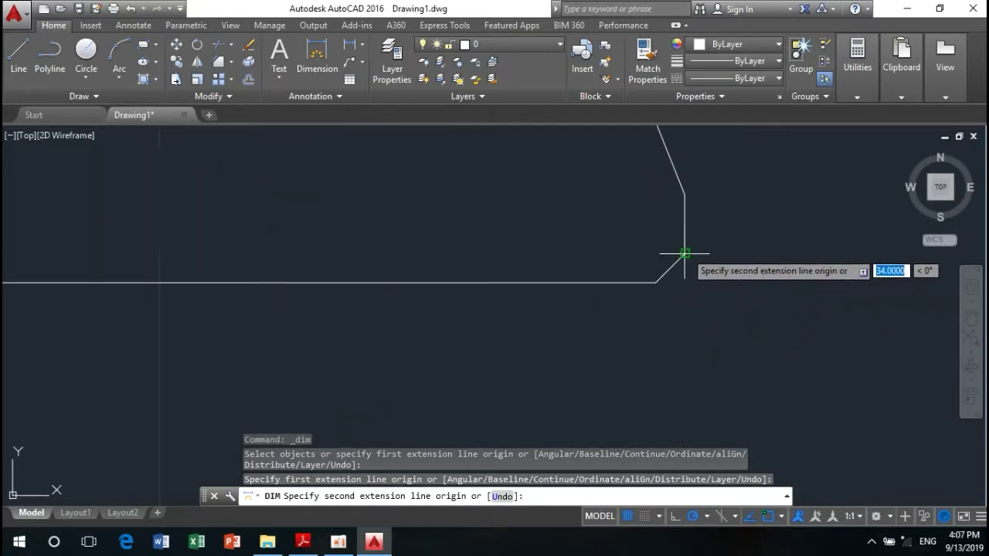
left_click(687, 250)
scroll(557, 343, "down", 3)
middle_click_drag(557, 342, 567, 294)
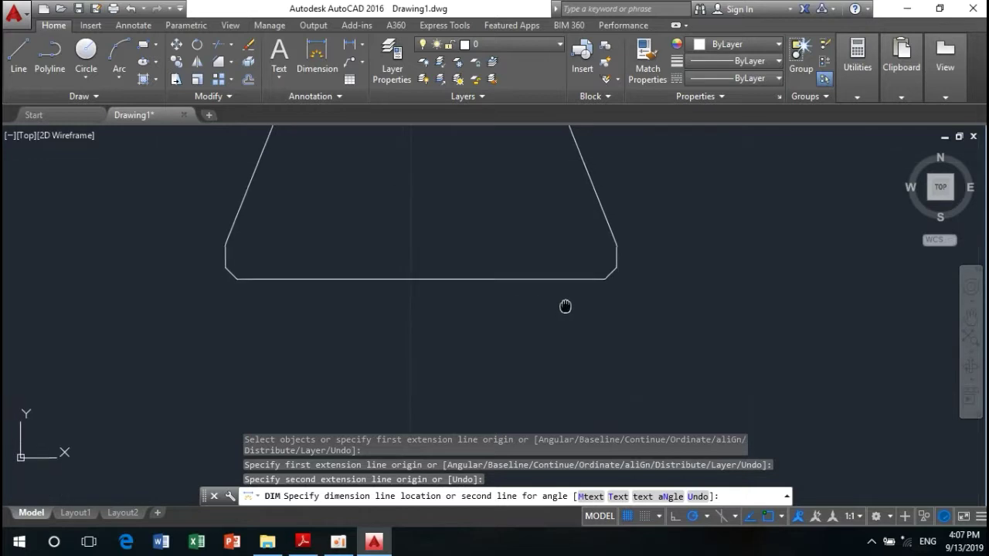
scroll(547, 341, "down", 2)
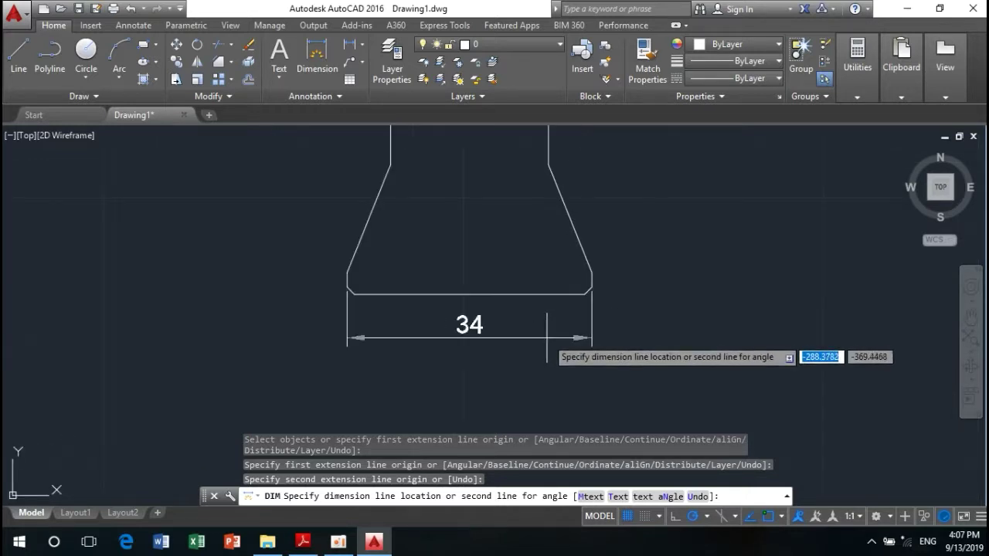
left_click(547, 334)
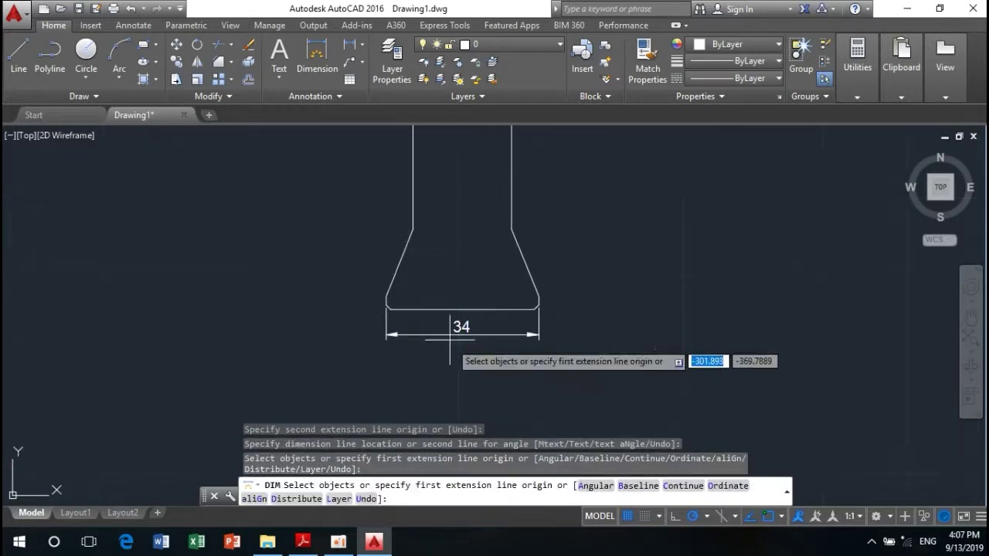
Start the overall height dimension from the bottom-left corner to the profile's apex.
middle_click_drag(384, 332, 386, 425)
scroll(445, 409, "up", 3)
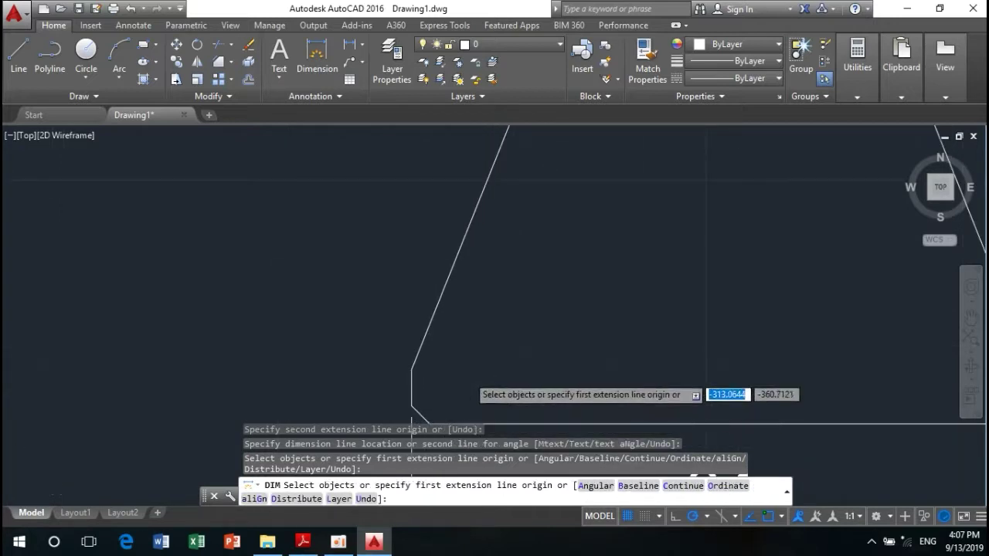
scroll(463, 340, "down", 3)
scroll(456, 338, "up", 1)
scroll(453, 338, "up", 1)
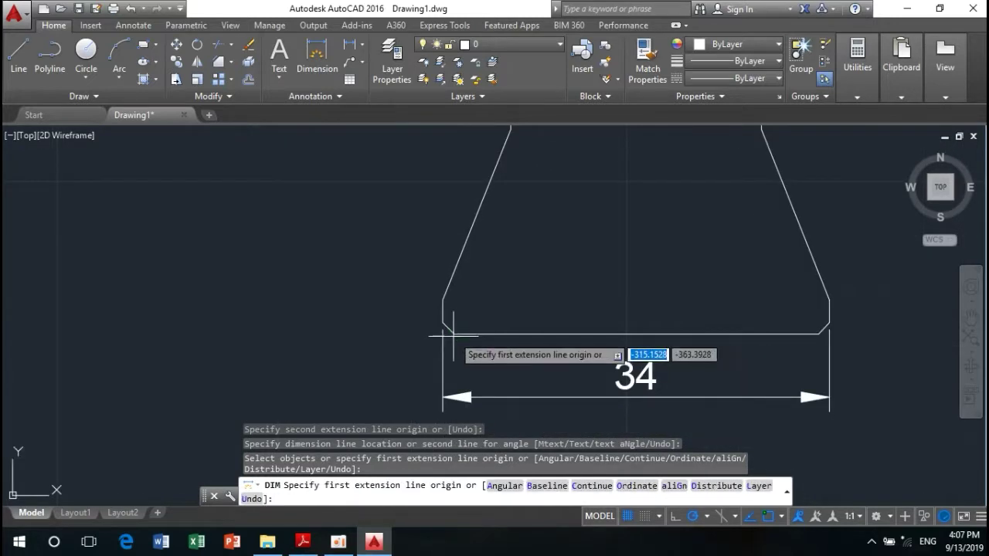
left_click(453, 334)
scroll(456, 309, "down", 3)
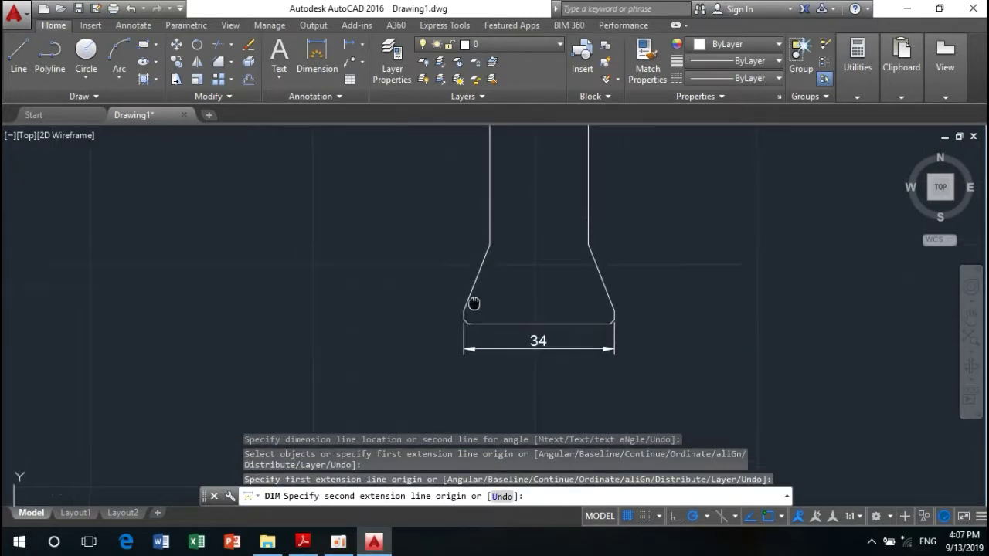
scroll(473, 297, "down", 2)
scroll(483, 270, "up", 3)
scroll(498, 262, "up", 2)
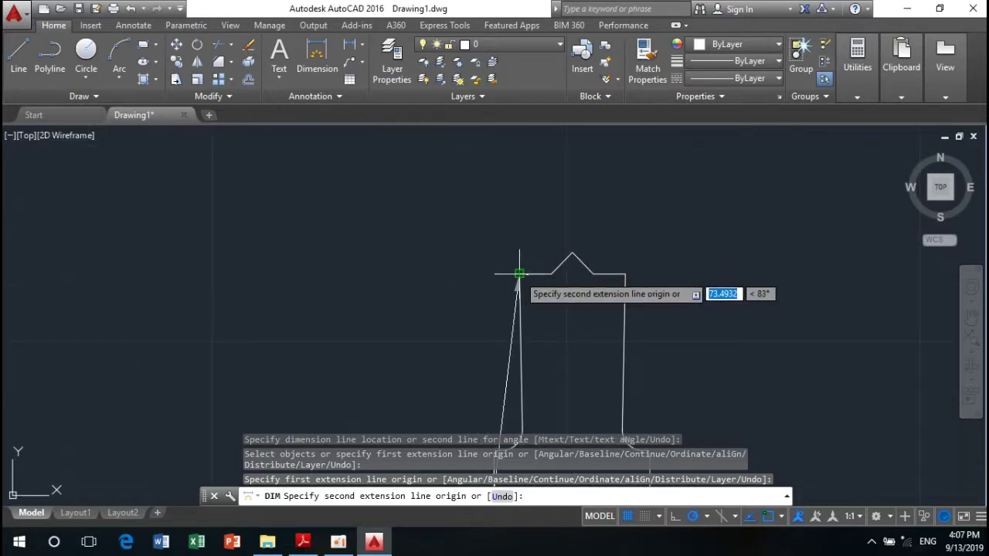
scroll(518, 272, "up", 4)
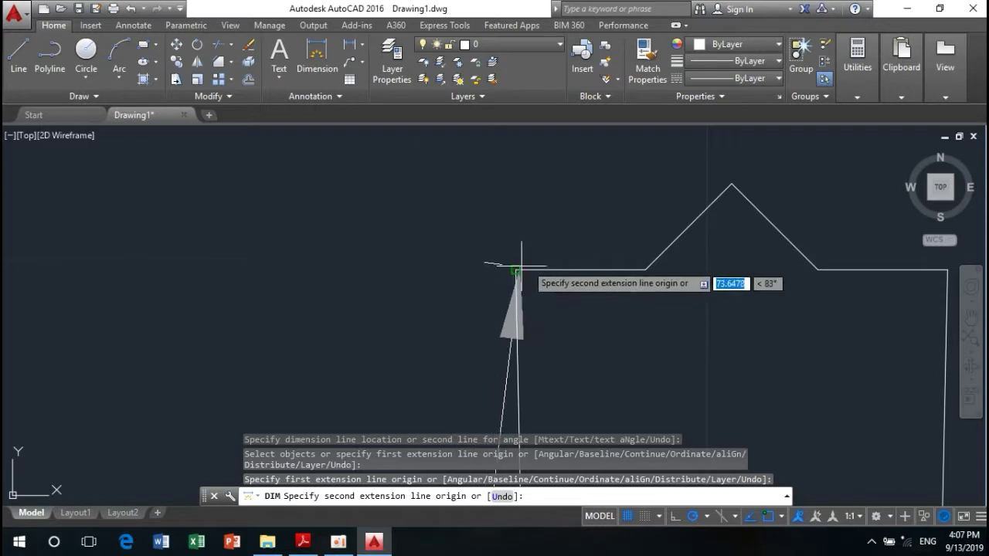
left_click(731, 184)
scroll(456, 271, "down", 2)
Place the 76 overall height dimension left of the profile.
scroll(409, 386, "down", 3)
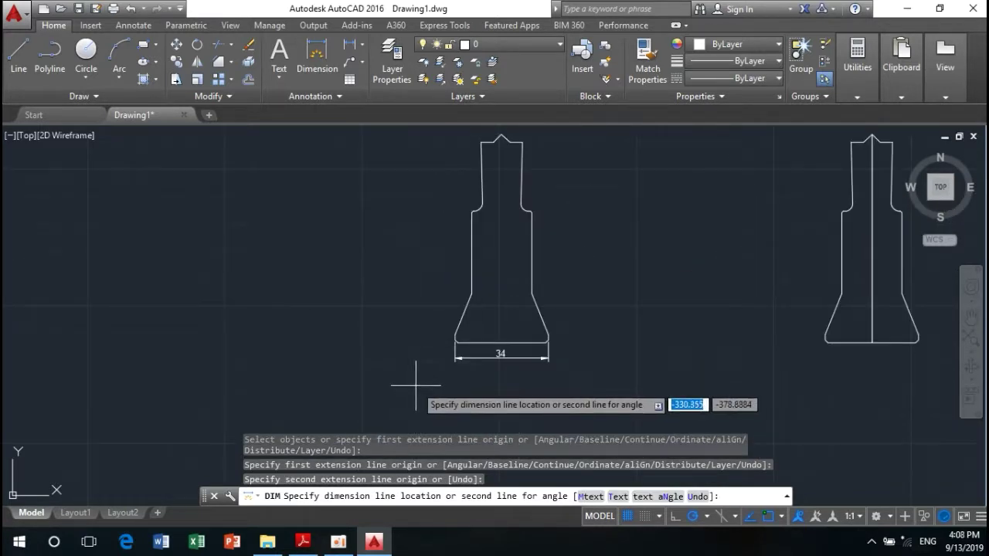
left_click(408, 309)
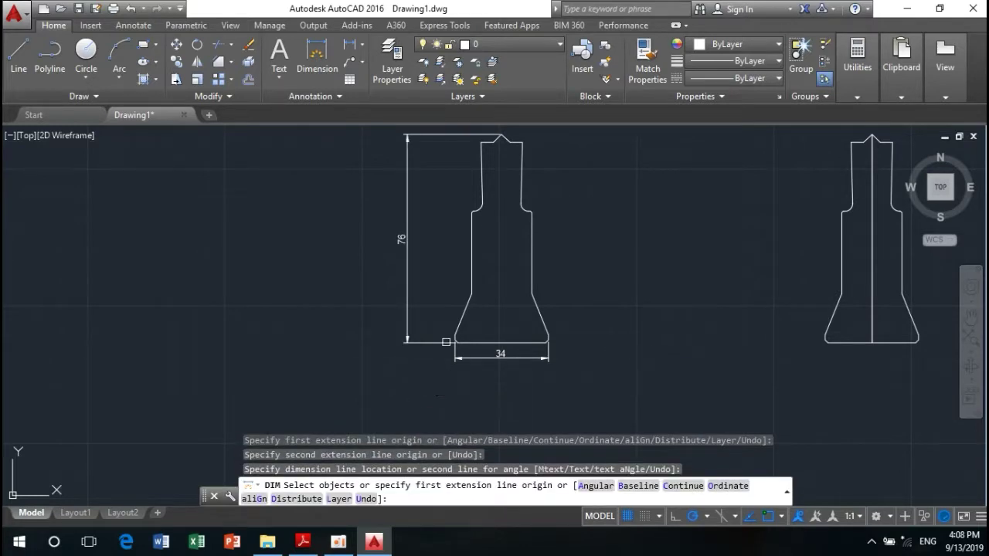
scroll(448, 208, "up", 2)
scroll(452, 215, "up", 2)
scroll(464, 247, "down", 4)
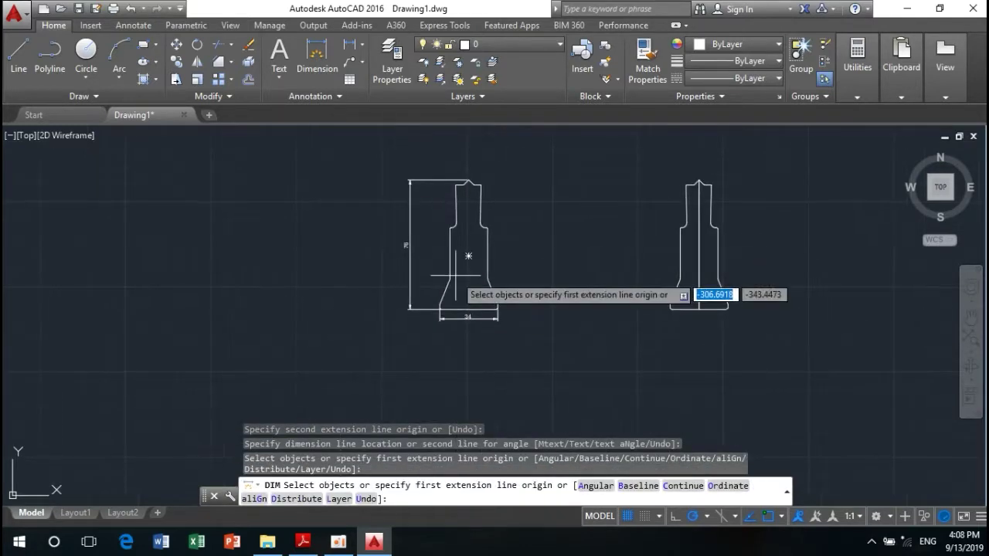
scroll(448, 298, "up", 2)
scroll(417, 313, "up", 3)
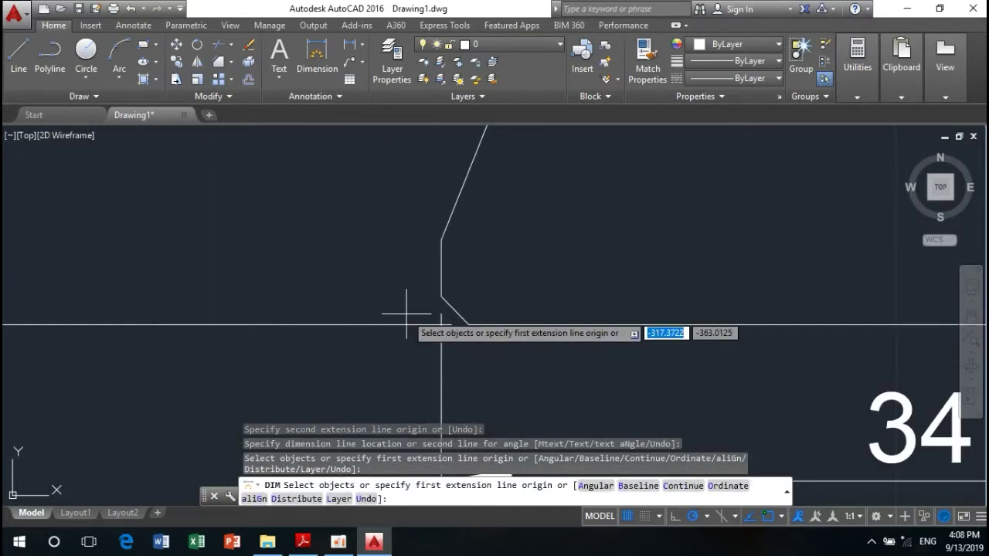
Add the 3 chamfer height and 15 taper height vertical dimensions.
left_click(468, 325)
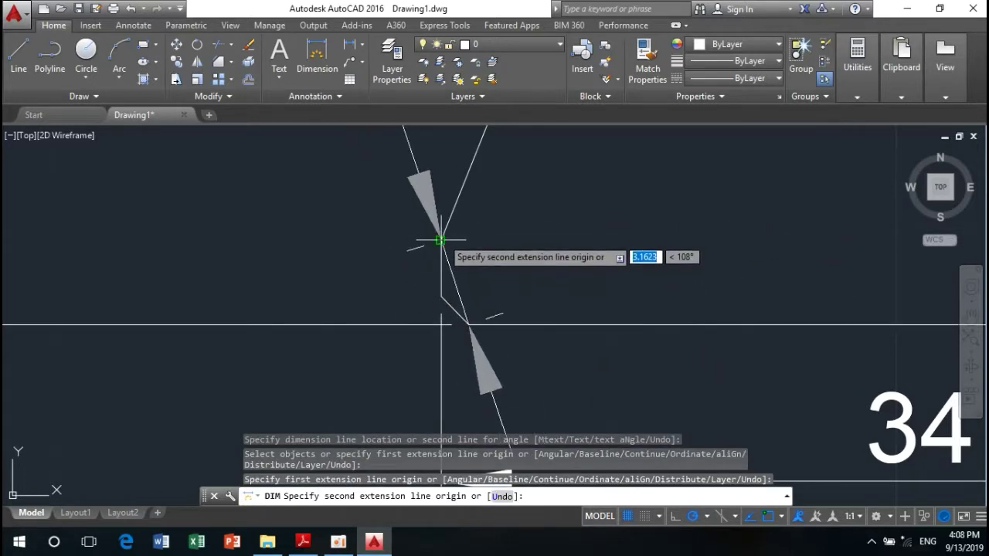
left_click(440, 241)
scroll(360, 217, "down", 3)
scroll(342, 221, "down", 3)
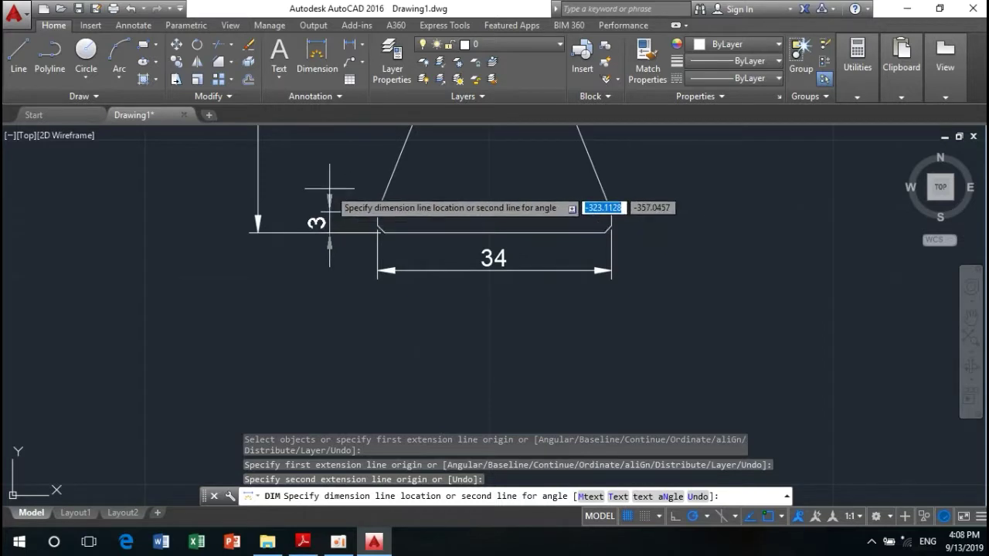
left_click(330, 188)
middle_click_drag(327, 193, 353, 281)
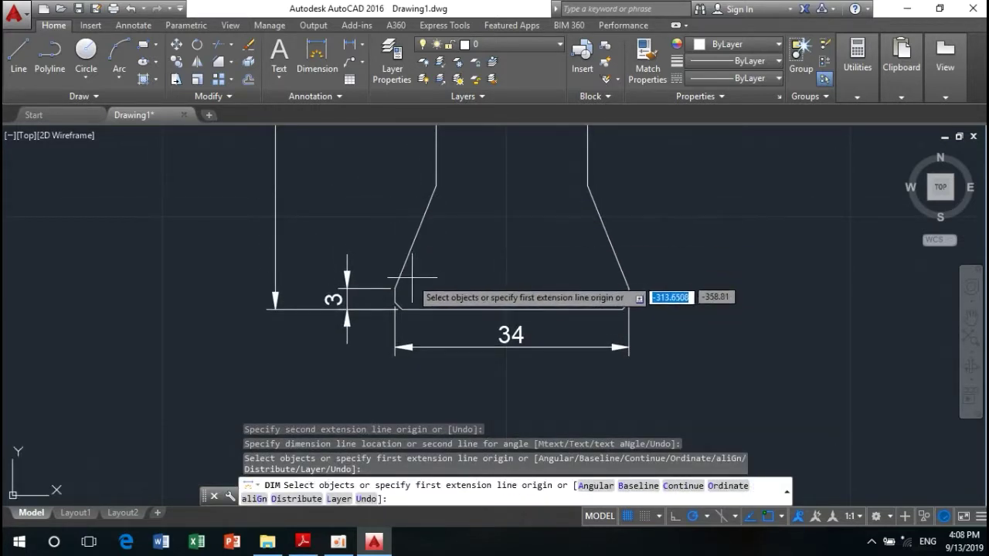
scroll(412, 275, "up", 5)
key("Return")
left_click(379, 267)
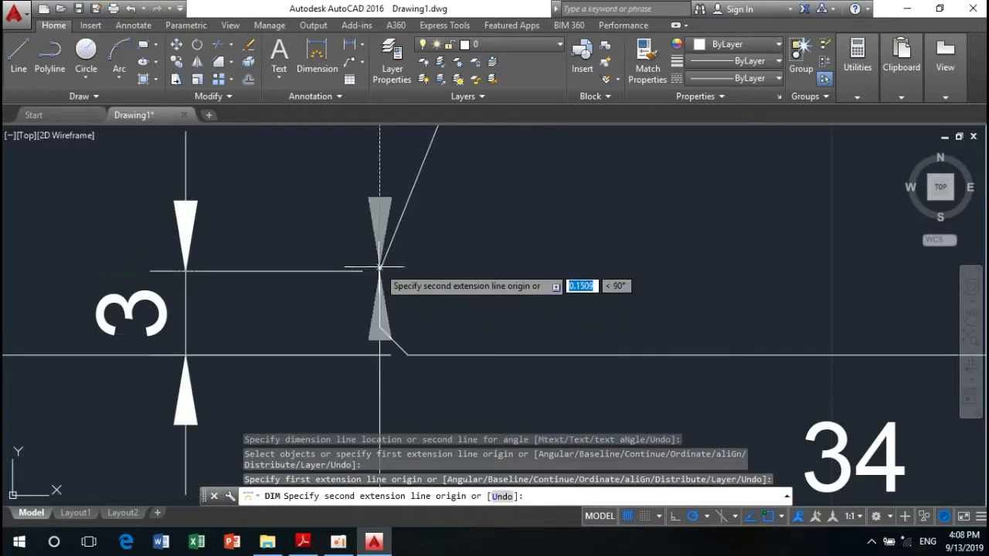
scroll(379, 267, "down", 5)
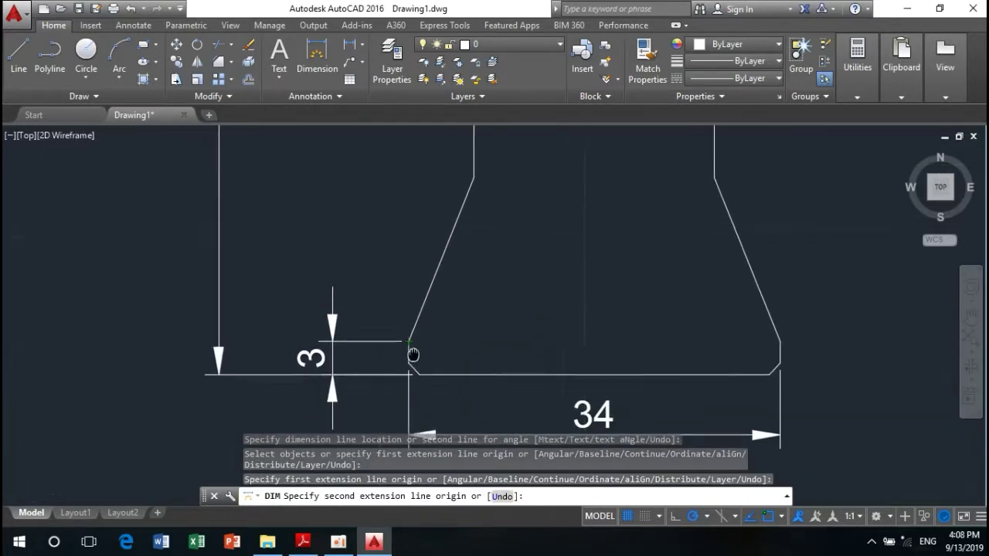
left_click(477, 186)
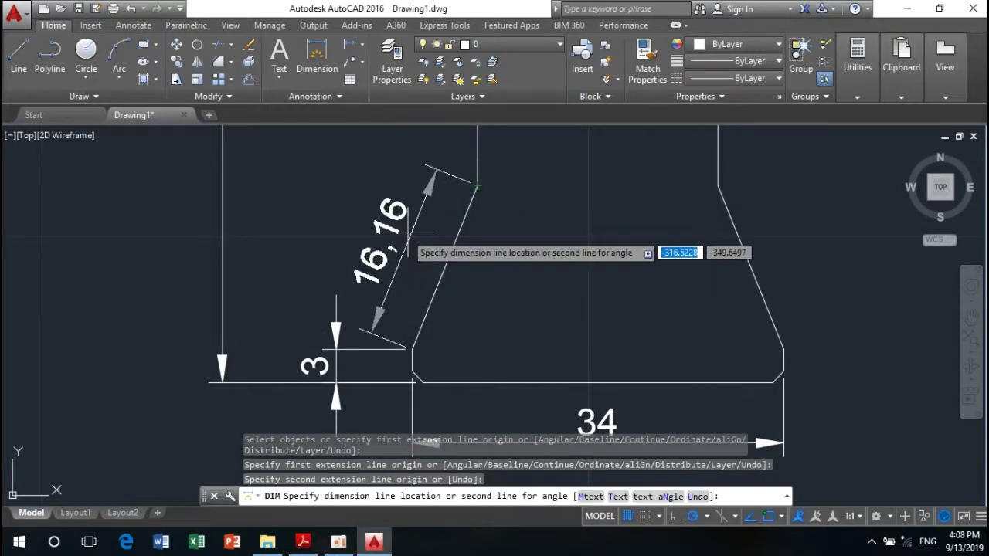
left_click(336, 350)
scroll(342, 338, "down", 5)
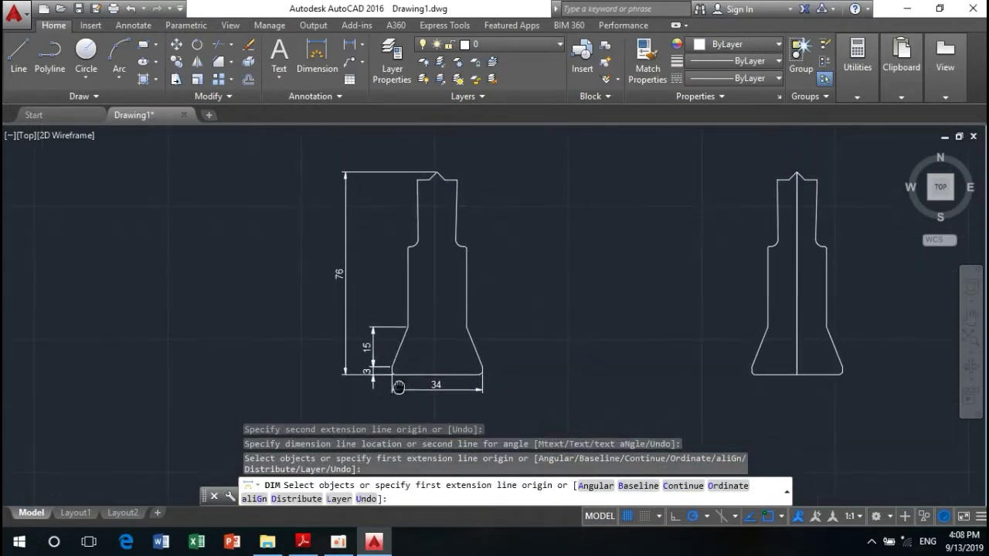
scroll(408, 193, "up", 3)
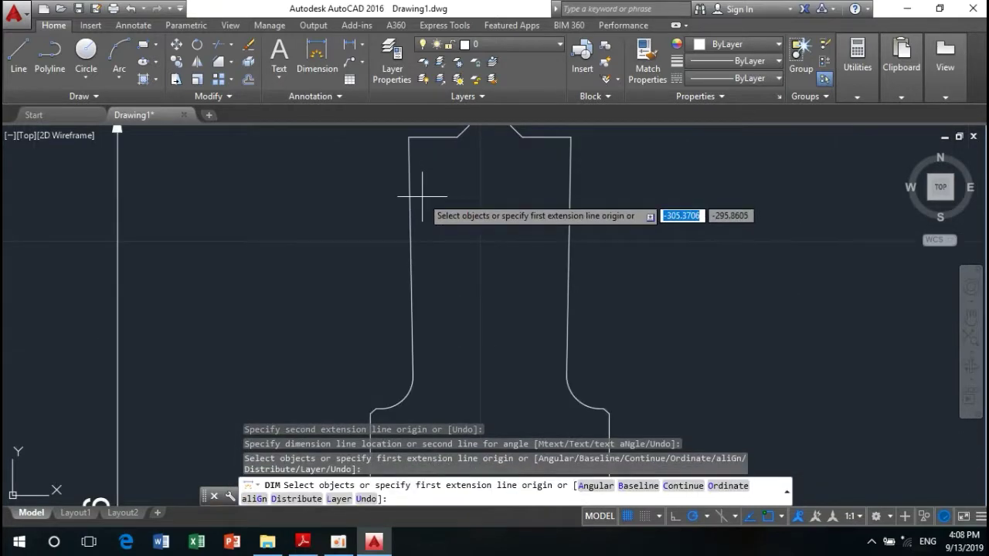
scroll(408, 194, "down", 3)
scroll(447, 278, "down", 2)
scroll(437, 259, "down", 1)
scroll(421, 232, "up", 3)
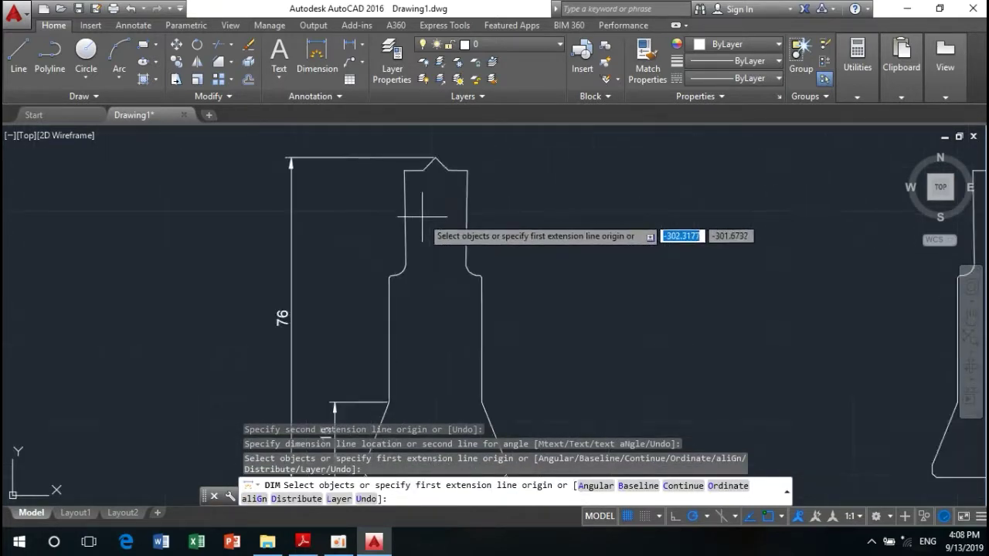
scroll(421, 166, "up", 2)
scroll(422, 166, "down", 1)
scroll(377, 176, "up", 3)
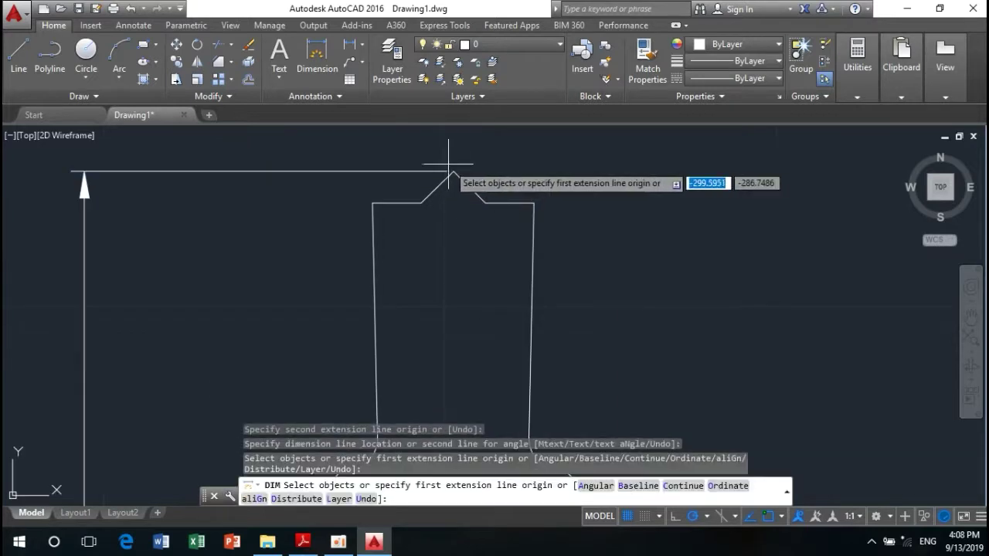
Add the 28.5 top section and 29.5 middle section vertical dimensions.
left_click(454, 171)
scroll(402, 276, "down", 2)
scroll(398, 255, "up", 2)
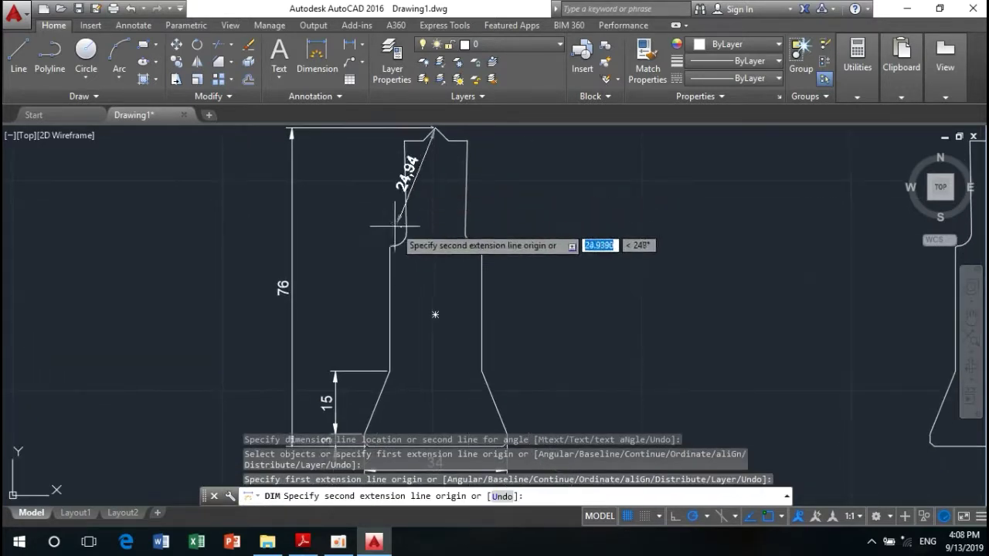
scroll(388, 252, "up", 2)
scroll(393, 247, "up", 2)
scroll(400, 235, "up", 1)
left_click(403, 229)
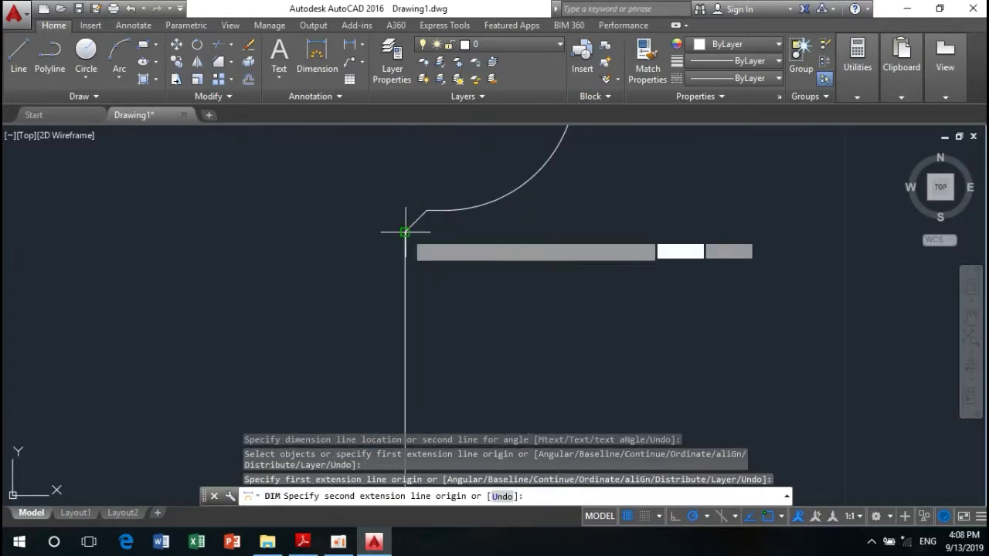
scroll(405, 232, "down", 3)
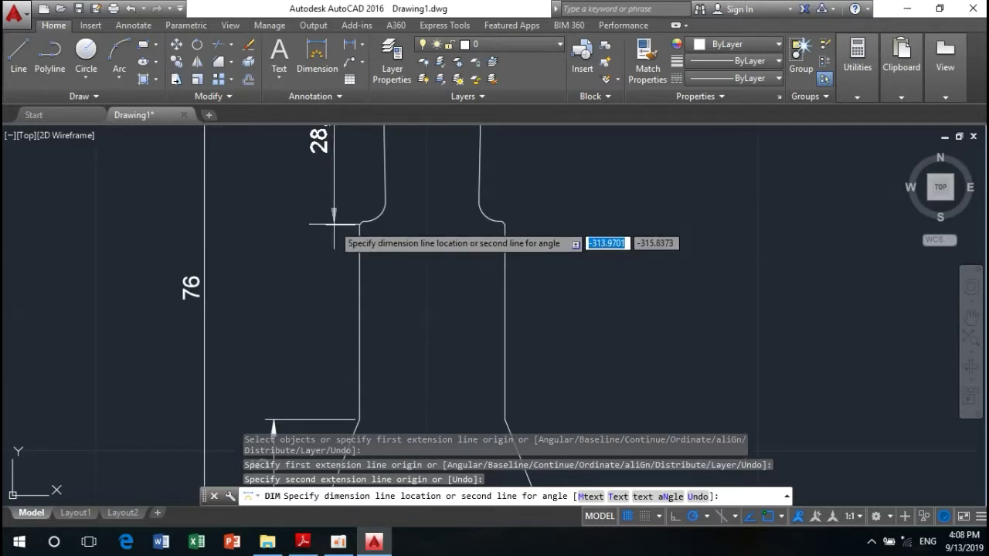
scroll(340, 224, "down", 2)
scroll(343, 226, "down", 1)
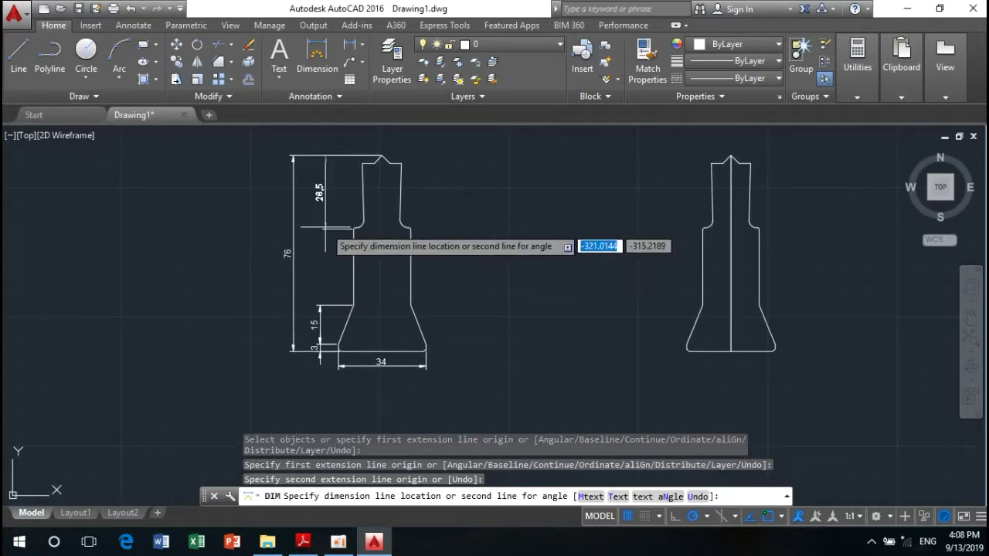
left_click(323, 227)
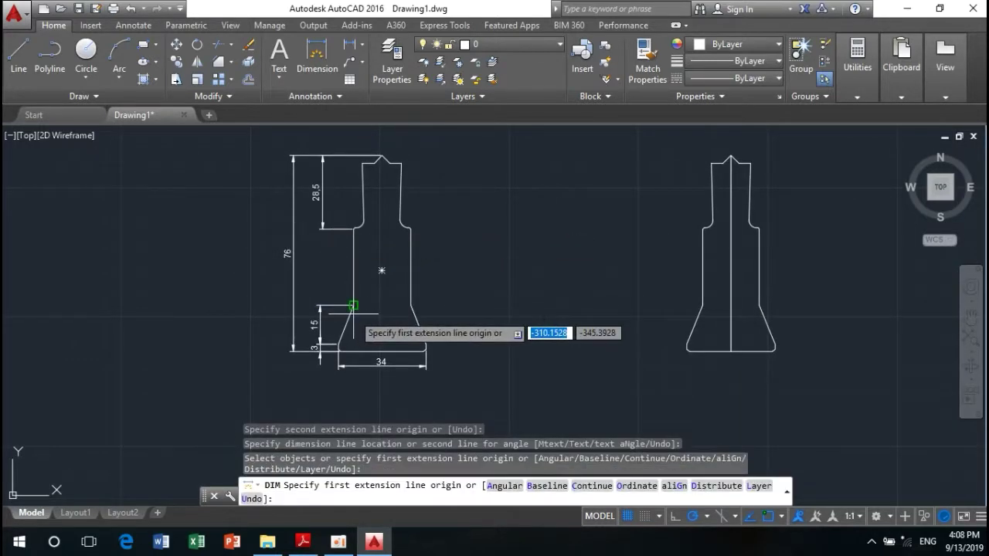
scroll(353, 313, "up", 3)
left_click(348, 279)
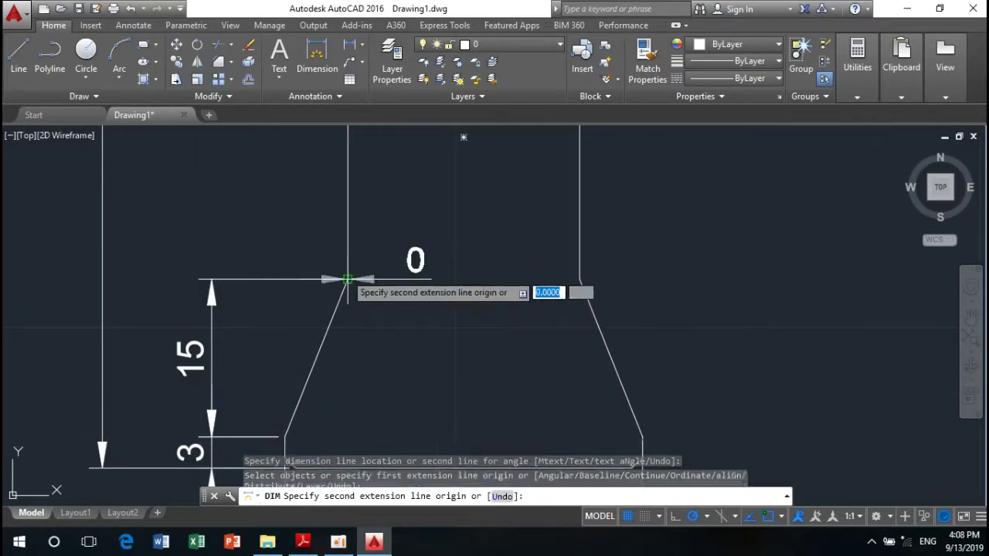
scroll(359, 193, "down", 2)
scroll(363, 189, "down", 1)
scroll(378, 220, "up", 5)
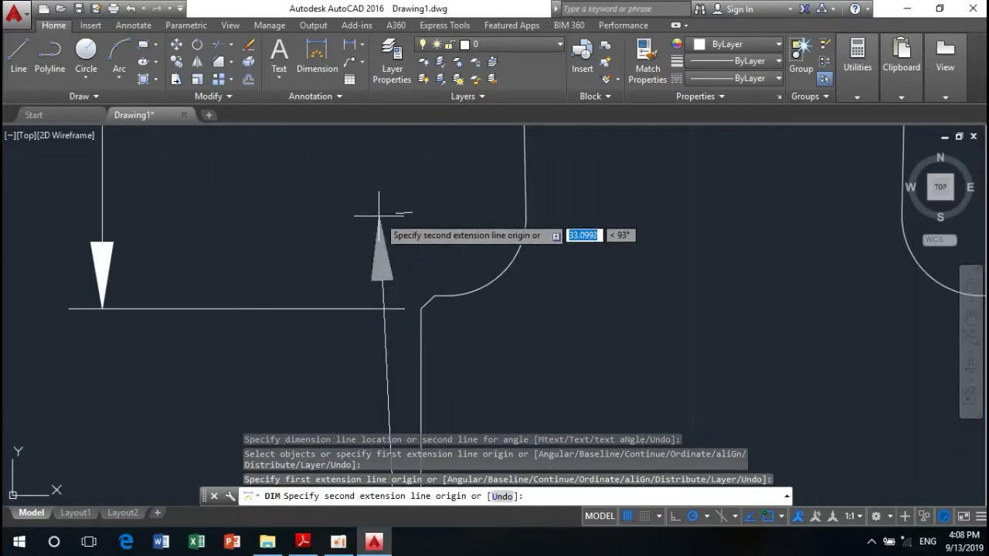
left_click(420, 308)
scroll(332, 326, "down", 5)
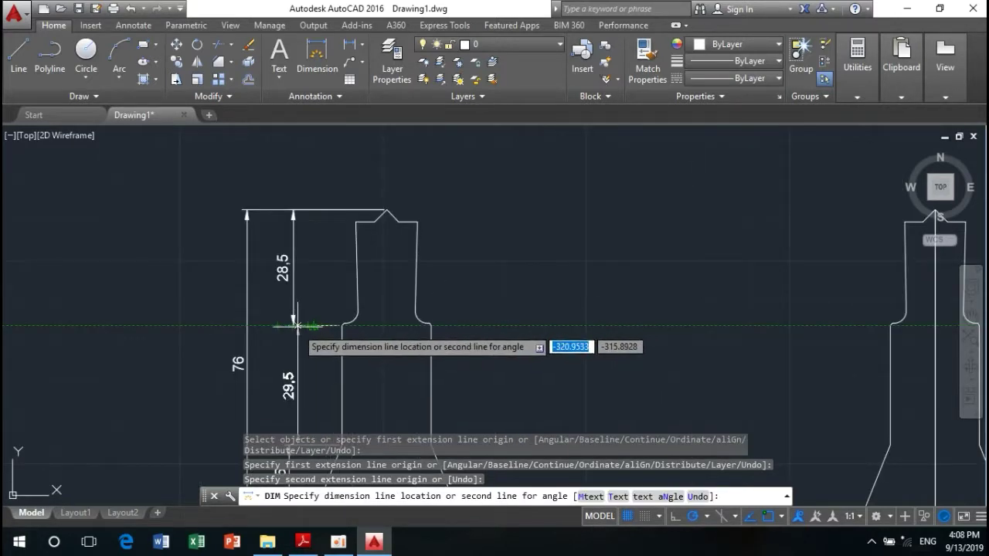
left_click(293, 325)
scroll(371, 324, "down", 3)
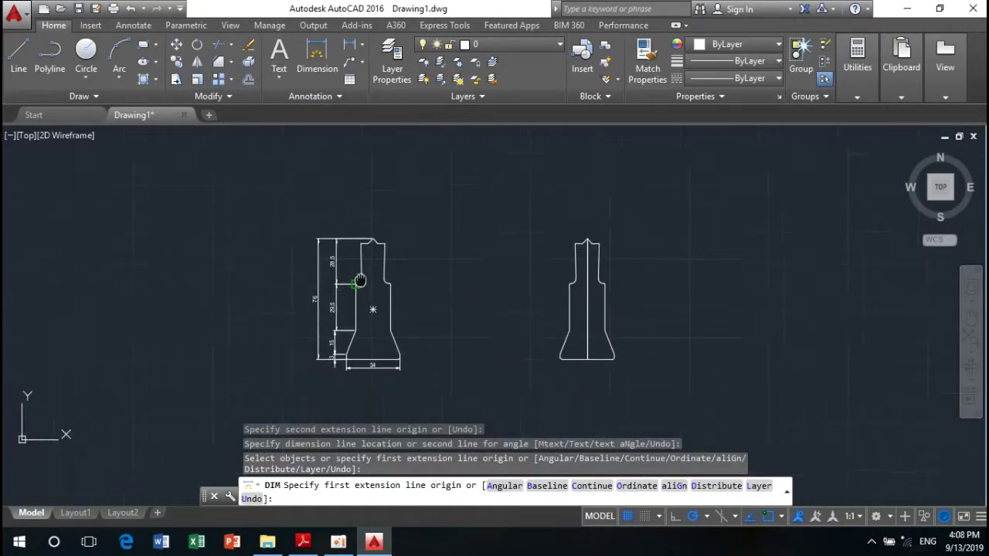
right_click(244, 250)
End the running dimension command.
left_click(276, 255)
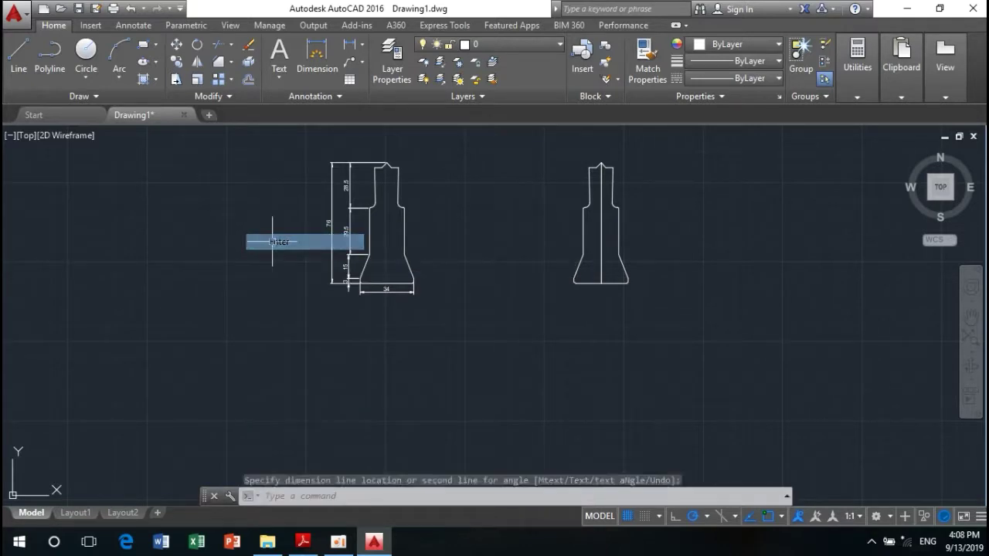
scroll(640, 375, "up", 3)
scroll(419, 288, "down", 3)
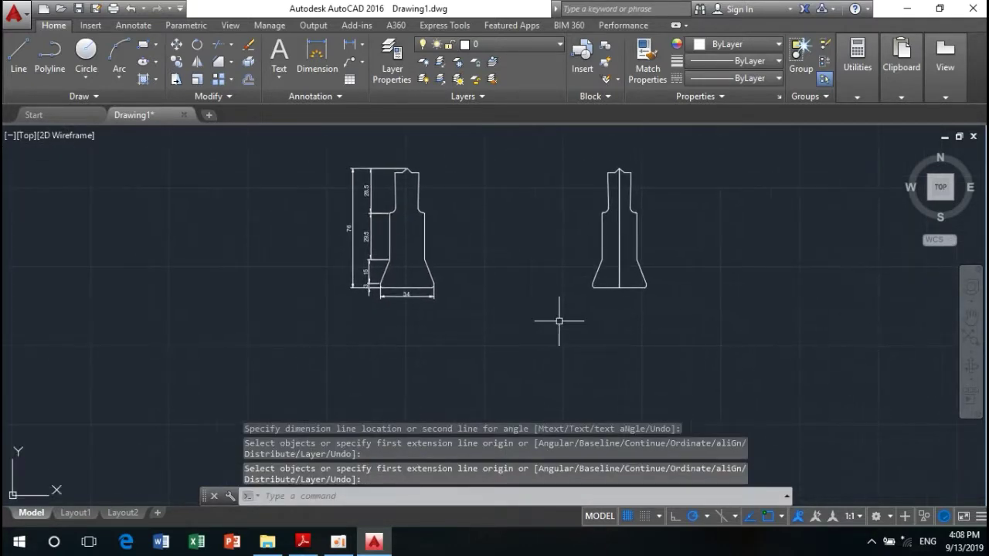
scroll(374, 256, "up", 4)
right_click(153, 276)
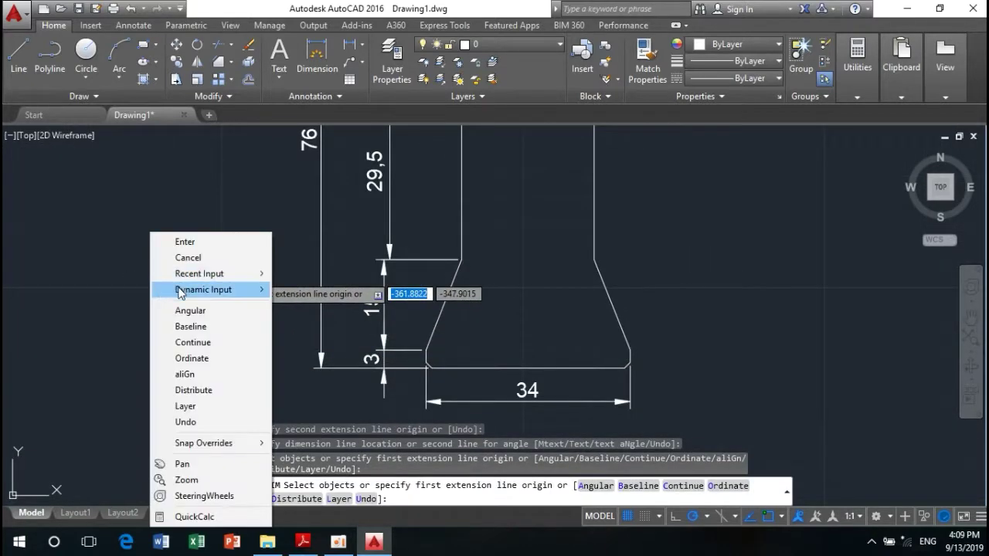
left_click(200, 244)
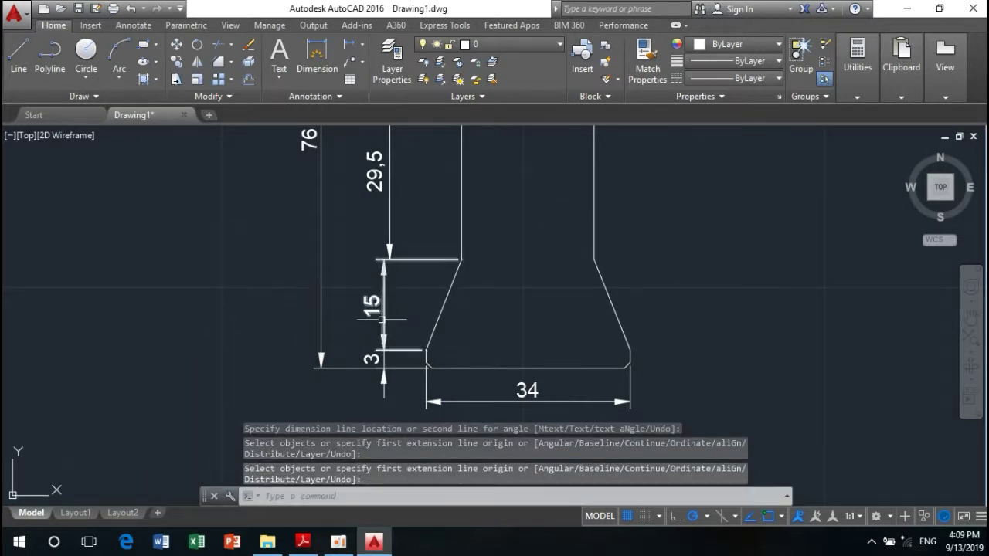
Move the 3 chamfer dimension in line beneath the 15 dimension.
left_click(383, 295)
left_click(371, 303)
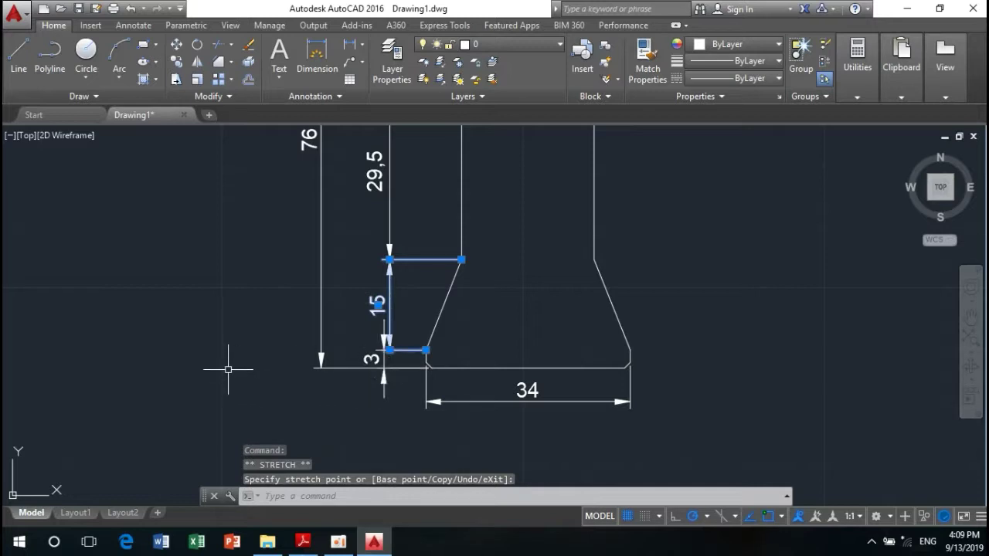
key("Escape")
left_click(383, 360)
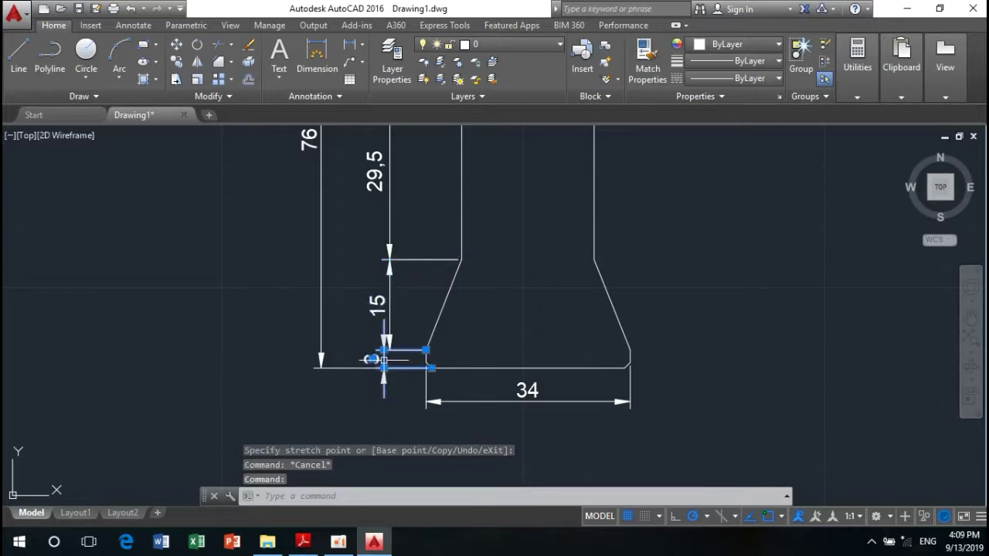
left_click(384, 350)
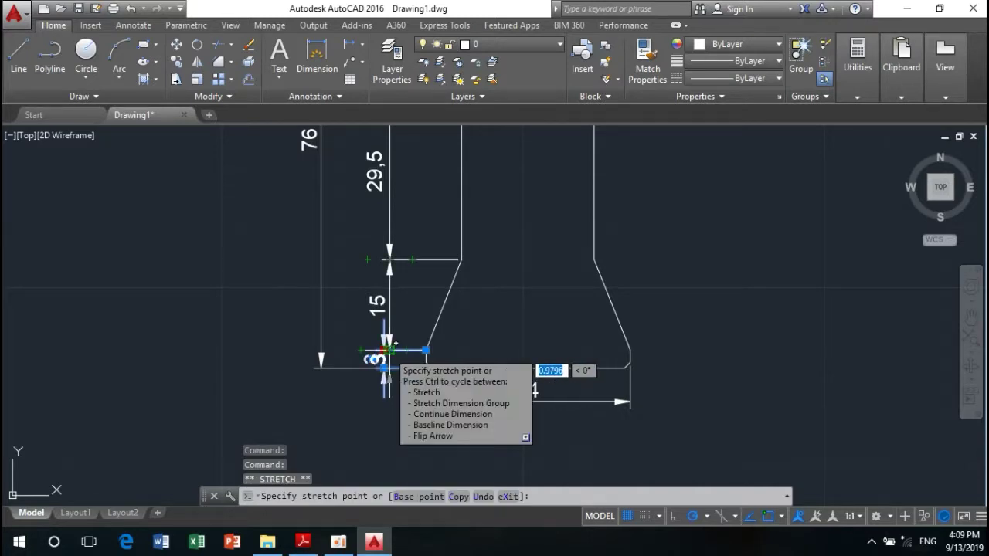
left_click(386, 345)
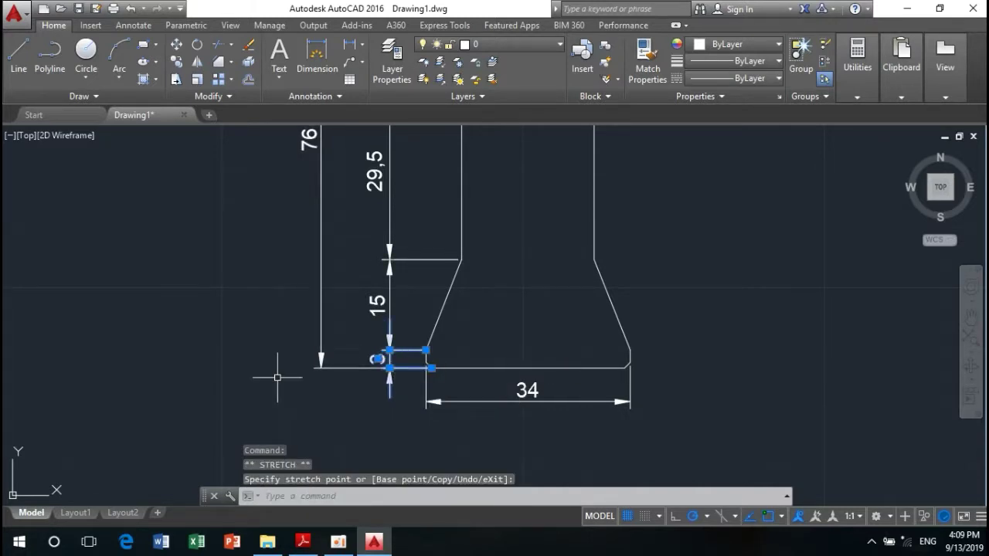
key("Escape")
scroll(277, 378, "down", 3)
scroll(276, 372, "down", 3)
middle_click_drag(290, 394, 351, 331)
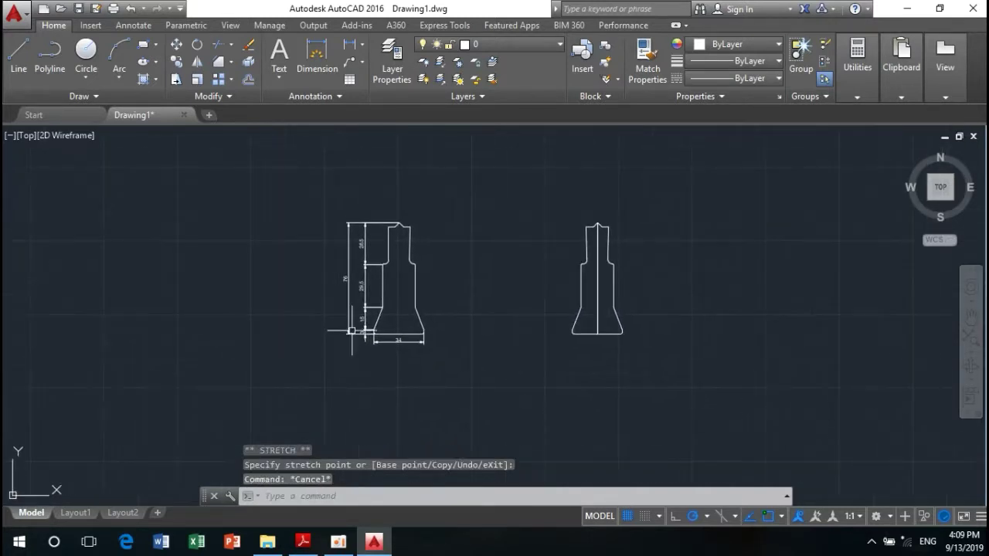
scroll(352, 331, "up", 6)
scroll(373, 326, "down", 4)
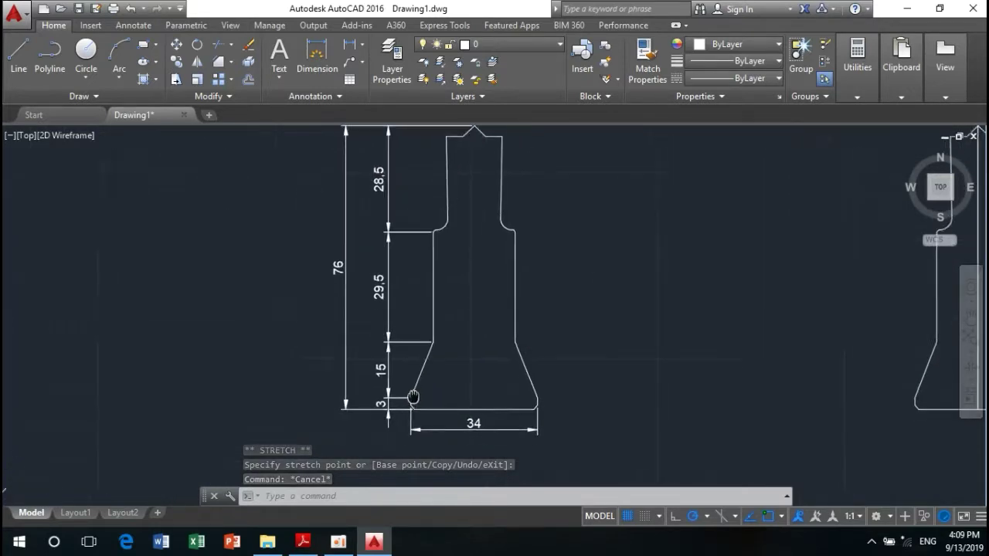
scroll(494, 355, "up", 2)
Dimension the middle section's width as 22.
left_click(315, 48)
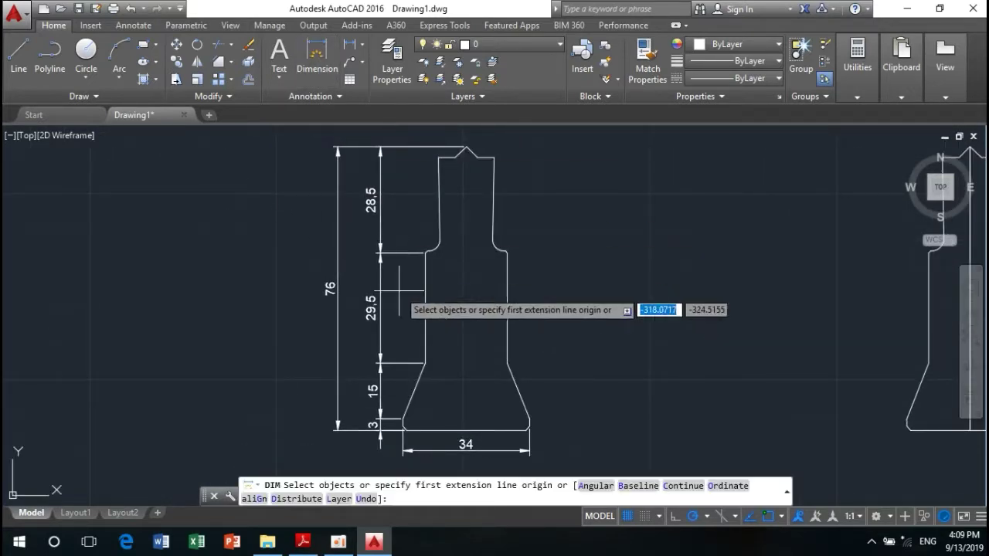
left_click(429, 309)
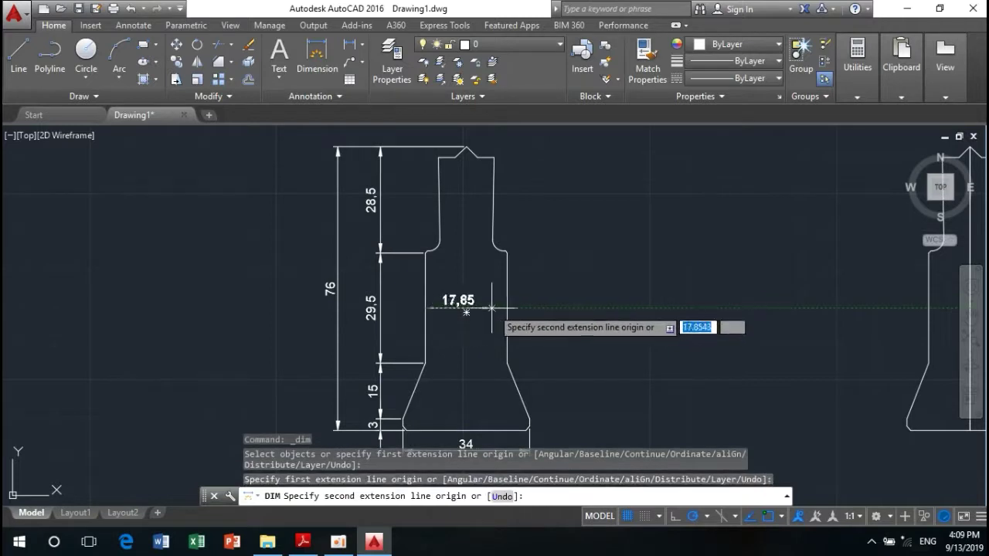
left_click(507, 309)
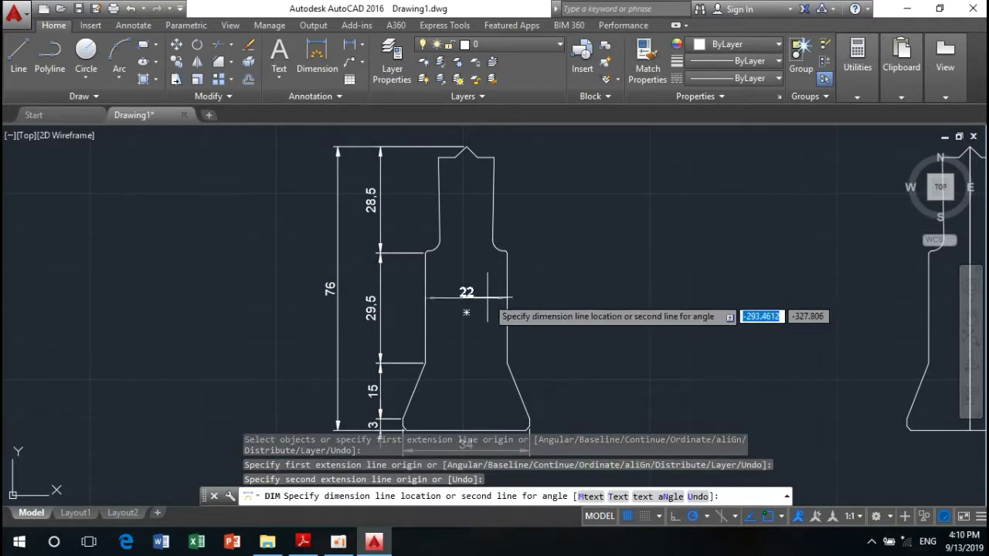
left_click(473, 297)
mouse_move(541, 292)
middle_mouse_down()
mouse_move(535, 361)
mouse_move(484, 412)
middle_mouse_up()
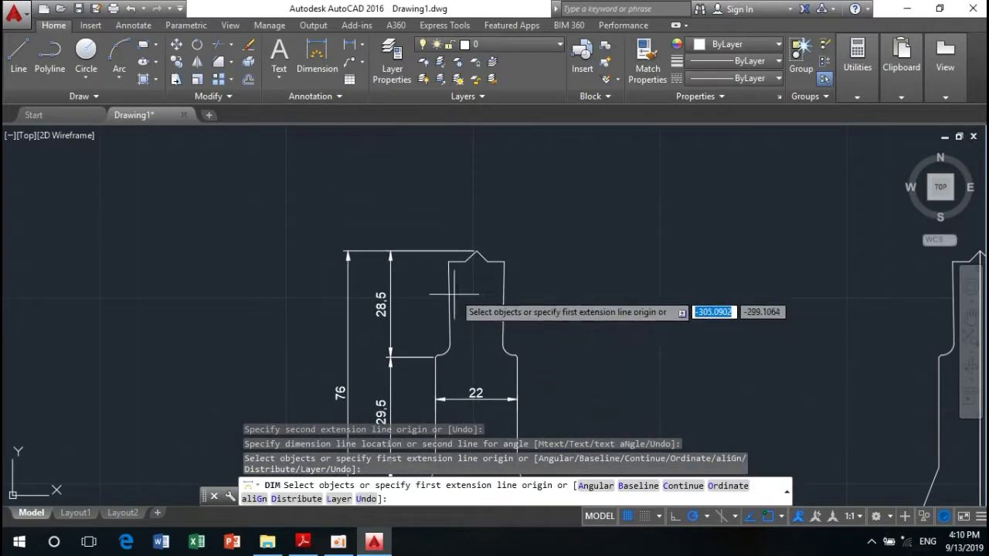
Dimension the top of the profile as 15 wide, placed above the part.
scroll(452, 276, "up", 2)
left_click(452, 269)
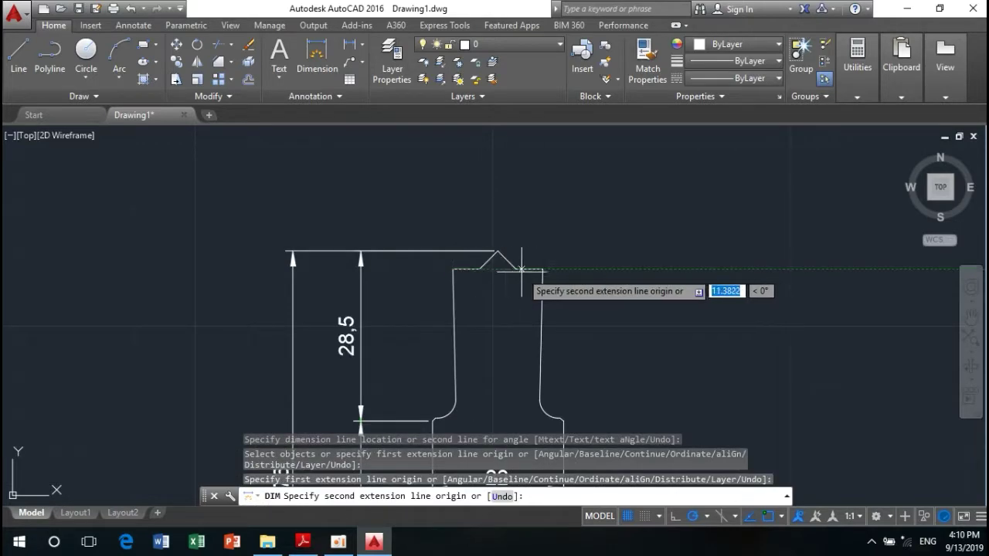
left_click(540, 269)
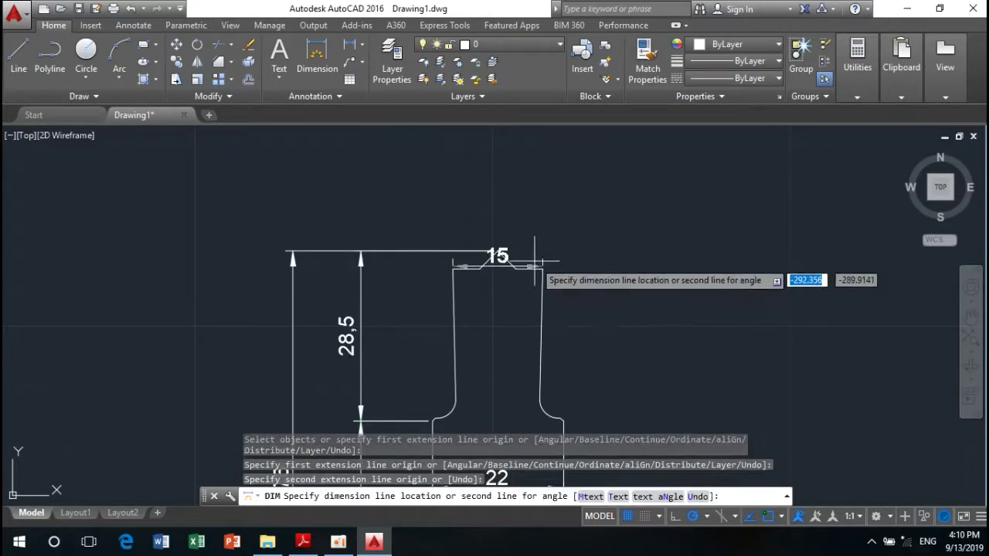
left_click(514, 209)
scroll(309, 186, "down", 2)
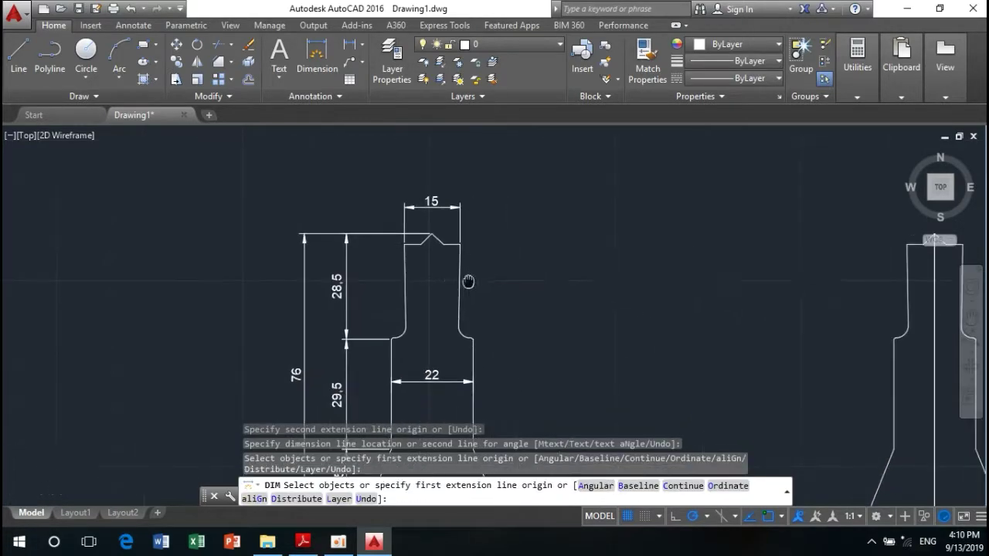
mouse_move(444, 339)
middle_mouse_down()
mouse_move(437, 290)
mouse_move(431, 283)
mouse_move(424, 304)
mouse_move(420, 273)
middle_mouse_up()
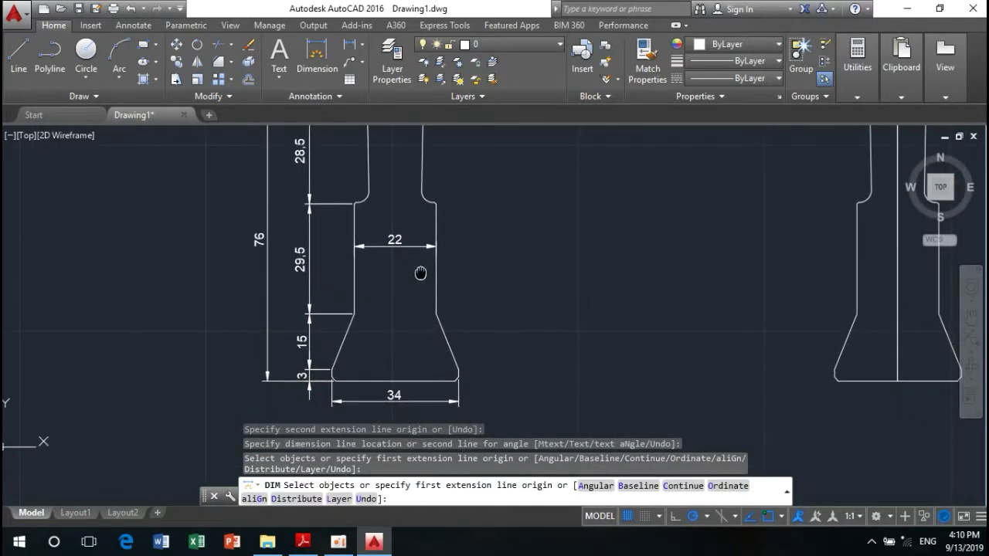
middle_click_drag(406, 332, 413, 417)
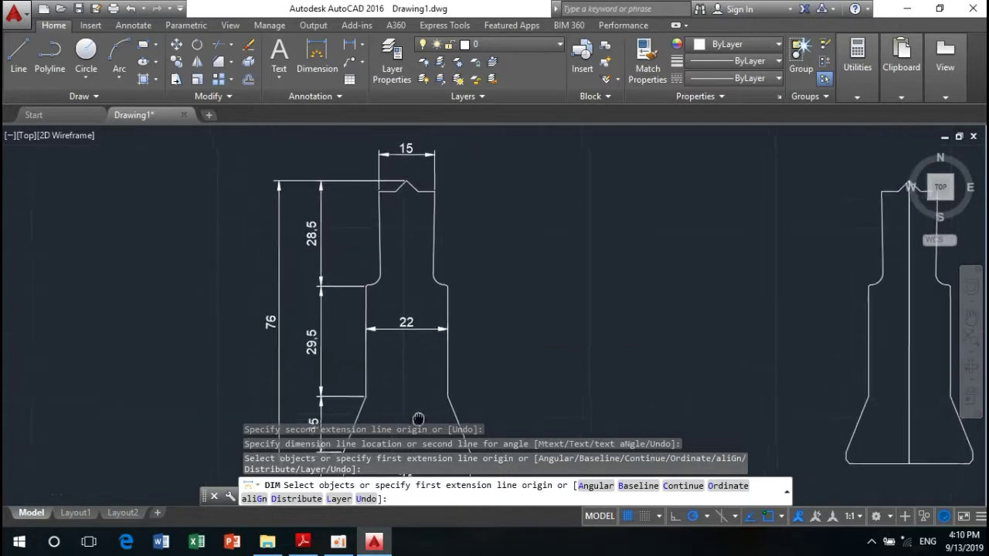
middle_click_drag(378, 267, 379, 307)
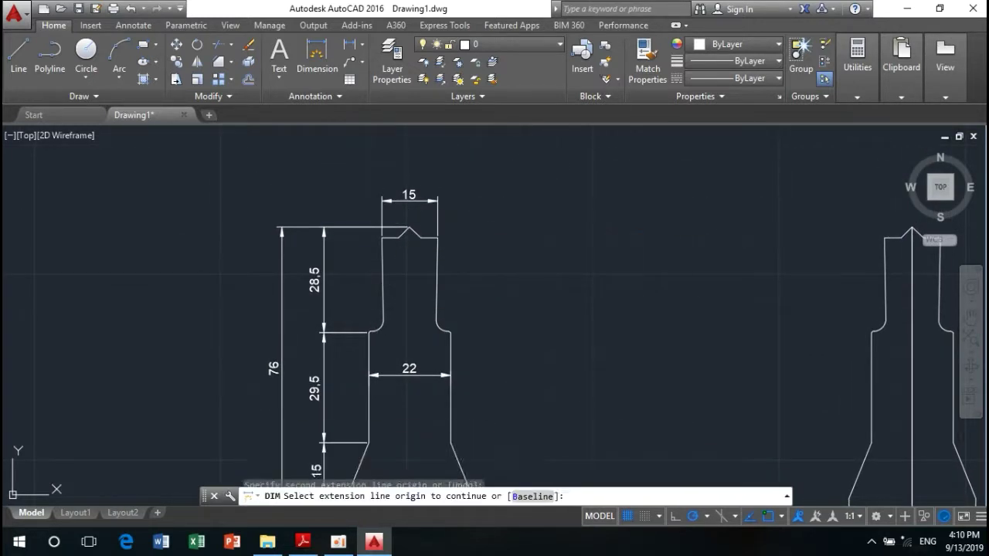
key("Escape")
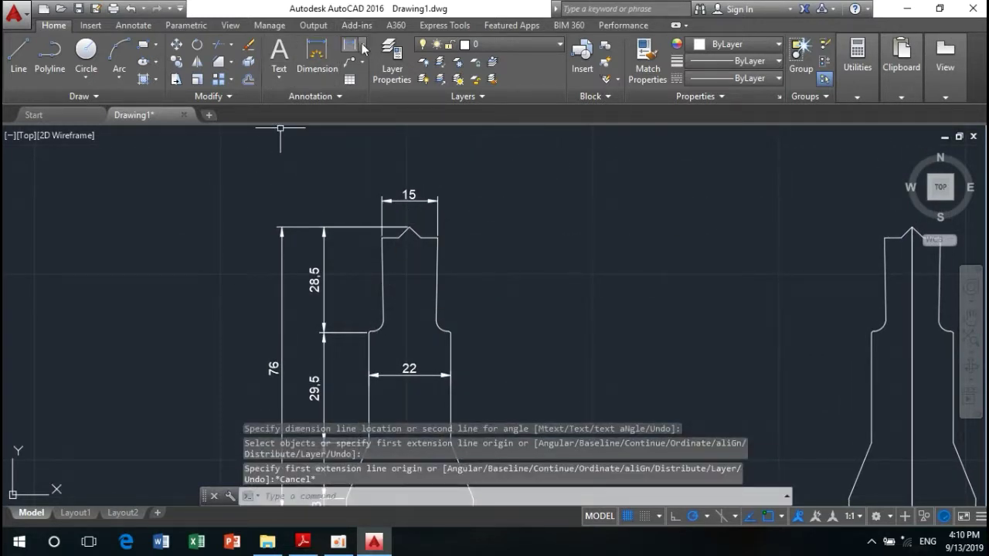
Add a 1° angular dimension to the upper shank's tapered right edge.
left_click(362, 47)
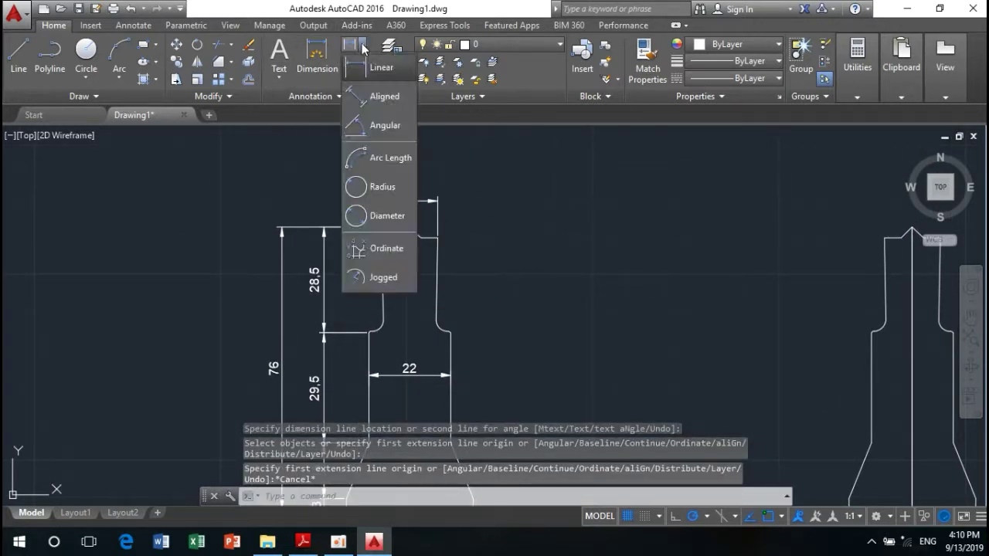
left_click(365, 125)
middle_click_drag(379, 266, 373, 197)
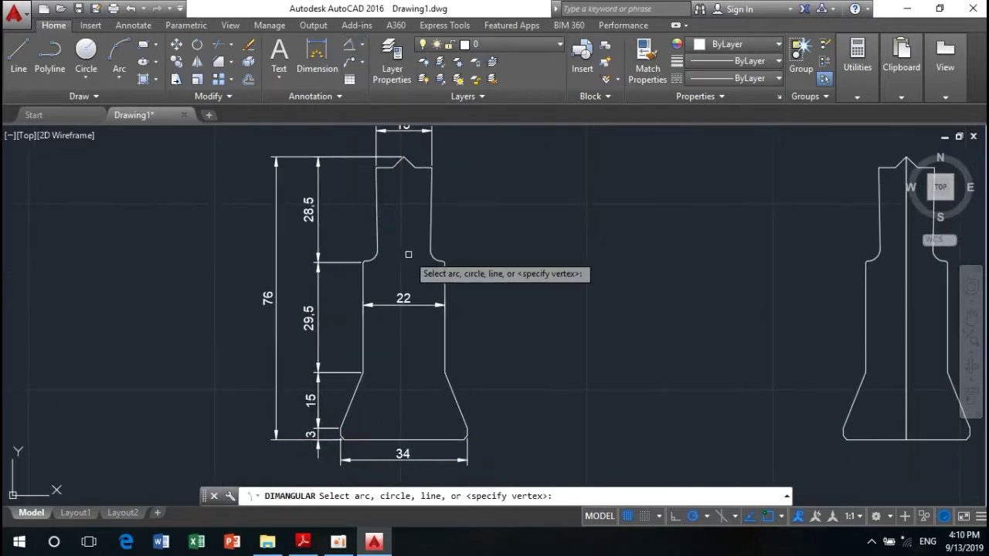
left_click(431, 205)
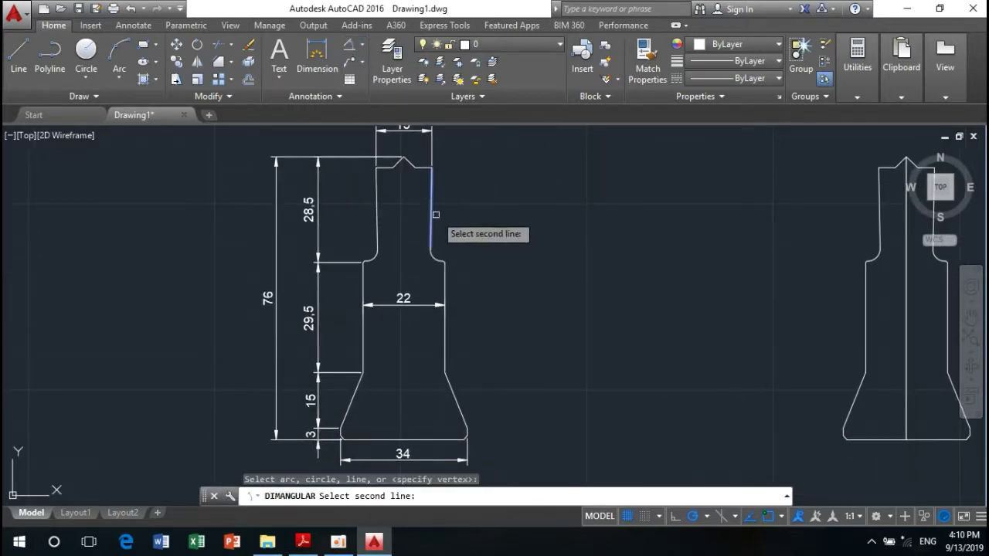
left_click(444, 298)
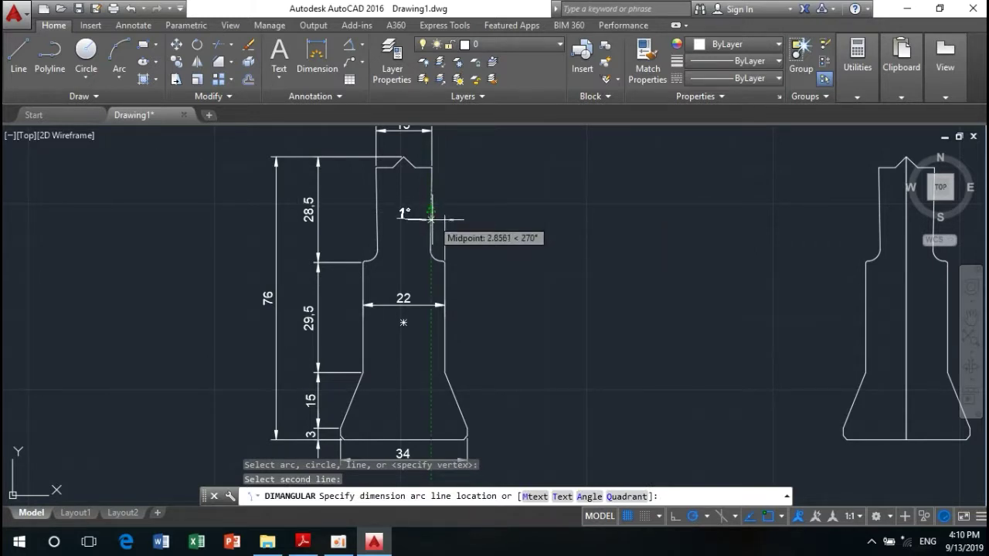
left_click(430, 219)
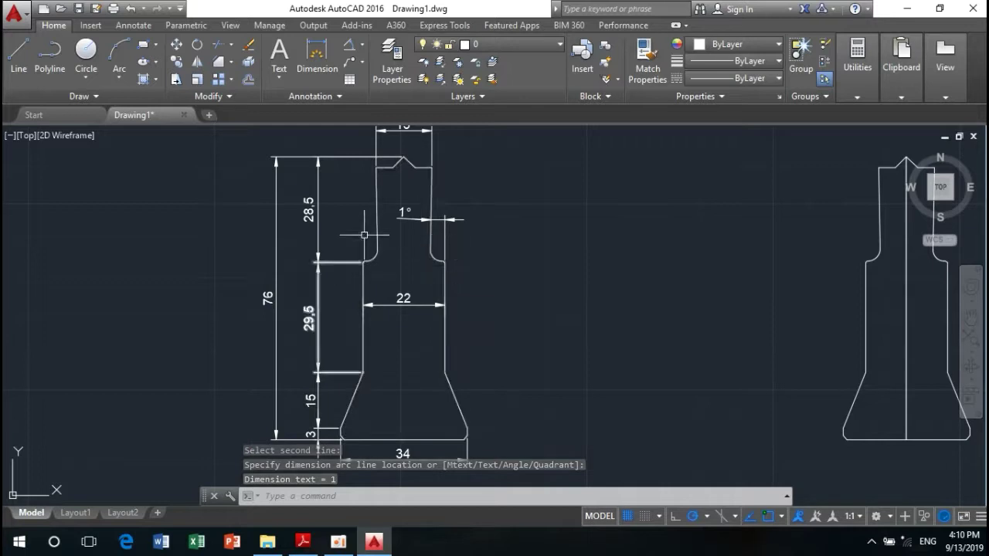
key("Escape")
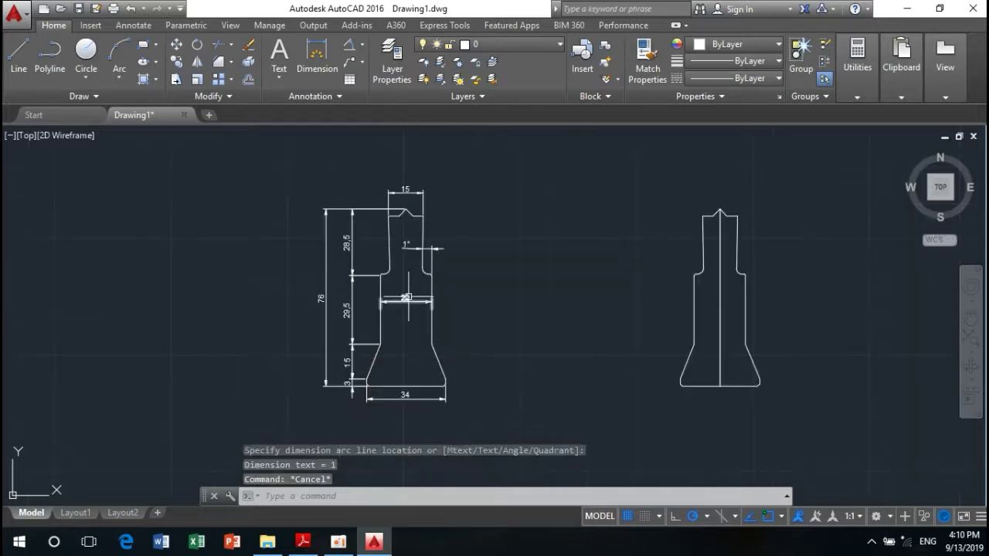
Reframe the whole part and side view, then start a radius dimension.
scroll(387, 333, "up", 3)
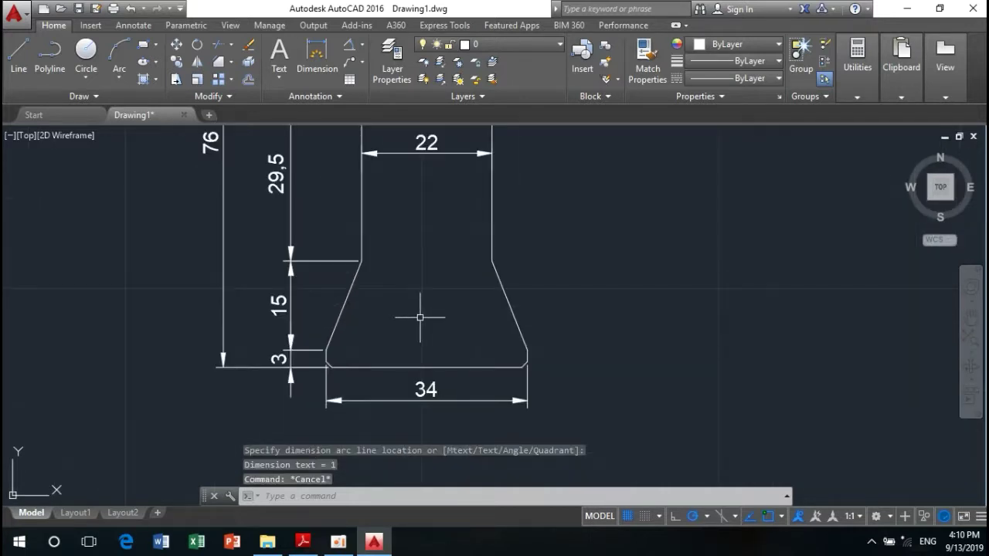
scroll(420, 317, "down", 3)
scroll(431, 347, "up", 1)
middle_click_drag(414, 208, 375, 245)
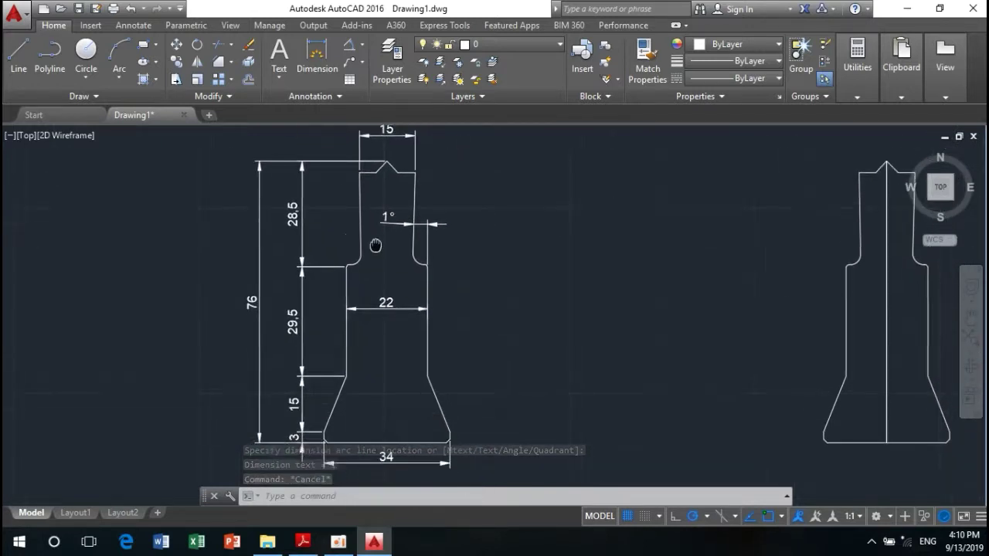
scroll(384, 274, "up", 3)
scroll(363, 255, "up", 1)
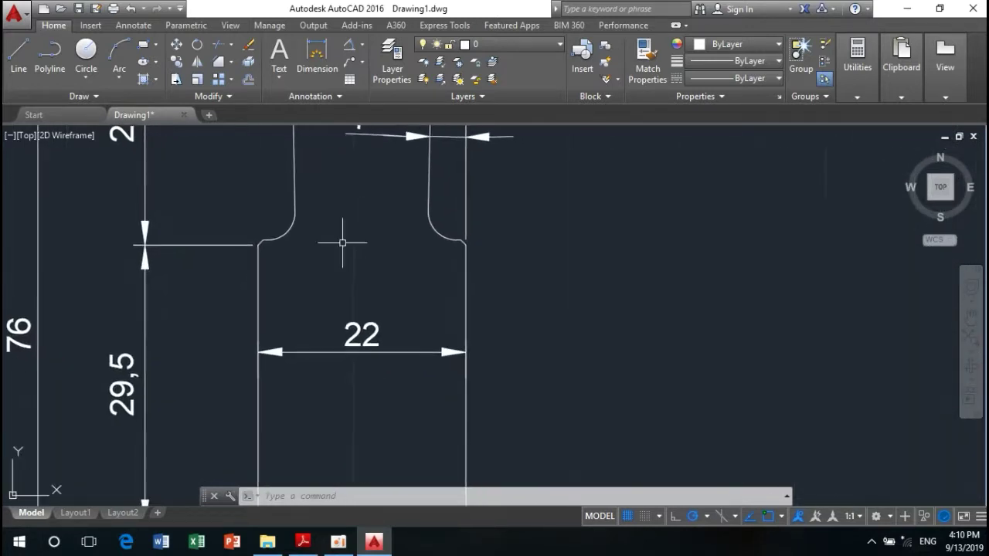
left_click(361, 45)
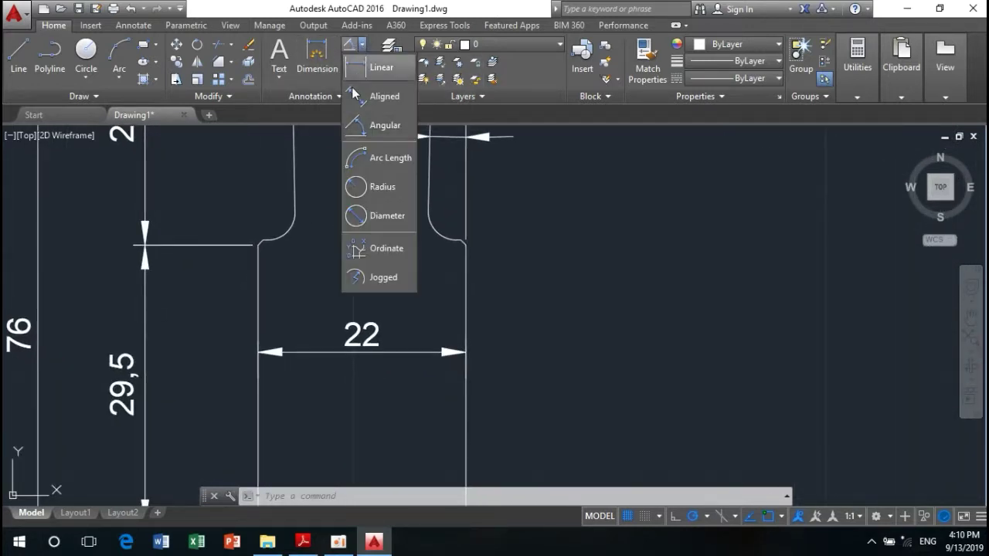
left_click(356, 189)
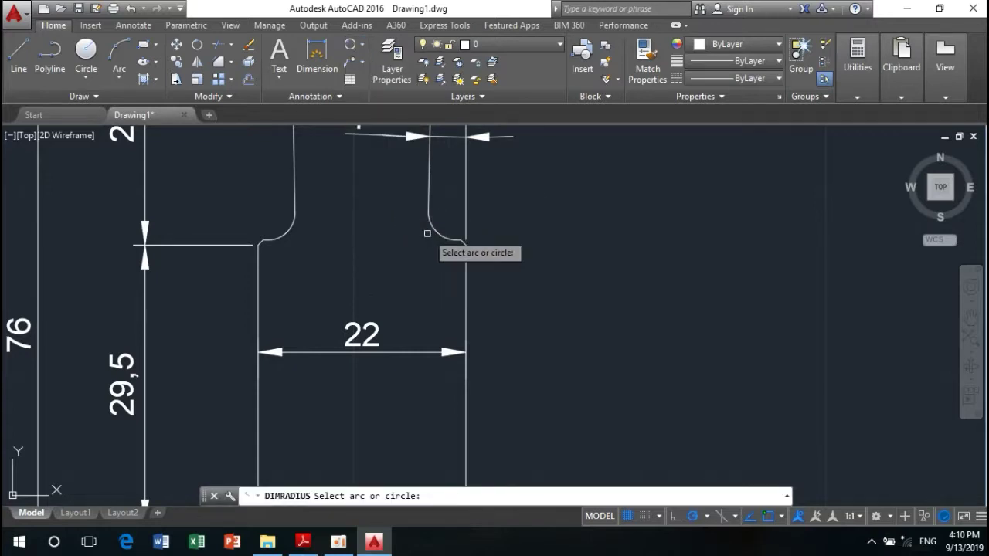
Dimension the fillet arc with an R3 radius dimension.
left_click(433, 230)
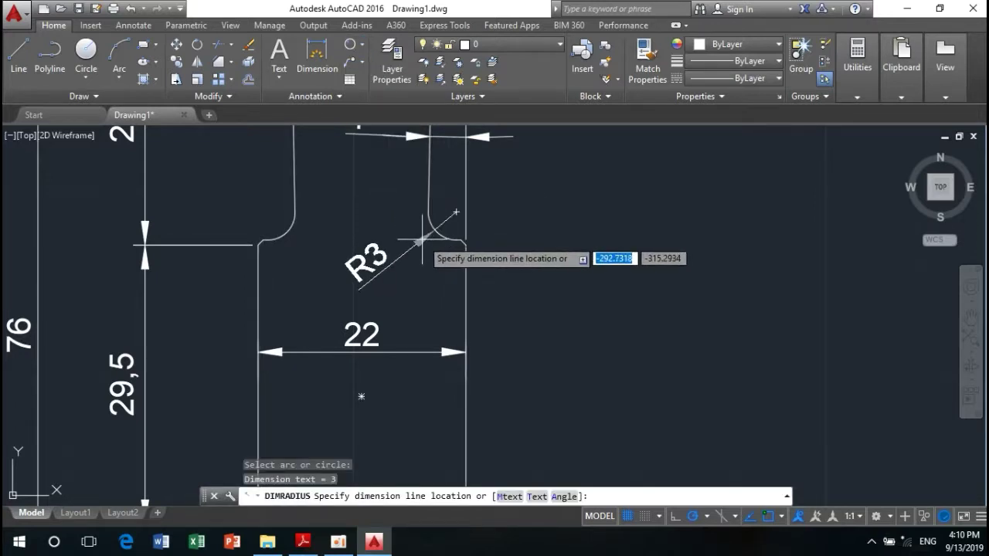
left_click(421, 249)
scroll(416, 252, "down", 3)
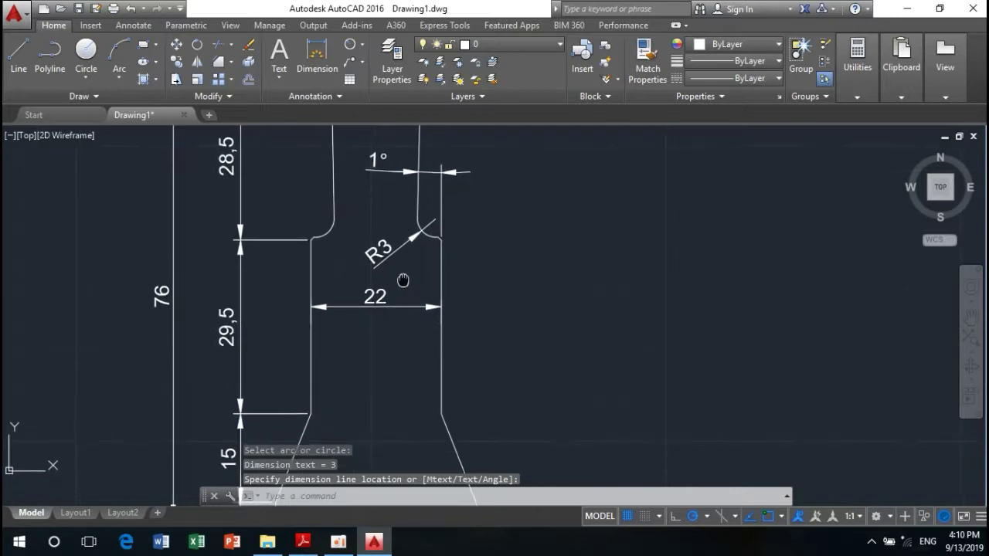
mouse_move(404, 280)
middle_mouse_down()
mouse_move(381, 196)
mouse_move(389, 157)
middle_mouse_up()
key("Escape")
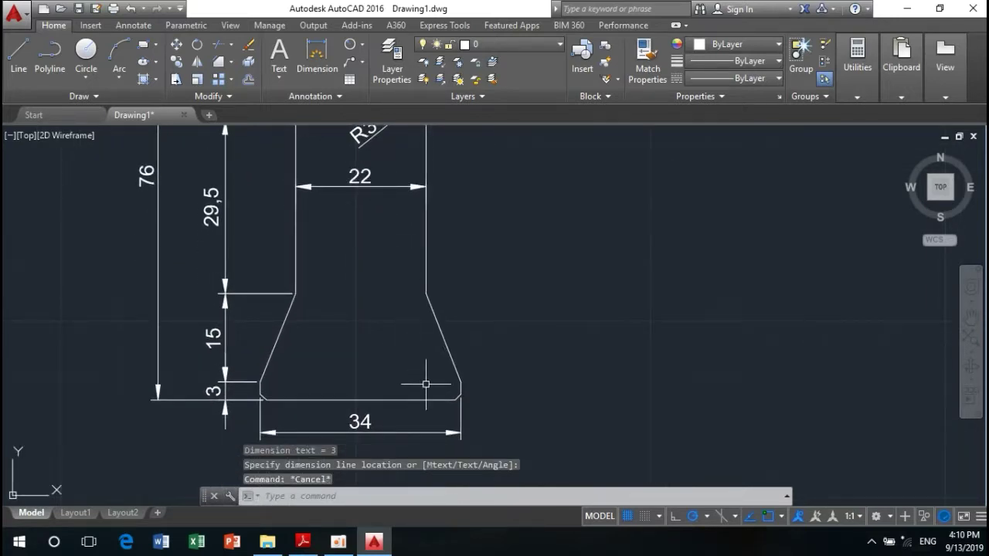
middle_click_drag(360, 272, 352, 284)
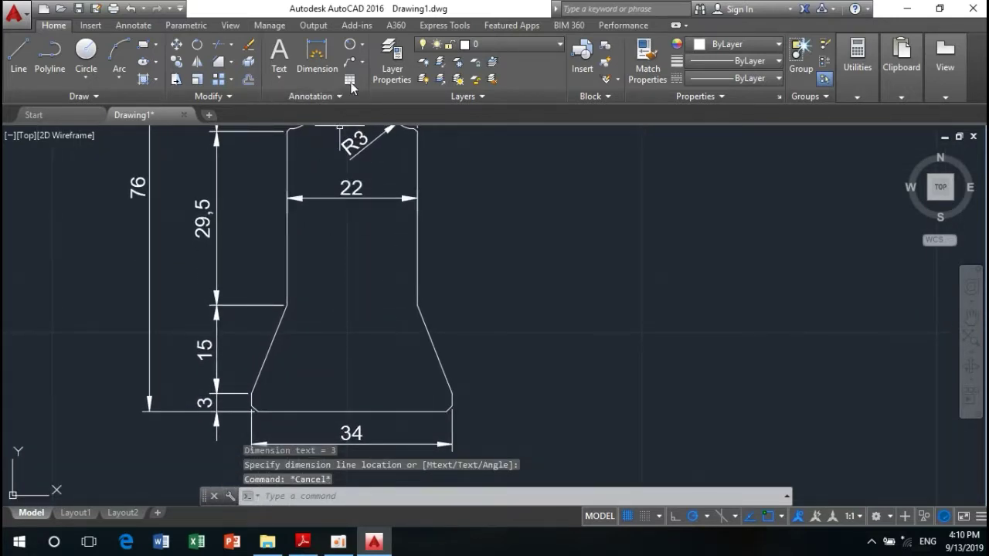
Add a 22° angular dimension between the slanted lower and vertical right edges.
left_click(363, 47)
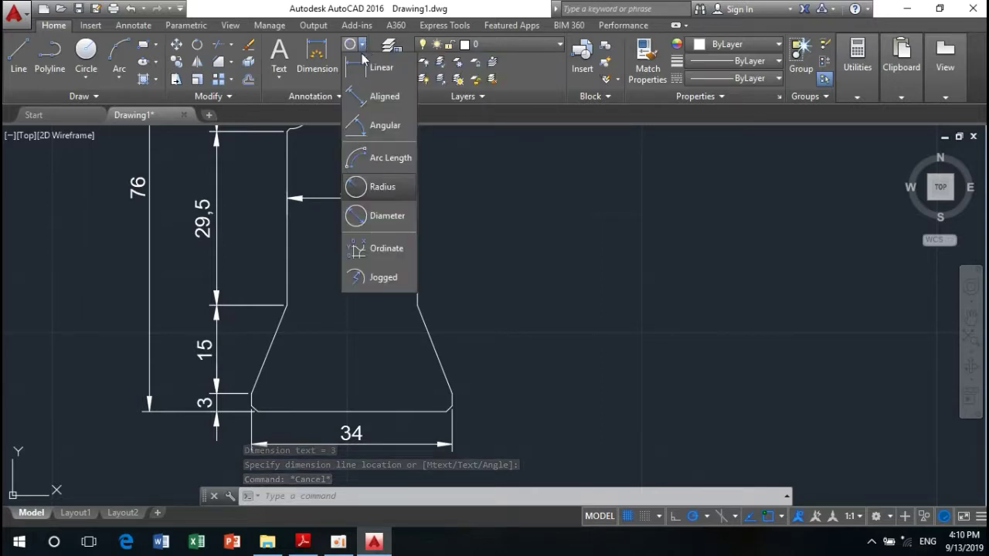
left_click(367, 128)
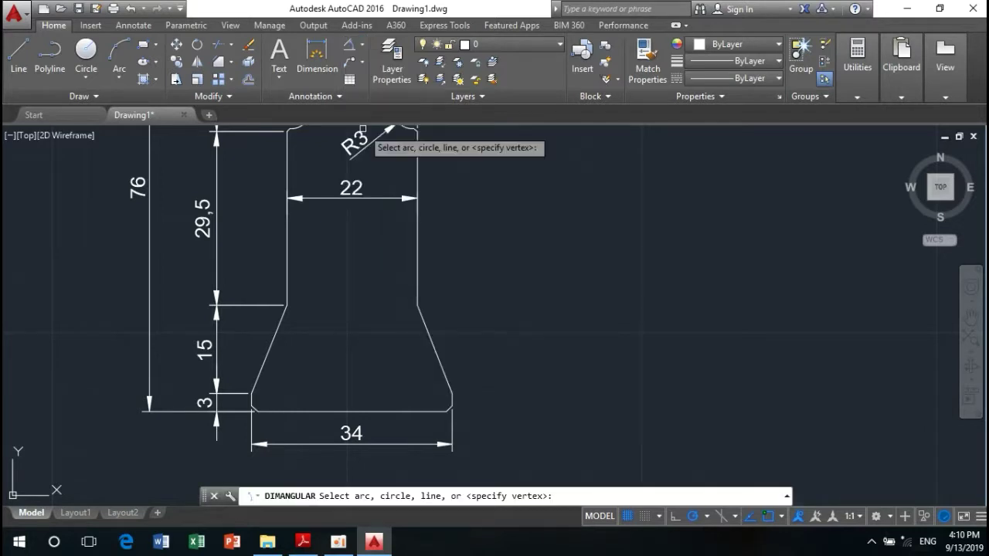
left_click(428, 332)
left_click(416, 303)
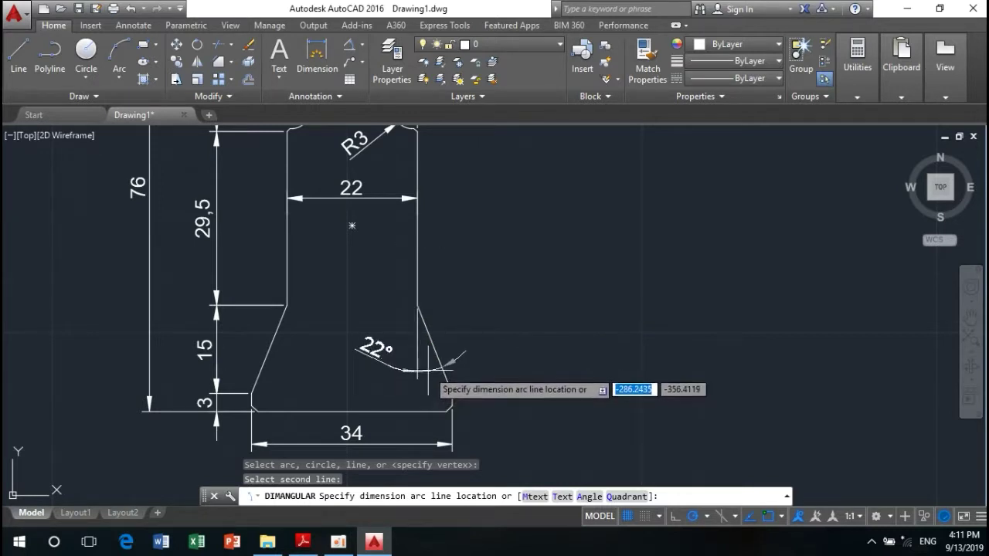
left_click(428, 370)
middle_click_drag(523, 379, 534, 307)
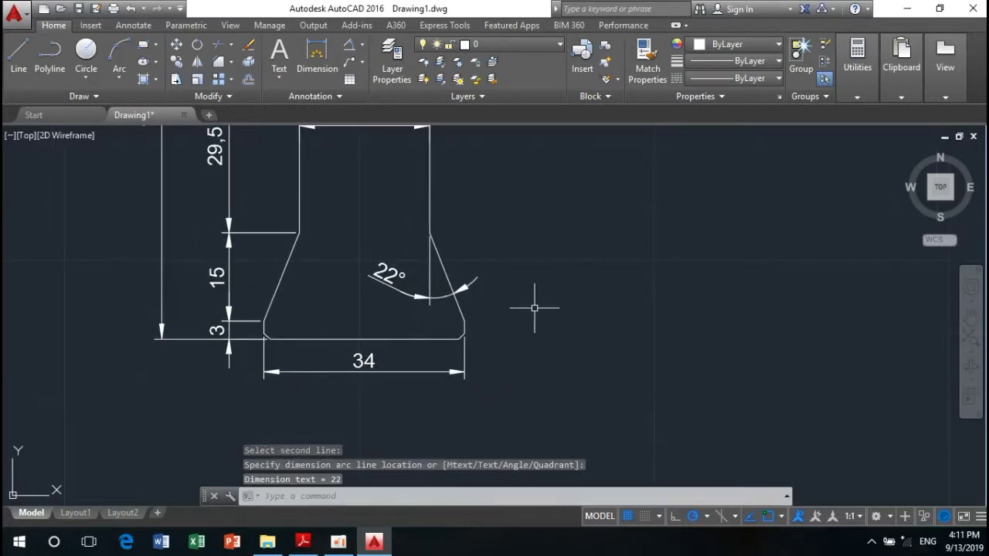
key("Escape")
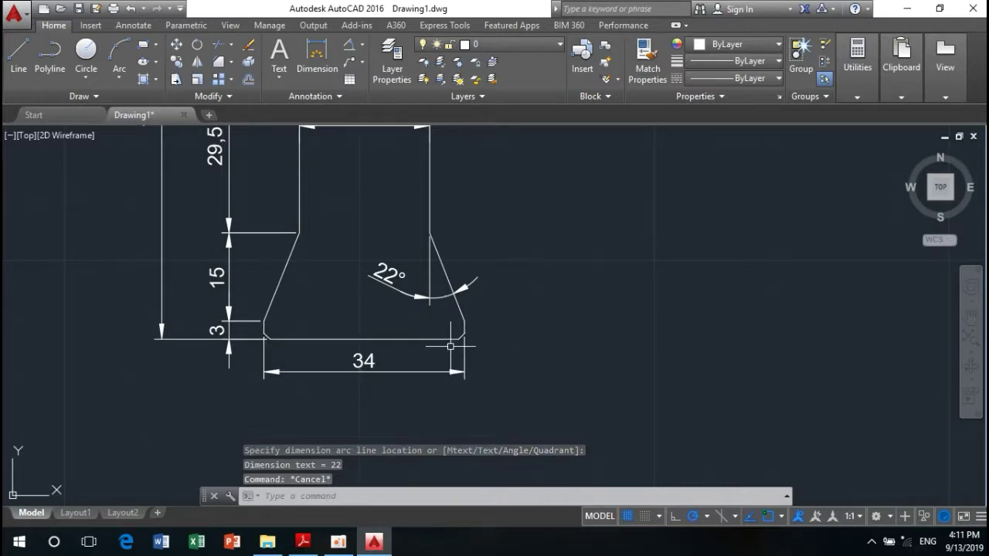
scroll(451, 346, "up", 4)
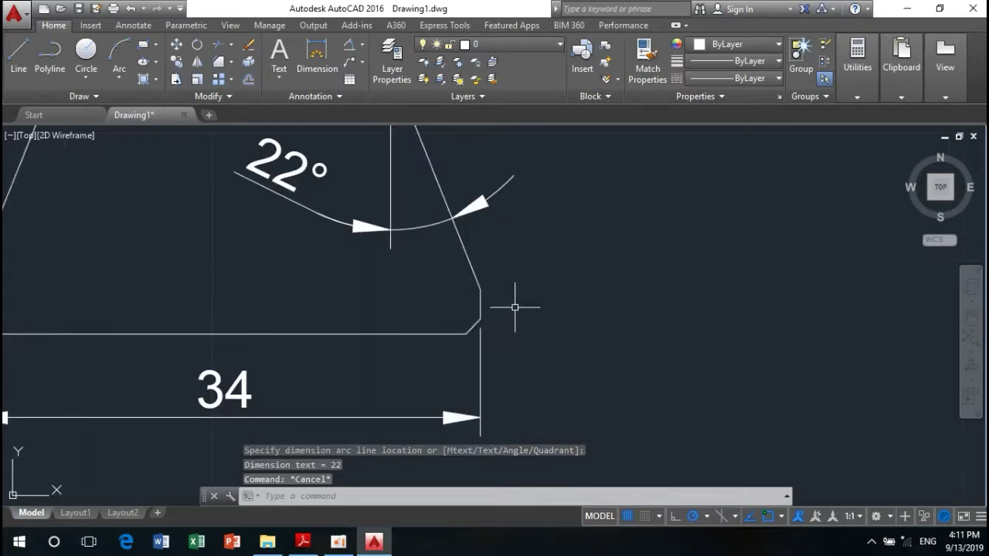
scroll(517, 301, "down", 5)
scroll(587, 266, "down", 4)
middle_click_drag(600, 258, 483, 278)
scroll(530, 256, "up", 1)
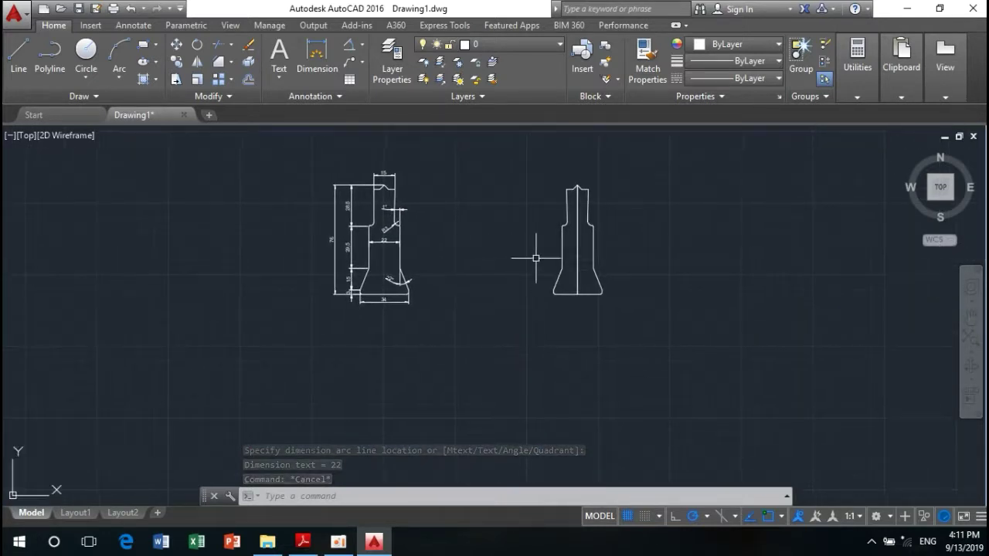
scroll(576, 229, "up", 3)
scroll(595, 370, "down", 2)
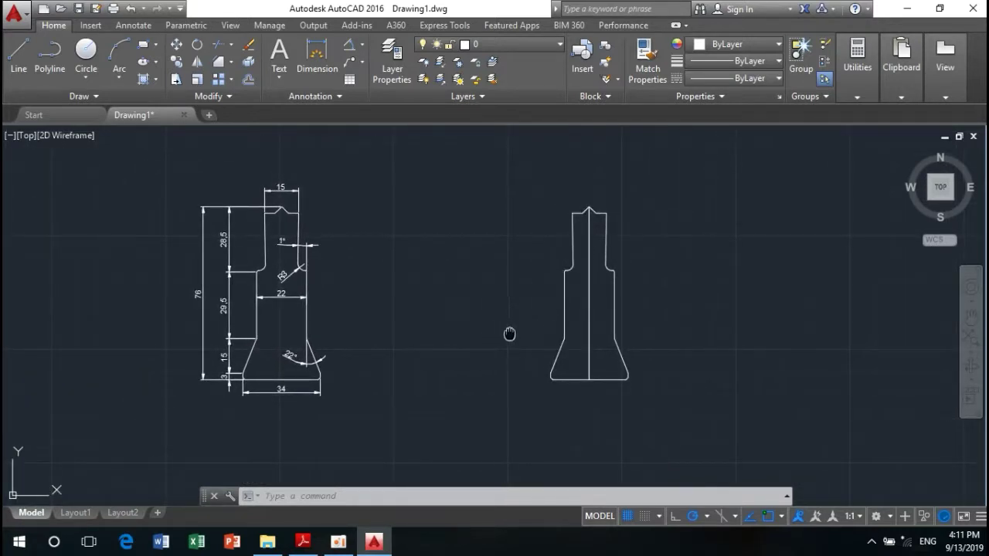
middle_click_drag(510, 334, 480, 322)
middle_click_drag(236, 281, 326, 251)
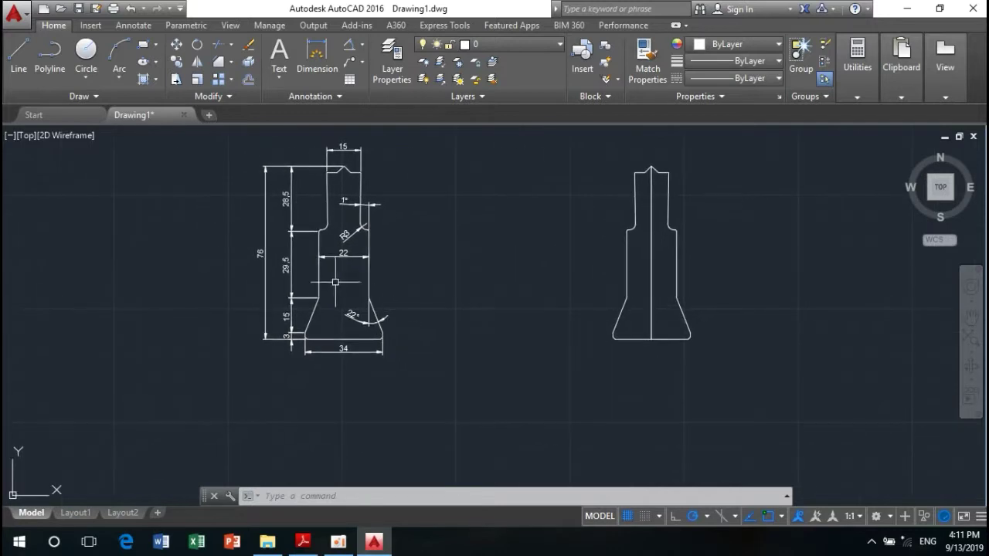
scroll(326, 252, "up", 3)
scroll(366, 317, "down", 5)
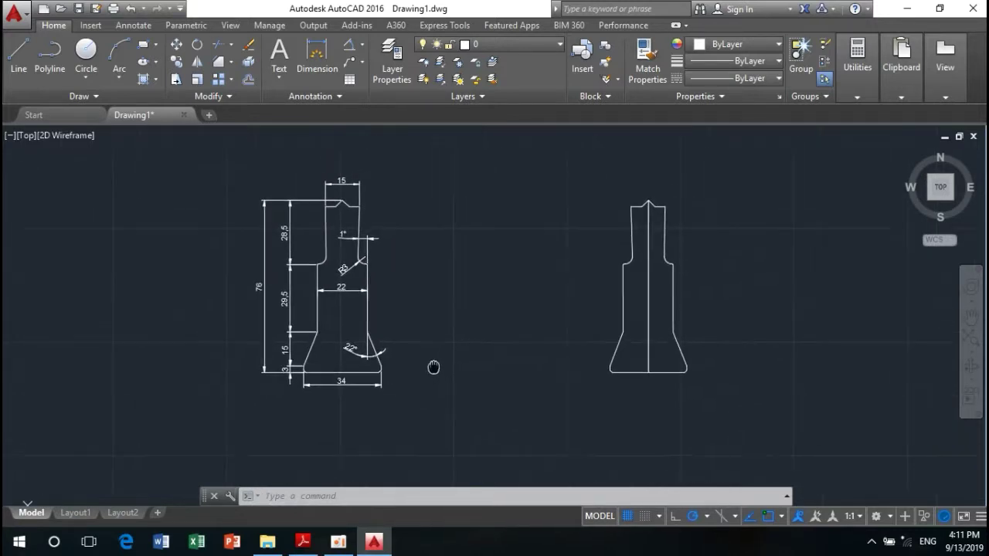
scroll(376, 357, "up", 3)
scroll(376, 357, "up", 3)
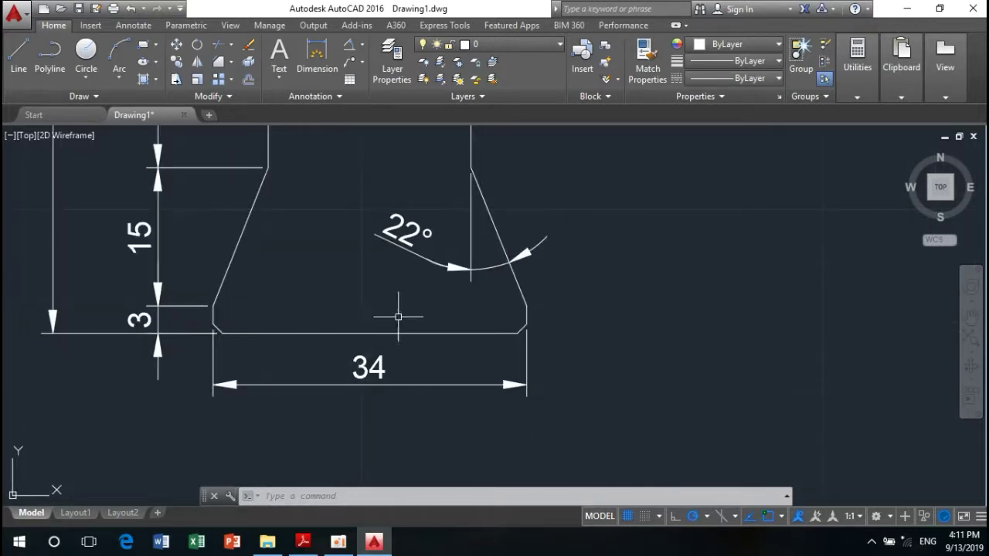
scroll(414, 324, "down", 3)
middle_click_drag(411, 351, 347, 430)
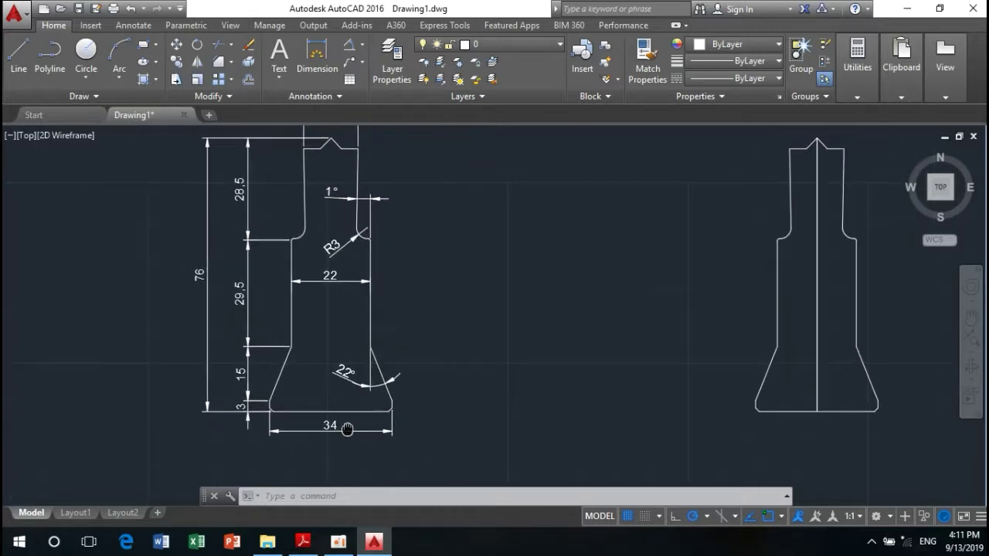
scroll(467, 407, "down", 2)
scroll(463, 399, "down", 1)
scroll(510, 335, "up", 3)
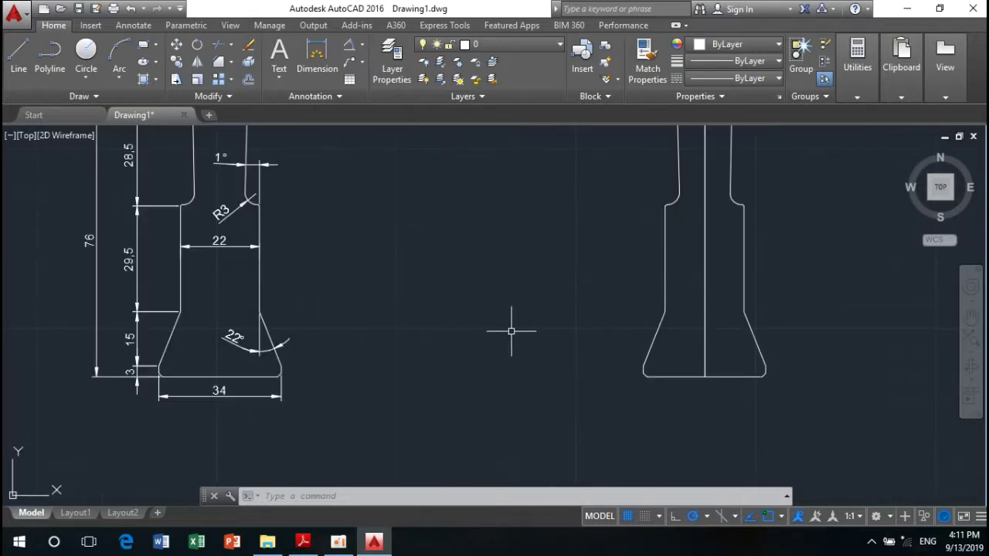
middle_click_drag(512, 335, 448, 395)
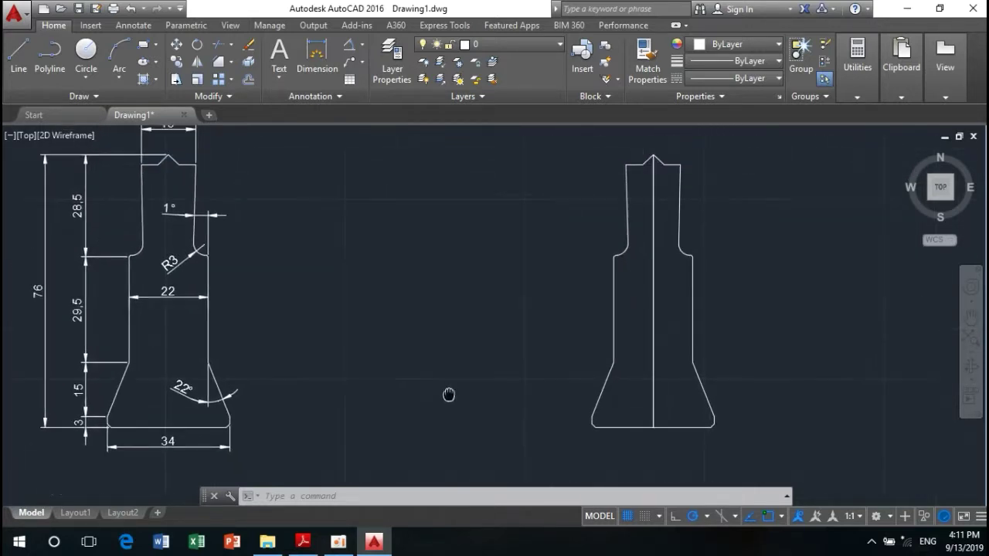
Trim the bottom-left segment and top-left slanted edge from the right outline.
left_click(223, 49)
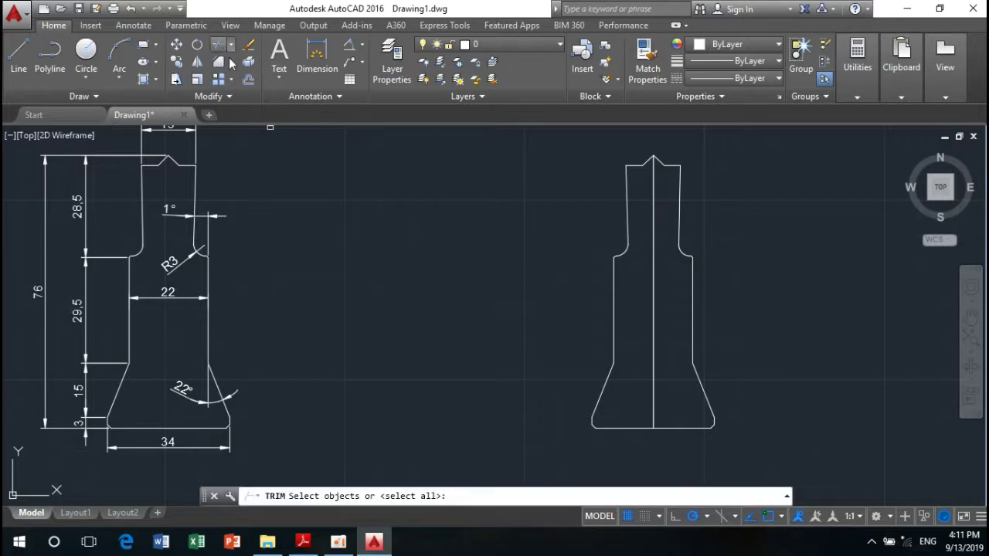
left_click(631, 430)
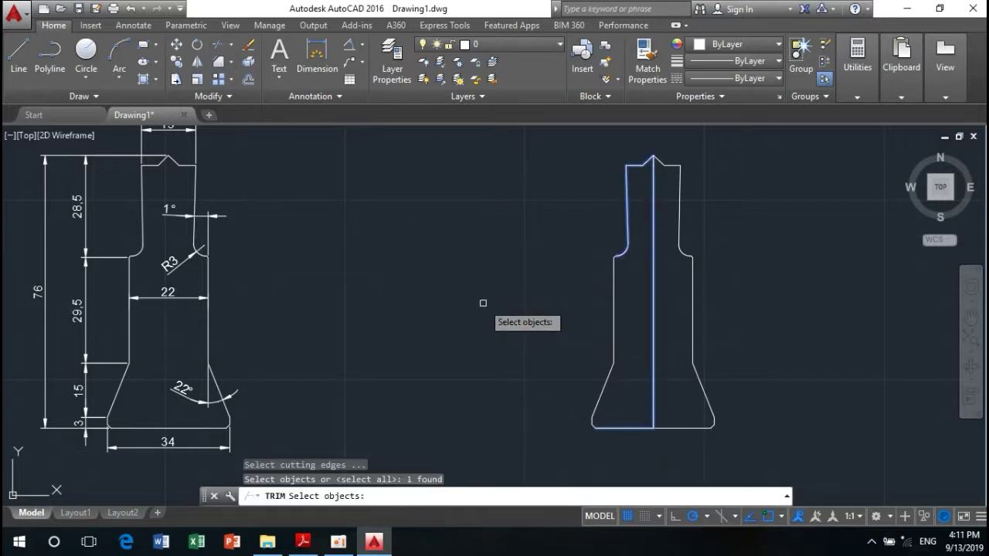
key("Escape")
left_click(216, 46)
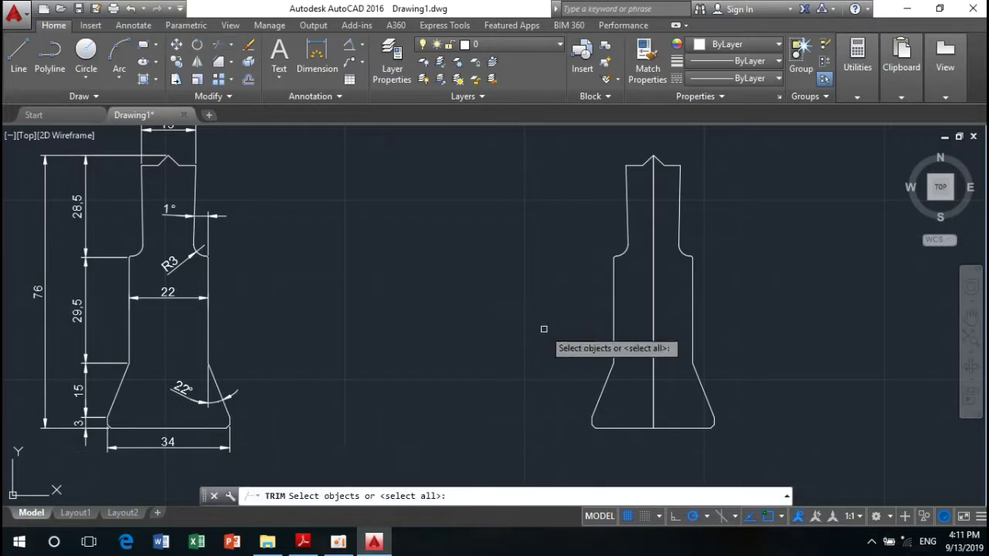
key("Return")
left_click(623, 429)
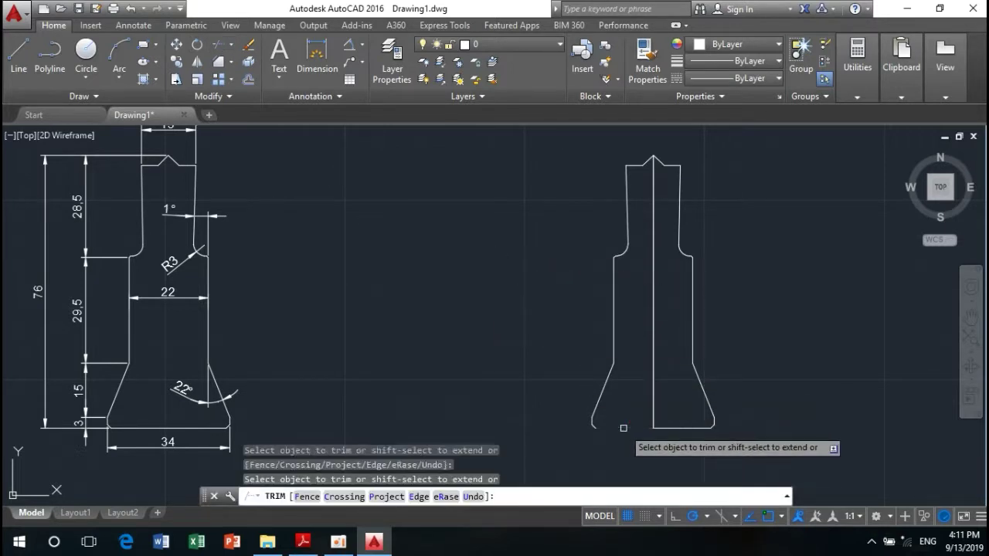
left_click(644, 160)
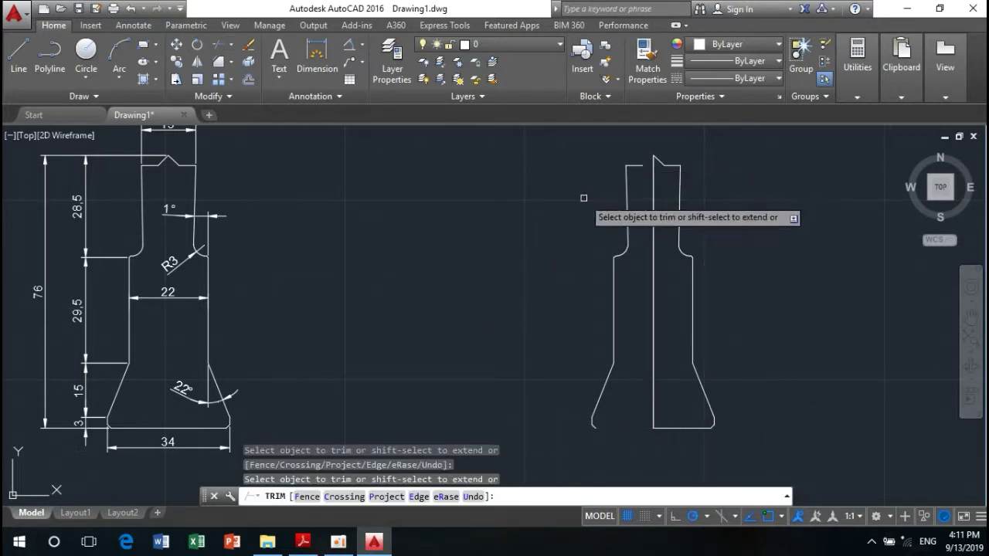
key("Escape")
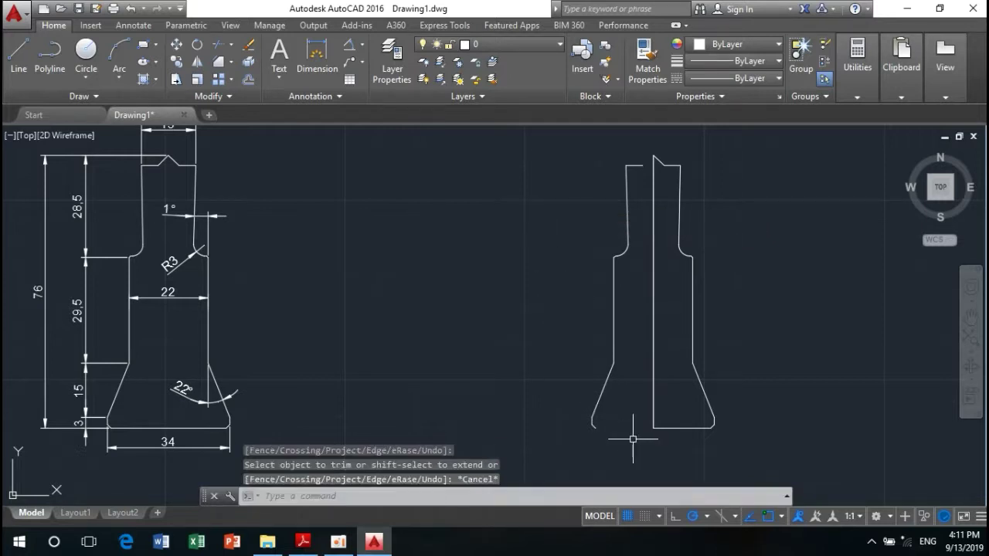
Erase the left-half lines of the right-hand outline.
left_click(633, 438)
left_click(549, 152)
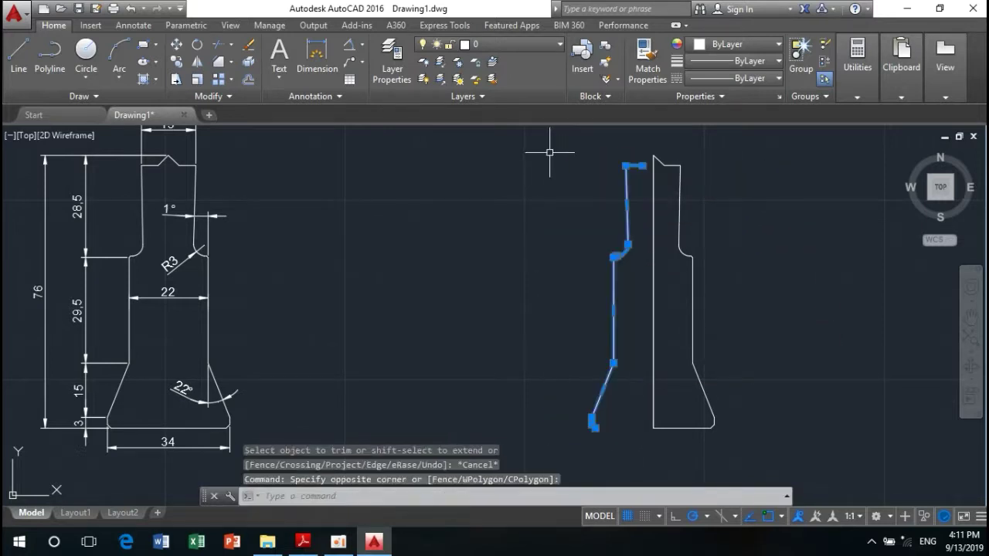
right_click(550, 152)
left_click(564, 239)
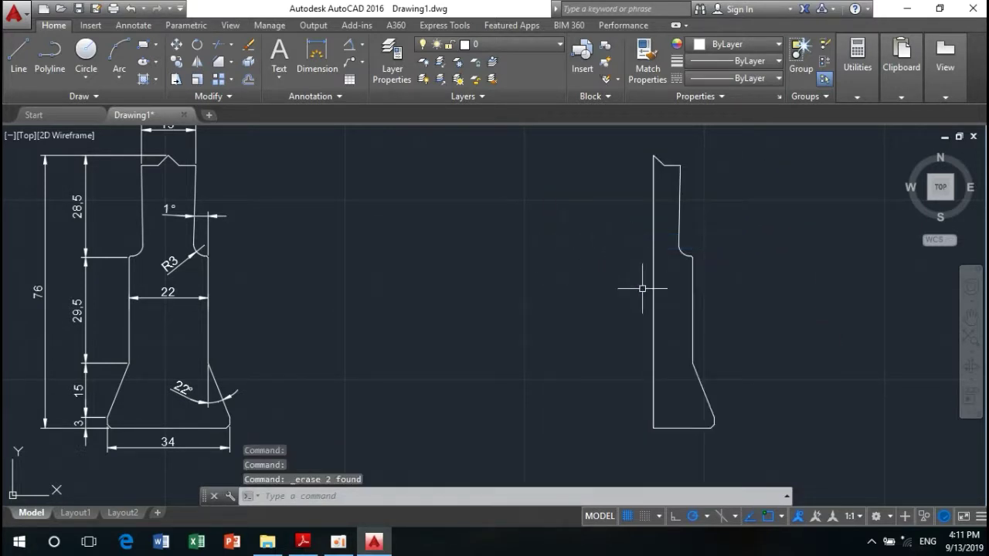
middle_click_drag(610, 302, 606, 252)
Join the remaining half-profile segments into one polyline with Join.
scroll(594, 322, "down", 2)
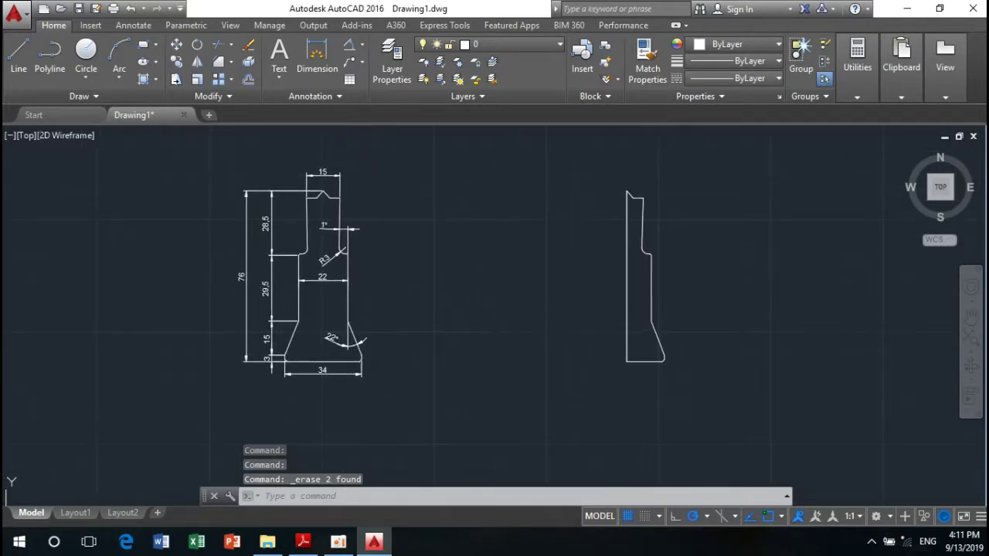
left_click_drag(690, 378, 555, 217)
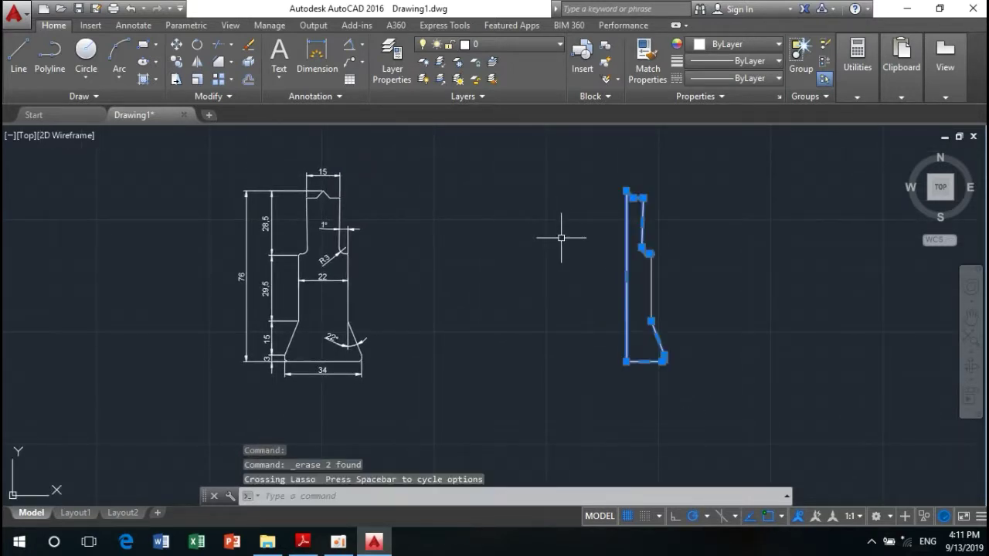
left_click(729, 404)
left_click(540, 176)
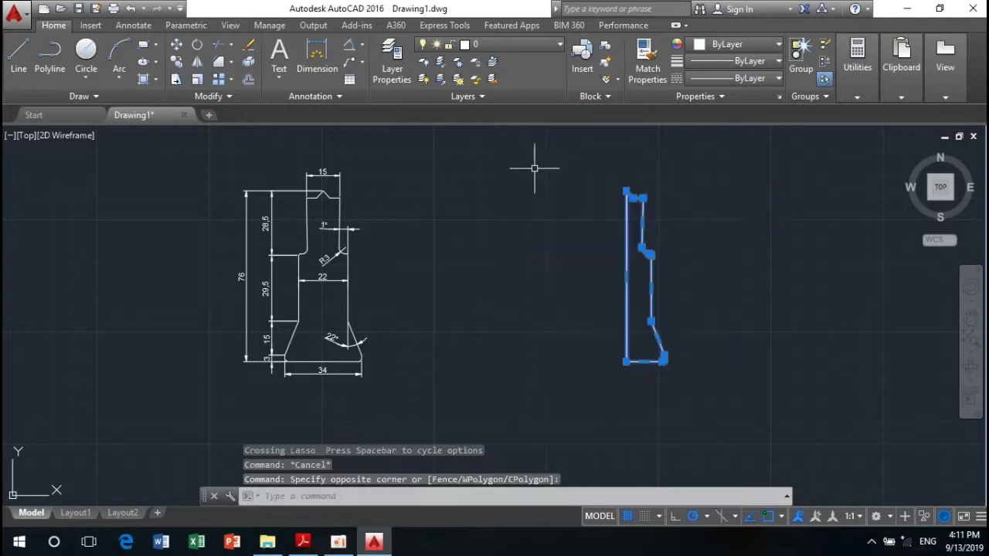
left_click(234, 100)
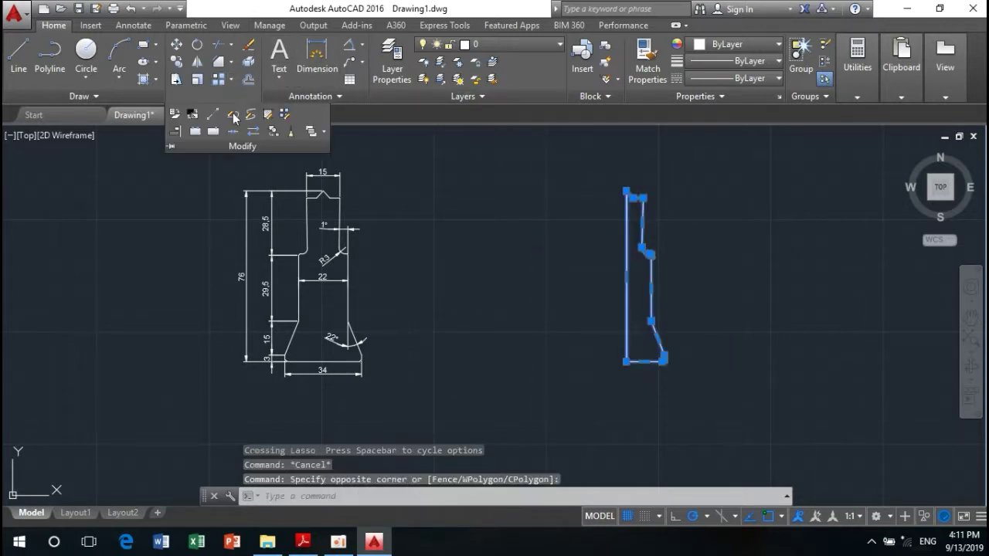
left_click(233, 129)
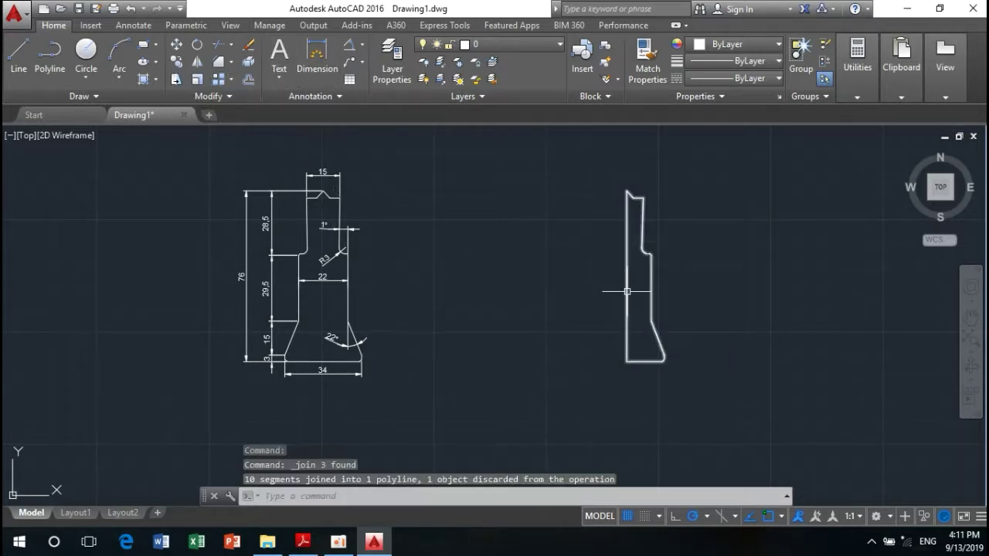
key("Escape")
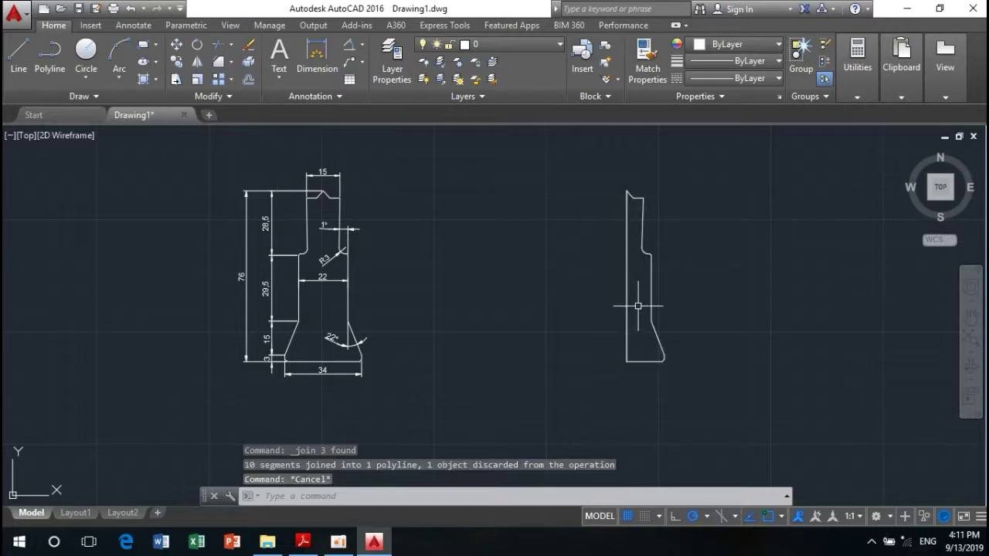
Switch to the 3D Modeling workspace from the status bar workspace list.
middle_click_drag(670, 383, 640, 343)
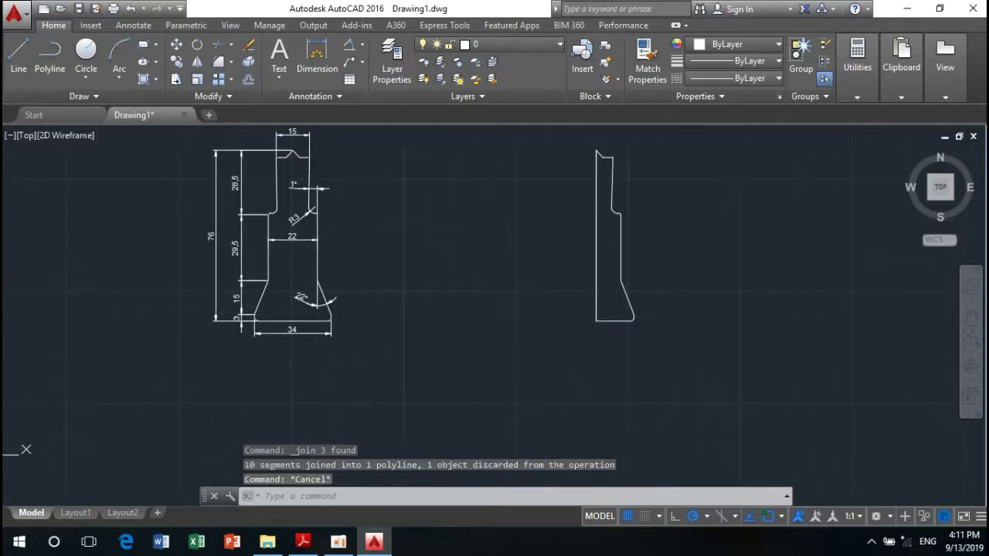
left_click(892, 518)
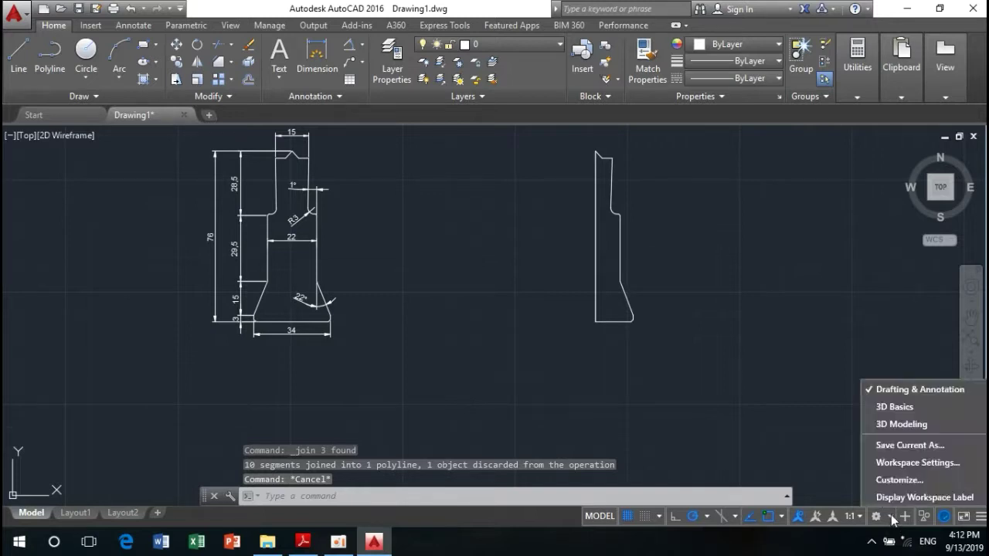
left_click(869, 425)
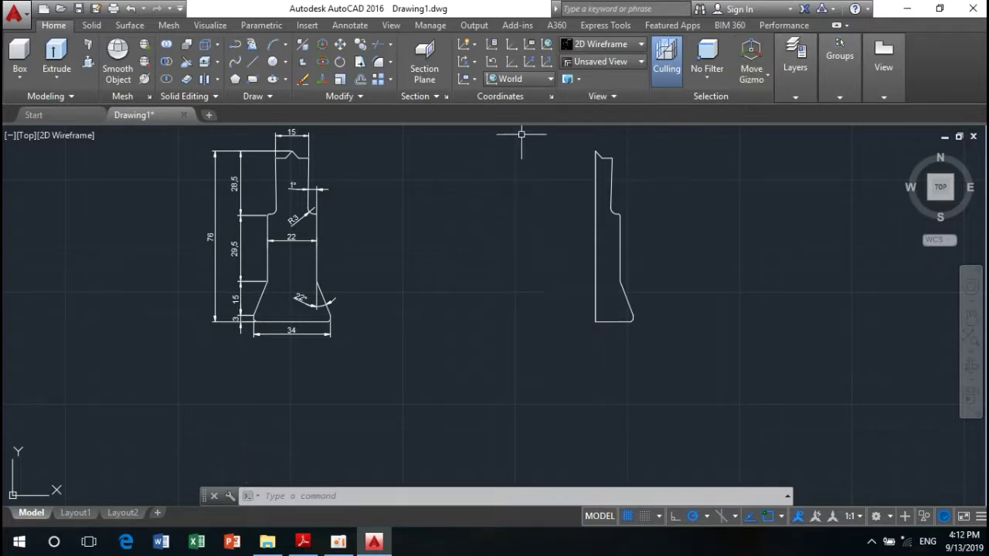
middle_click_drag(545, 238, 546, 266)
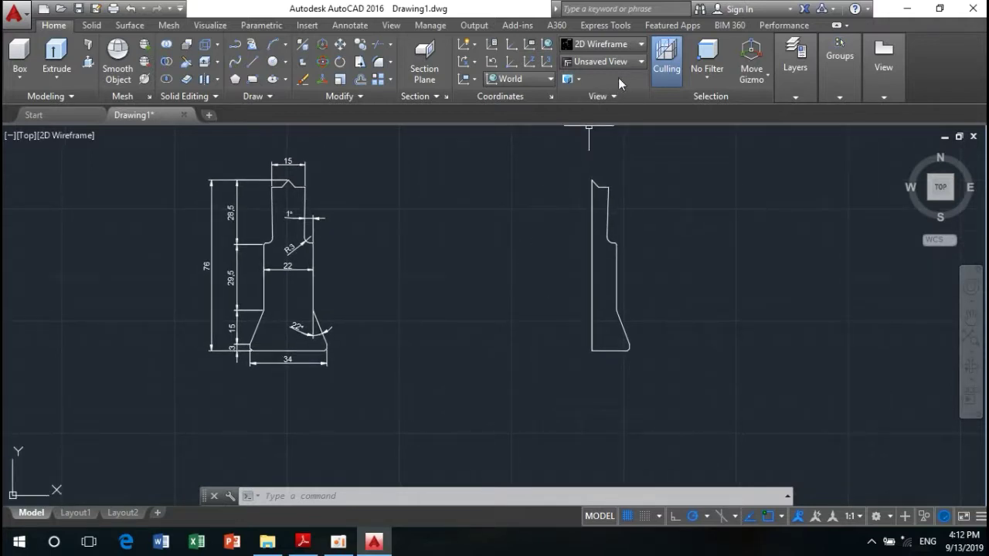
left_click(640, 62)
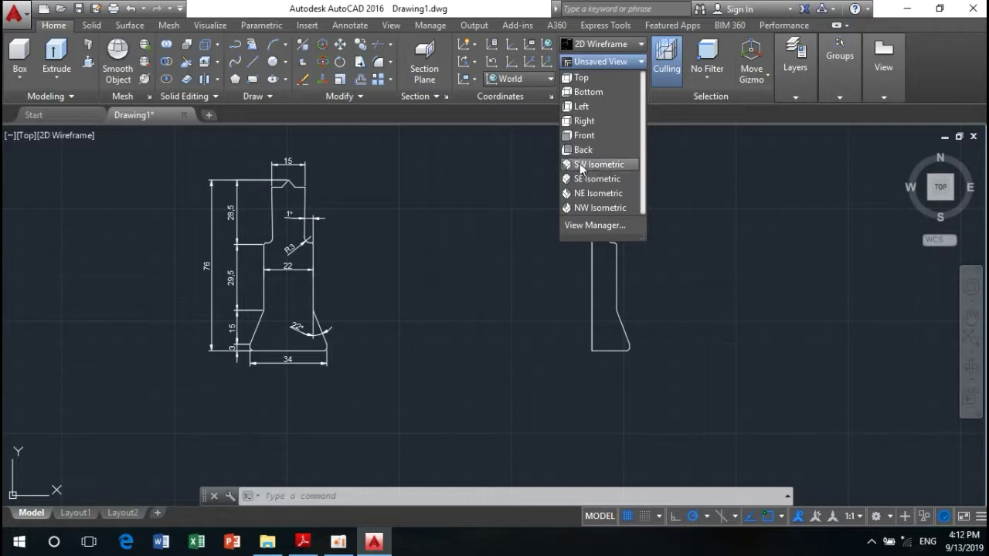
Switch to the SE Isometric view and zoom in on the profile.
left_click(581, 178)
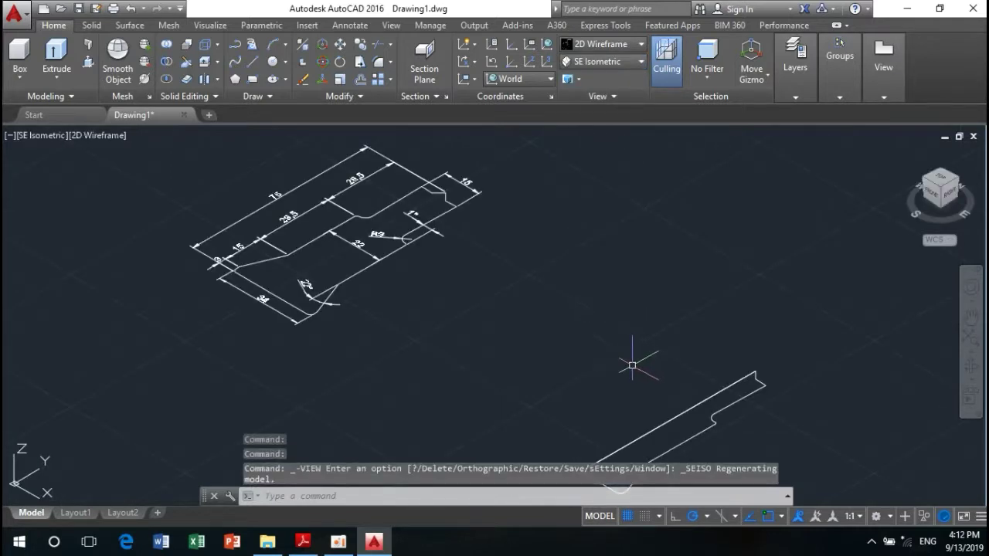
mouse_move(623, 363)
middle_mouse_down()
mouse_move(558, 275)
mouse_move(508, 329)
mouse_move(454, 325)
middle_mouse_up()
scroll(518, 286, "up", 1)
scroll(530, 304, "up", 3)
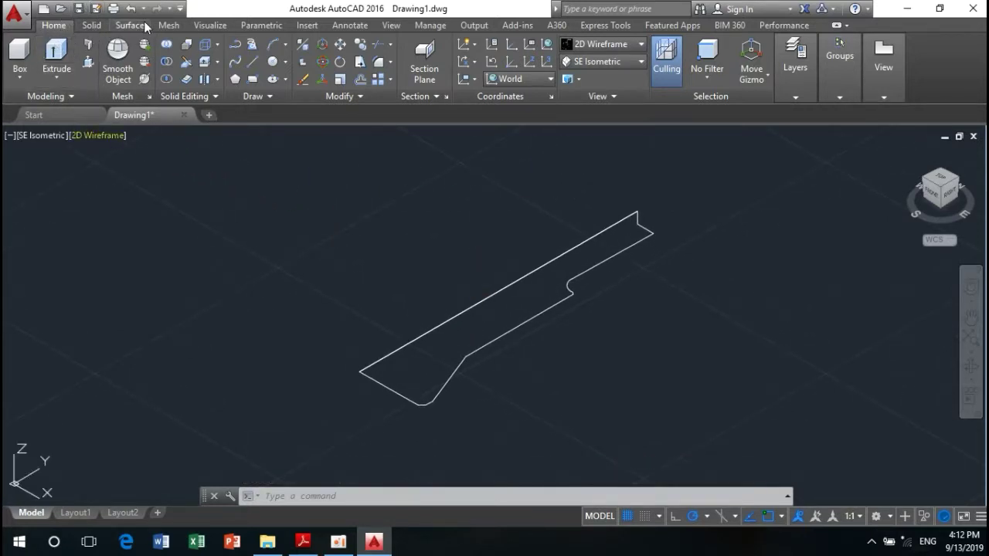
Revolve the half profile 360° about its long edge into a solid.
left_click(91, 25)
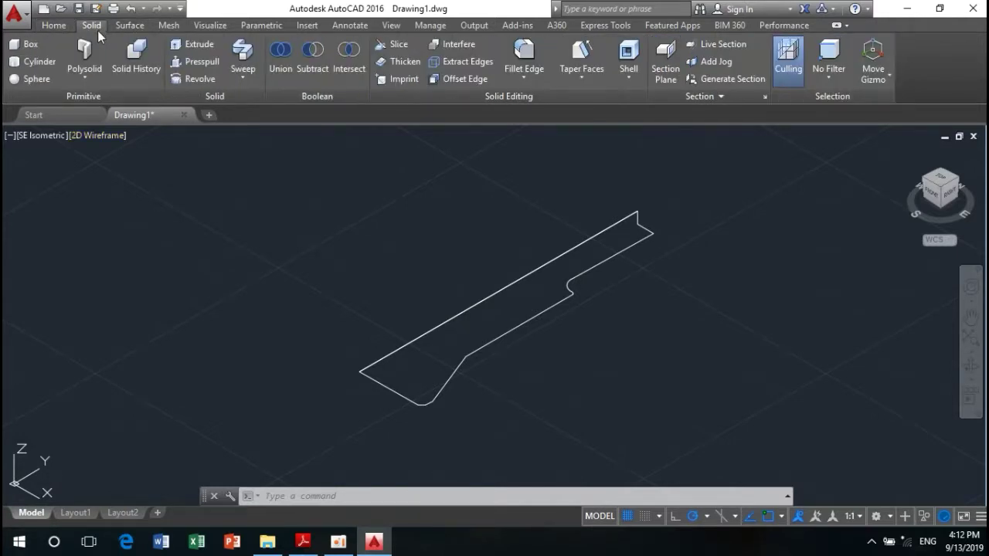
left_click(199, 79)
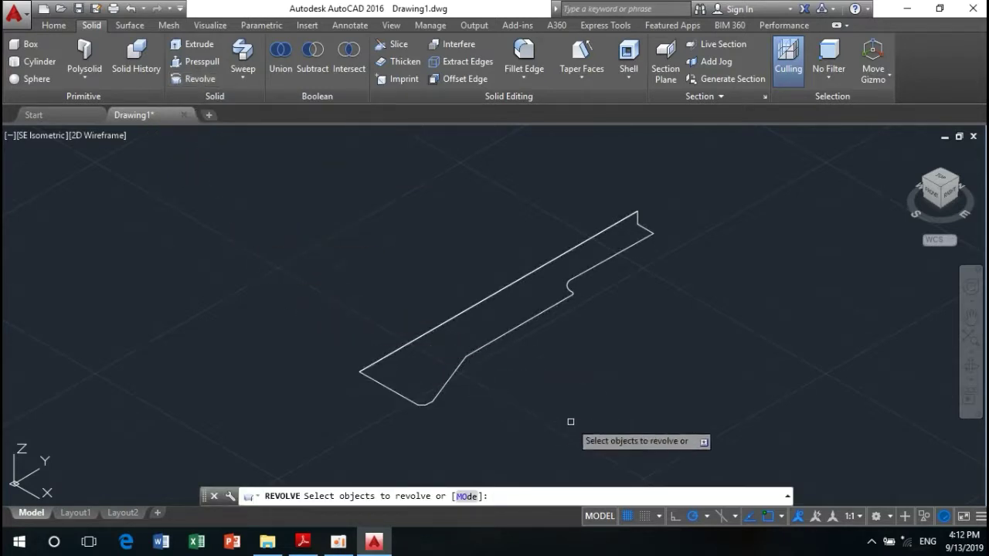
left_click(654, 427)
left_click(320, 204)
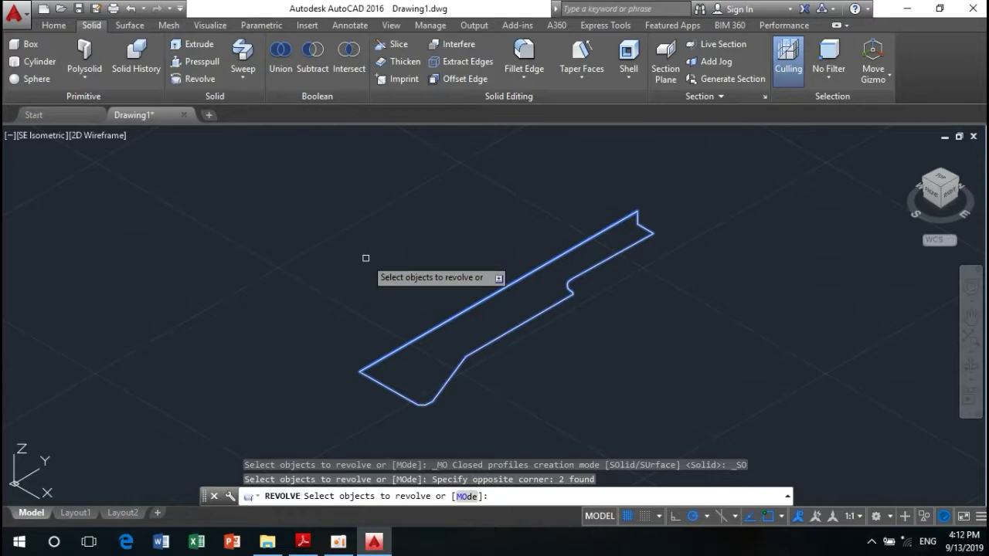
key("Return")
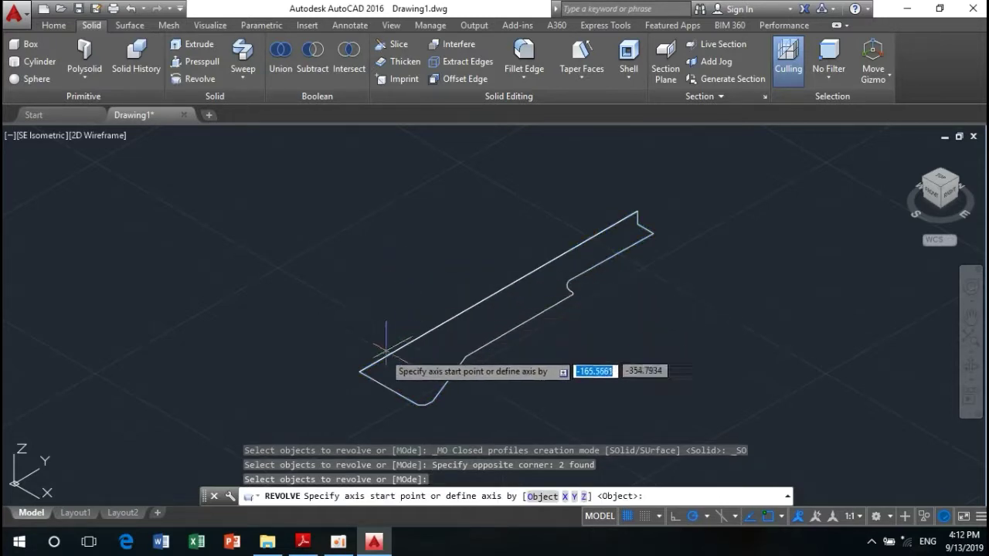
left_click(359, 372)
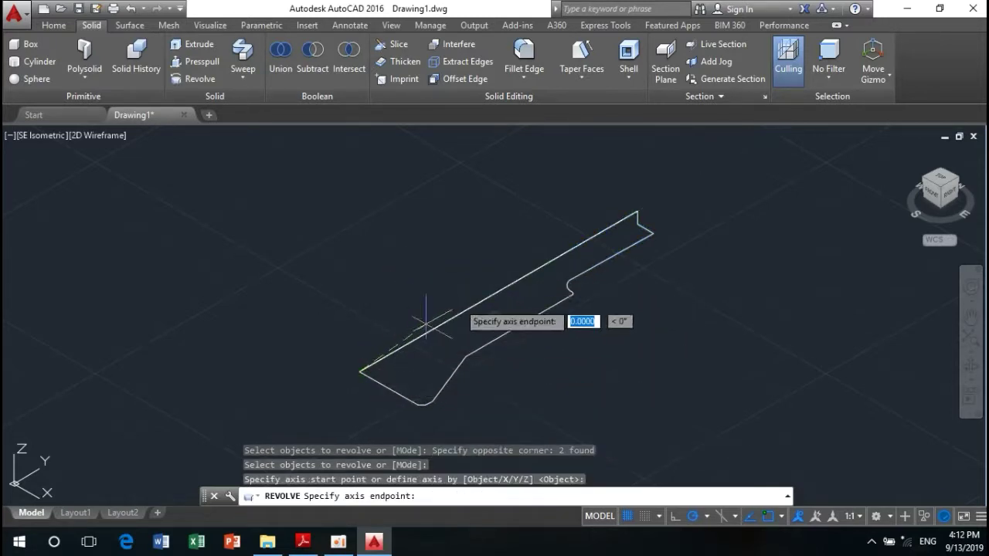
left_click(638, 212)
type("360")
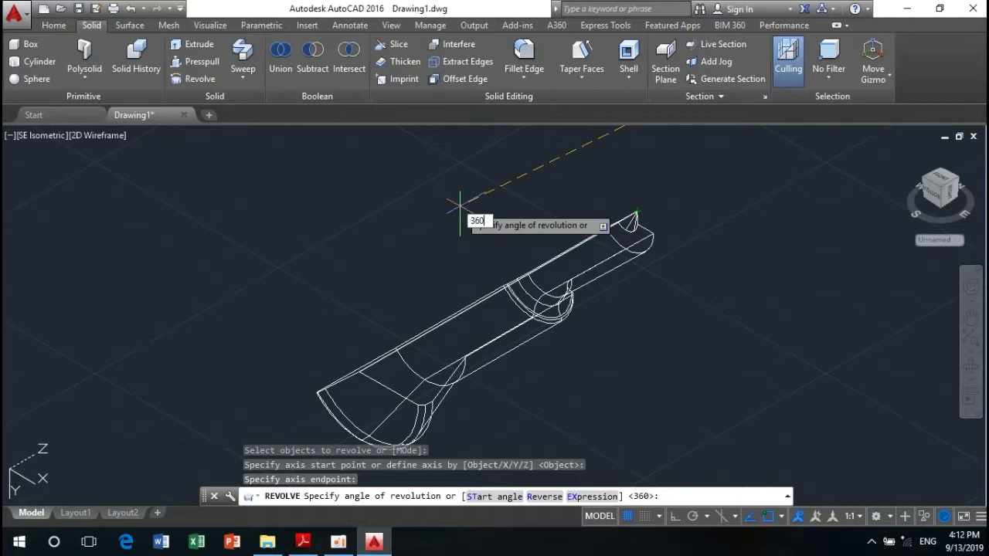
key("Return")
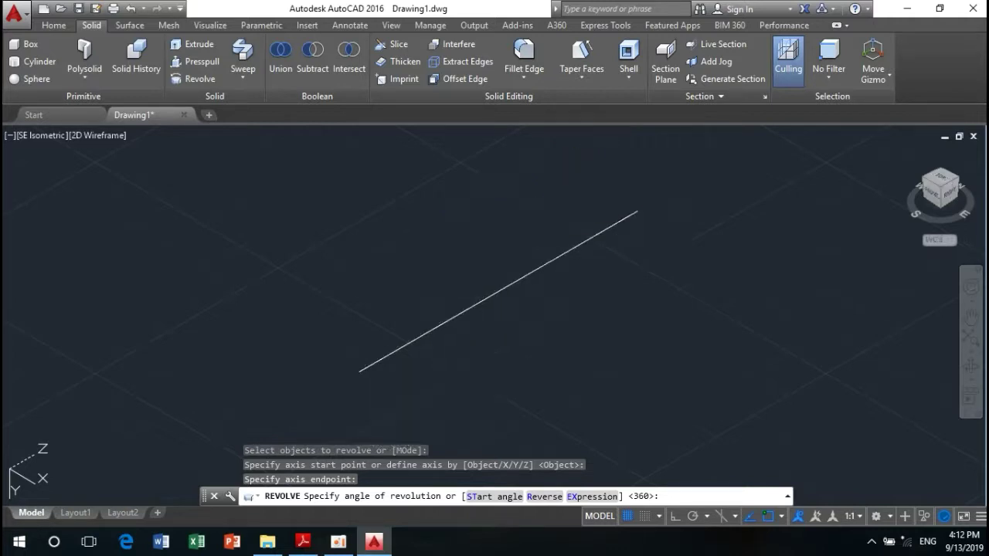
scroll(313, 252, "down", 3)
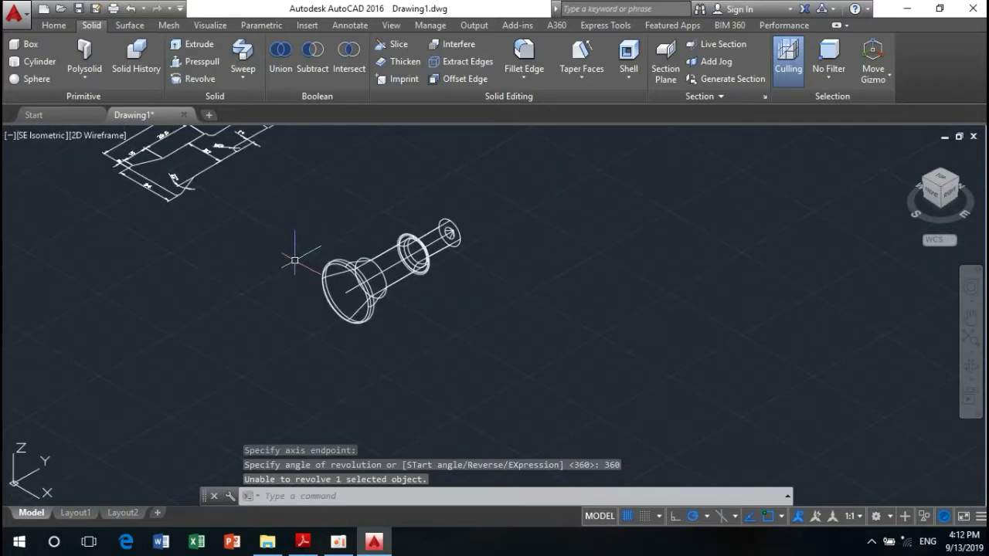
middle_click_drag(294, 260, 359, 282)
key("Escape")
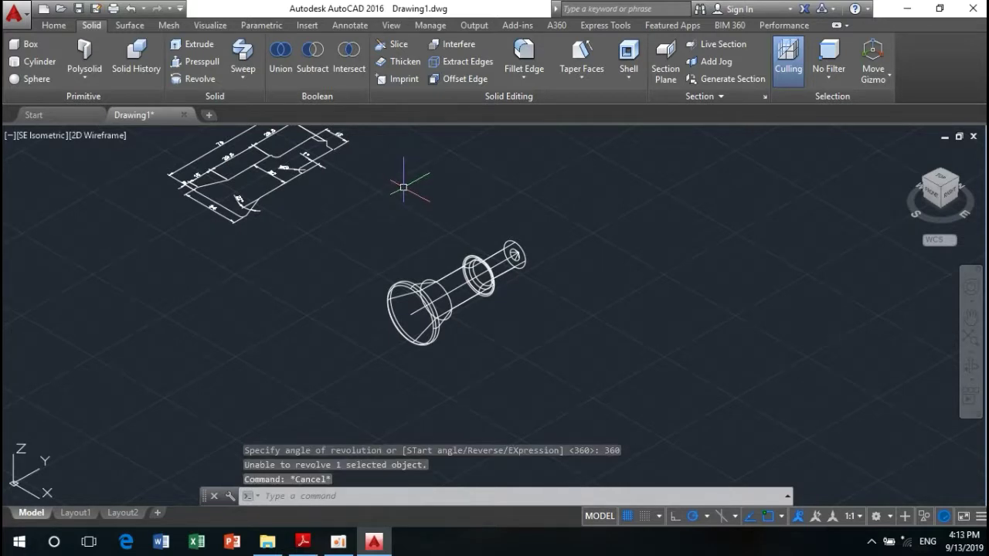
Return to the Top view and centre both drawings.
left_click(53, 25)
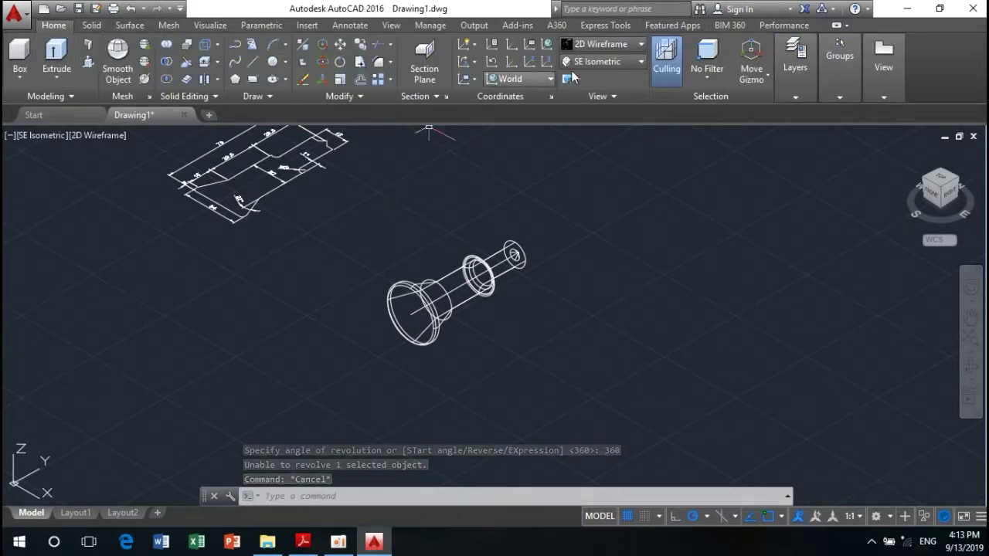
left_click(639, 62)
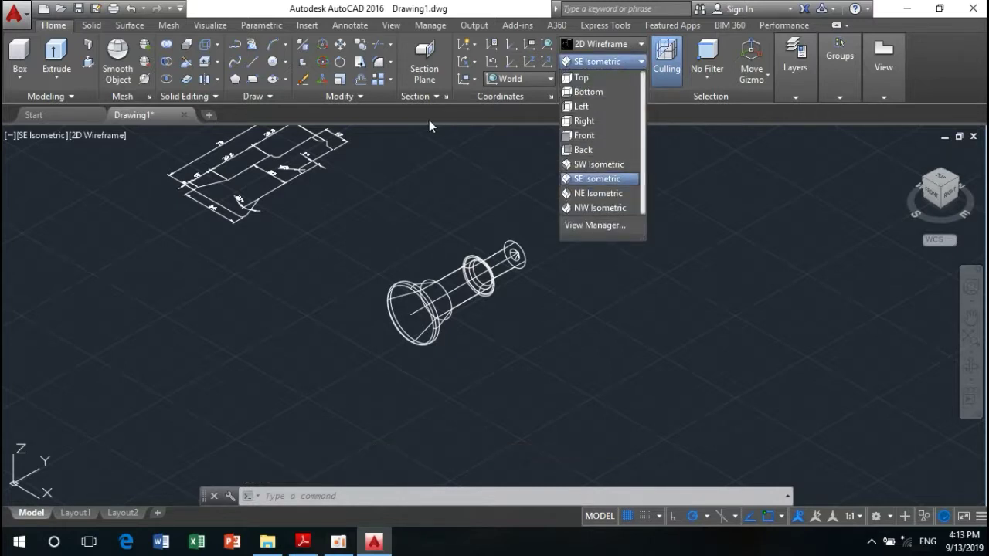
left_click(601, 77)
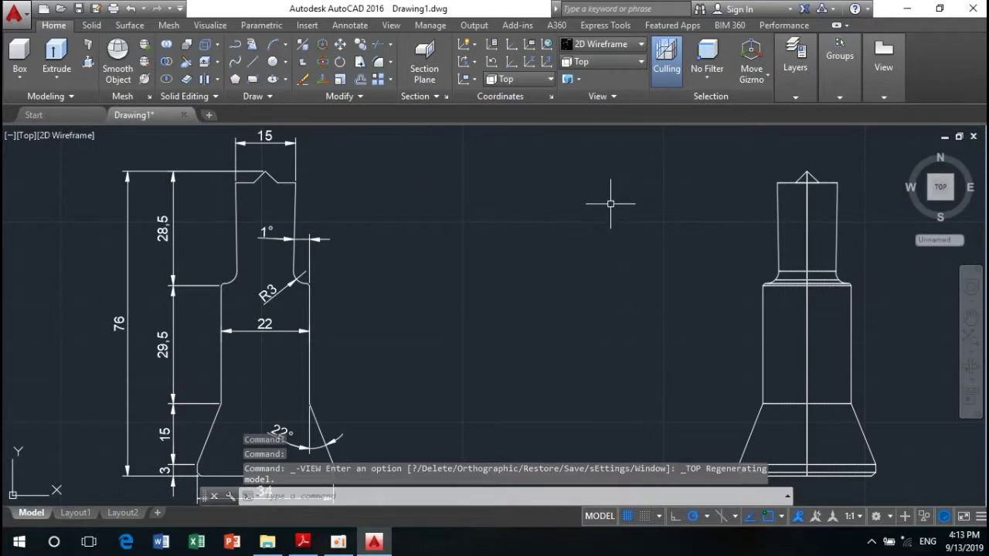
scroll(606, 207, "down", 3)
scroll(600, 176, "up", 5)
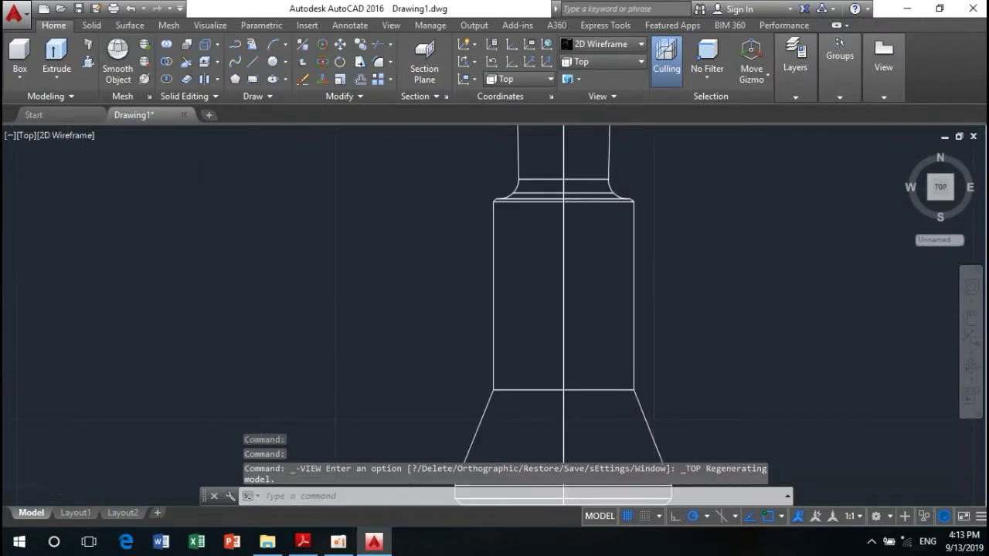
scroll(494, 201, "down", 5)
middle_click_drag(375, 230, 448, 276)
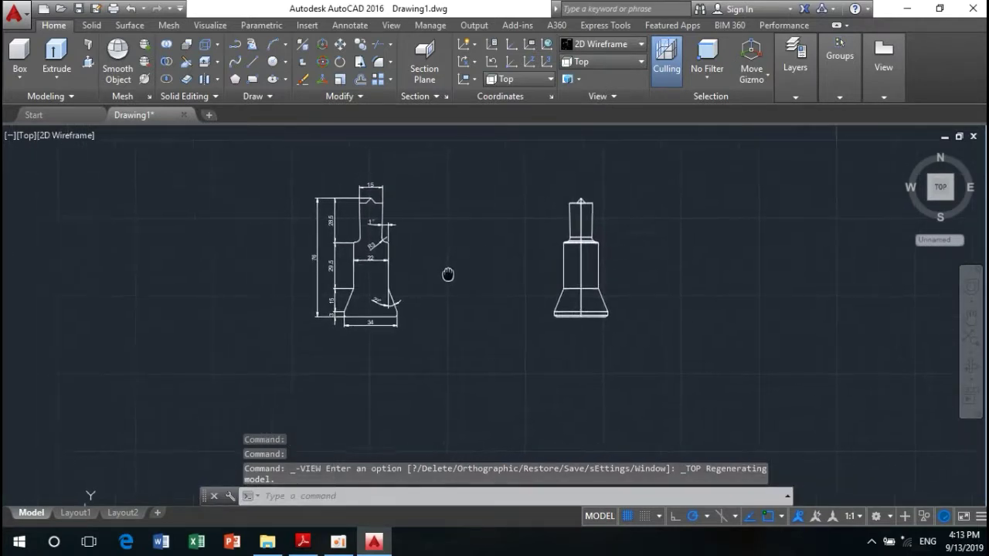
Apply the Shaded visual style, reframe, and bring up the PDF reference.
left_click(71, 135)
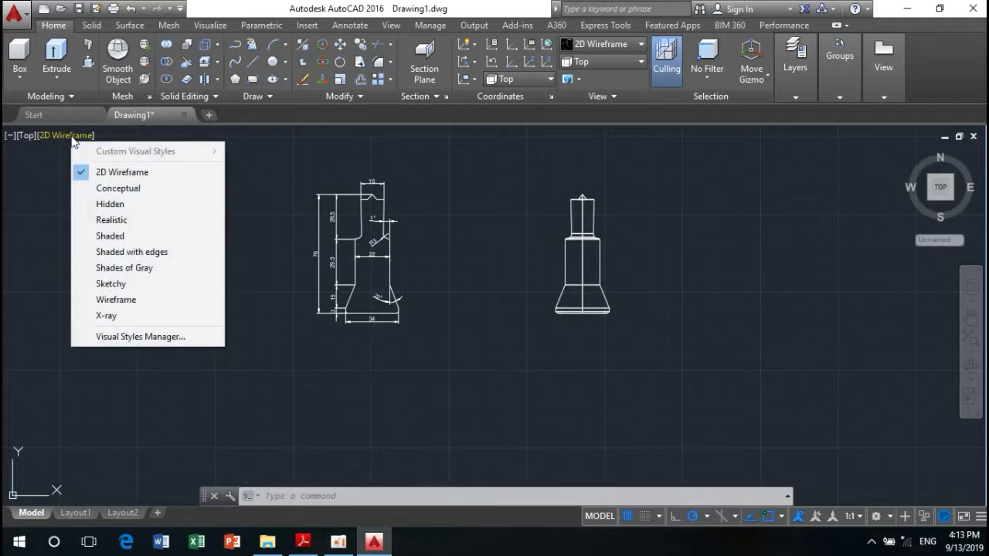
left_click(88, 236)
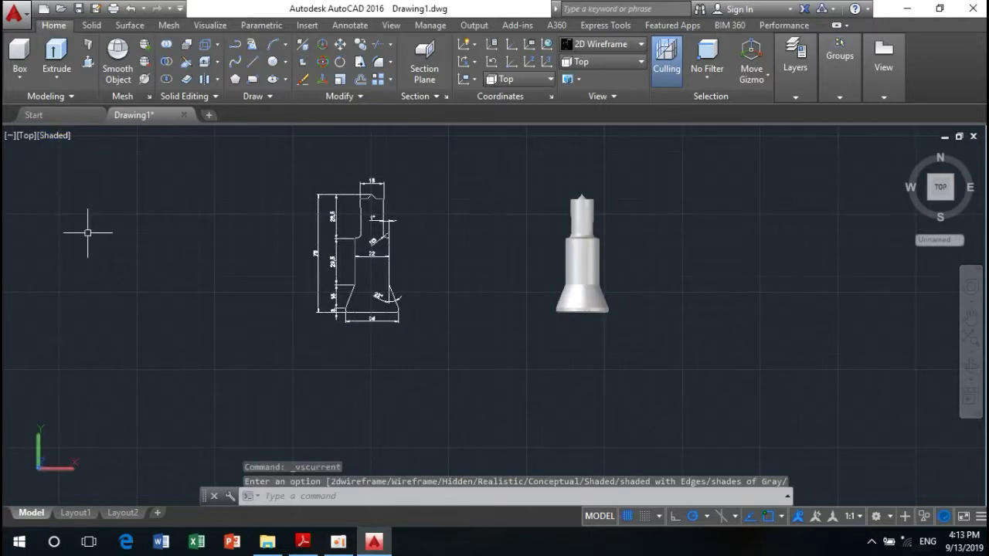
scroll(569, 234, "up", 6)
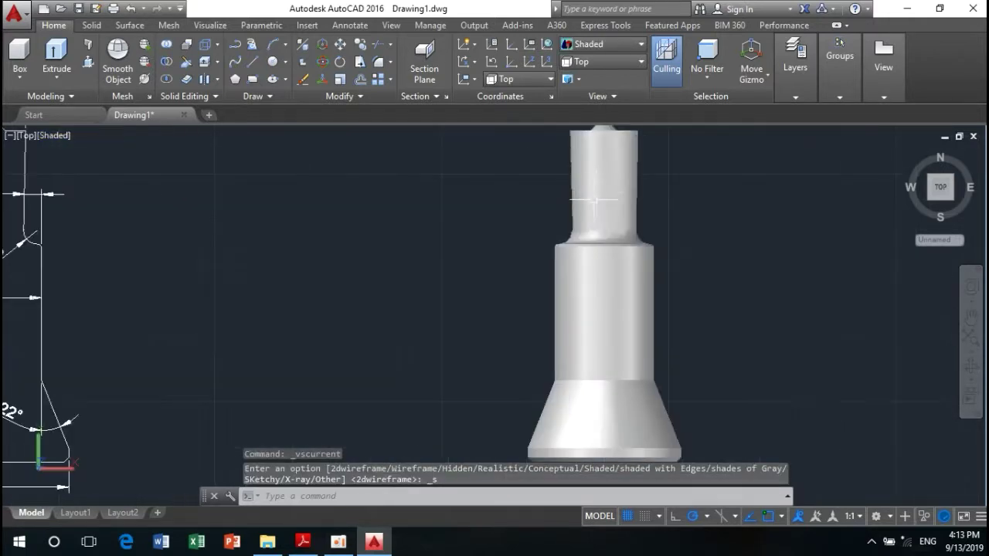
scroll(530, 276, "down", 8)
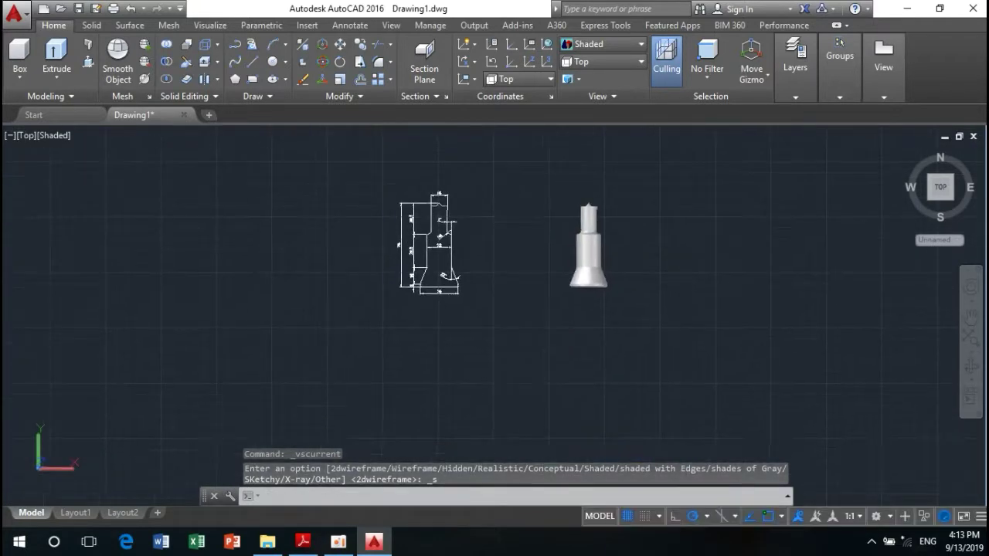
scroll(494, 254, "up", 5)
scroll(479, 237, "down", 3)
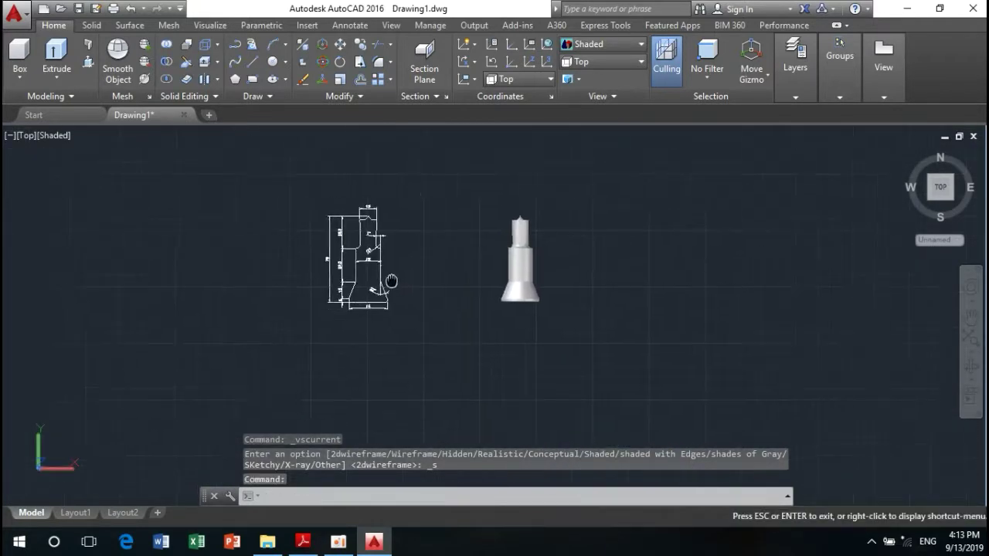
middle_click_drag(433, 240, 544, 239)
scroll(618, 255, "up", 2)
scroll(626, 265, "up", 2)
mouse_move(626, 265)
middle_mouse_down()
mouse_move(488, 338)
mouse_move(453, 298)
middle_mouse_up()
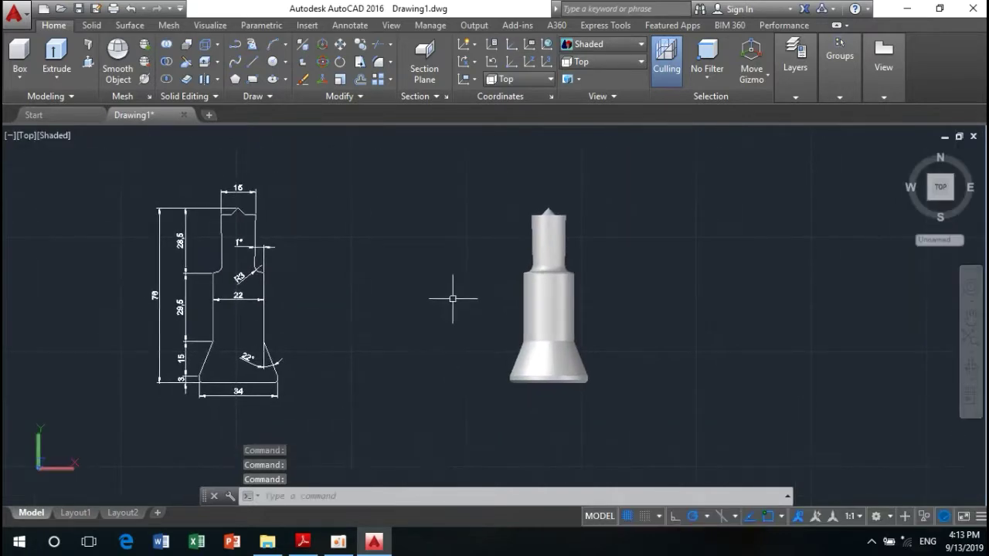
left_click(307, 553)
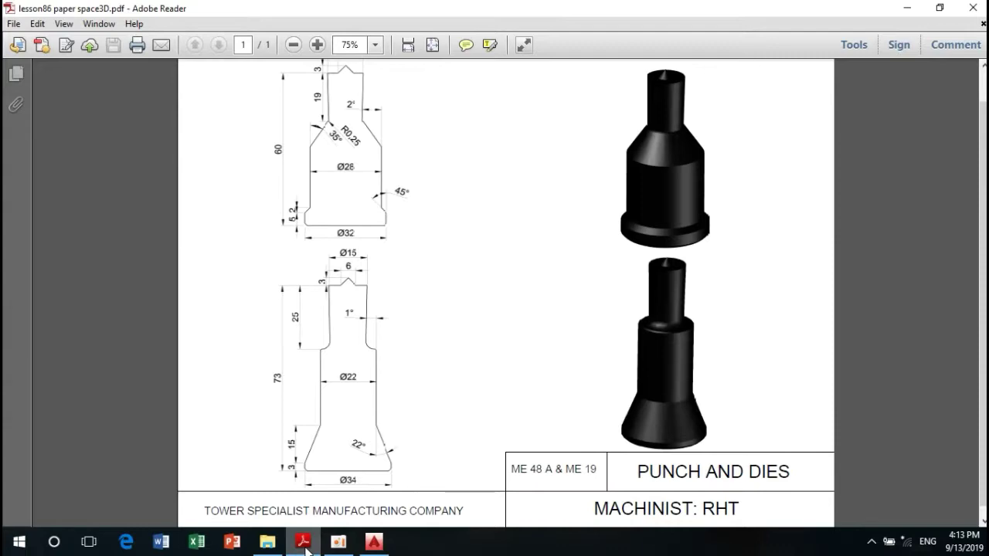
Toggle Adobe Reader to view the lesson86 punch and dies reference sheet.
left_click(306, 551)
left_click(307, 548)
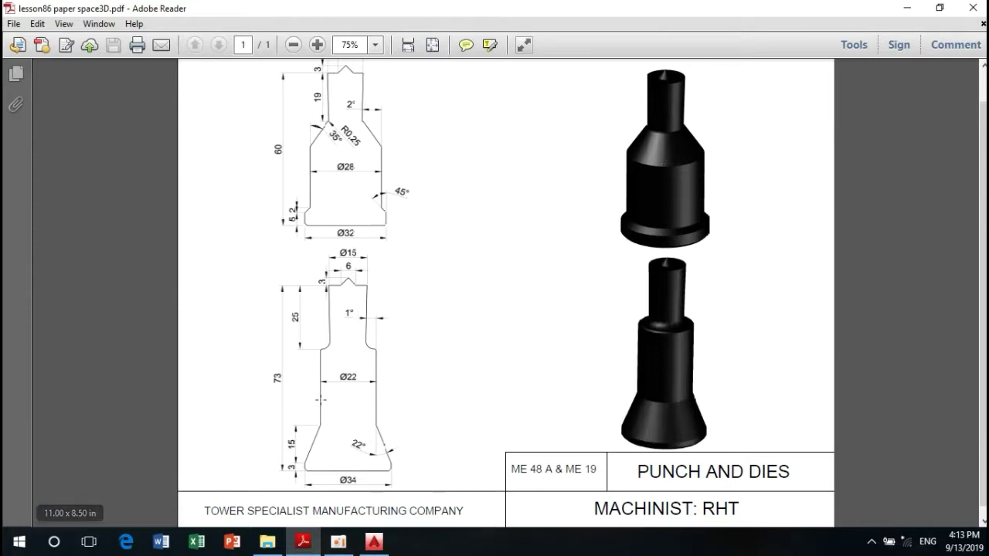
Return to AutoCAD and reframe the solid and sketch.
left_click(312, 550)
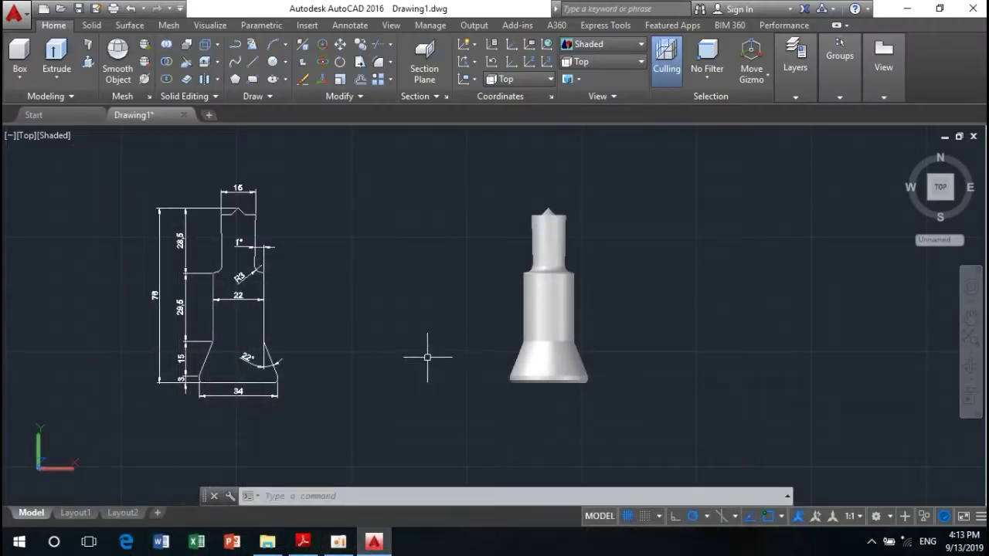
middle_click_drag(448, 363, 603, 340)
scroll(697, 305, "up", 2)
scroll(697, 304, "up", 2)
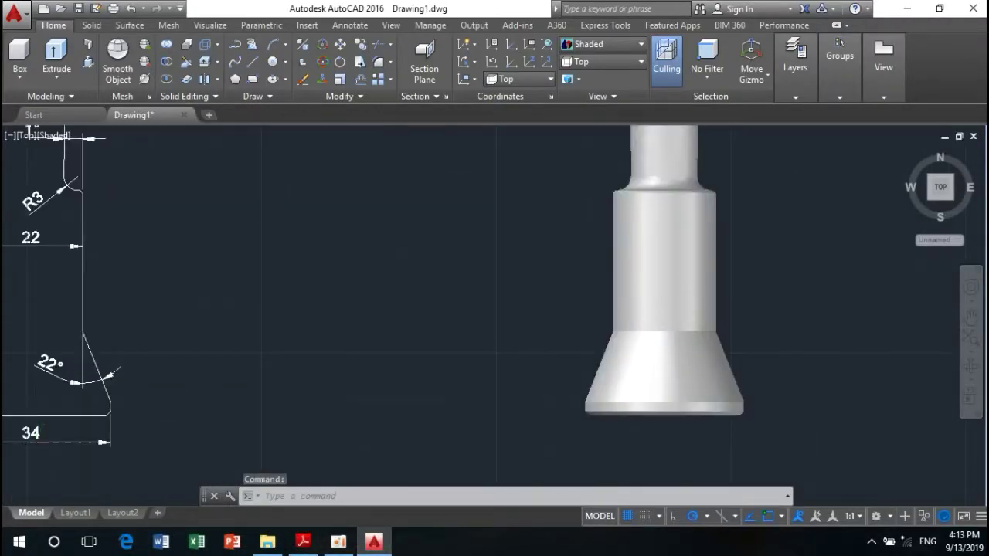
scroll(499, 383, "down", 2)
Select the punch solid, start Union, cancel it, and reframe the view.
left_click(734, 437)
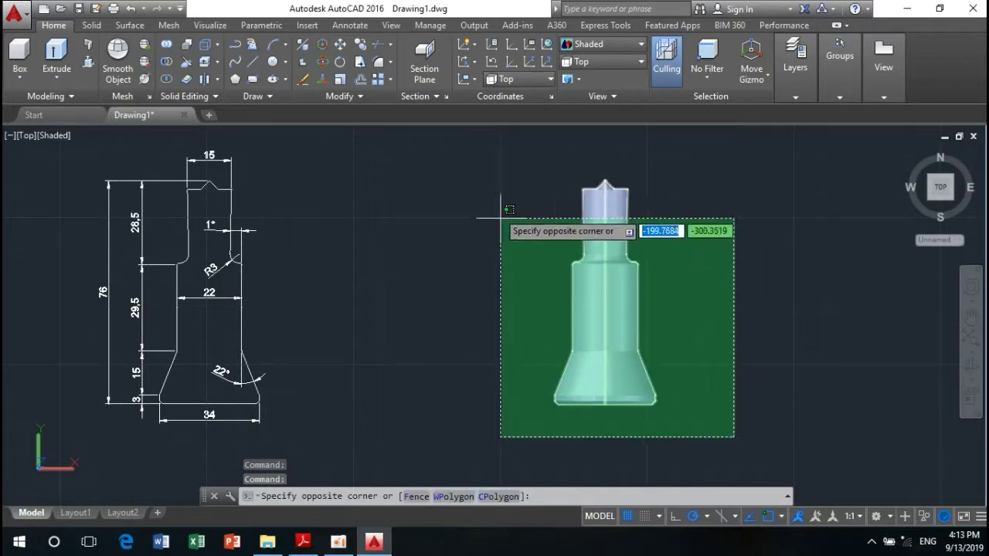
left_click(479, 183)
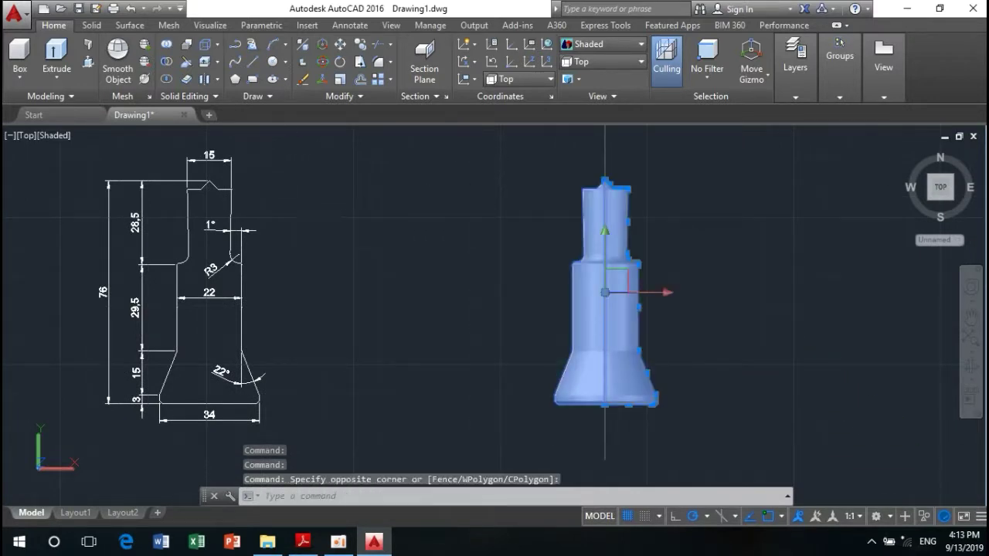
left_click(162, 48)
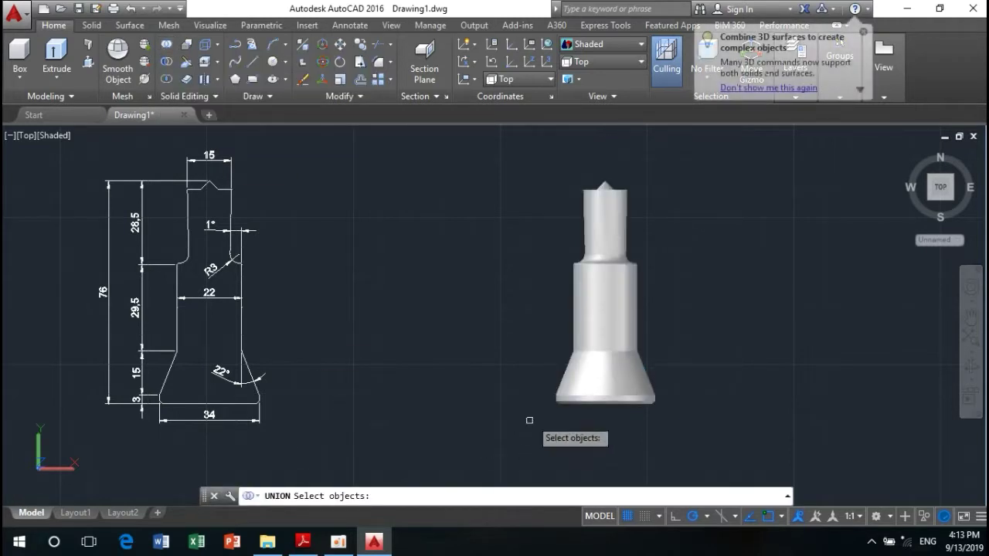
key("Escape")
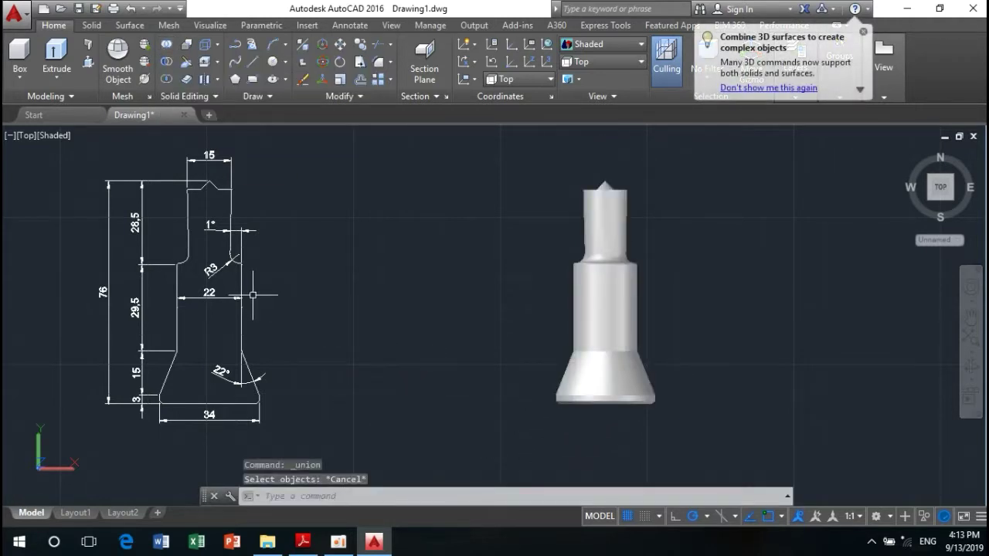
scroll(484, 349, "down", 2)
middle_click_drag(483, 348, 541, 344)
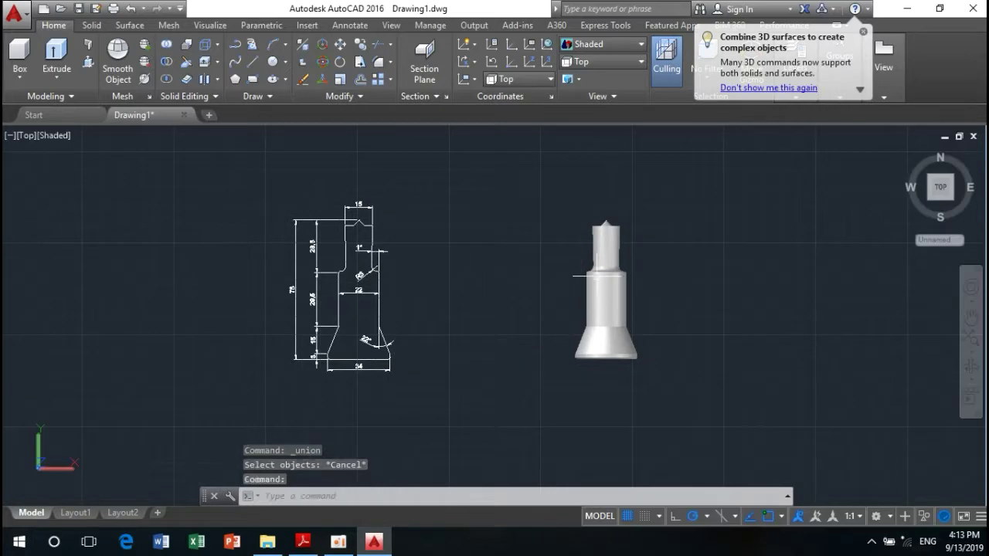
scroll(611, 270, "up", 4)
scroll(401, 363, "down", 2)
scroll(441, 331, "up", 1)
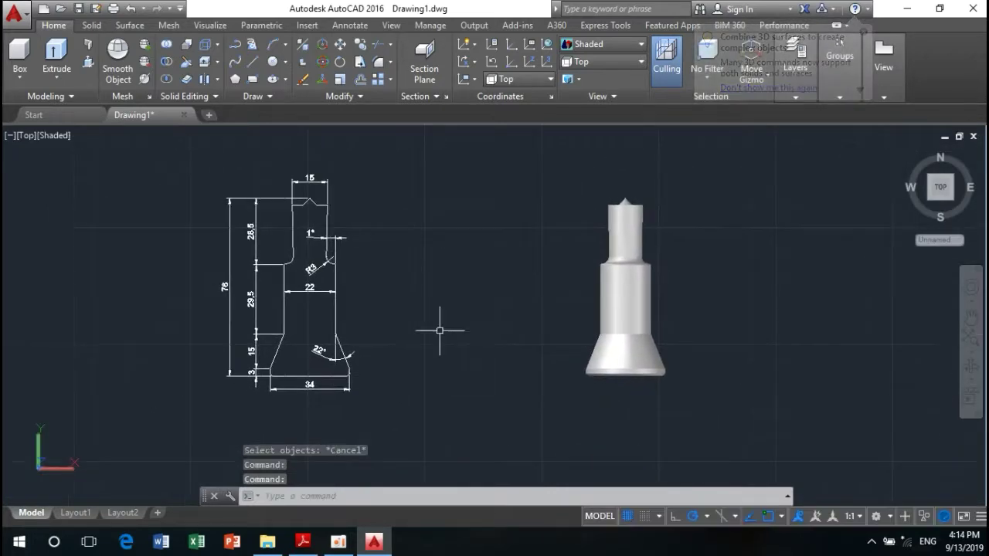
scroll(285, 244, "up", 2)
scroll(285, 244, "up", 2)
scroll(311, 273, "down", 3)
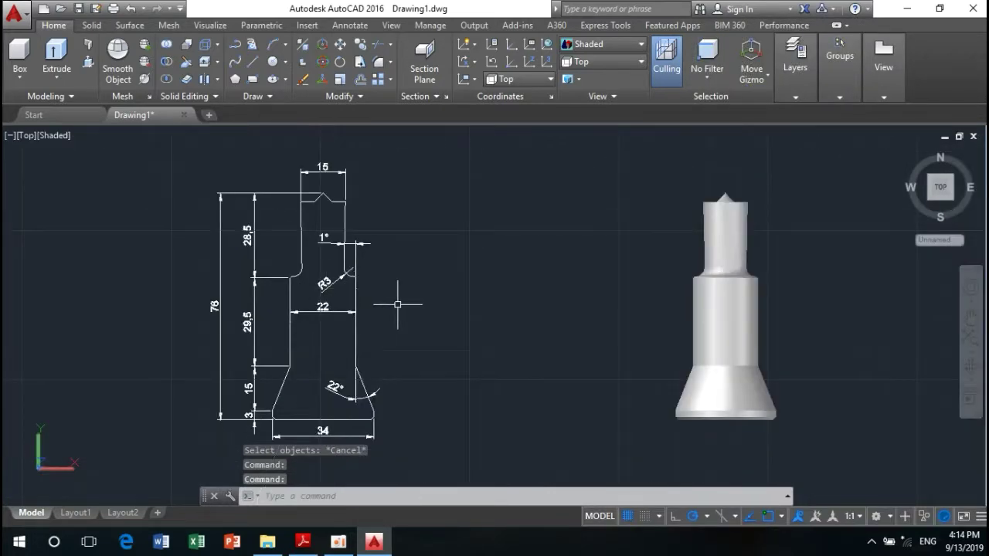
middle_click_drag(397, 305, 439, 311)
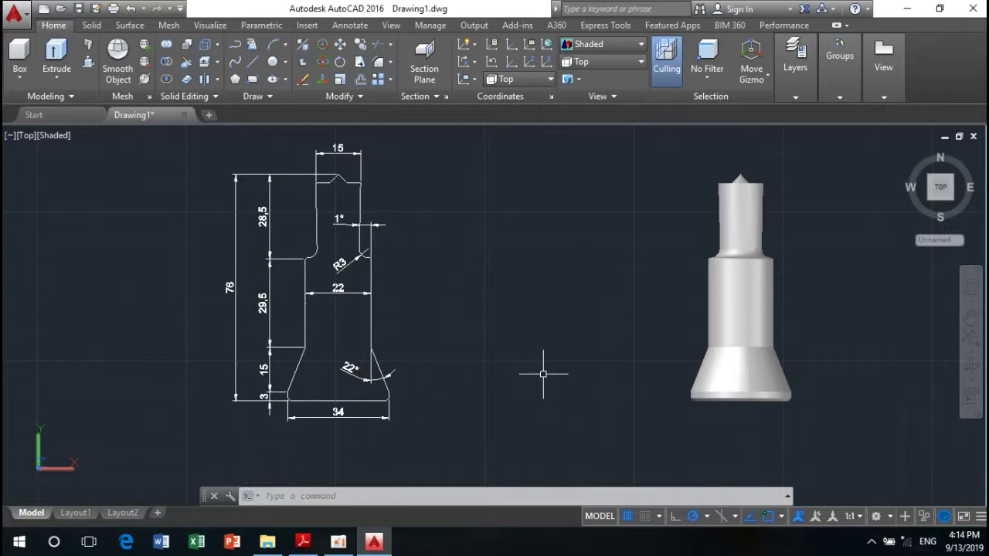
Free Orbit the view to see the shaded solid and profile tilted in 3D.
left_click(616, 63)
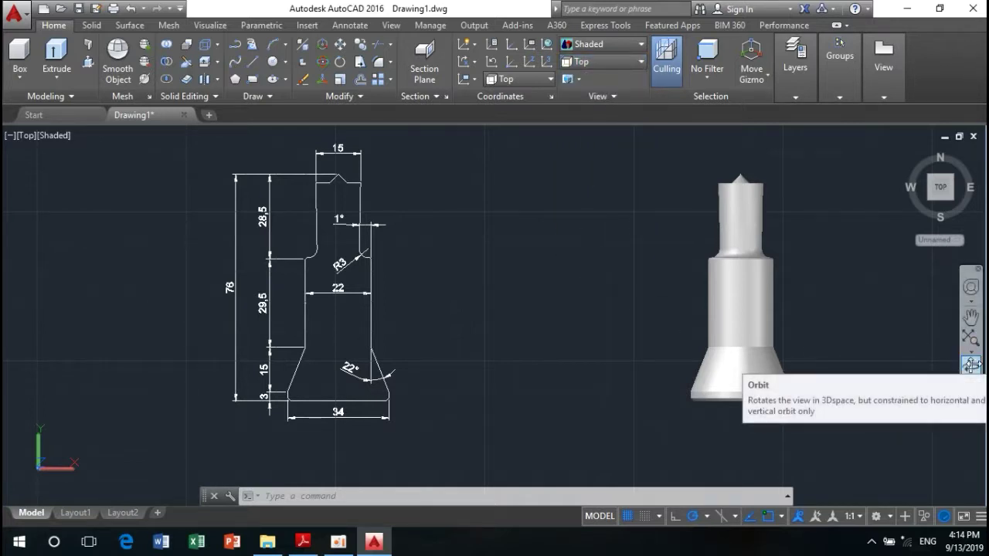
left_click(974, 378)
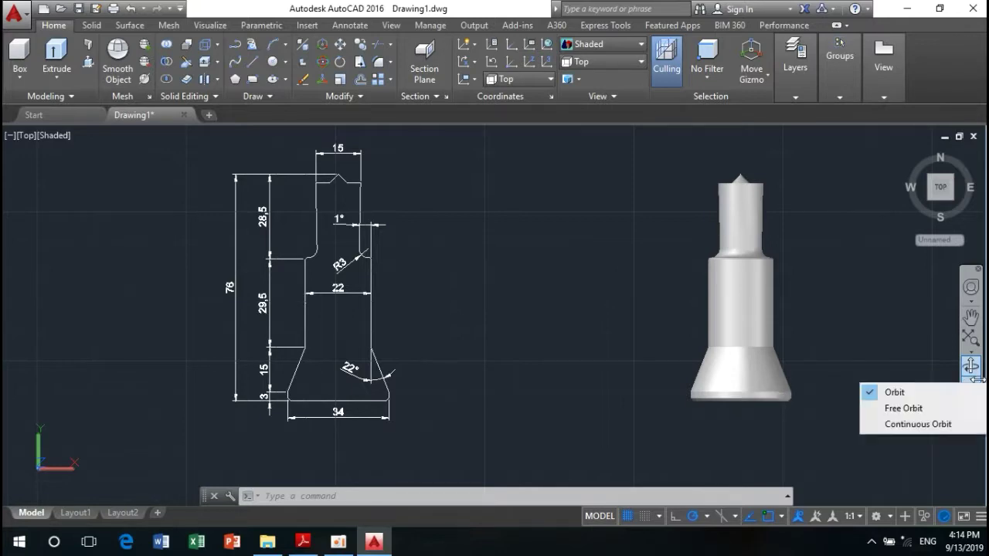
left_click(896, 408)
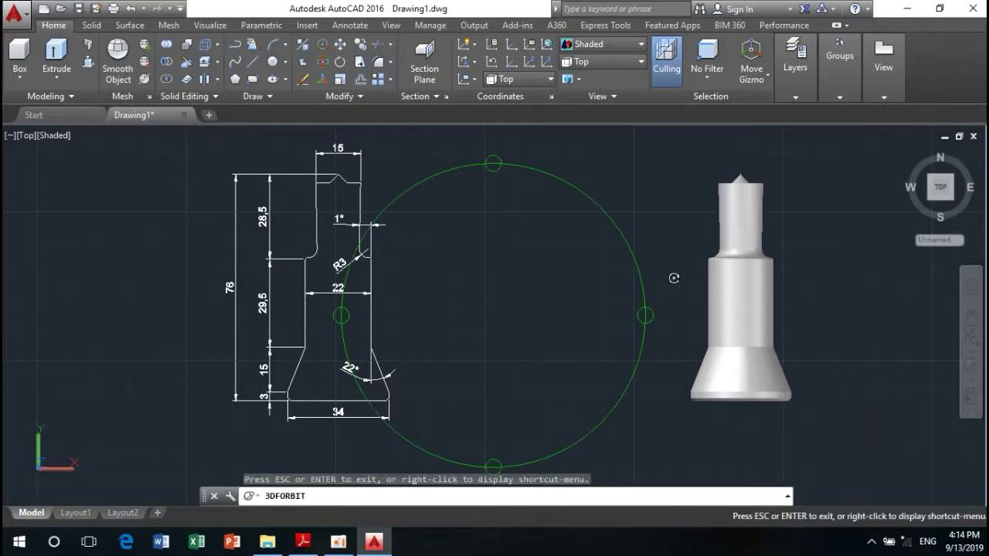
mouse_move(636, 263)
left_mouse_down()
mouse_move(561, 274)
mouse_move(528, 227)
mouse_move(633, 189)
mouse_move(613, 219)
mouse_move(551, 254)
mouse_move(679, 201)
mouse_move(701, 315)
left_mouse_up()
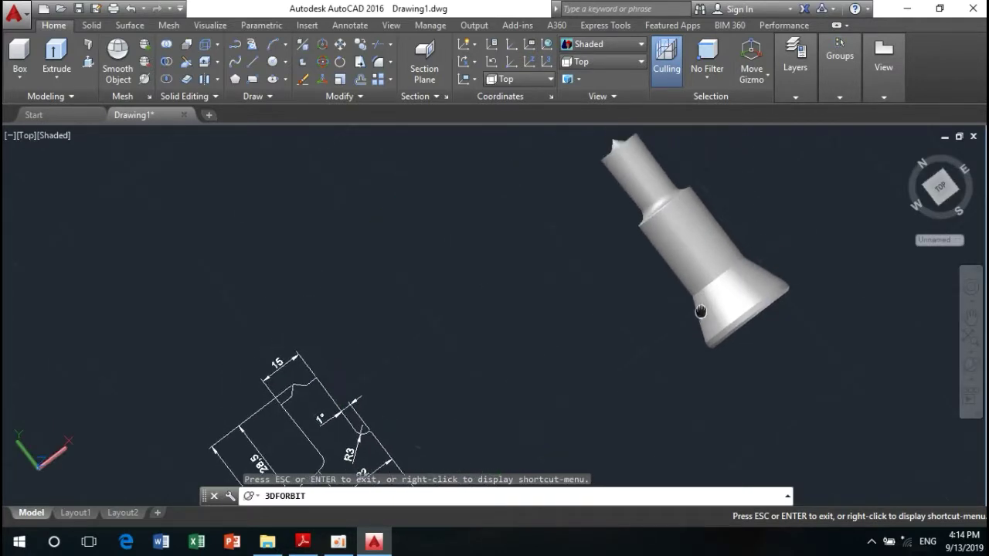
mouse_move(702, 236)
left_mouse_down()
mouse_move(731, 224)
mouse_move(671, 261)
left_mouse_up()
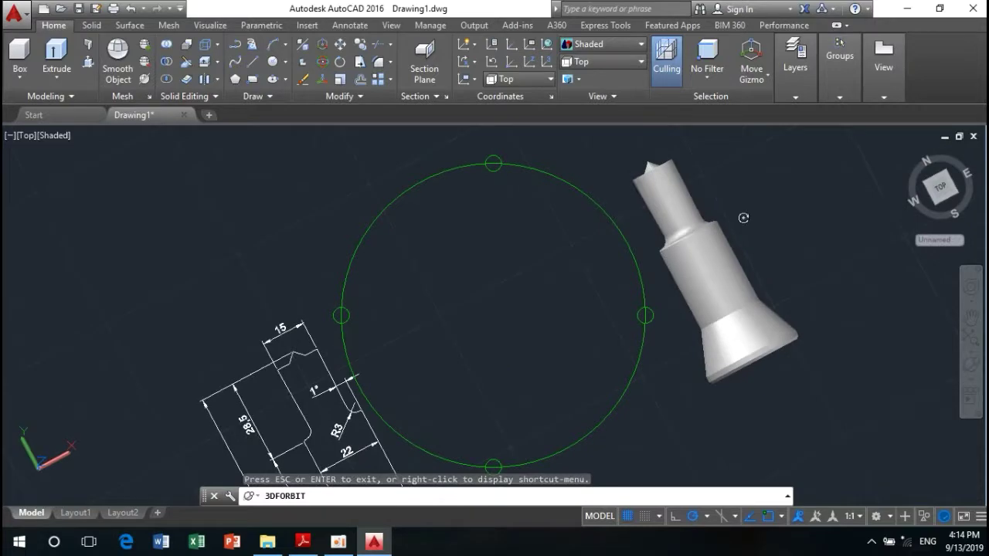
mouse_move(757, 242)
middle_mouse_down()
mouse_move(591, 291)
mouse_move(540, 280)
middle_mouse_up()
mouse_move(539, 280)
left_mouse_down()
mouse_move(607, 258)
mouse_move(704, 276)
mouse_move(558, 284)
mouse_move(517, 223)
mouse_move(523, 156)
mouse_move(525, 227)
mouse_move(459, 307)
mouse_move(371, 342)
mouse_move(314, 283)
mouse_move(315, 257)
left_mouse_up()
middle_click_drag(315, 257, 587, 216)
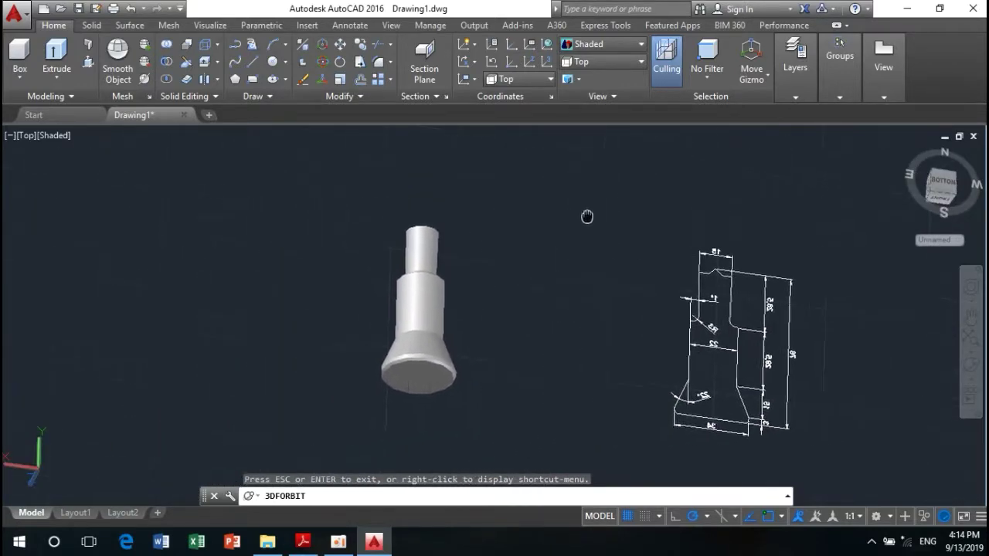
mouse_move(499, 209)
left_mouse_down()
mouse_move(514, 291)
mouse_move(508, 329)
mouse_move(641, 287)
mouse_move(495, 332)
mouse_move(463, 376)
mouse_move(462, 305)
mouse_move(490, 376)
mouse_move(505, 379)
mouse_move(543, 294)
mouse_move(649, 281)
mouse_move(603, 301)
mouse_move(536, 249)
mouse_move(523, 379)
mouse_move(499, 327)
mouse_move(510, 309)
mouse_move(555, 298)
mouse_move(475, 247)
mouse_move(572, 385)
mouse_move(645, 389)
mouse_move(644, 379)
mouse_move(706, 373)
mouse_move(721, 397)
mouse_move(662, 316)
mouse_move(603, 309)
mouse_move(629, 332)
mouse_move(675, 283)
mouse_move(530, 212)
mouse_move(564, 247)
left_mouse_up()
Exit Free Orbit and restore the Top view.
right_click(565, 253)
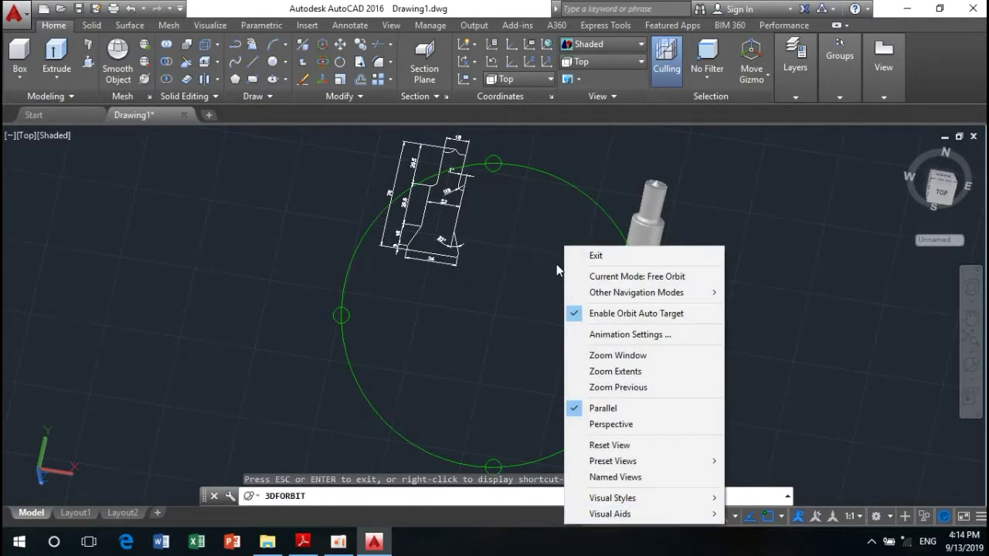
left_click(591, 255)
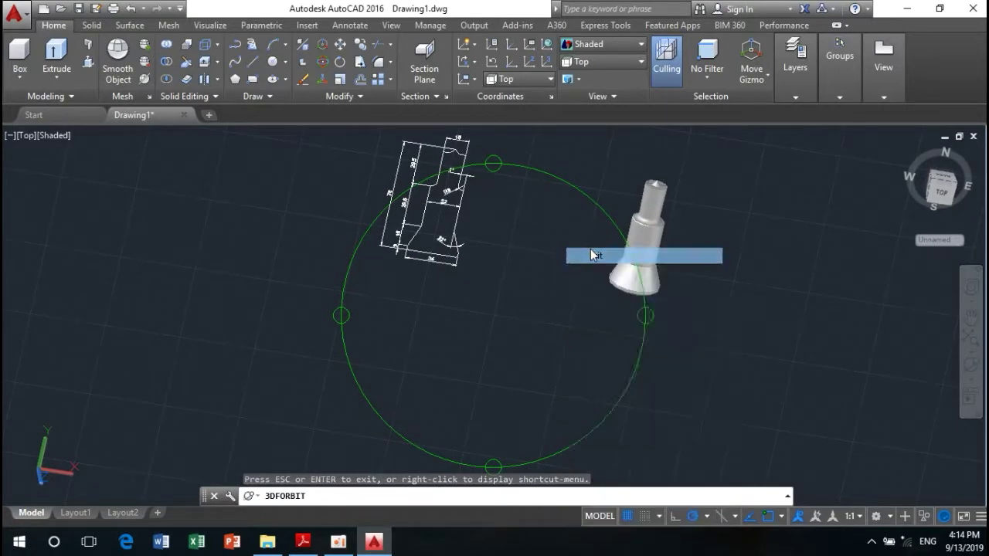
left_click(614, 60)
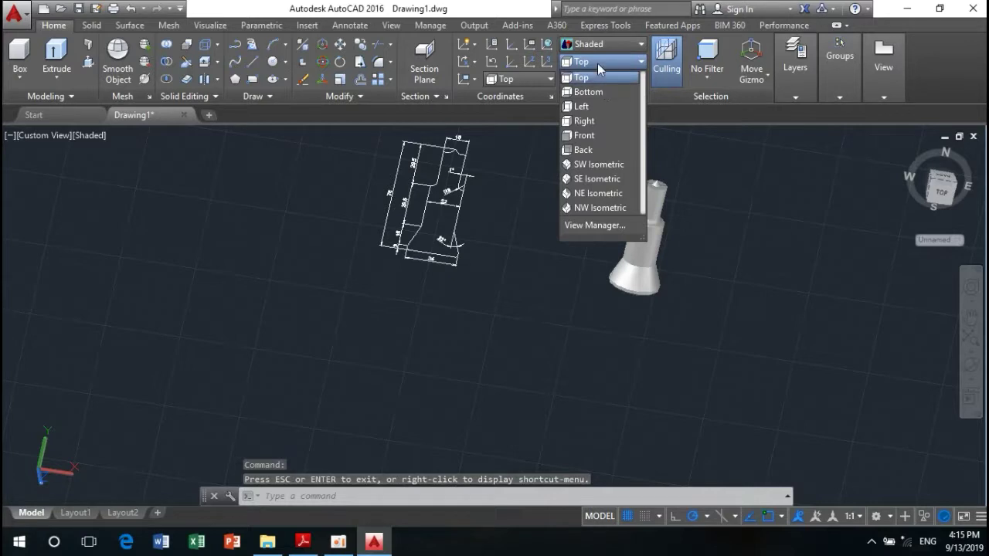
left_click(597, 64)
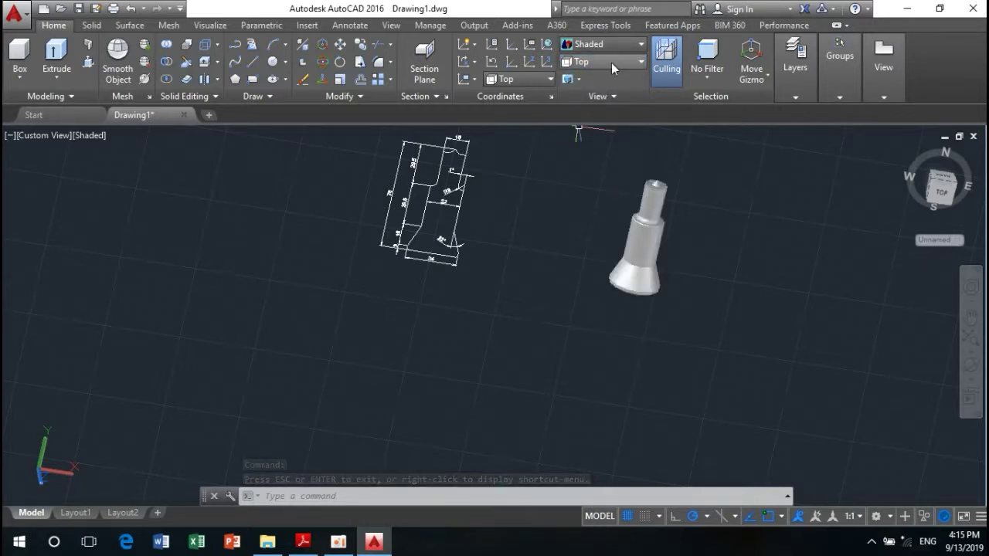
left_click(606, 64)
left_click(599, 77)
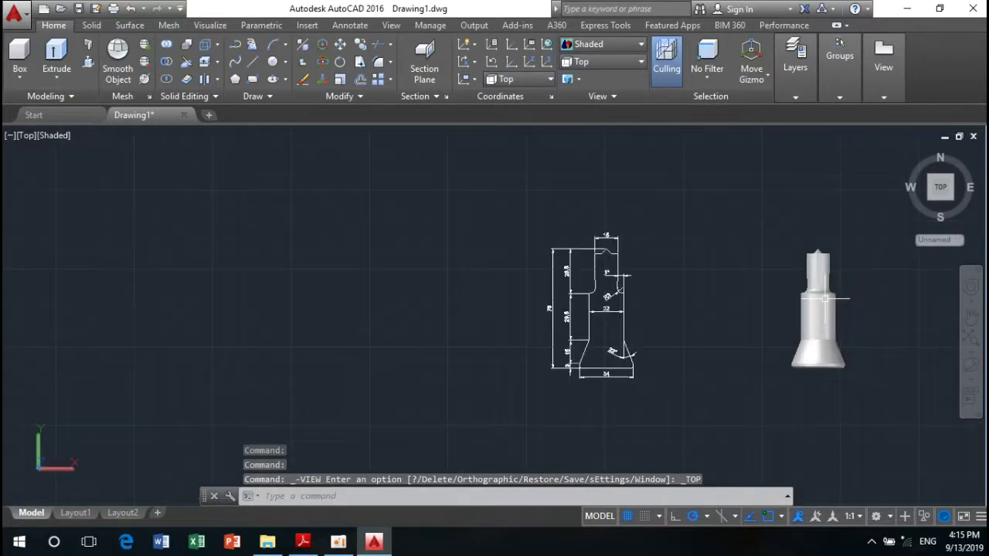
Zoom and pan to centre the dimensioned 2D profile beside the solid.
scroll(825, 298, "up", 5)
mouse_move(853, 295)
middle_mouse_down()
mouse_move(766, 263)
mouse_move(609, 265)
middle_mouse_up()
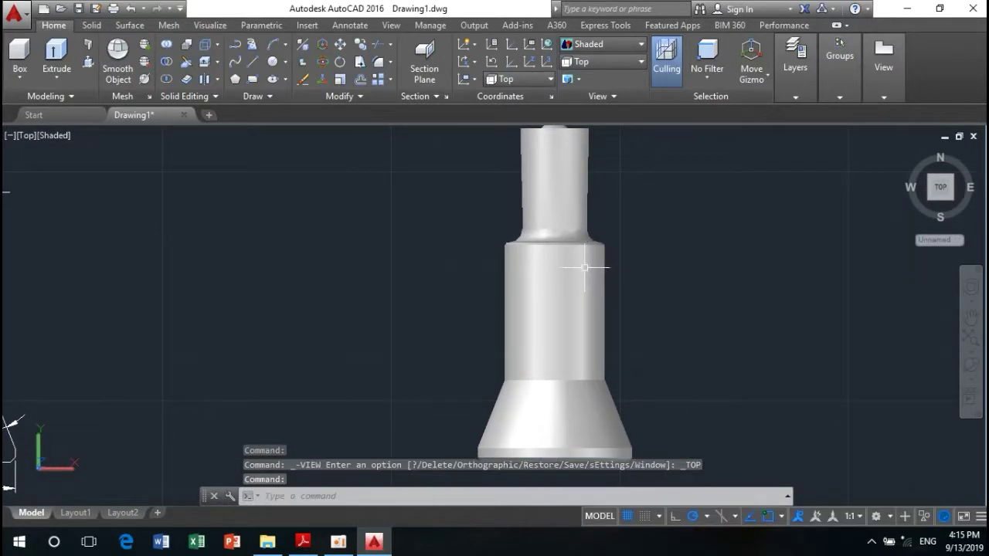
scroll(585, 268, "down", 2)
scroll(583, 270, "up", 1)
scroll(582, 274, "up", 2)
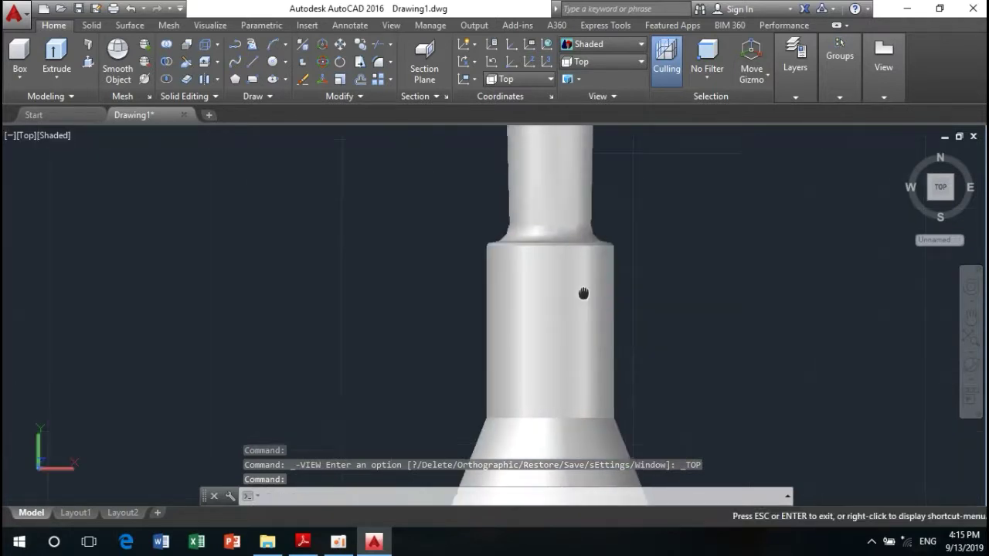
scroll(584, 269, "down", 2)
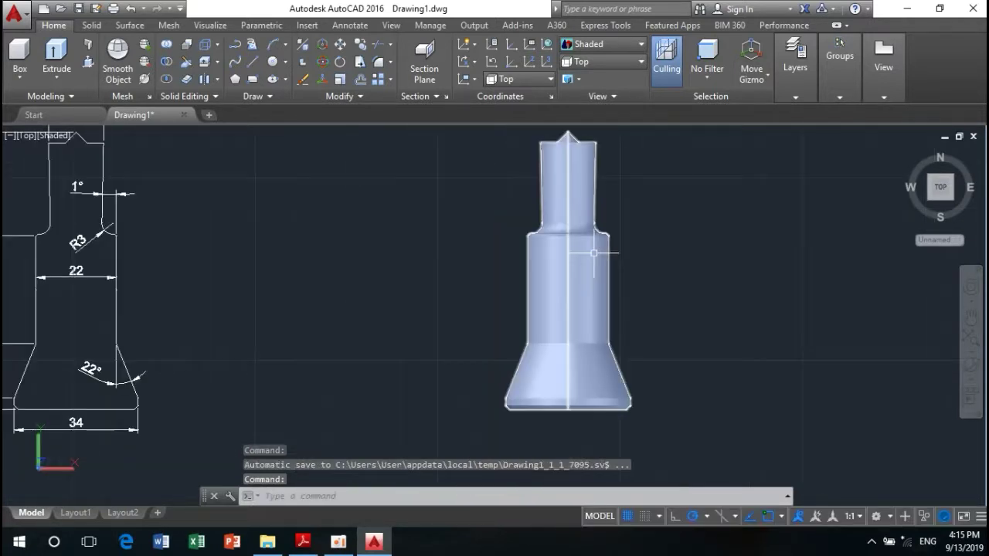
middle_click_drag(435, 310, 705, 334)
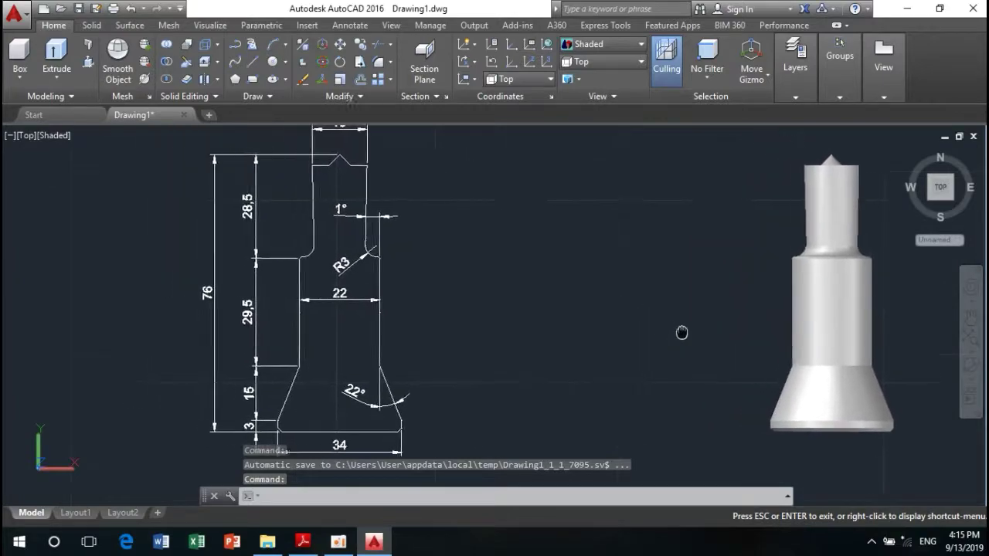